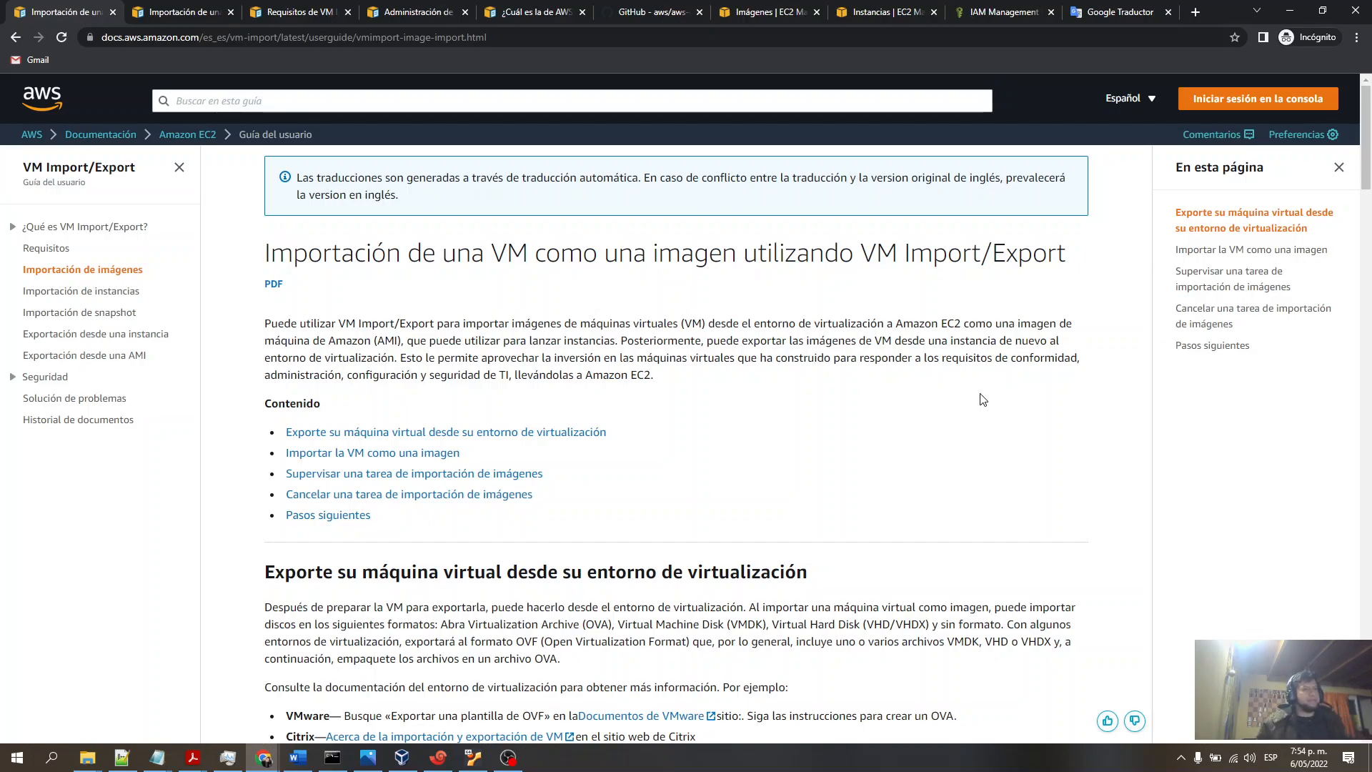
left_click(508, 758)
left_click(508, 757)
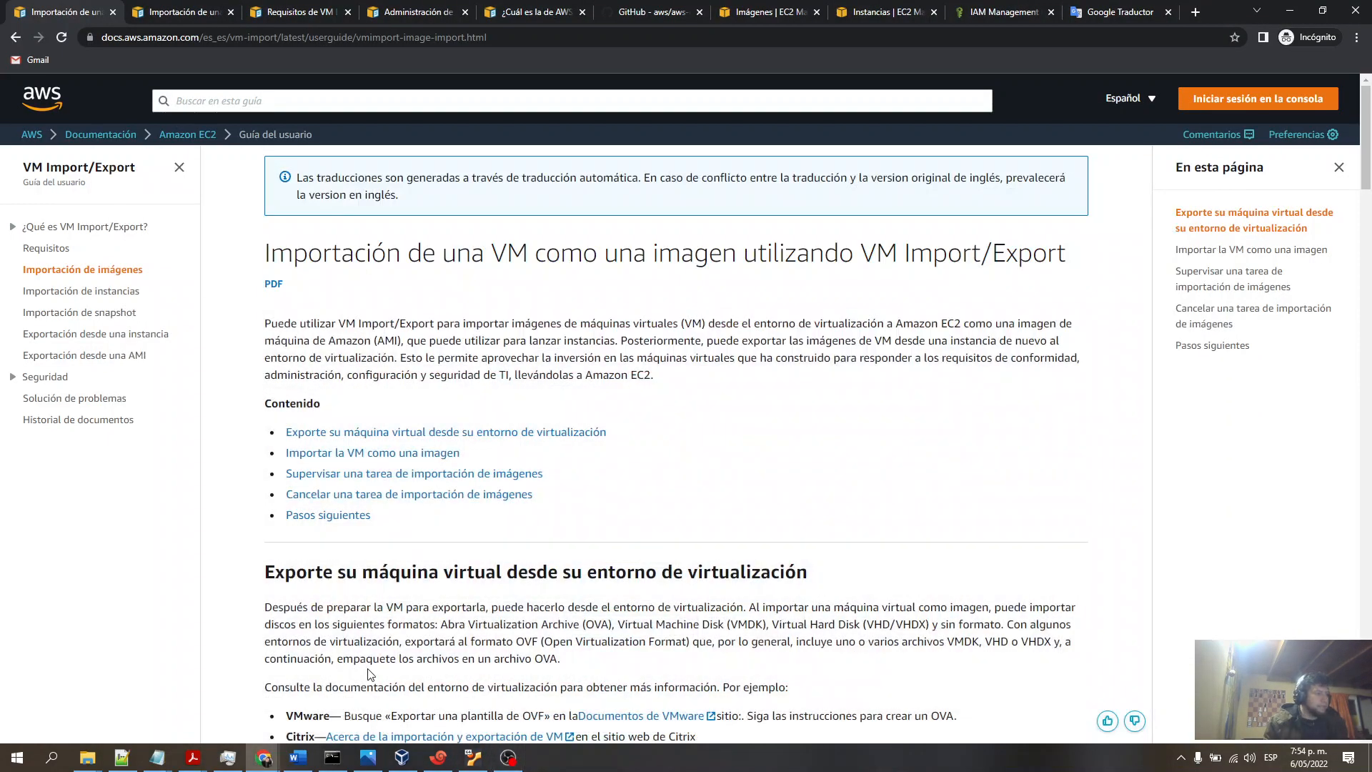
left_click(367, 757)
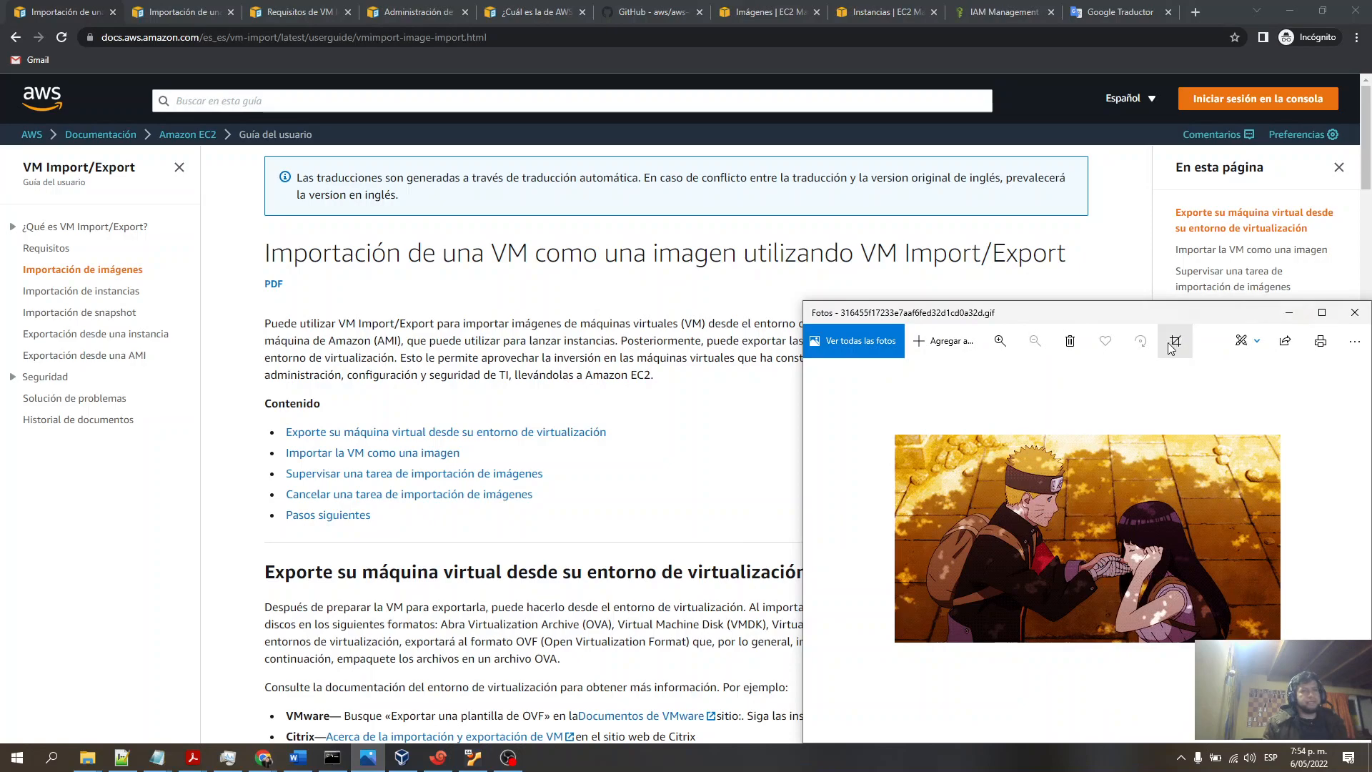
left_click(1290, 313)
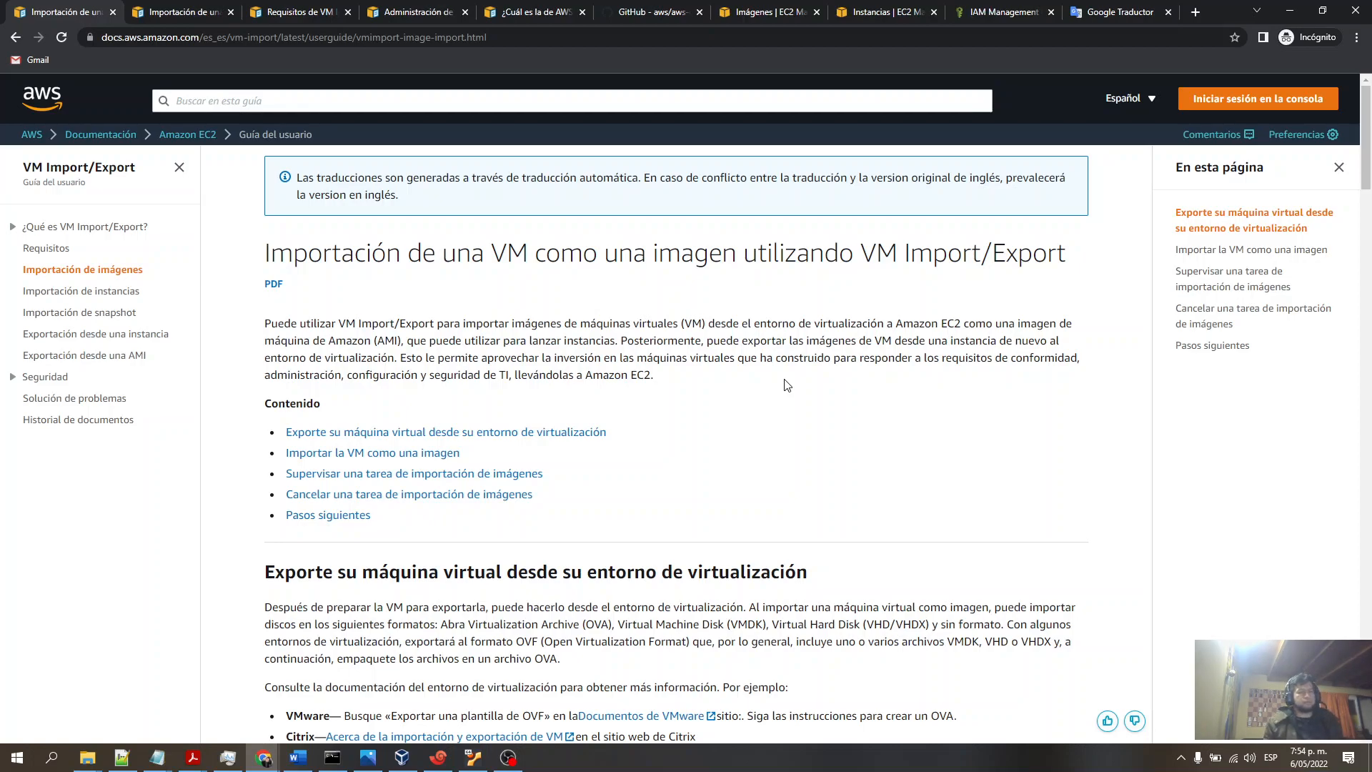
- Review the VM Import/Export prerequisites for importing a VM as an image in the documentation
left_click(182, 12)
scroll(545, 379, "up", 6)
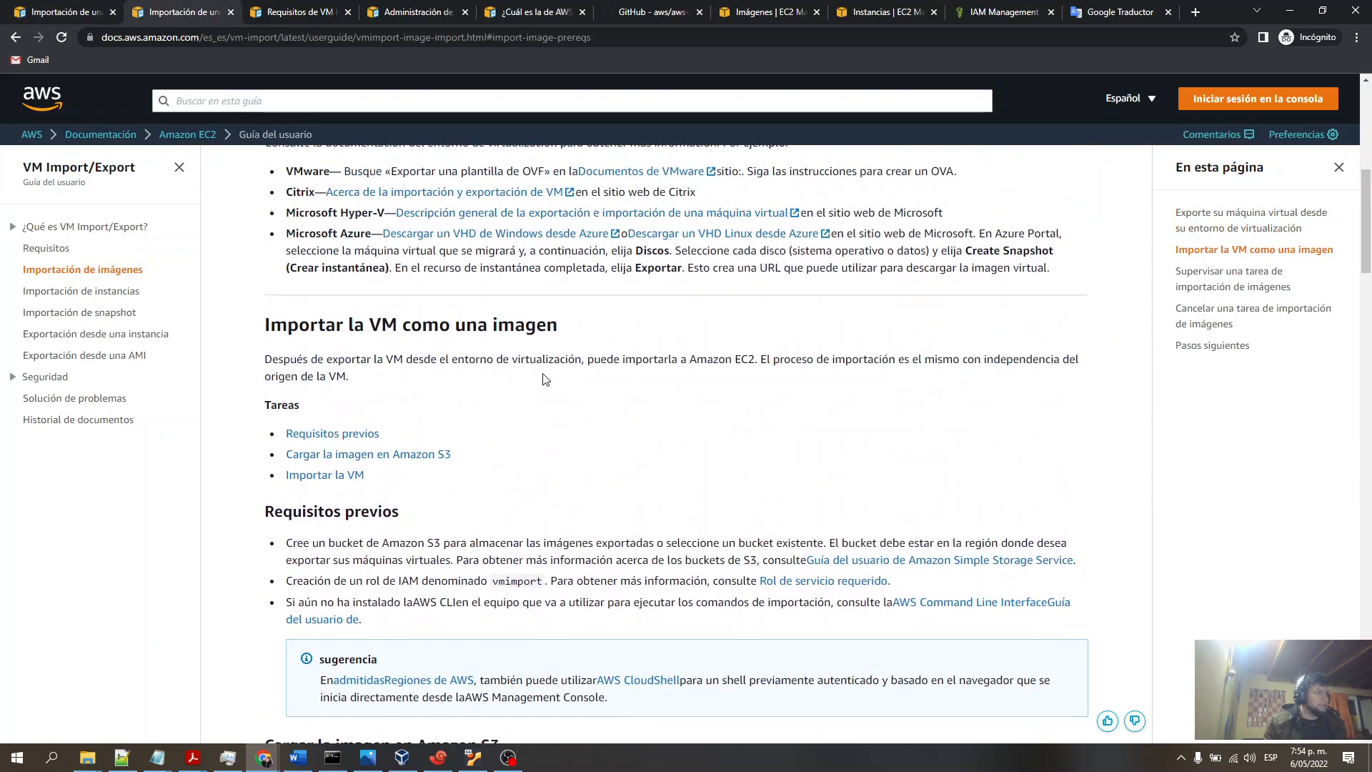
scroll(546, 379, "up", 1)
scroll(551, 381, "up", 2)
scroll(551, 381, "down", 5)
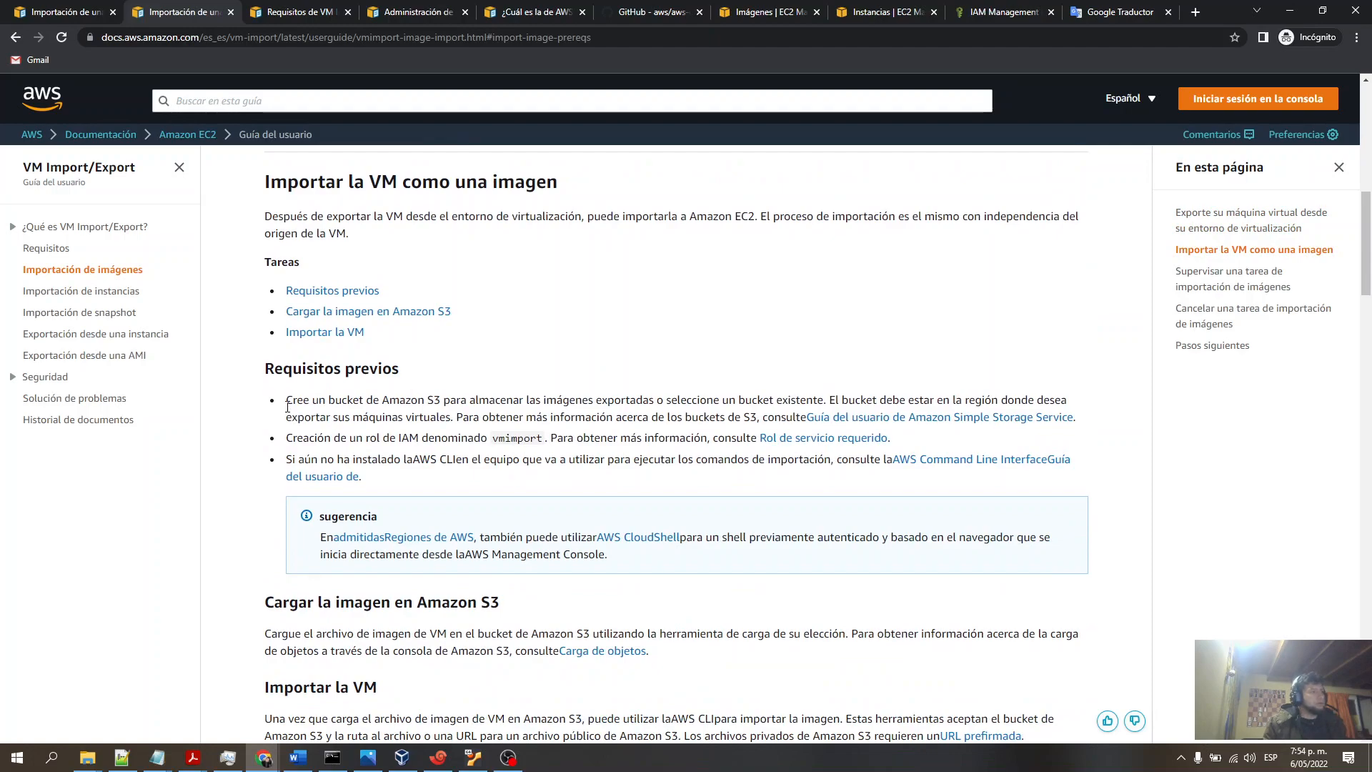
left_click_drag(287, 402, 441, 400)
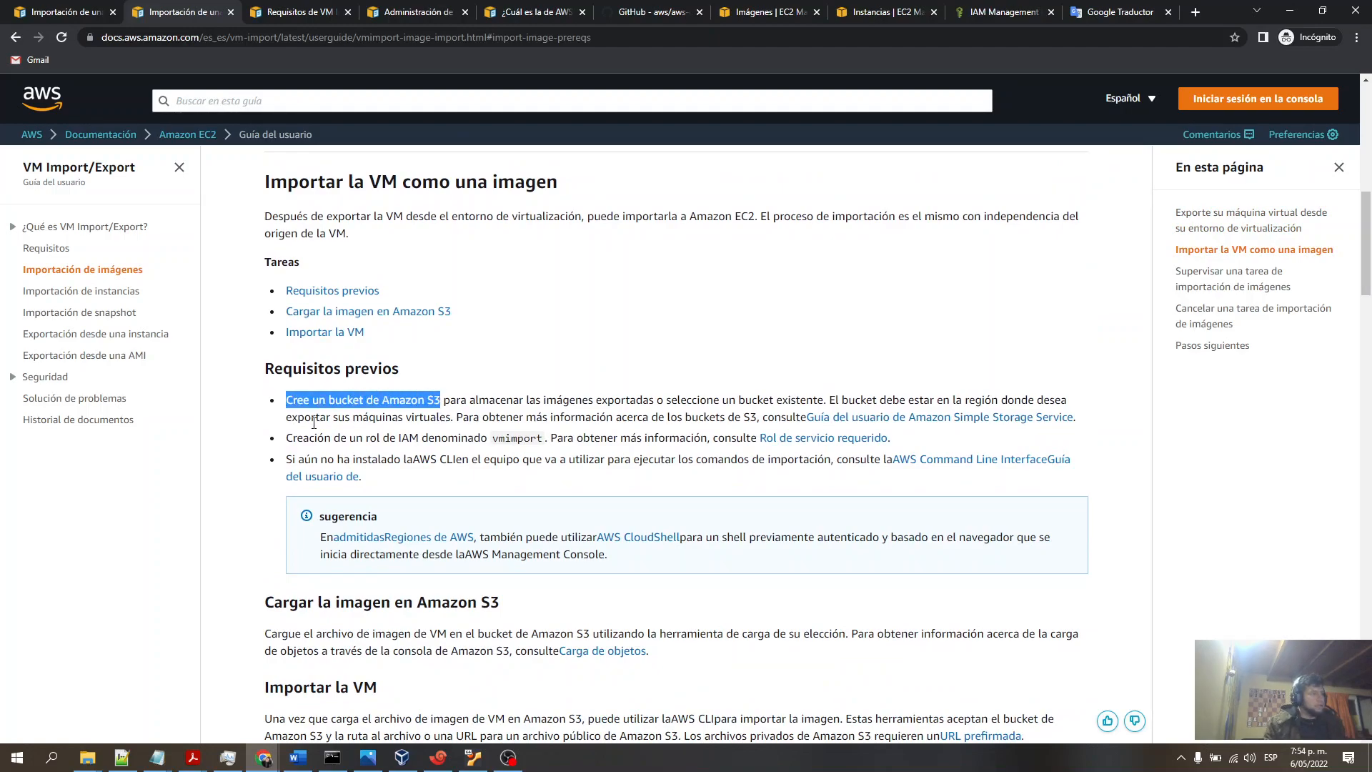
left_click_drag(287, 438, 546, 437)
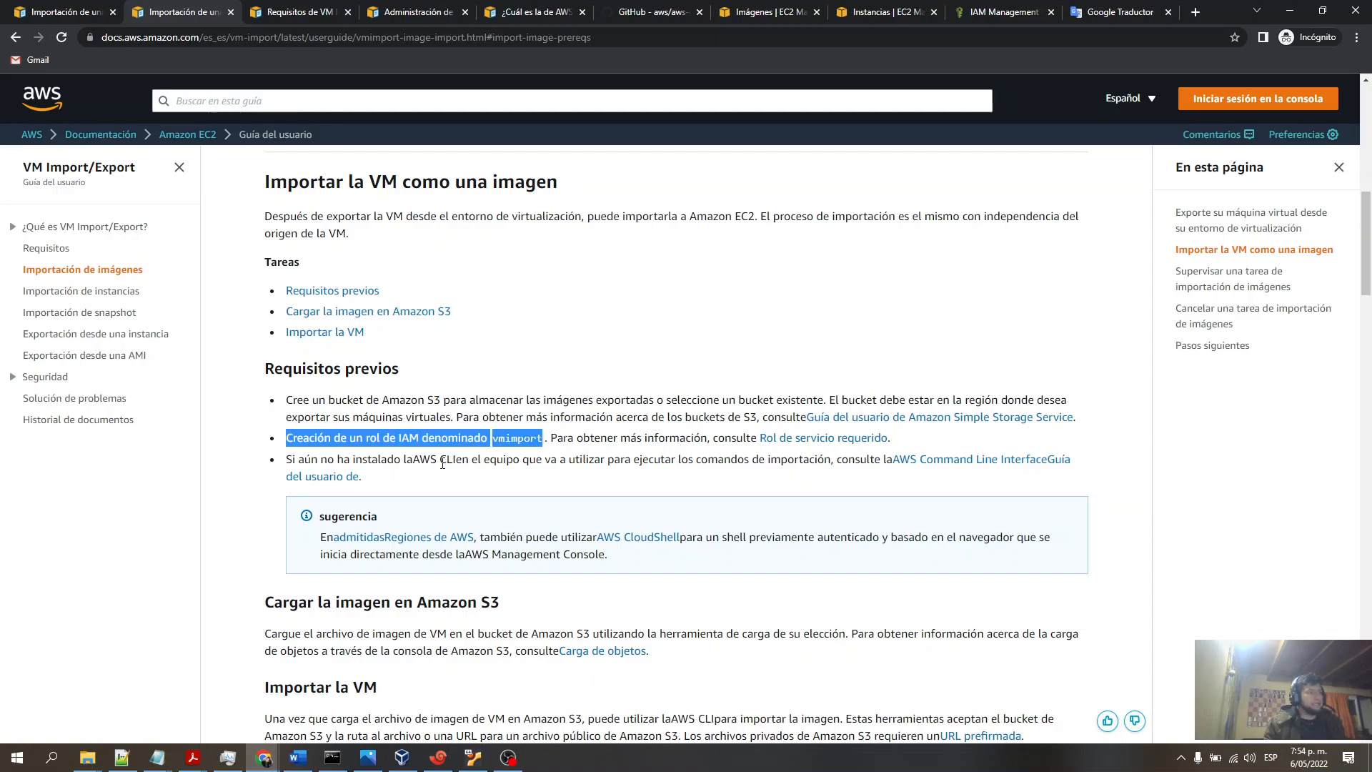
left_click_drag(438, 463, 458, 463)
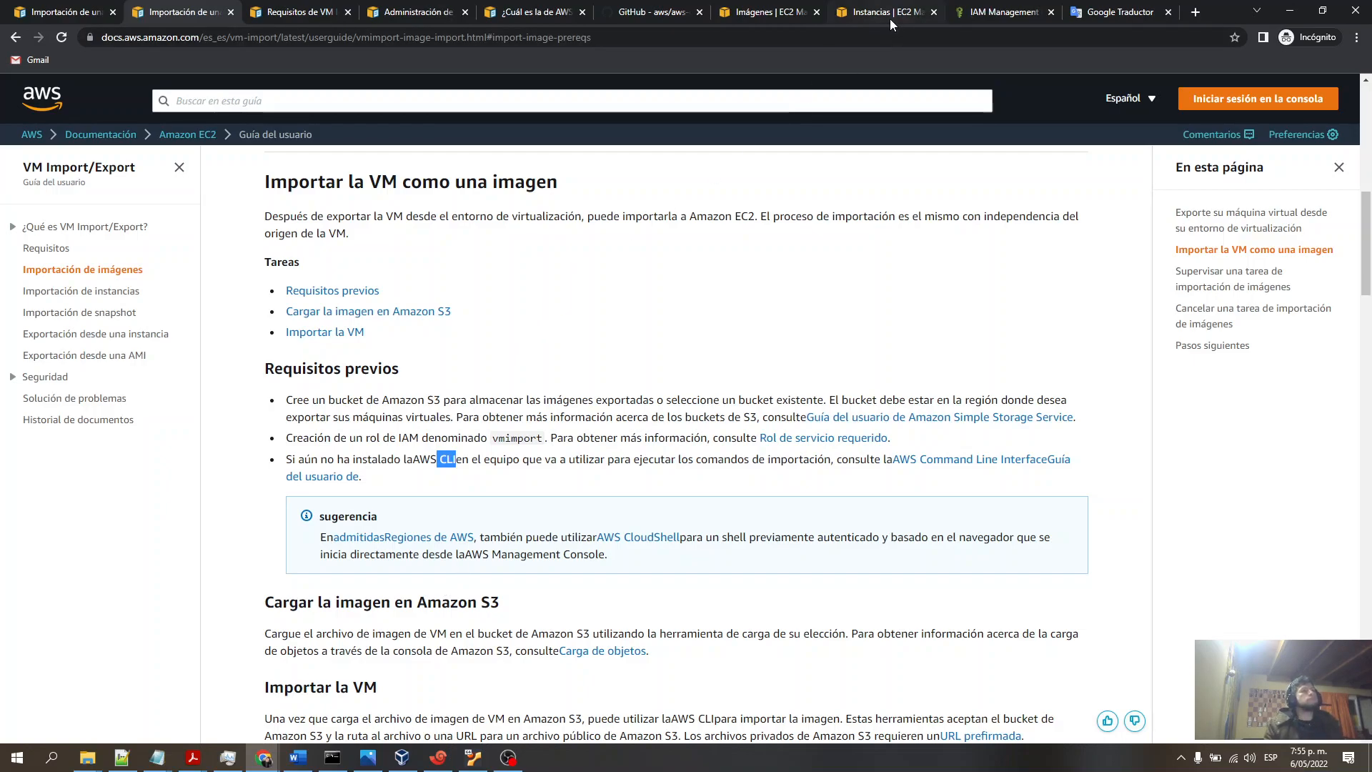
- Open the IAM console by searching the services for iam
left_click(757, 12)
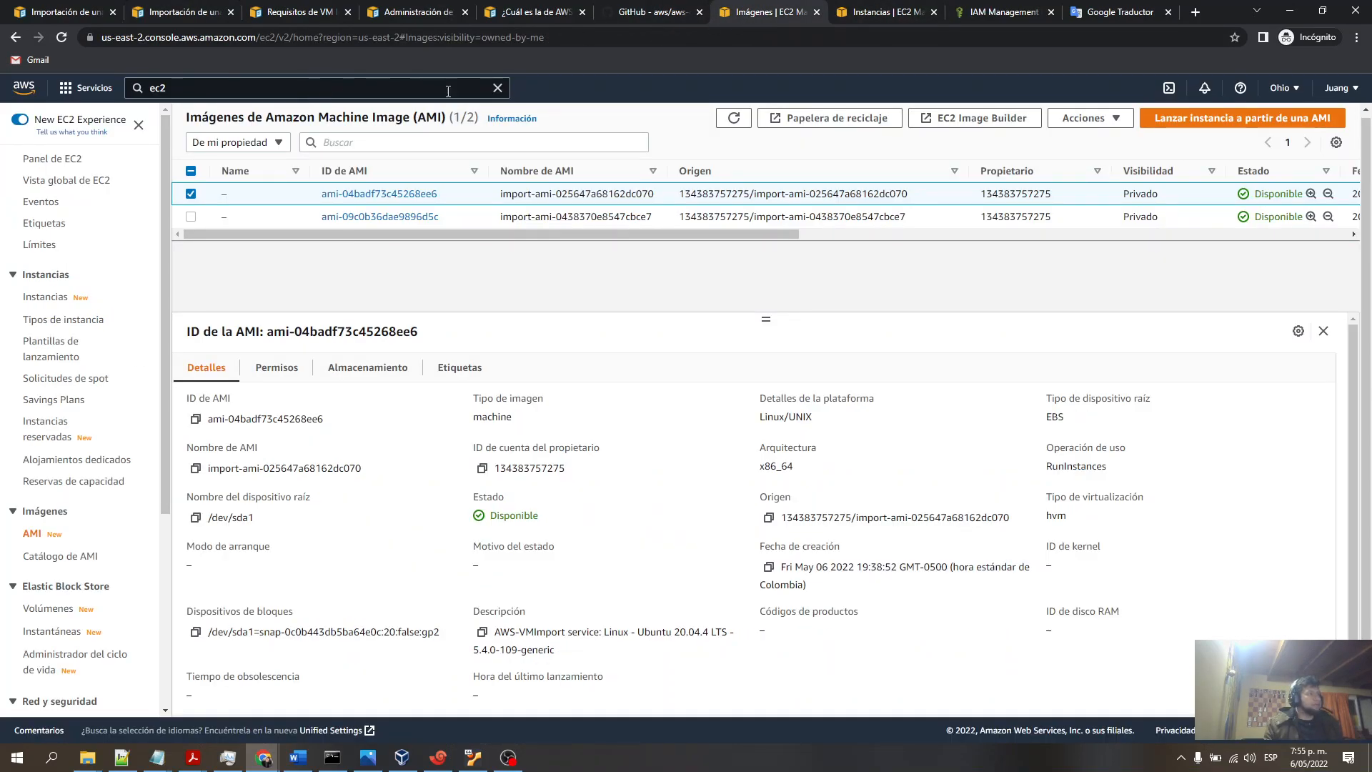
left_click(498, 88)
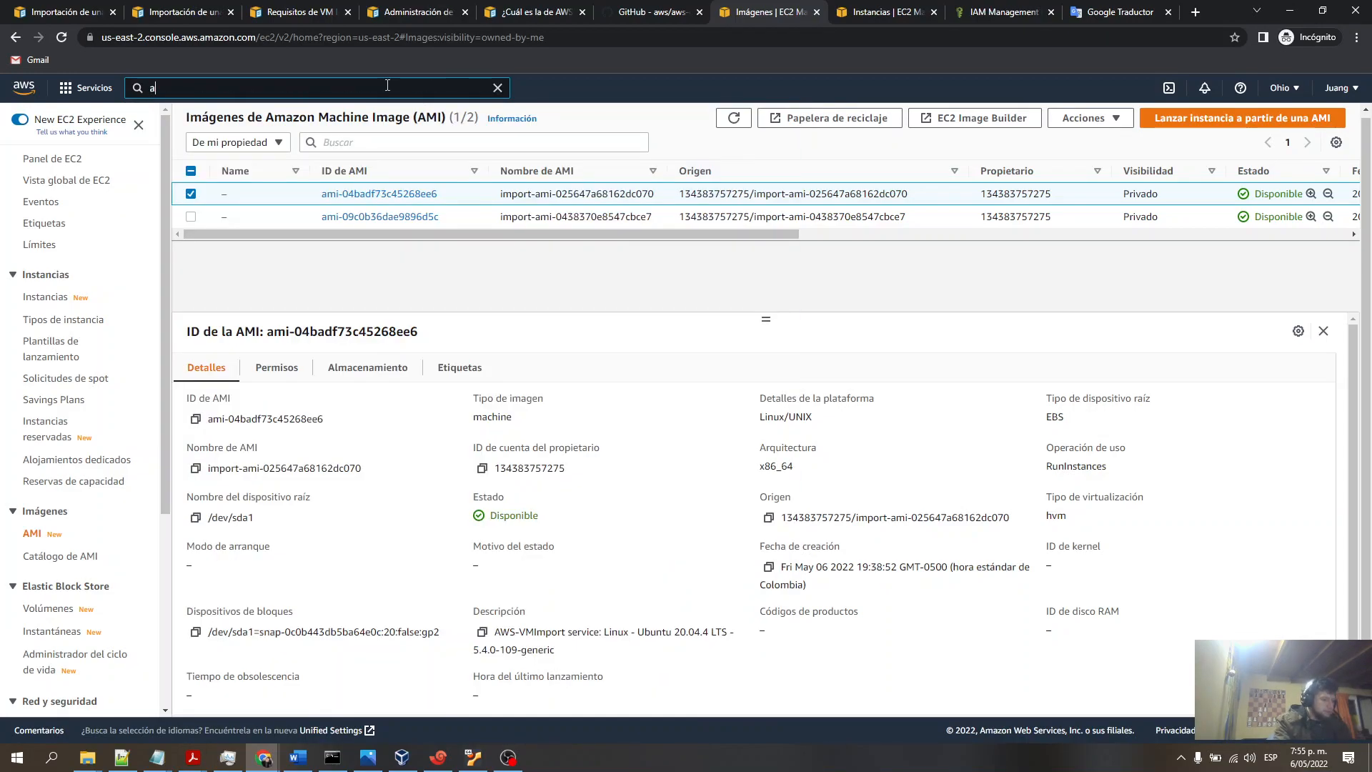
type("ia")
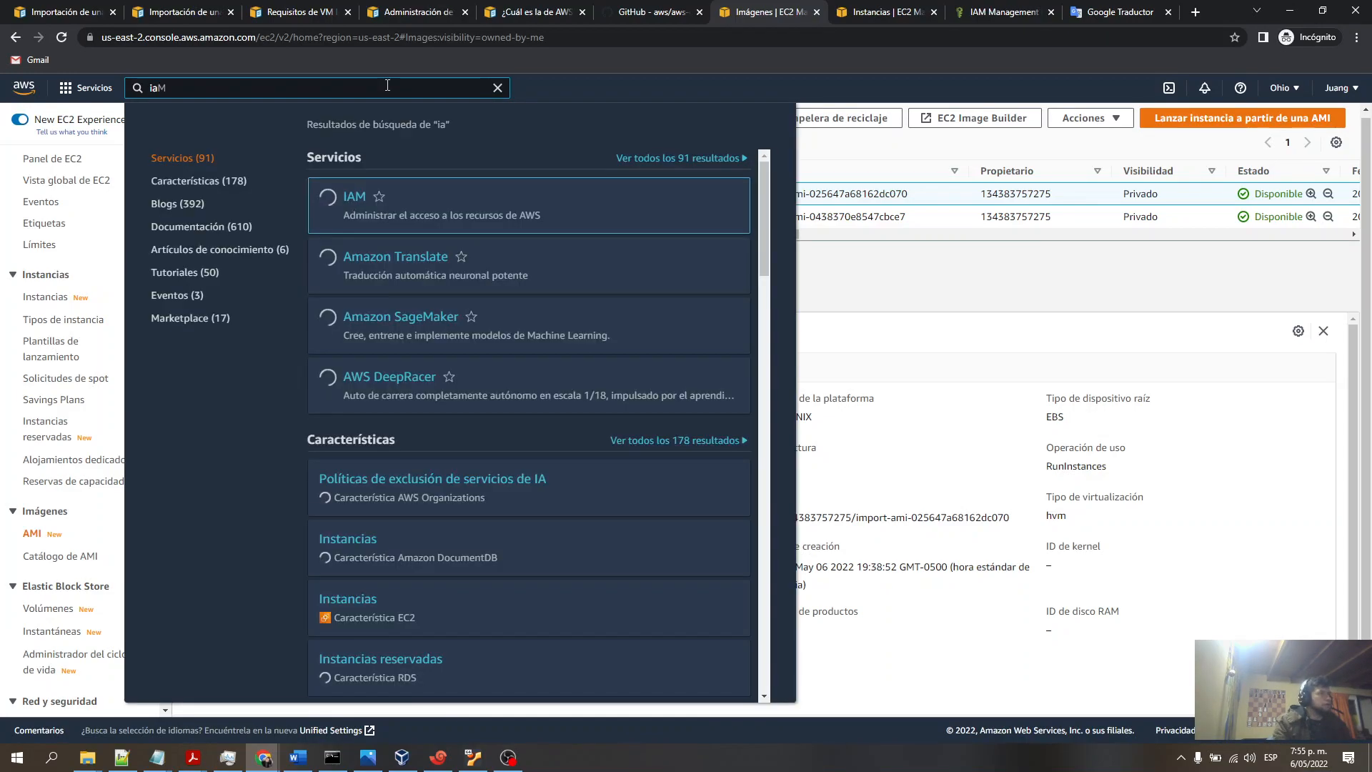
left_click(352, 200)
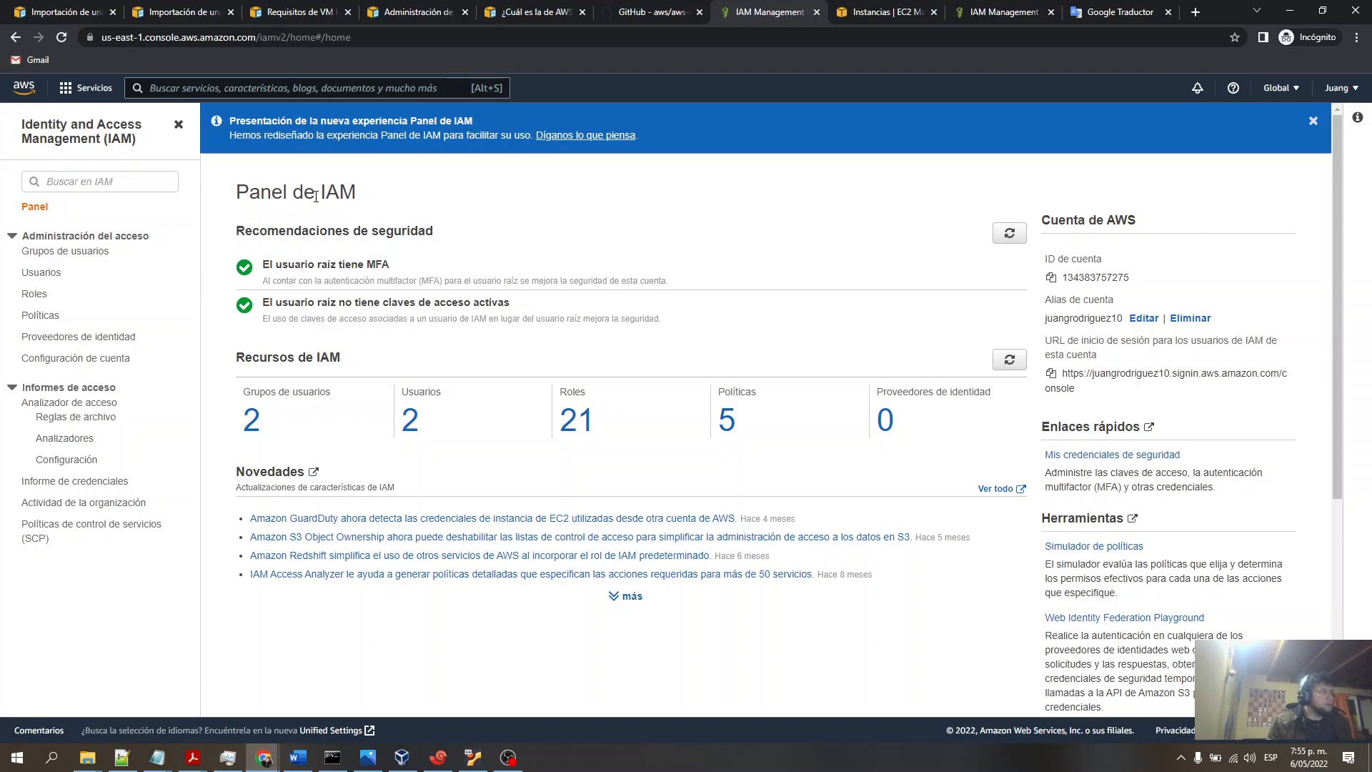
- Open the admin user's security credentials and select the active access key ID
left_click(41, 274)
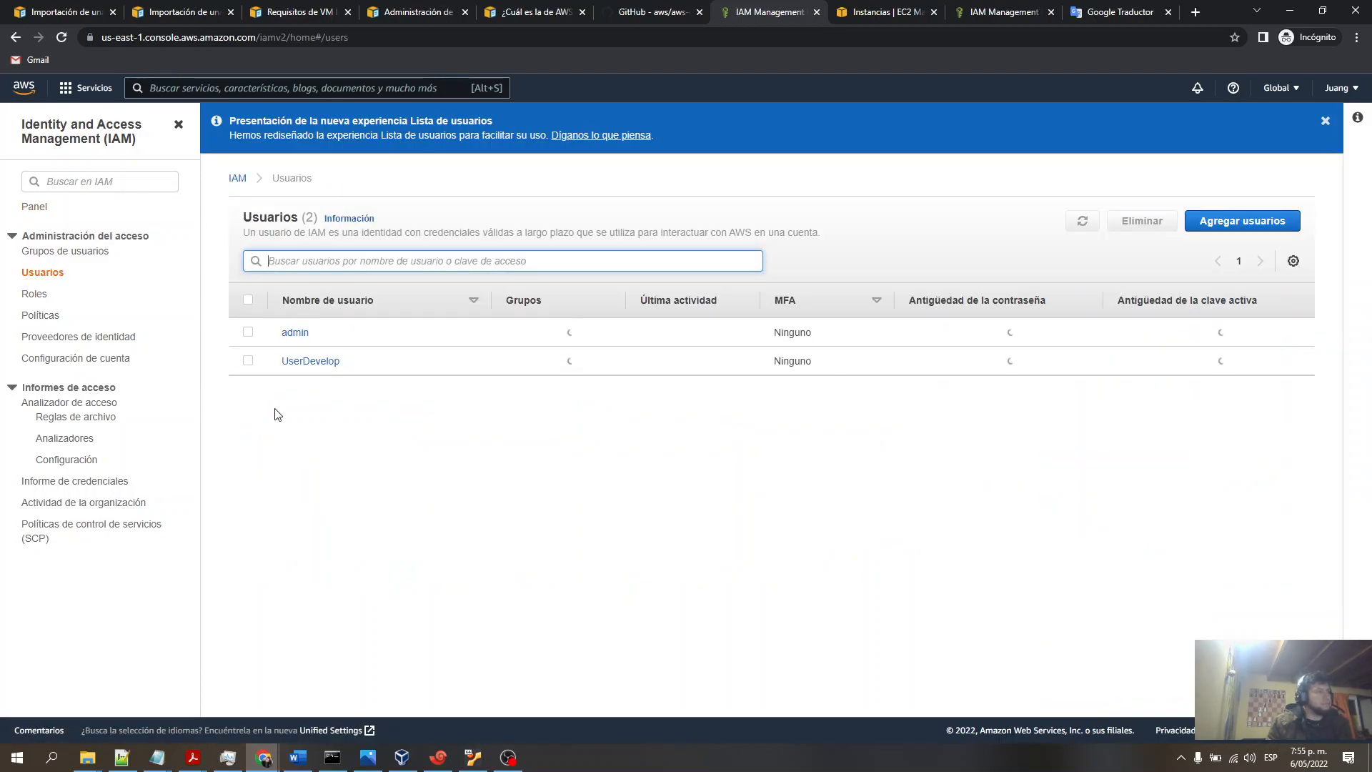
left_click(248, 332)
left_click(285, 334)
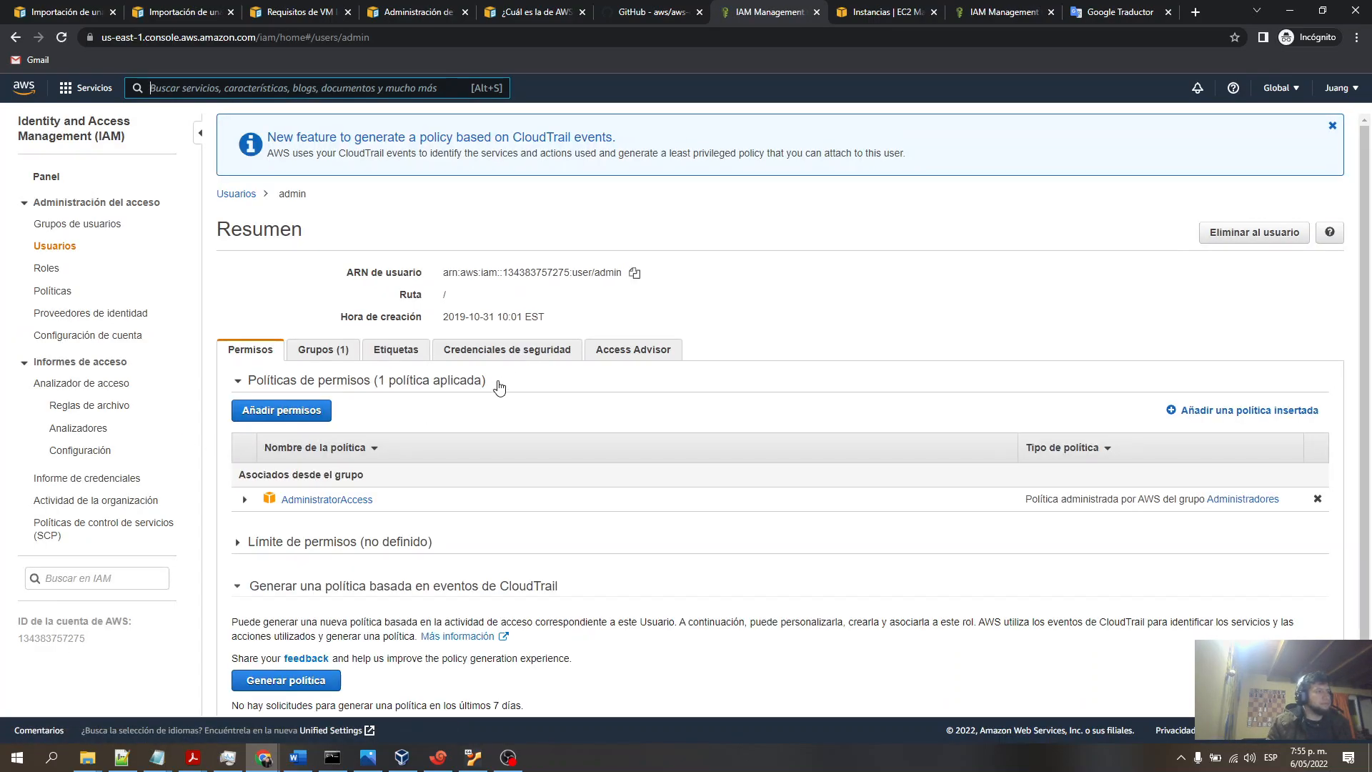
left_click(500, 349)
scroll(822, 353, "down", 3)
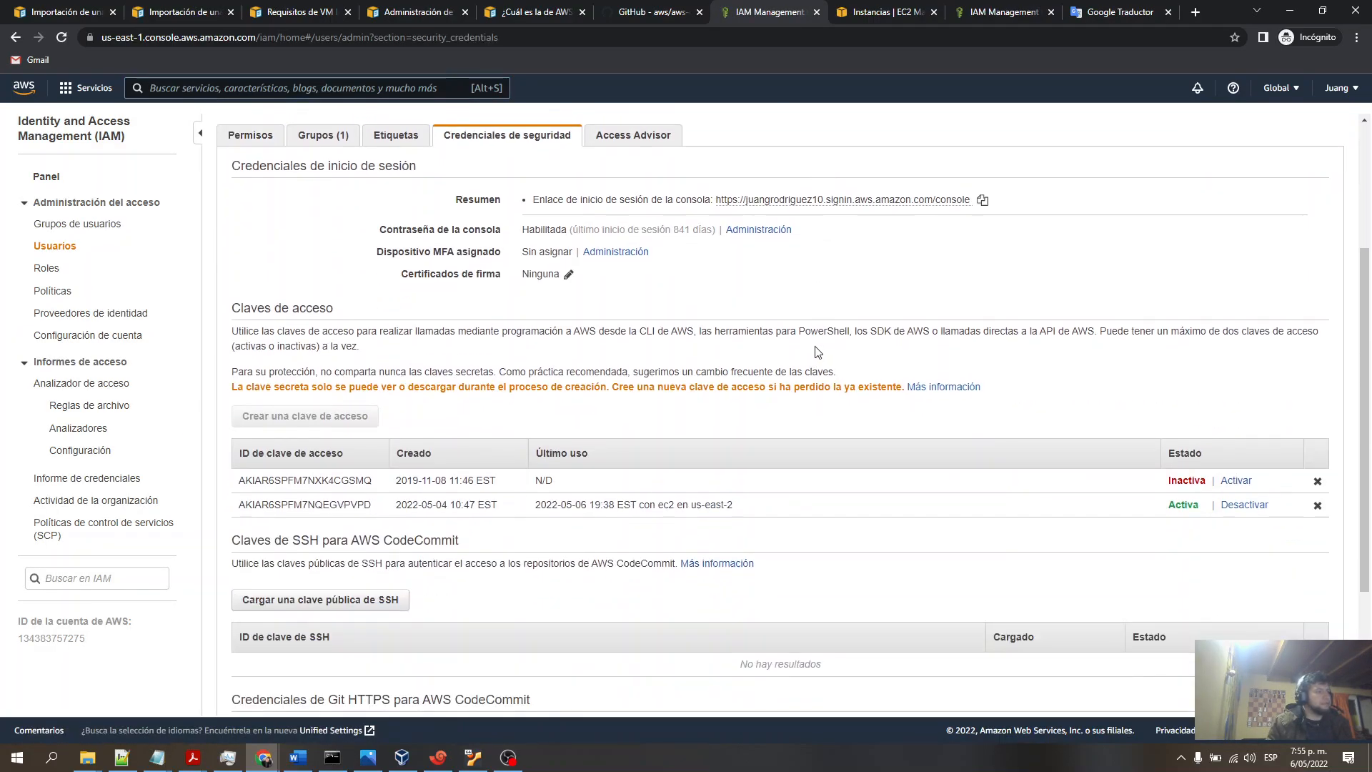
double_click(275, 508)
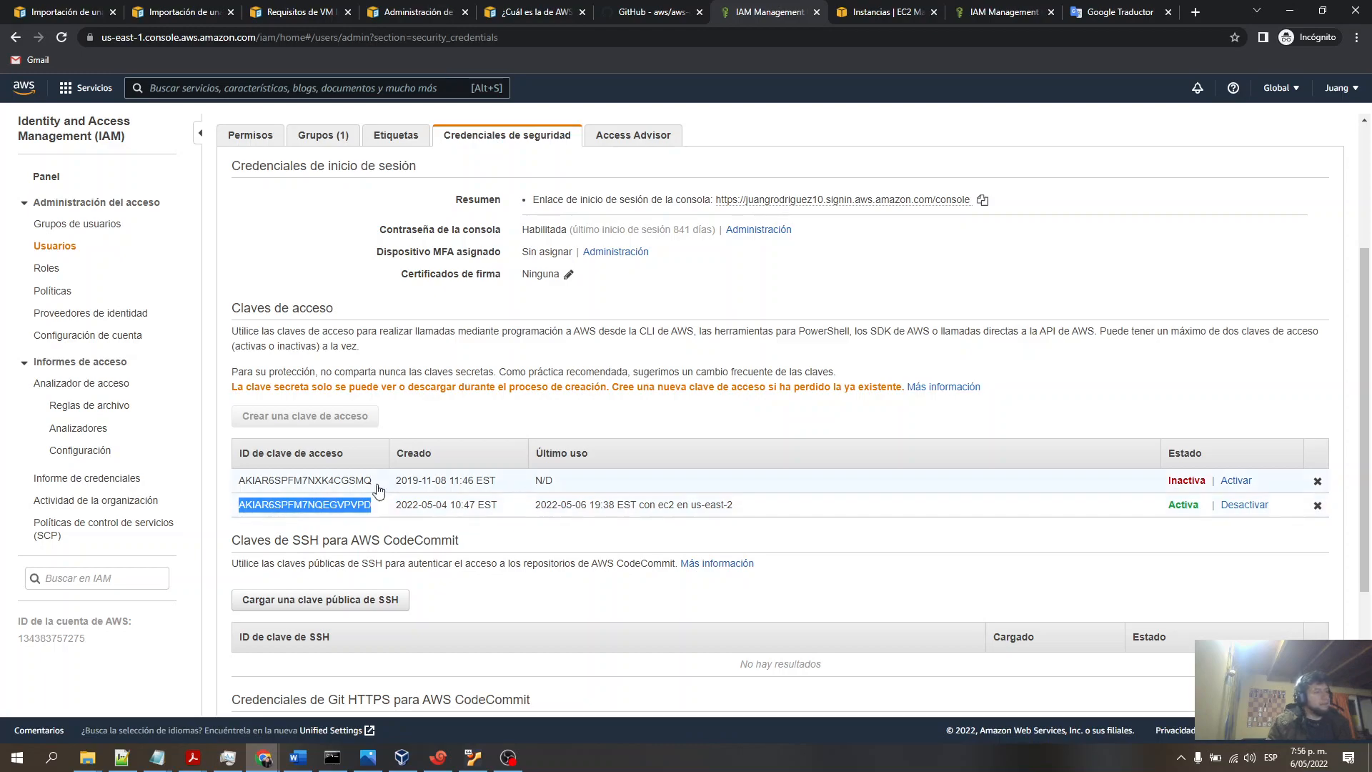
- Compare the aws configure example in the Word document with the admin user's access keys
left_click(298, 757)
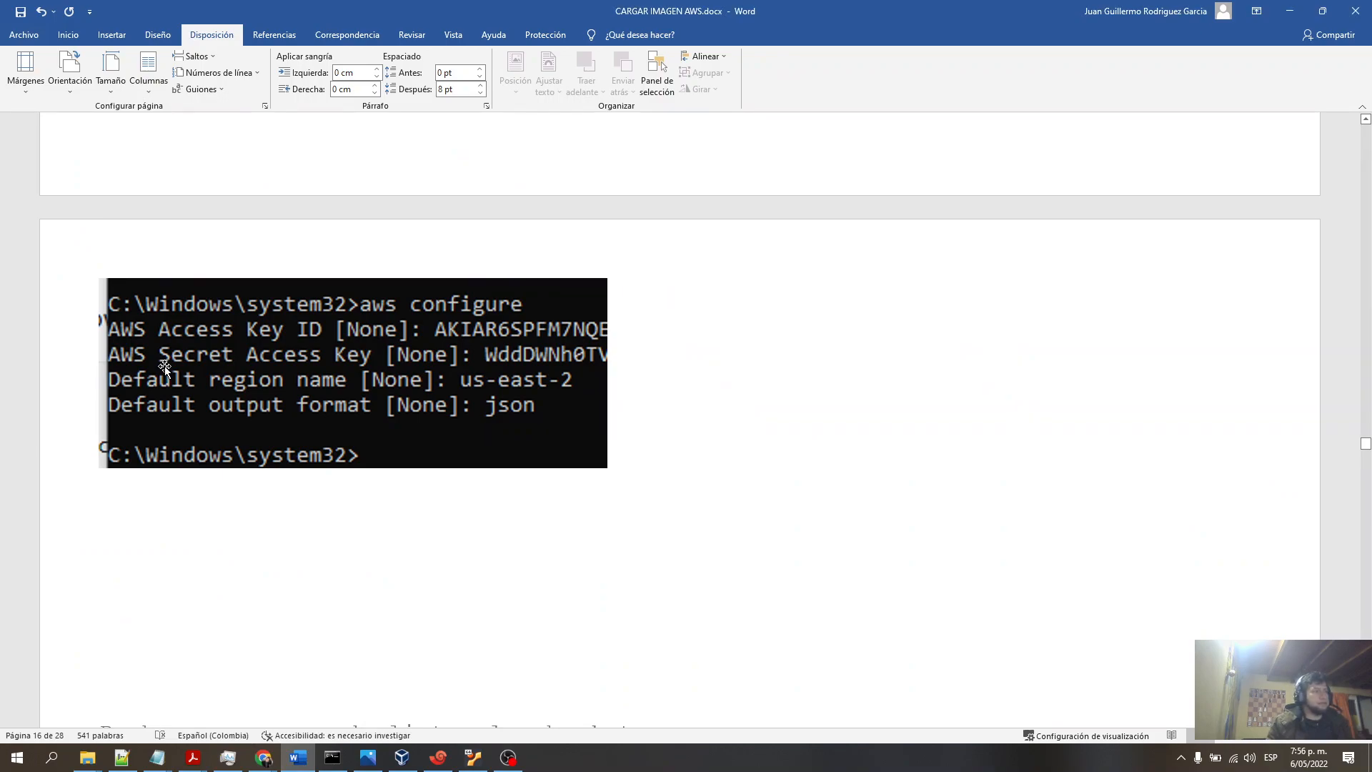
left_click(1290, 11)
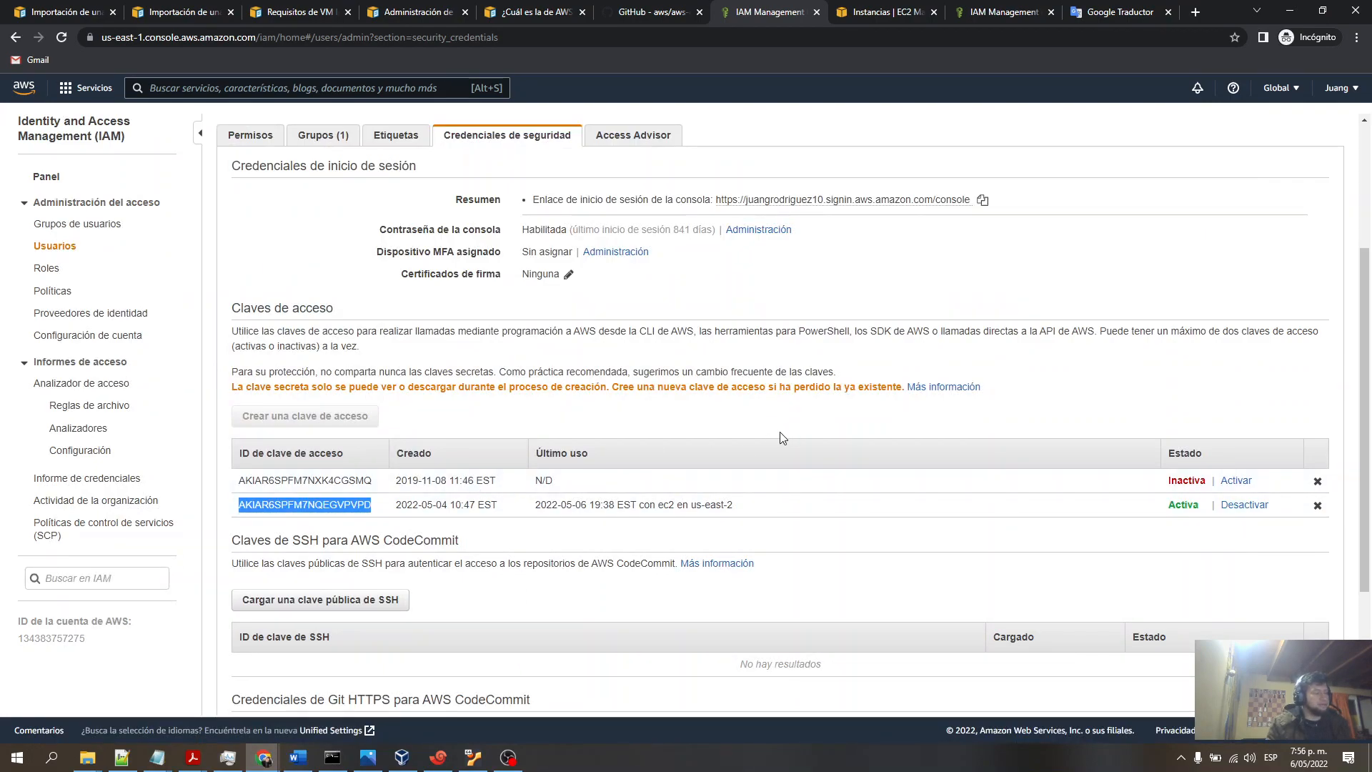
scroll(781, 434, "down", 1)
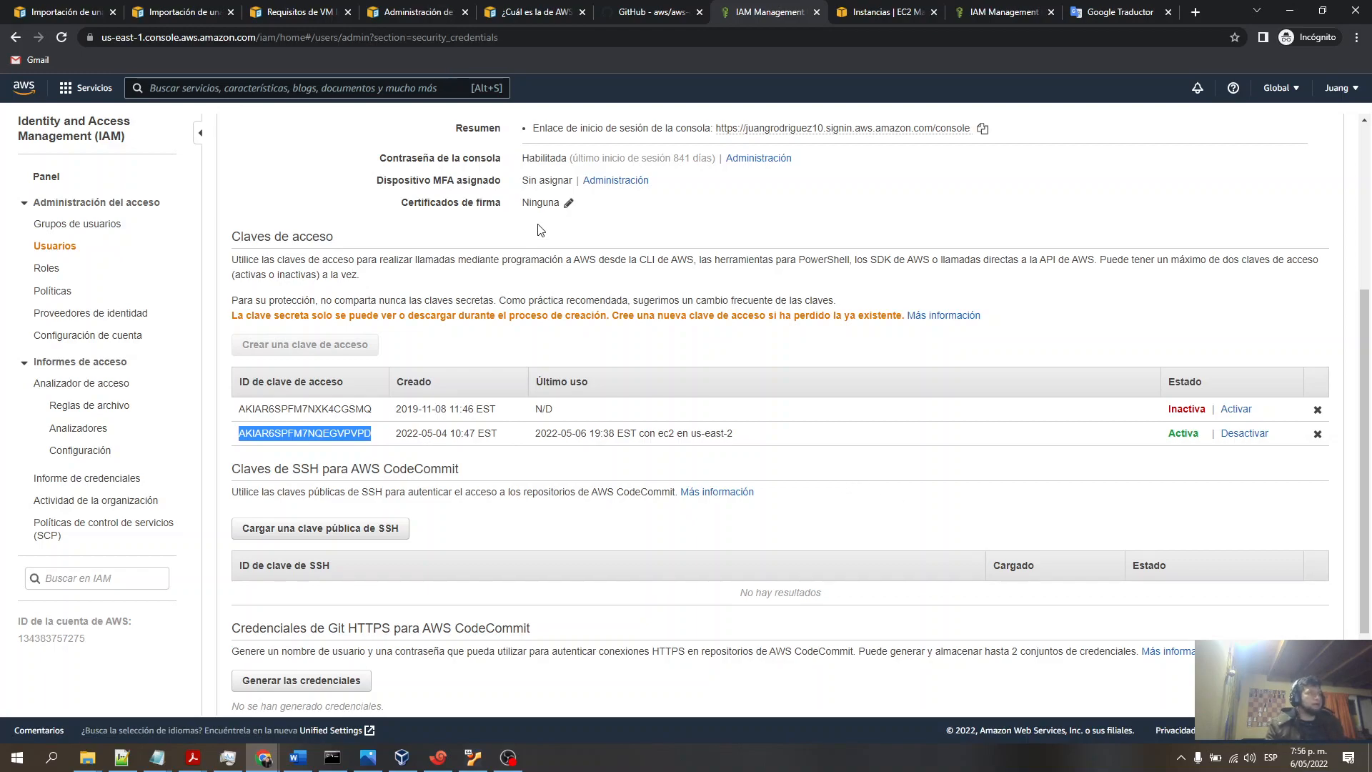
left_click(632, 243)
- Read the documentation on exporting the VM from VMware, Citrix, Hyper-V or Azure environments
left_click(318, 18)
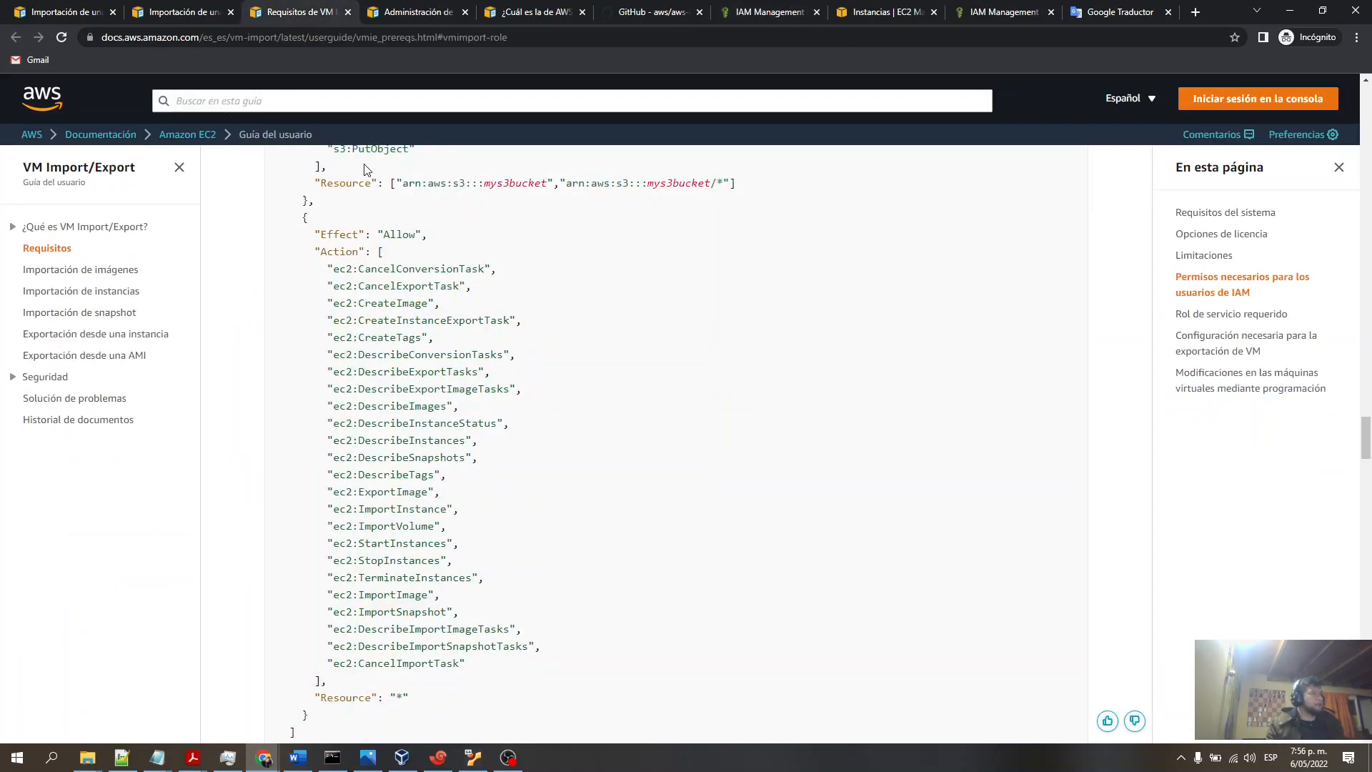
left_click(179, 16)
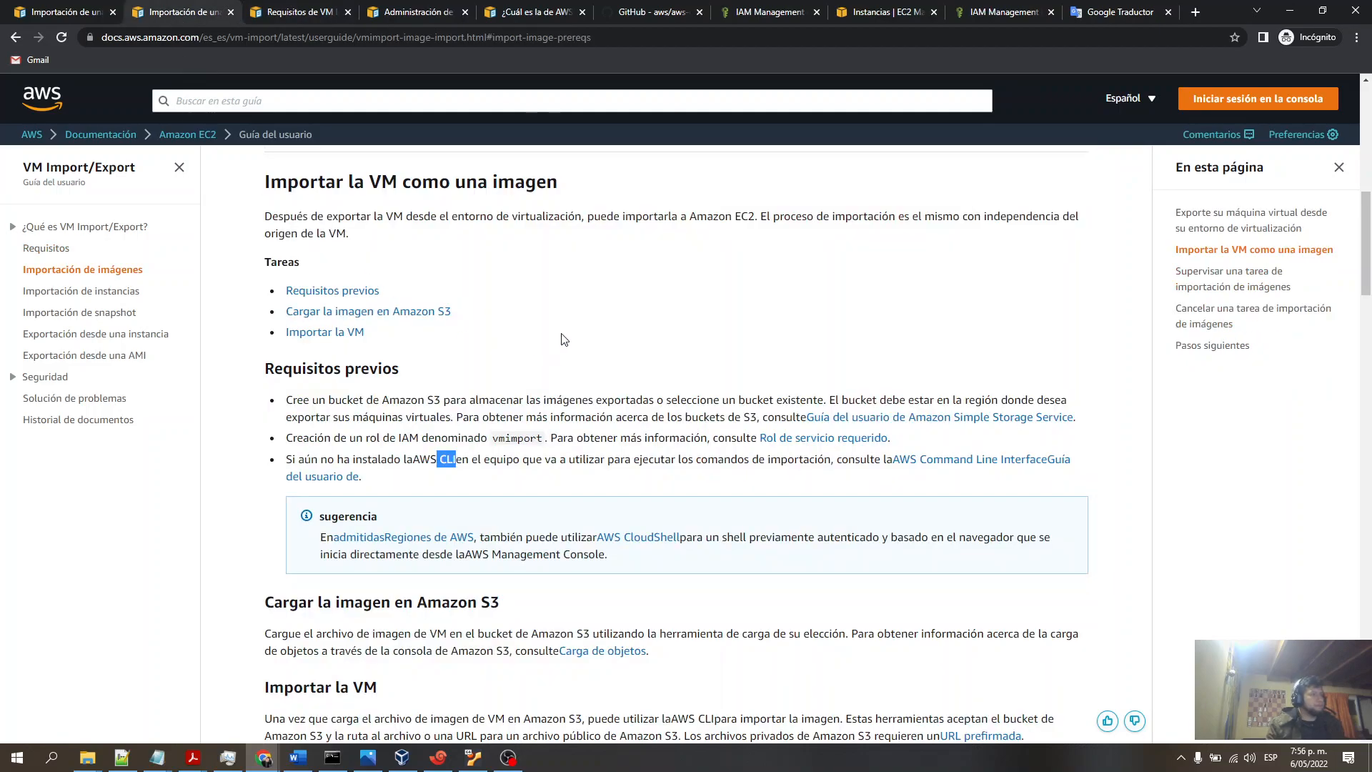
scroll(562, 342, "down", 5)
scroll(559, 341, "up", 9)
scroll(559, 341, "up", 1)
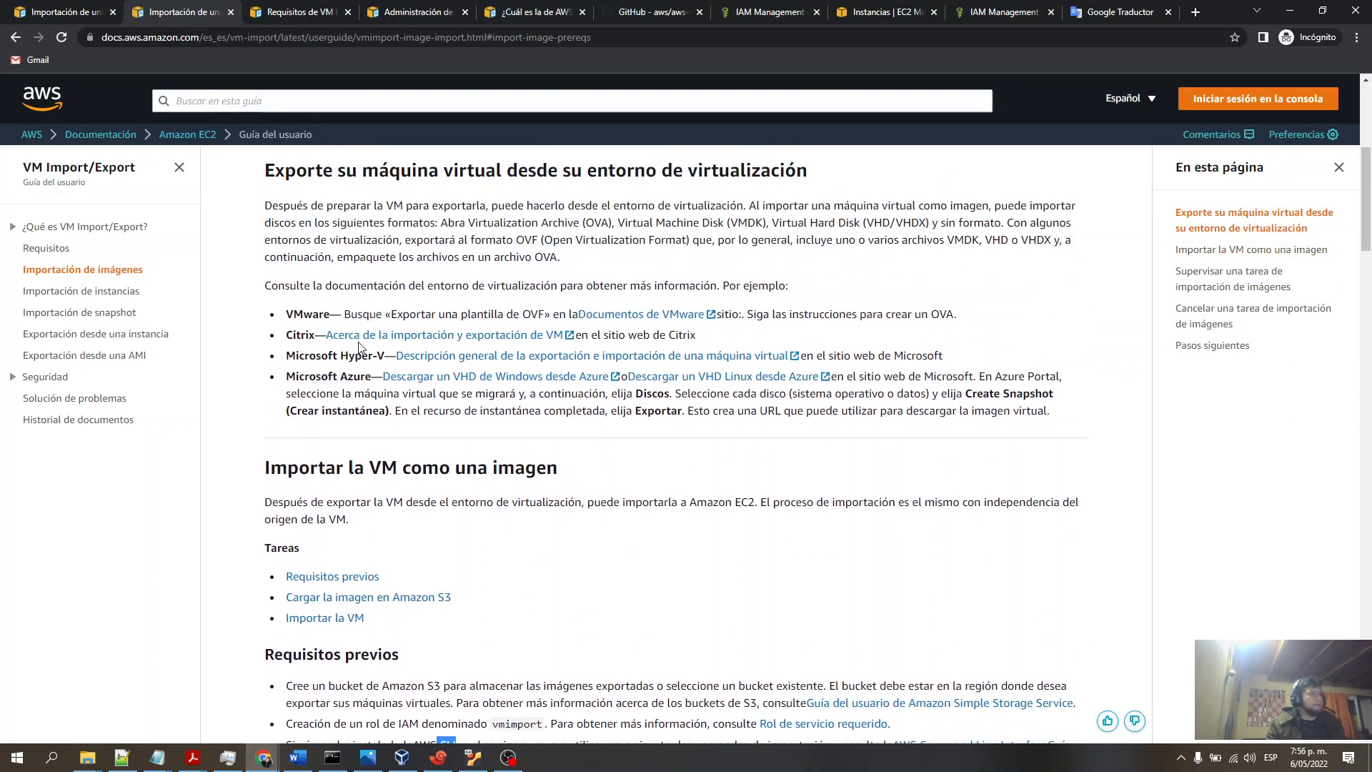
left_click_drag(289, 315, 974, 316)
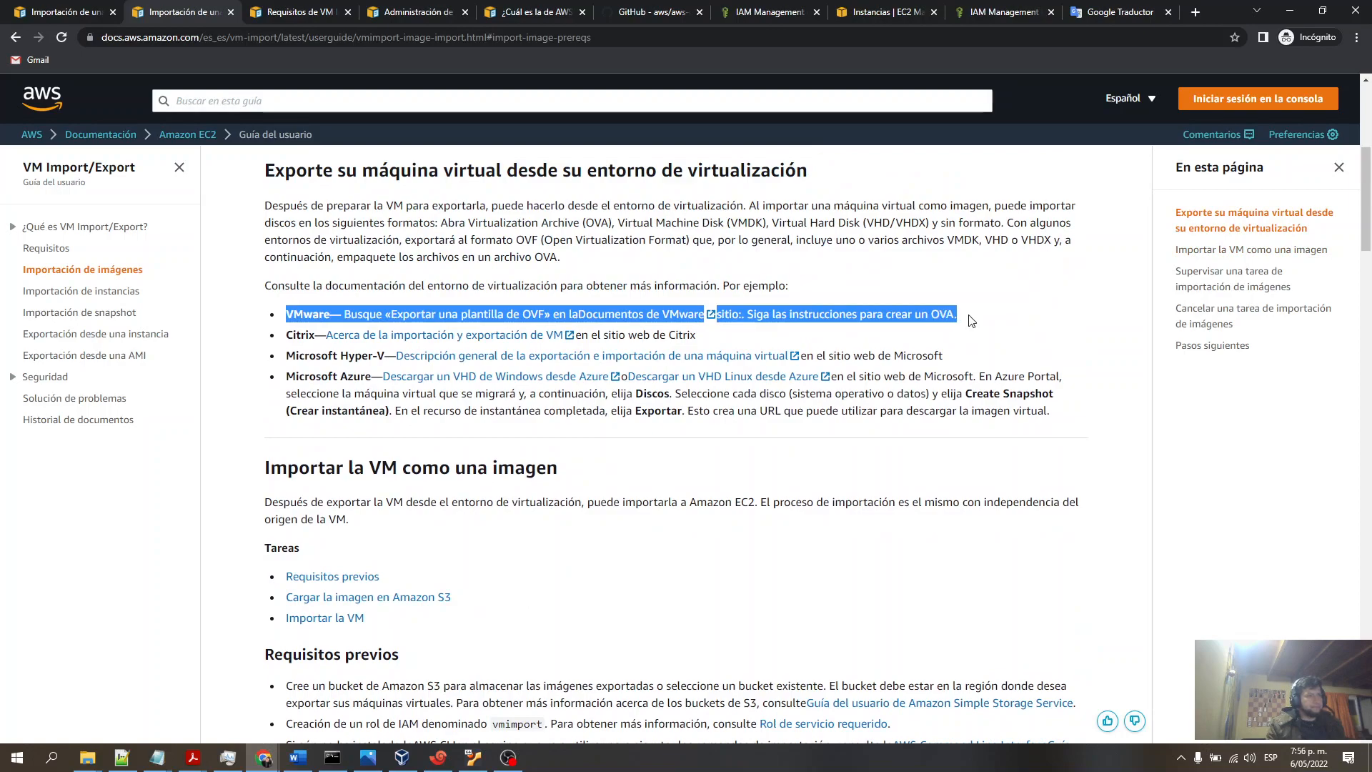
left_click(394, 313)
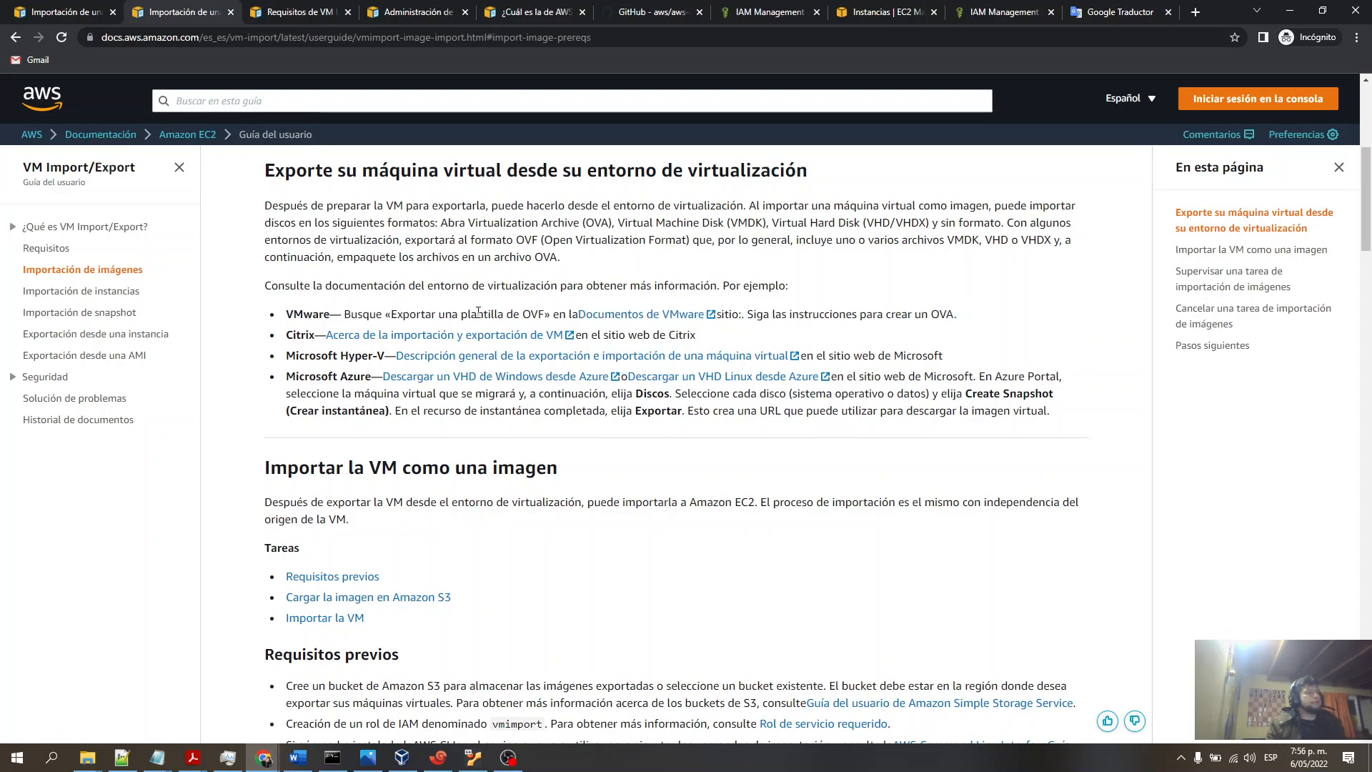
left_click_drag(543, 314, 391, 320)
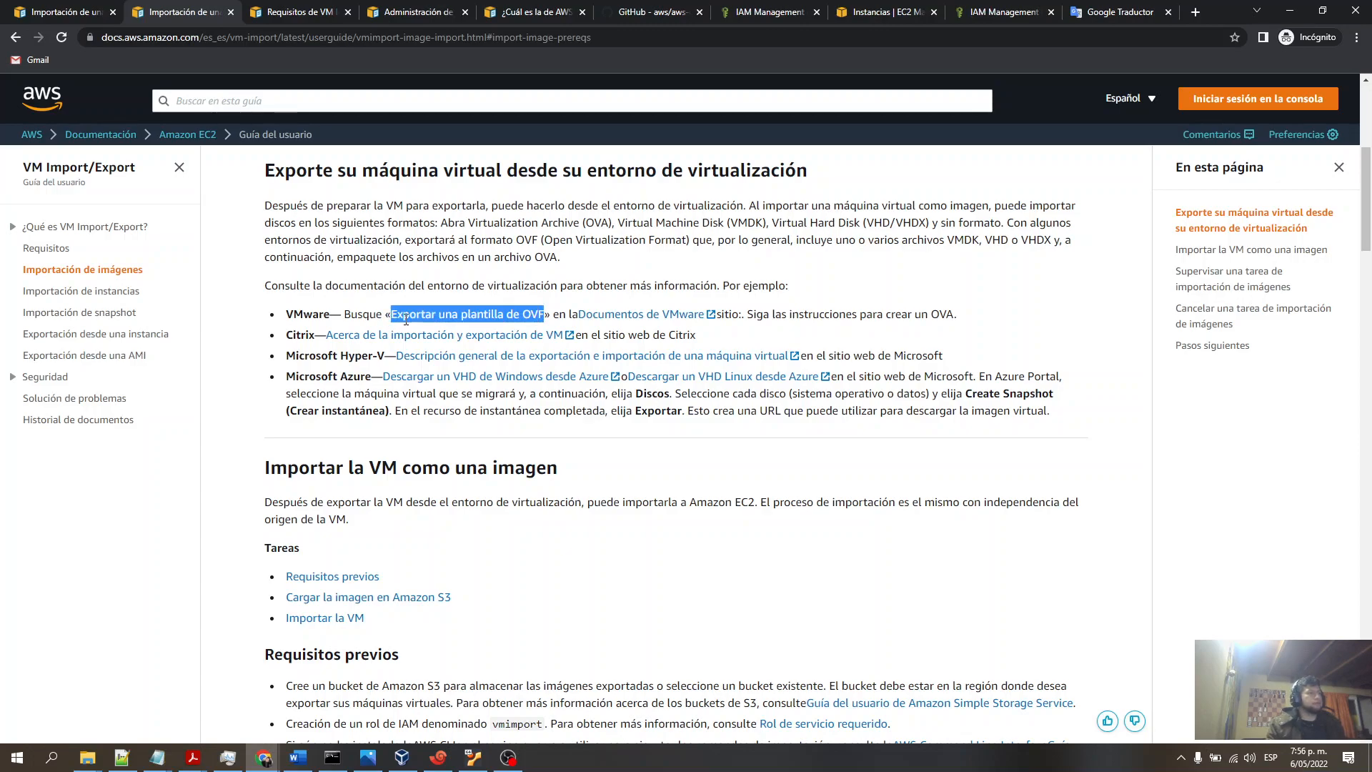
left_click(416, 317)
double_click(945, 317)
left_click(980, 316)
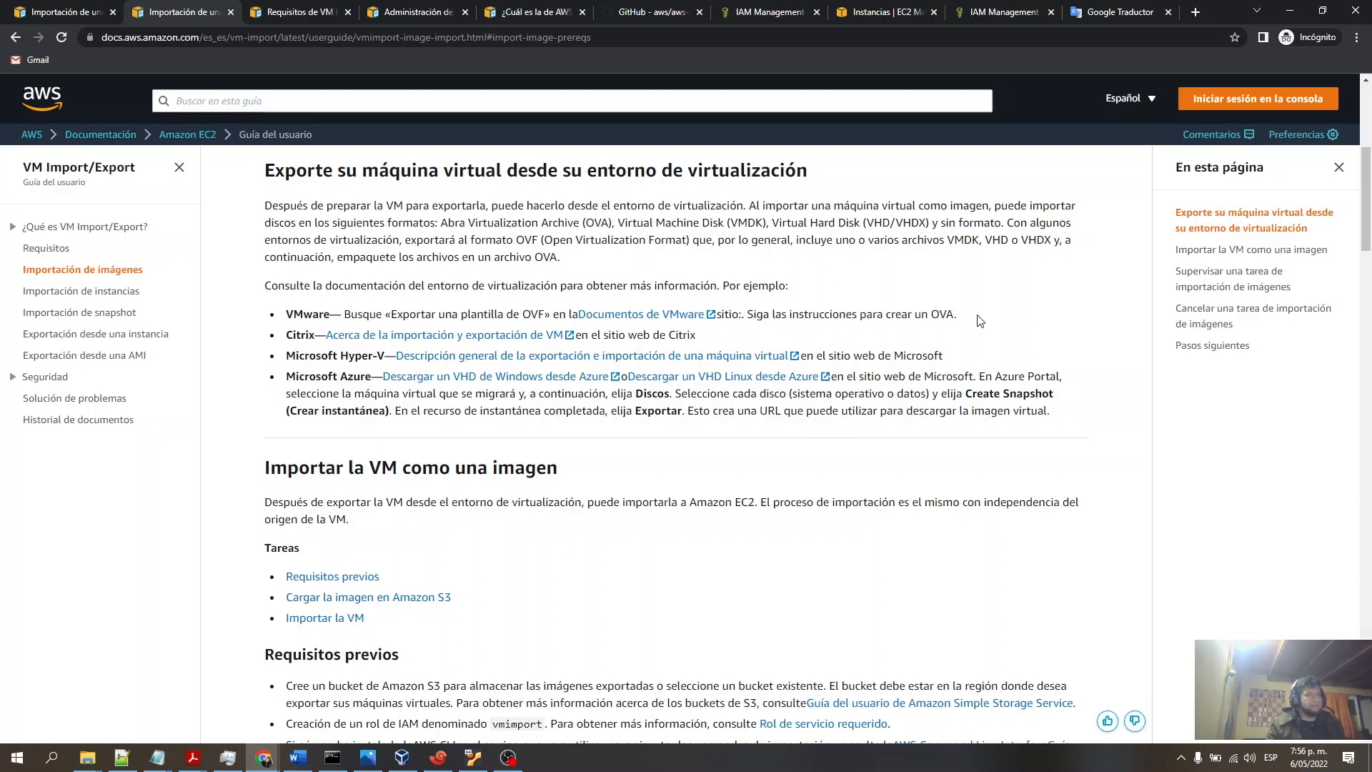
triple_click(531, 316)
left_click(531, 317)
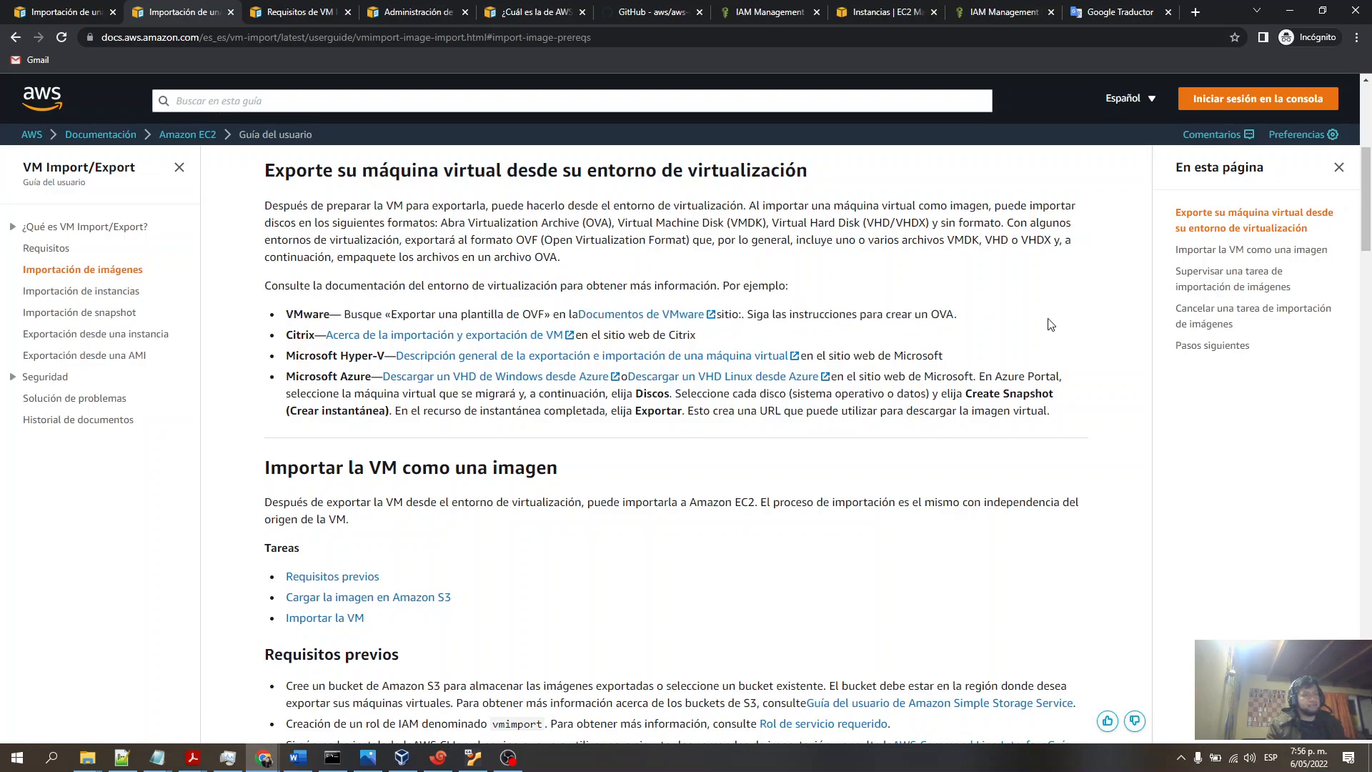
double_click(535, 315)
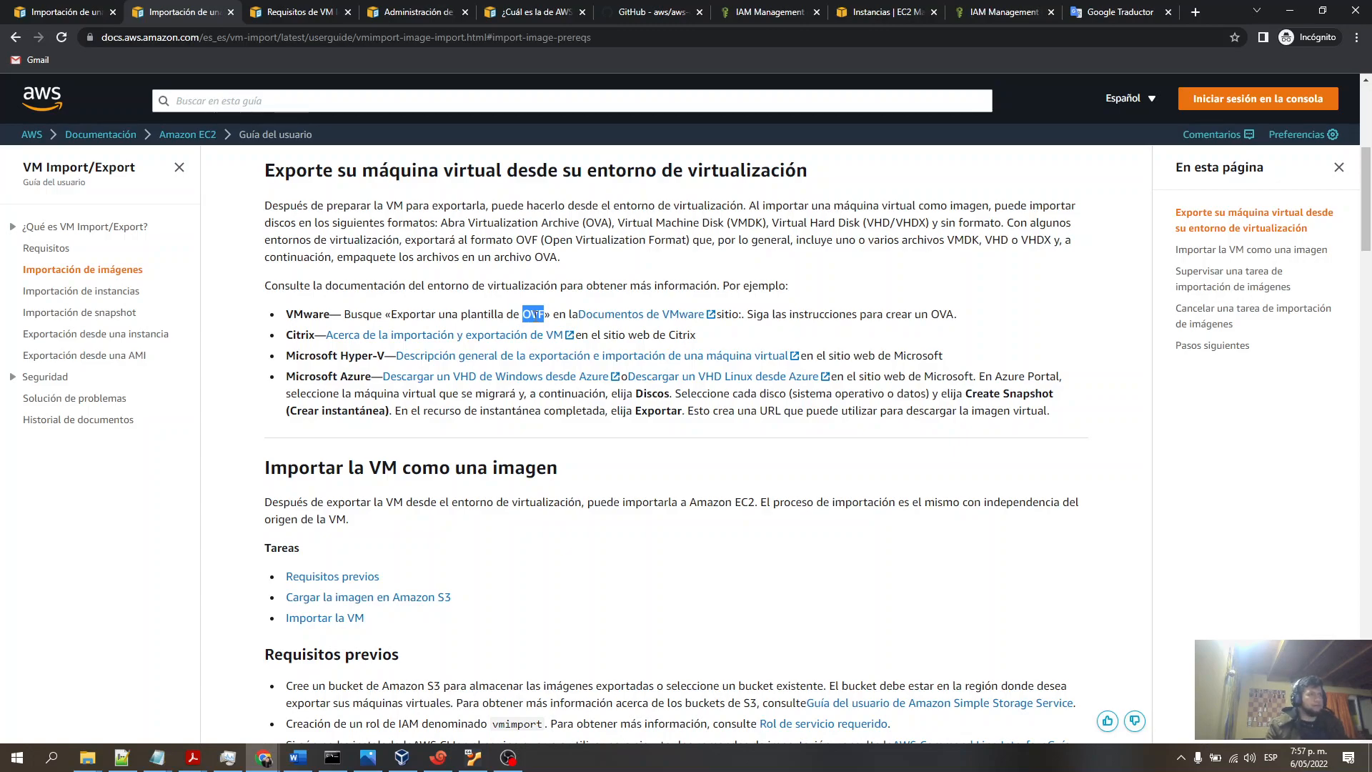
double_click(937, 314)
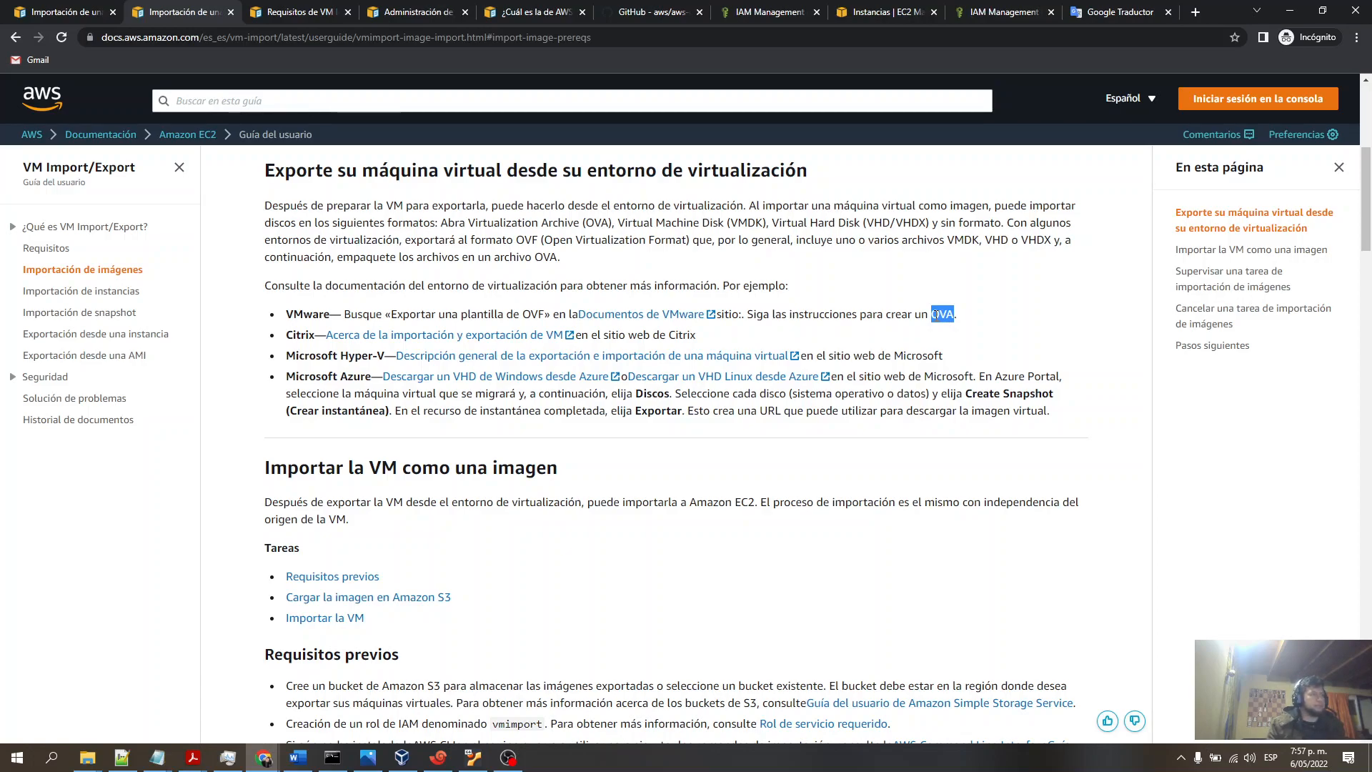
double_click(301, 338)
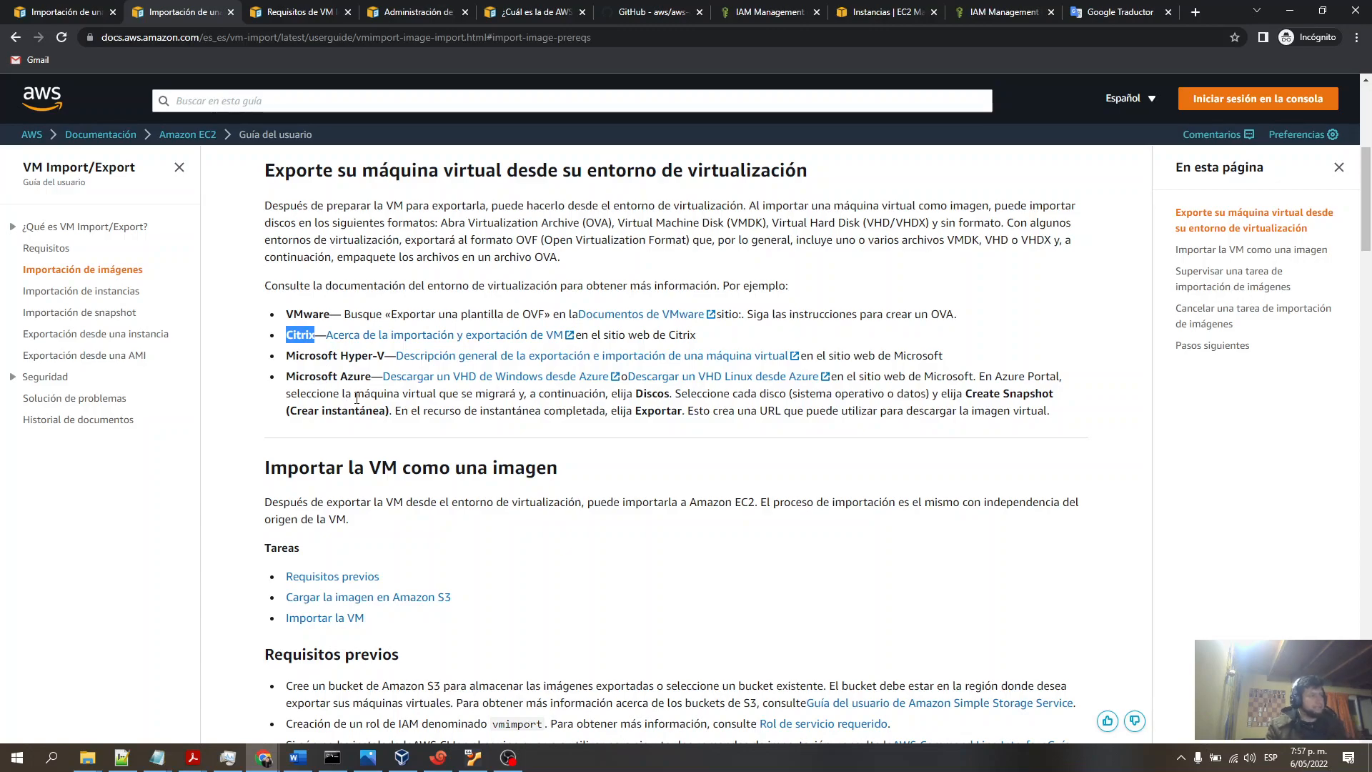
- Review the Amazon S3 bucket prerequisite in the documentation
scroll(348, 395, "down", 3)
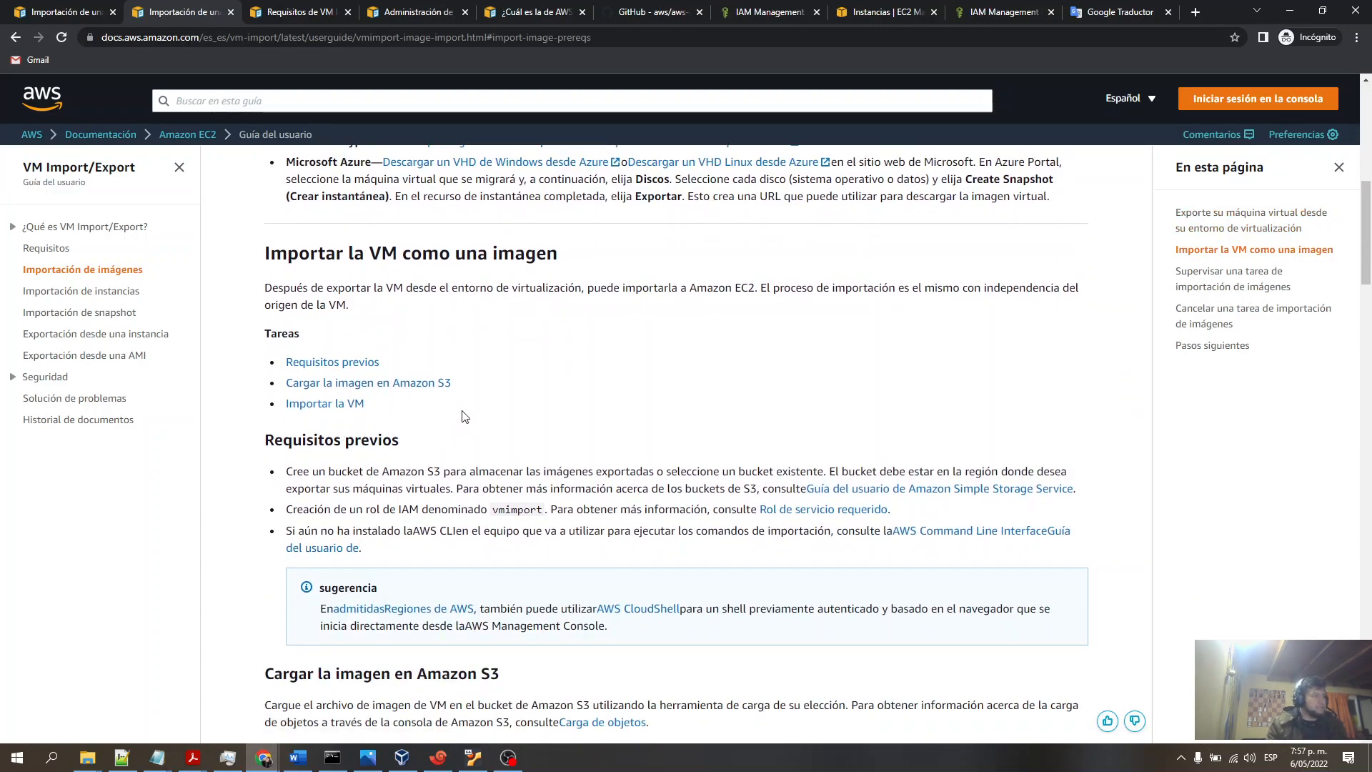
scroll(335, 324, "down", 2)
double_click(403, 328)
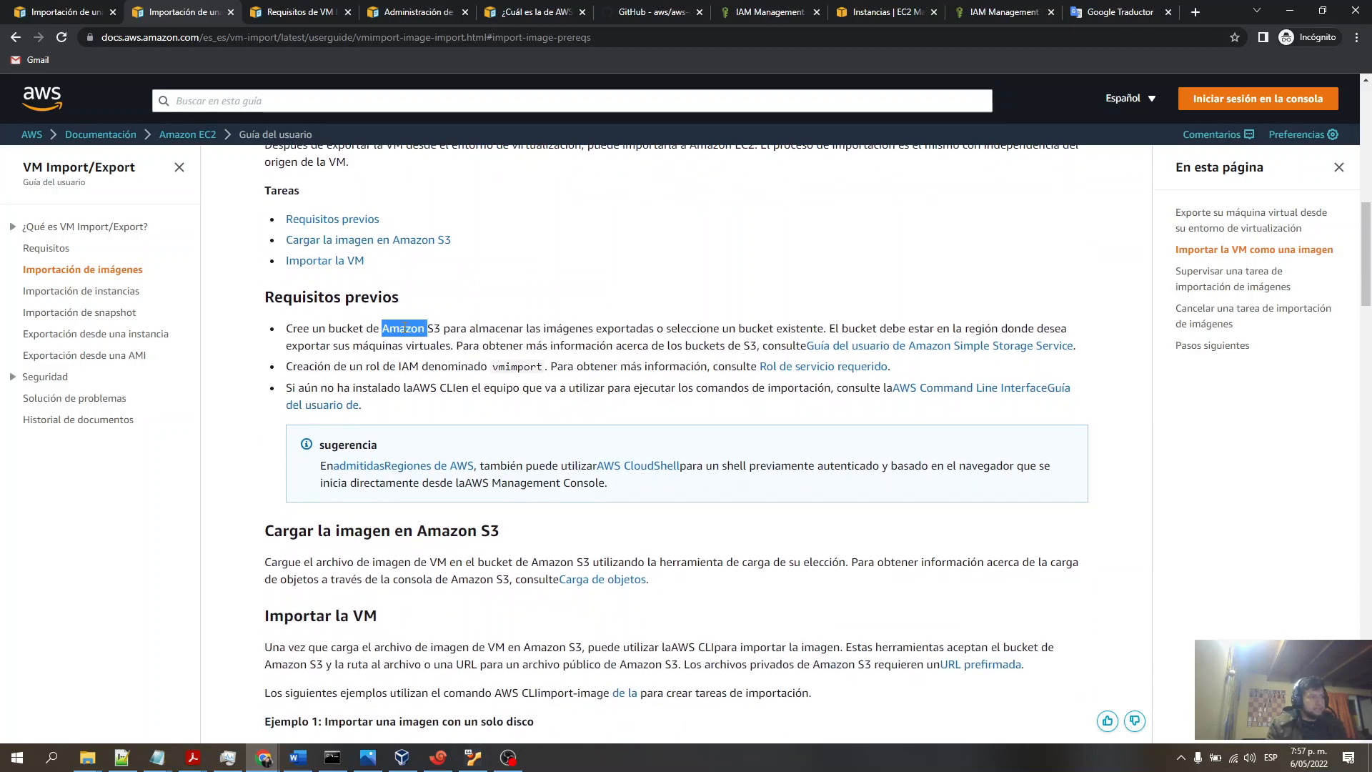
- Open the Amazon S3 console from the EC2 console to view the existing buckets
left_click(876, 12)
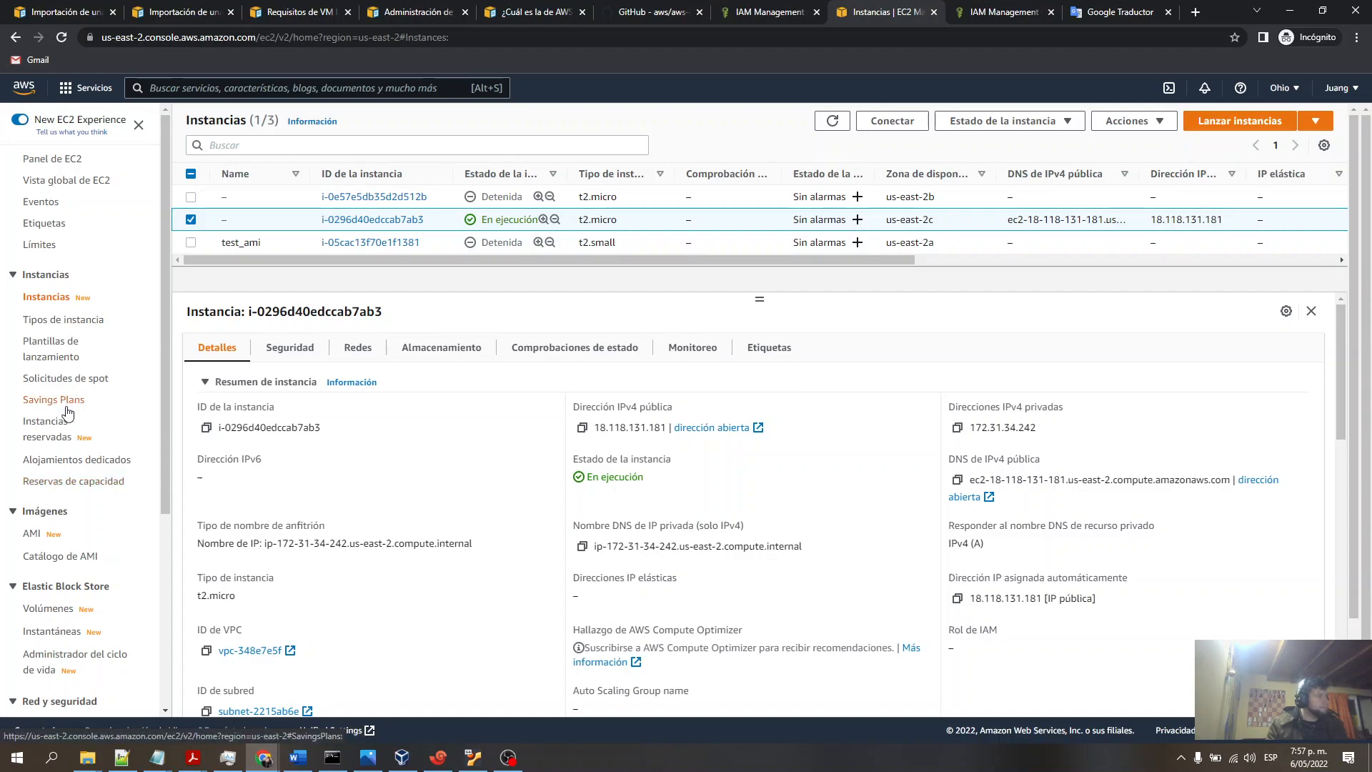
scroll(71, 404, "down", 4)
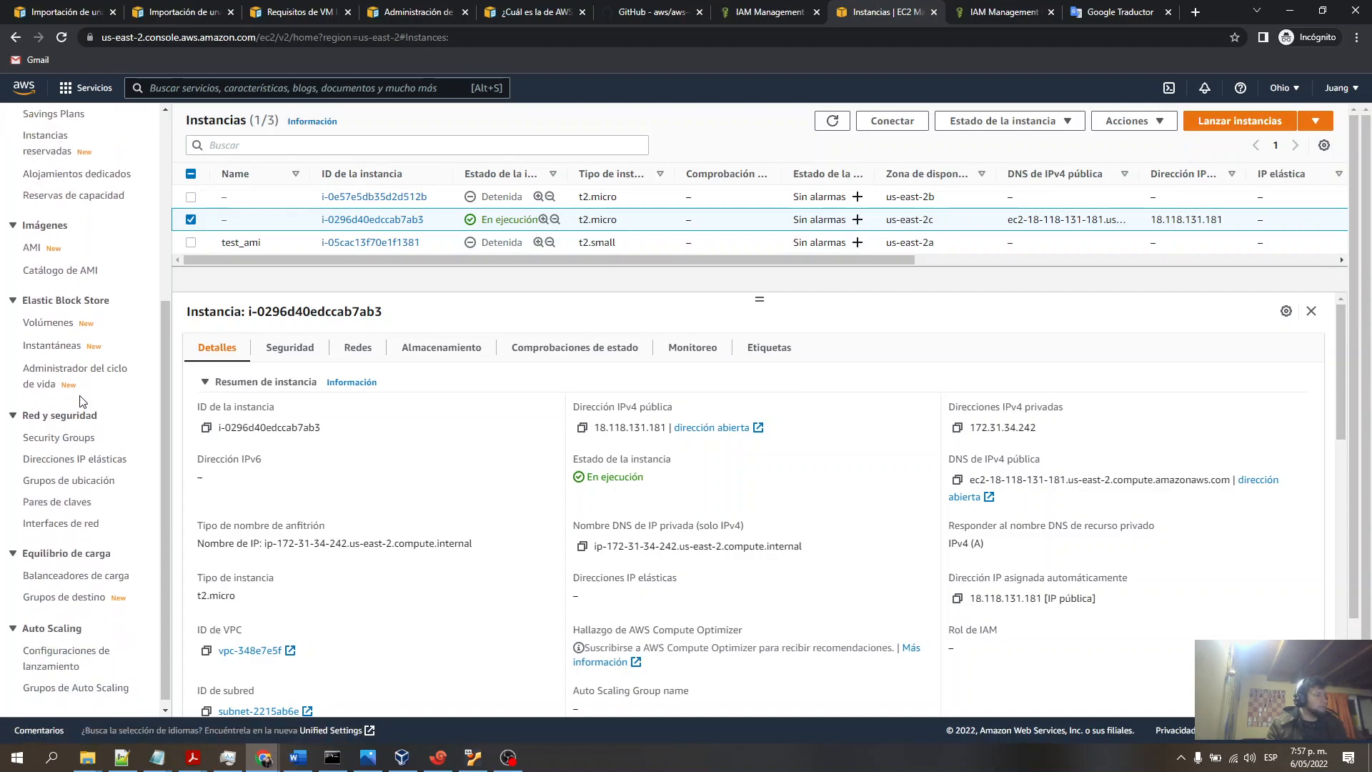
left_click(287, 88)
type("s3")
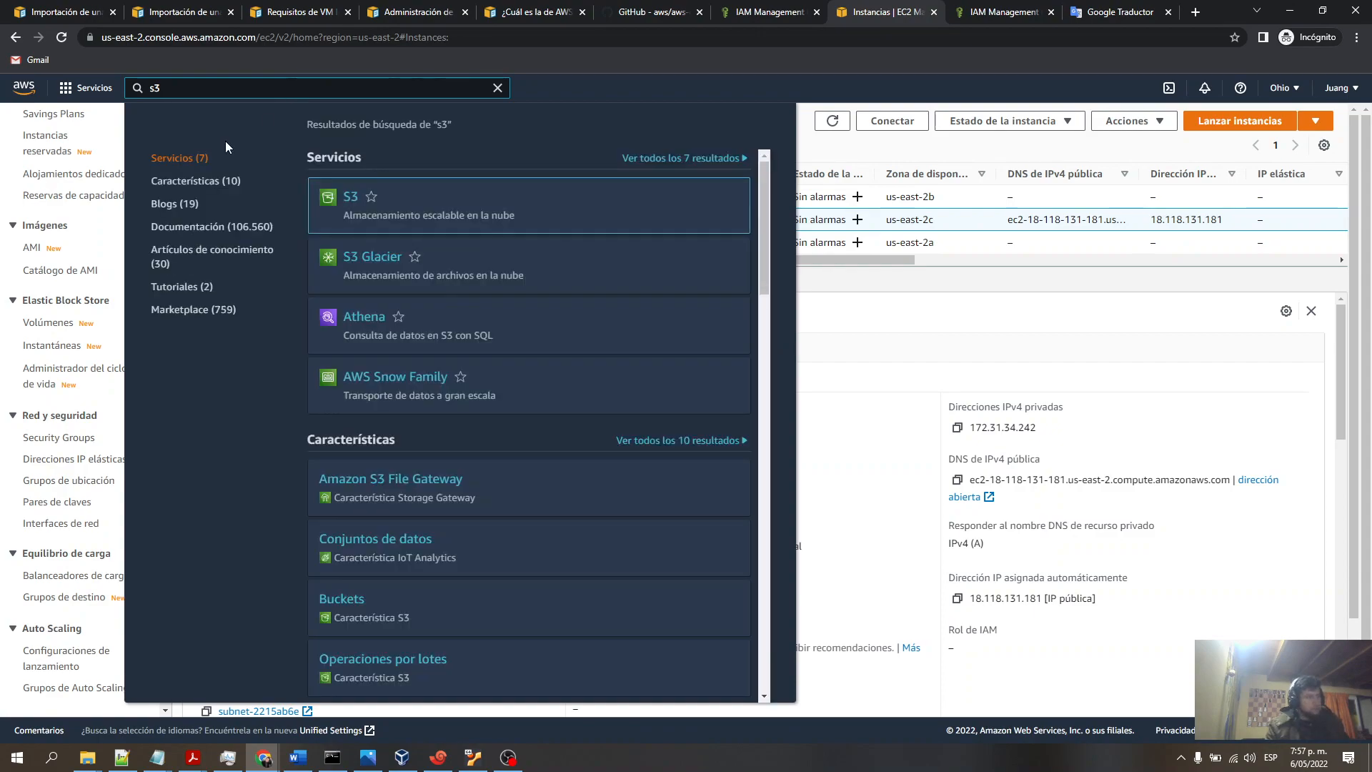
left_click(338, 197)
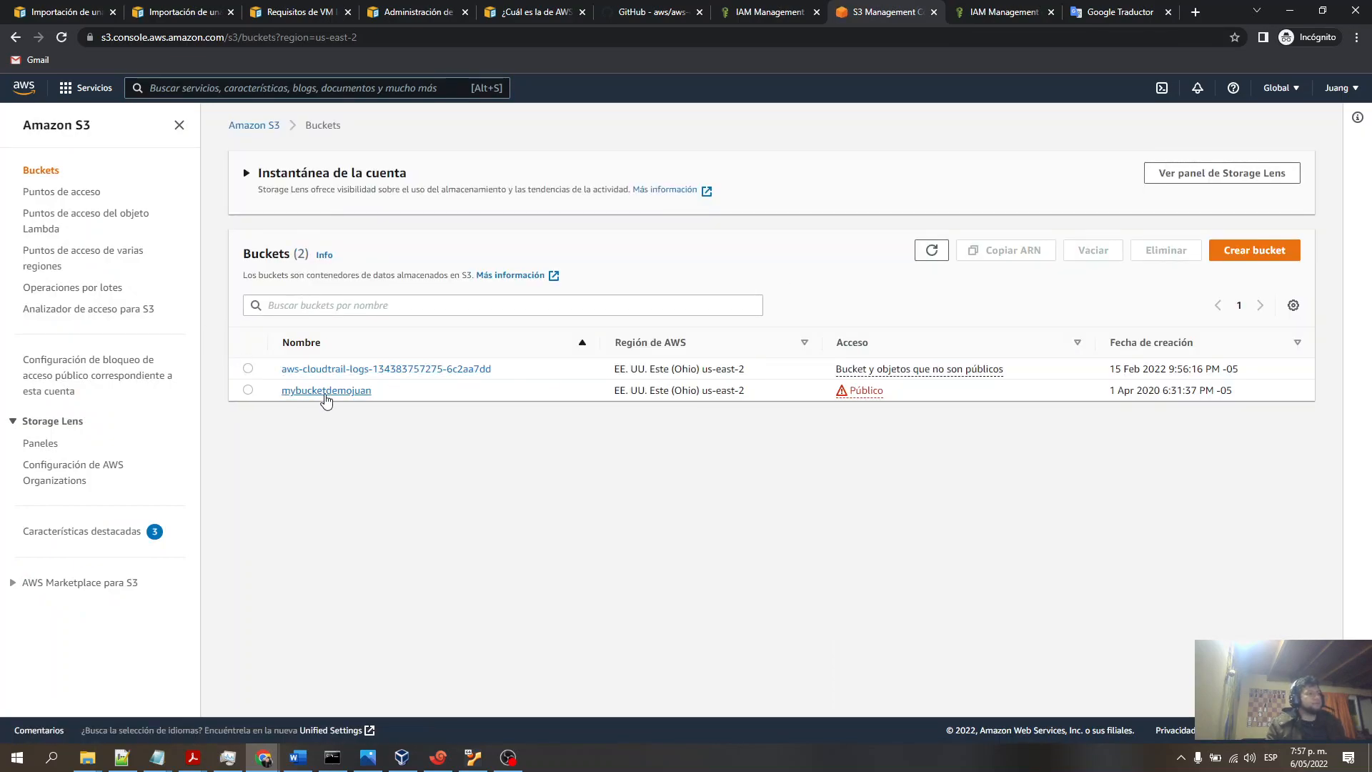
- Review the documentation's import-image command and the containers.json example that references an S3 bucket
left_click(286, 13)
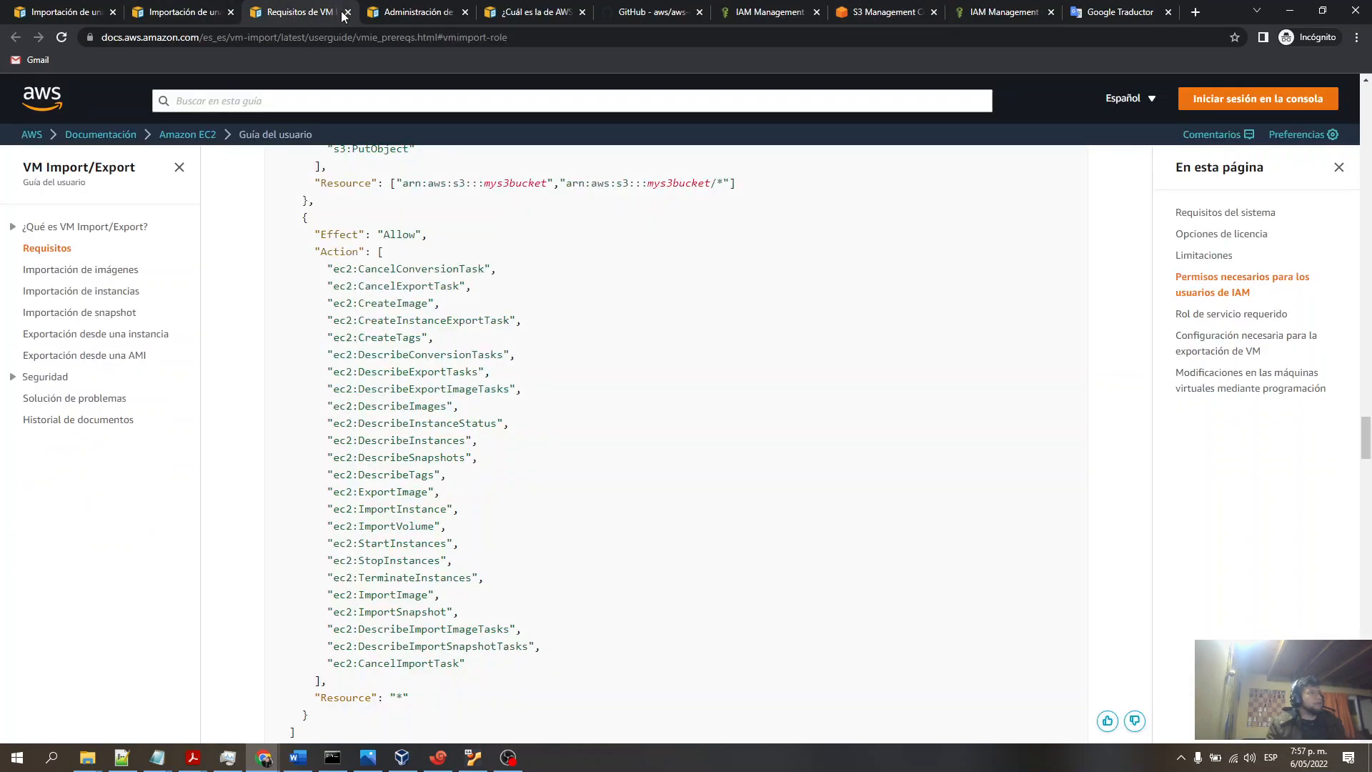
left_click(150, 15)
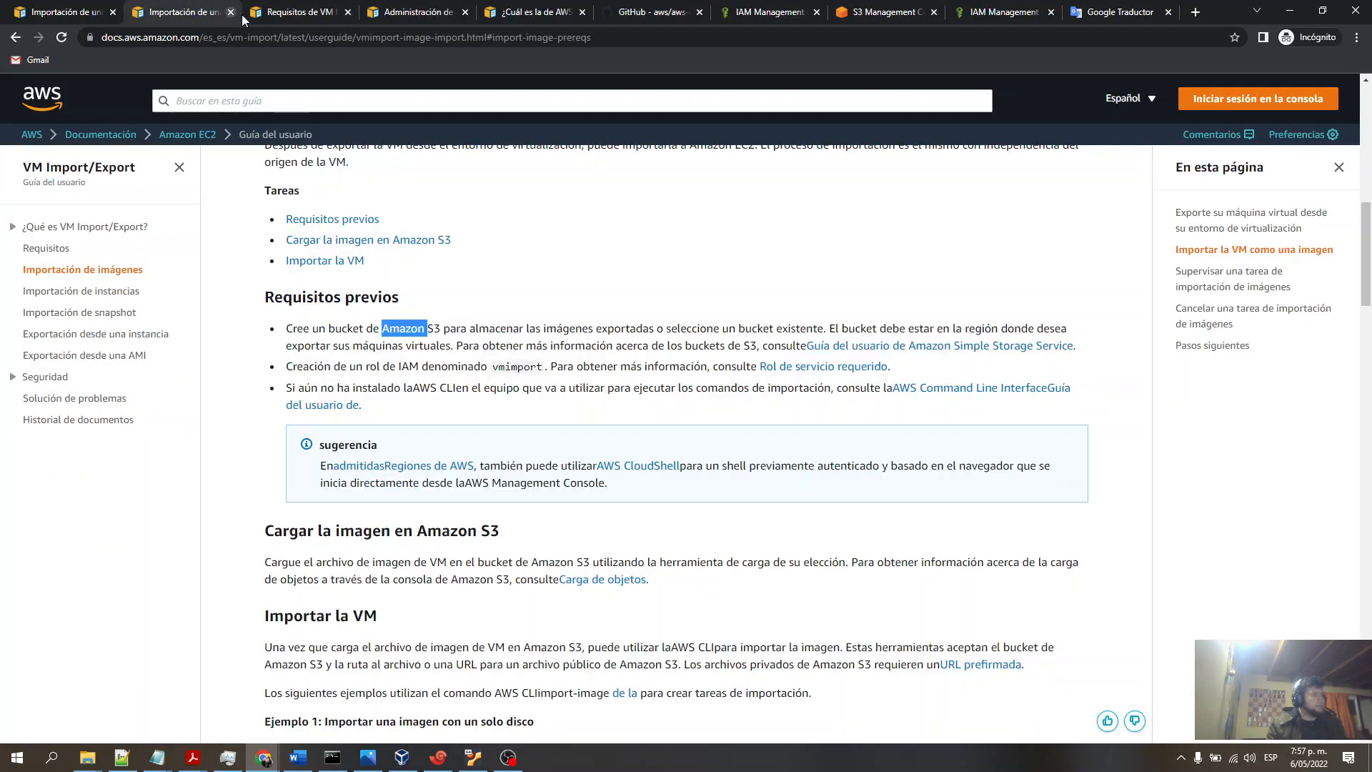
left_click(307, 14)
left_click(394, 17)
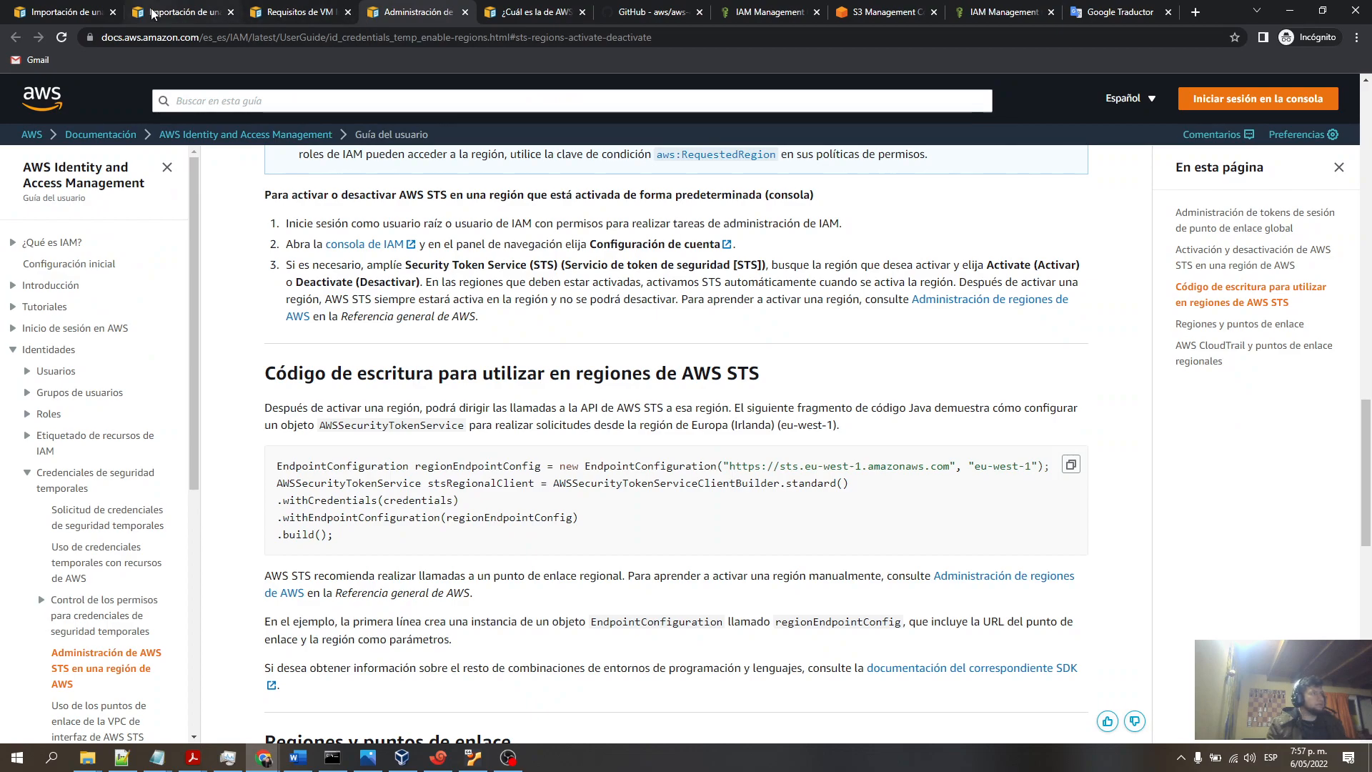
left_click(175, 12)
scroll(542, 361, "down", 4)
scroll(543, 361, "down", 3)
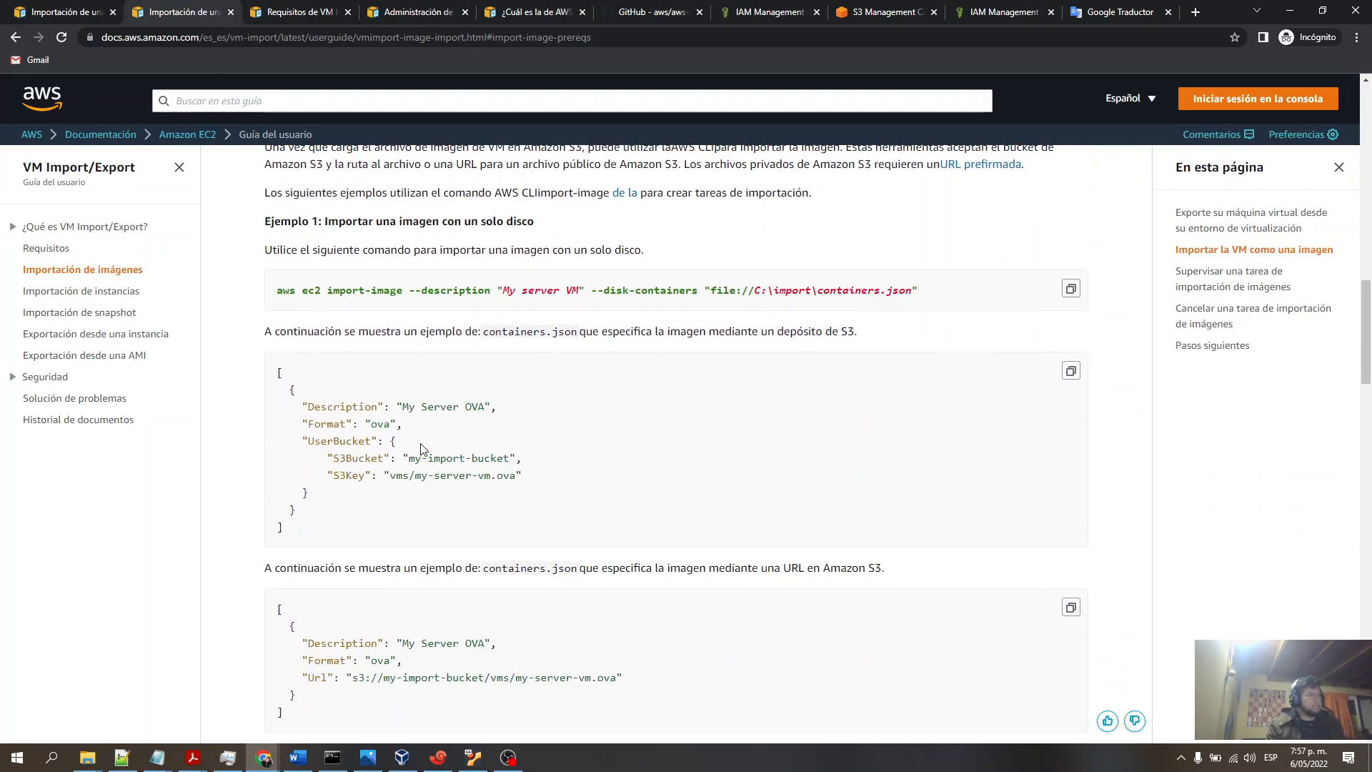
left_click_drag(514, 477, 505, 476)
scroll(505, 476, "up", 7)
scroll(504, 477, "down", 6)
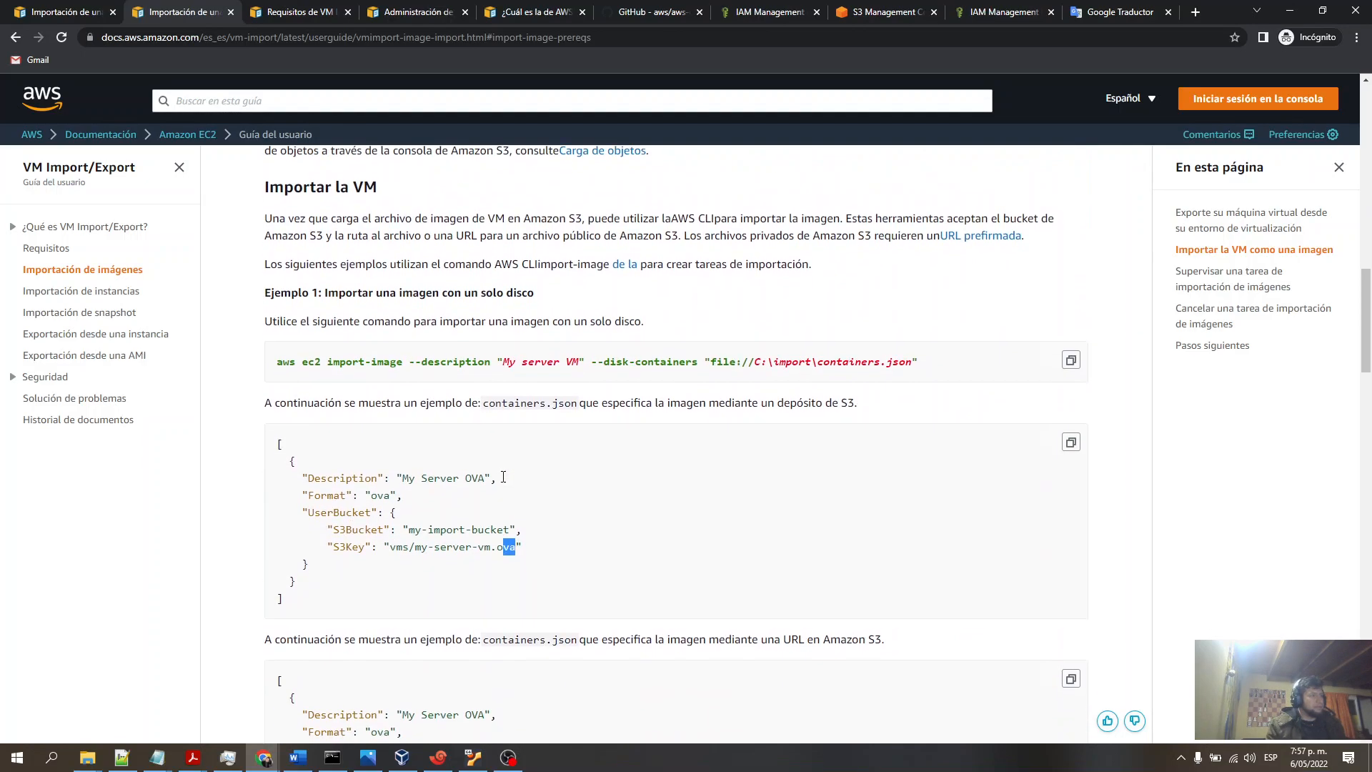
scroll(390, 466, "down", 3)
scroll(583, 439, "up", 6)
scroll(585, 442, "up", 4)
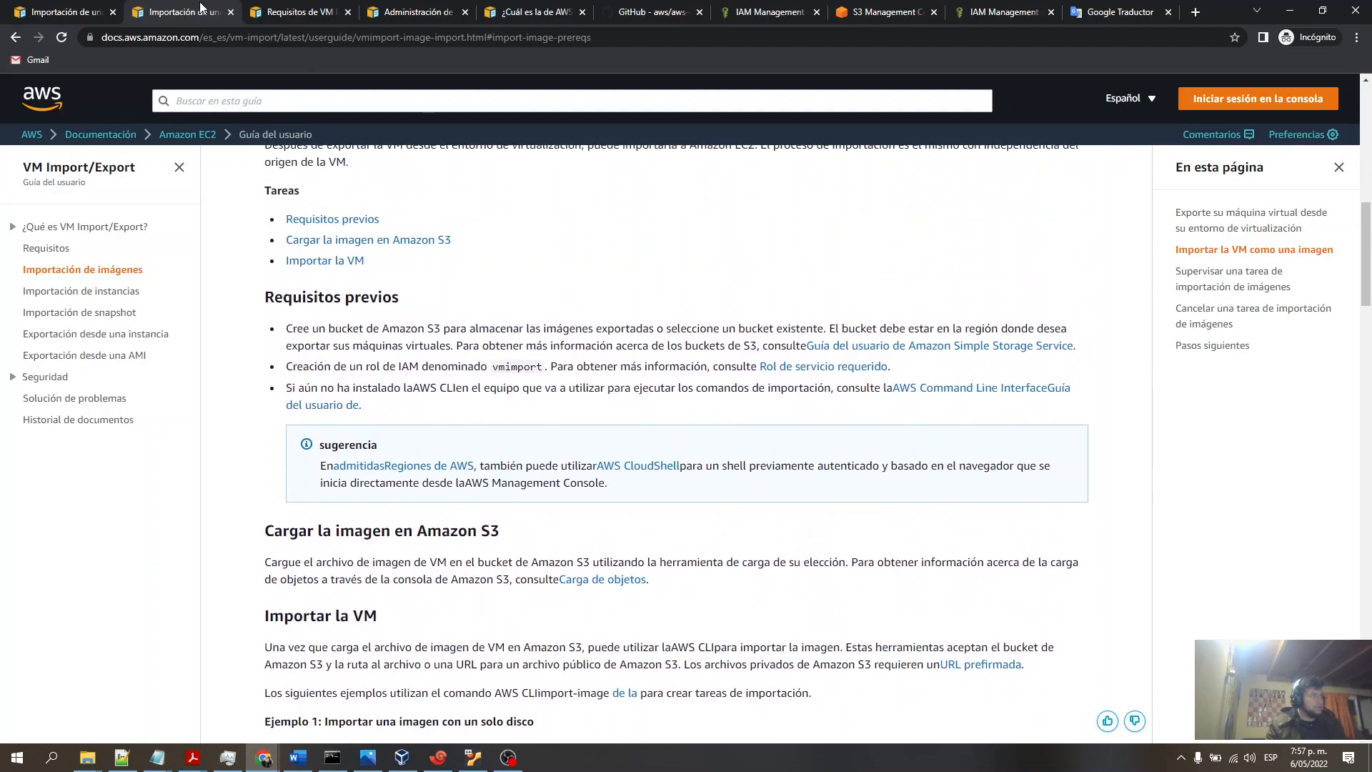
- Open the required service role documentation link in a new browser tab
right_click(791, 367)
left_click(822, 380)
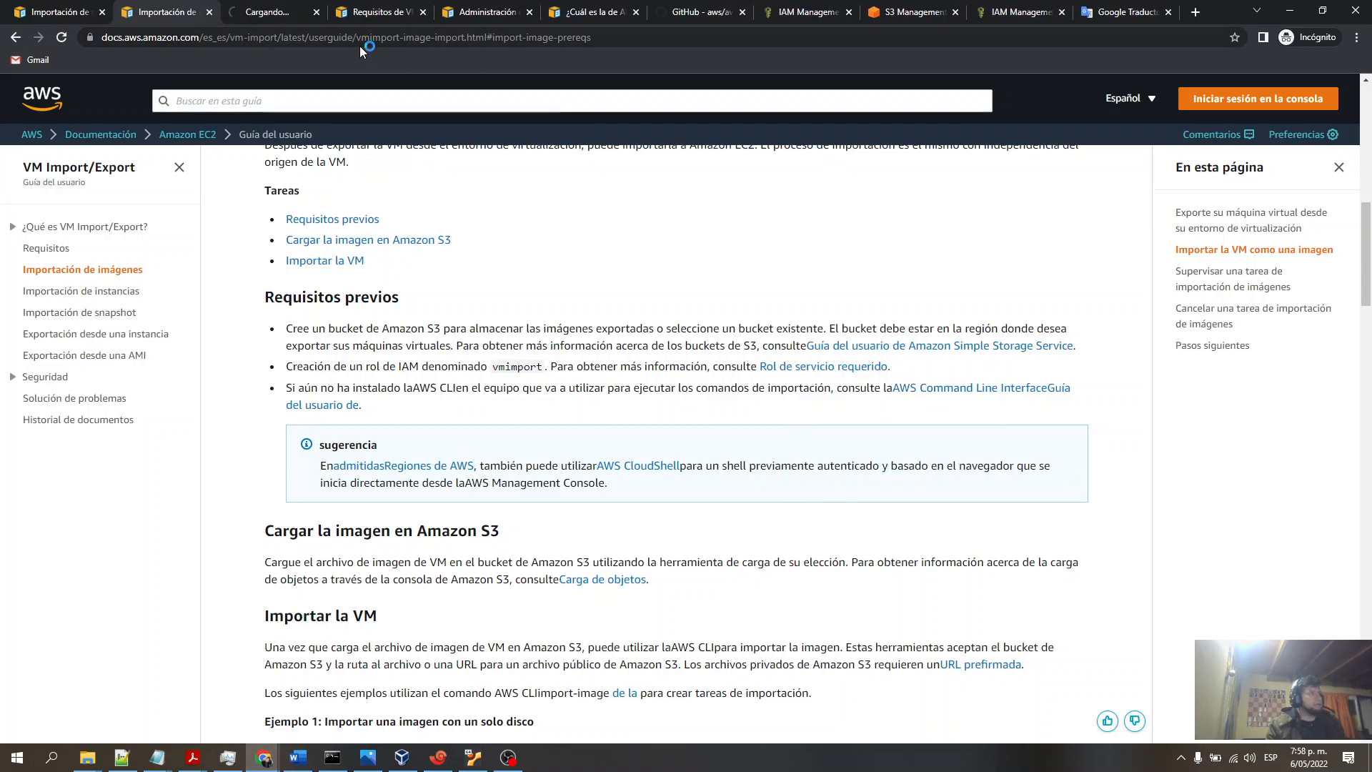
left_click(390, 14)
left_click(422, 13)
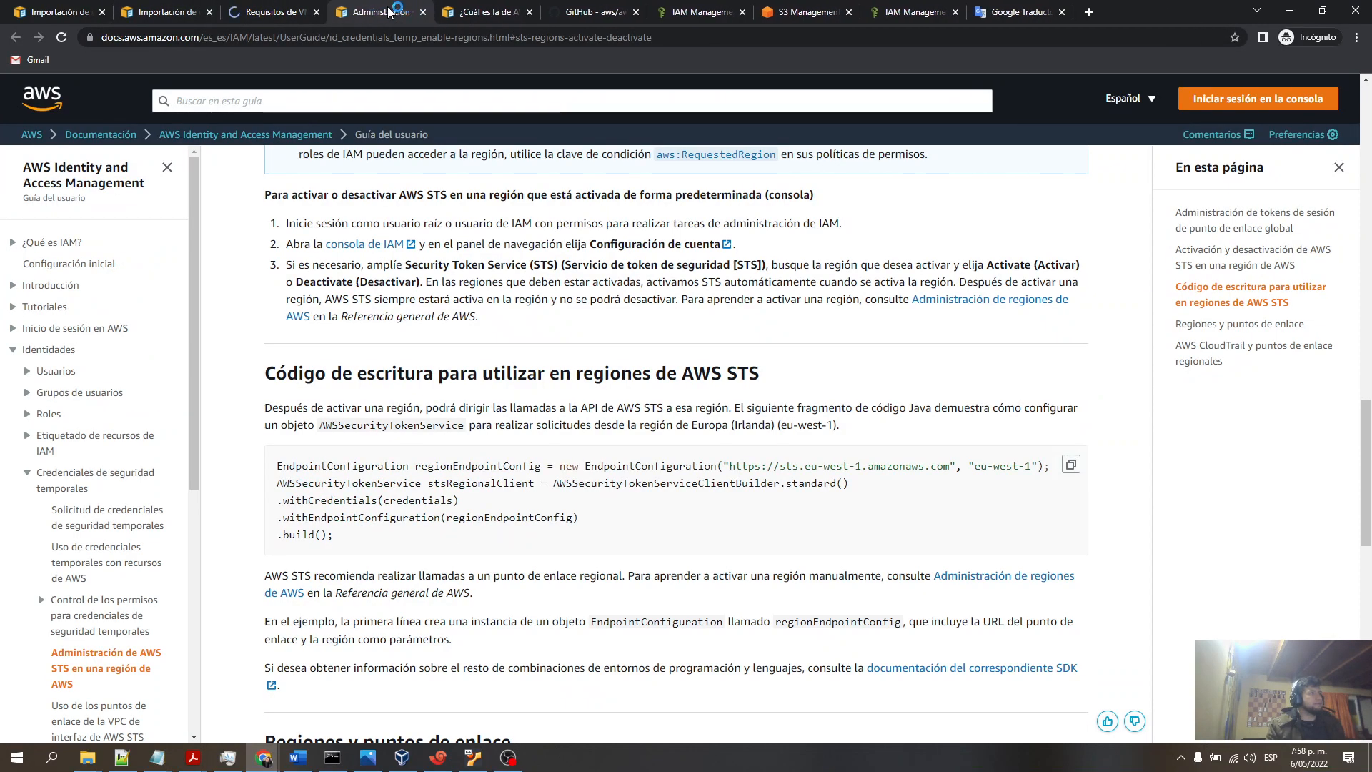
- Read the AWS CLI version 2 documentation and the installation section of the aws-cli GitHub page
left_click(422, 13)
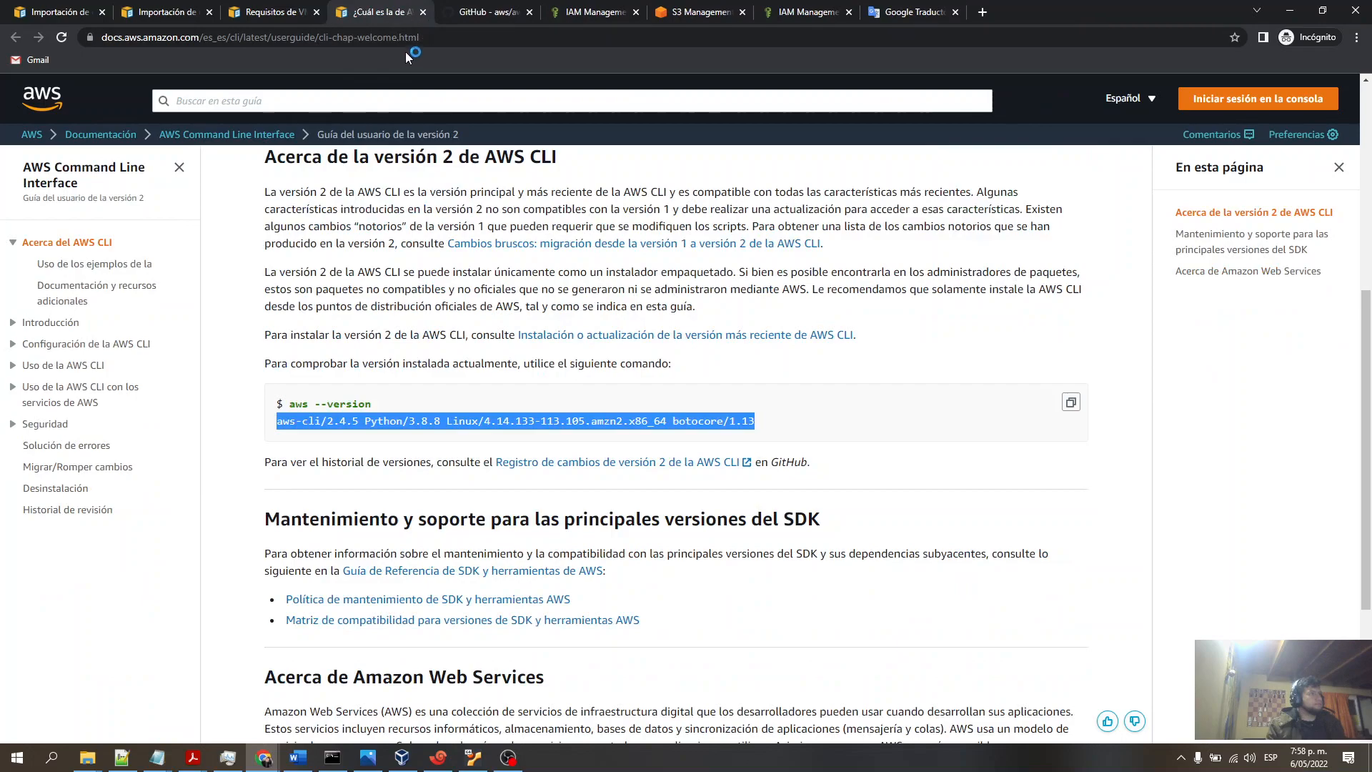
scroll(383, 282, "up", 2)
scroll(389, 292, "down", 3)
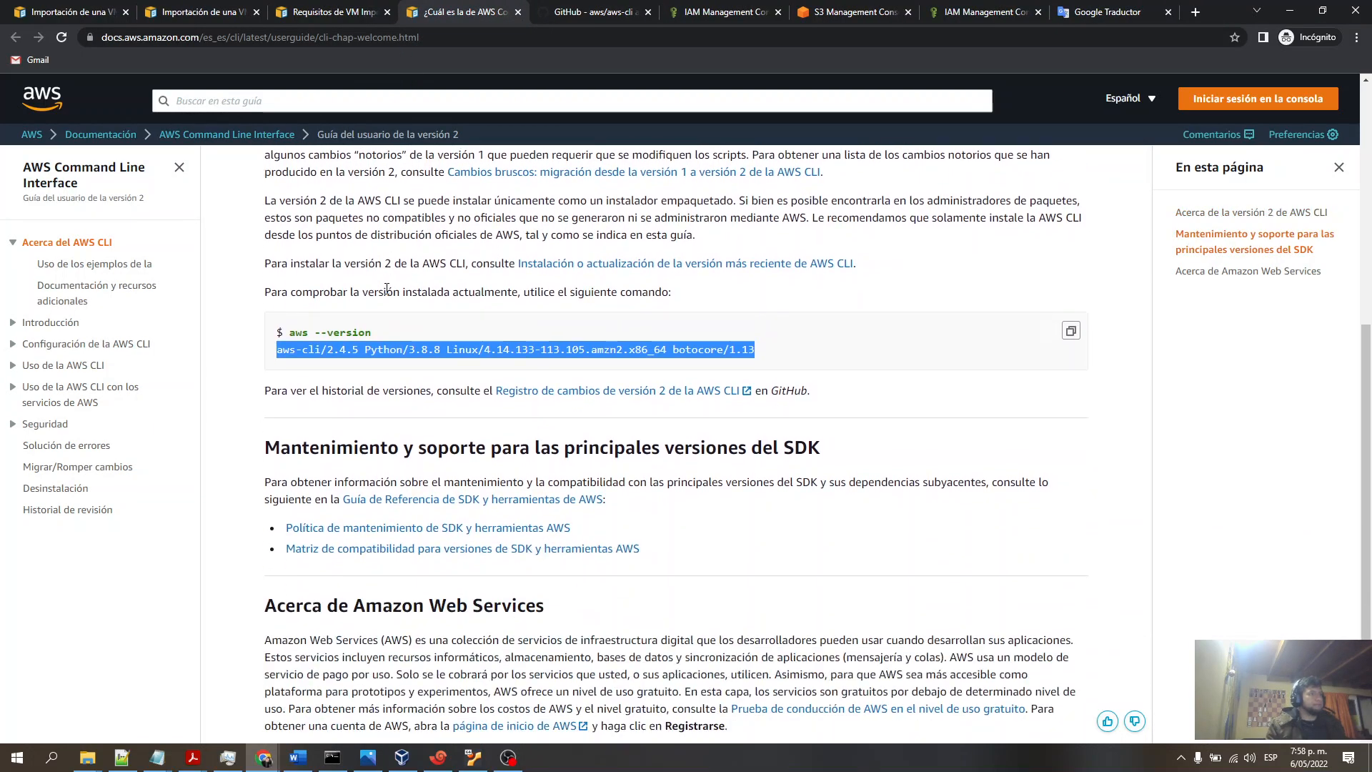
scroll(361, 250, "up", 1)
left_click_drag(266, 162, 556, 160)
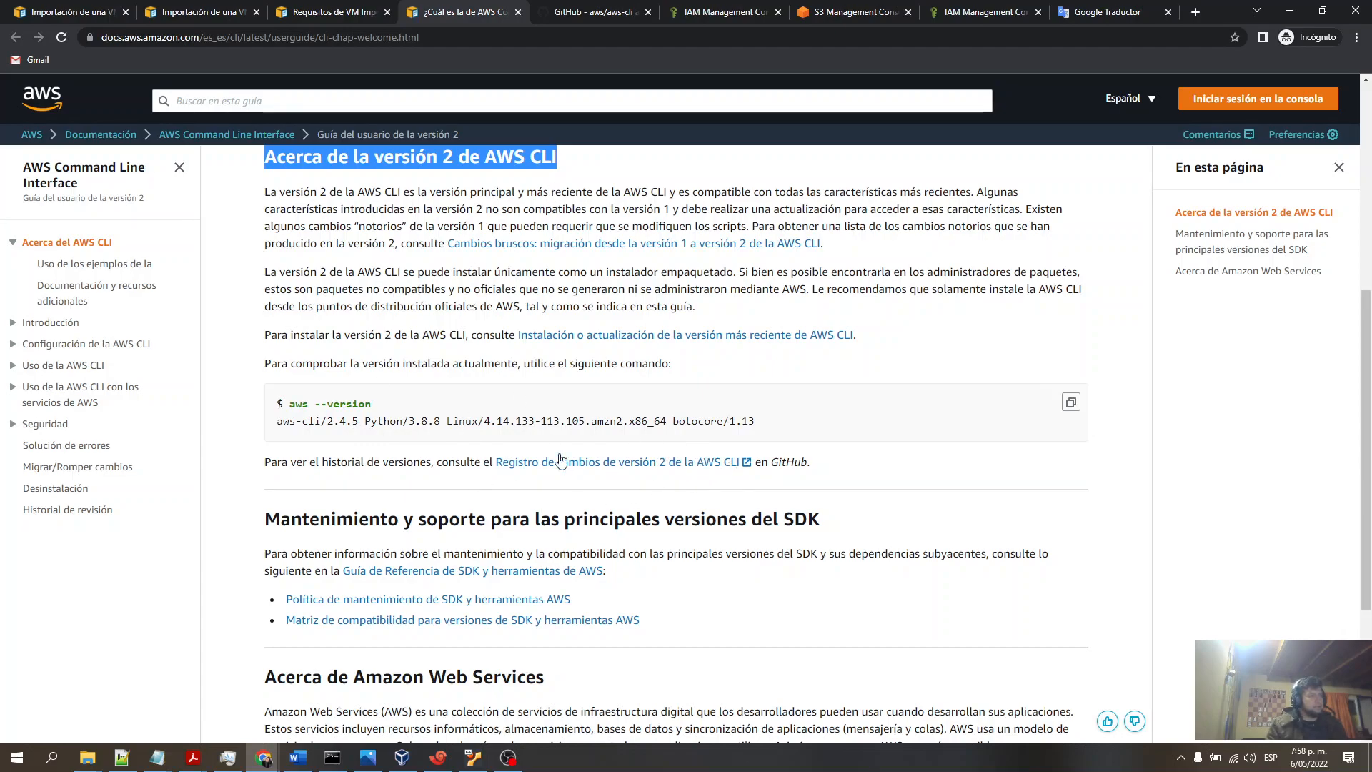
scroll(835, 446, "down", 2)
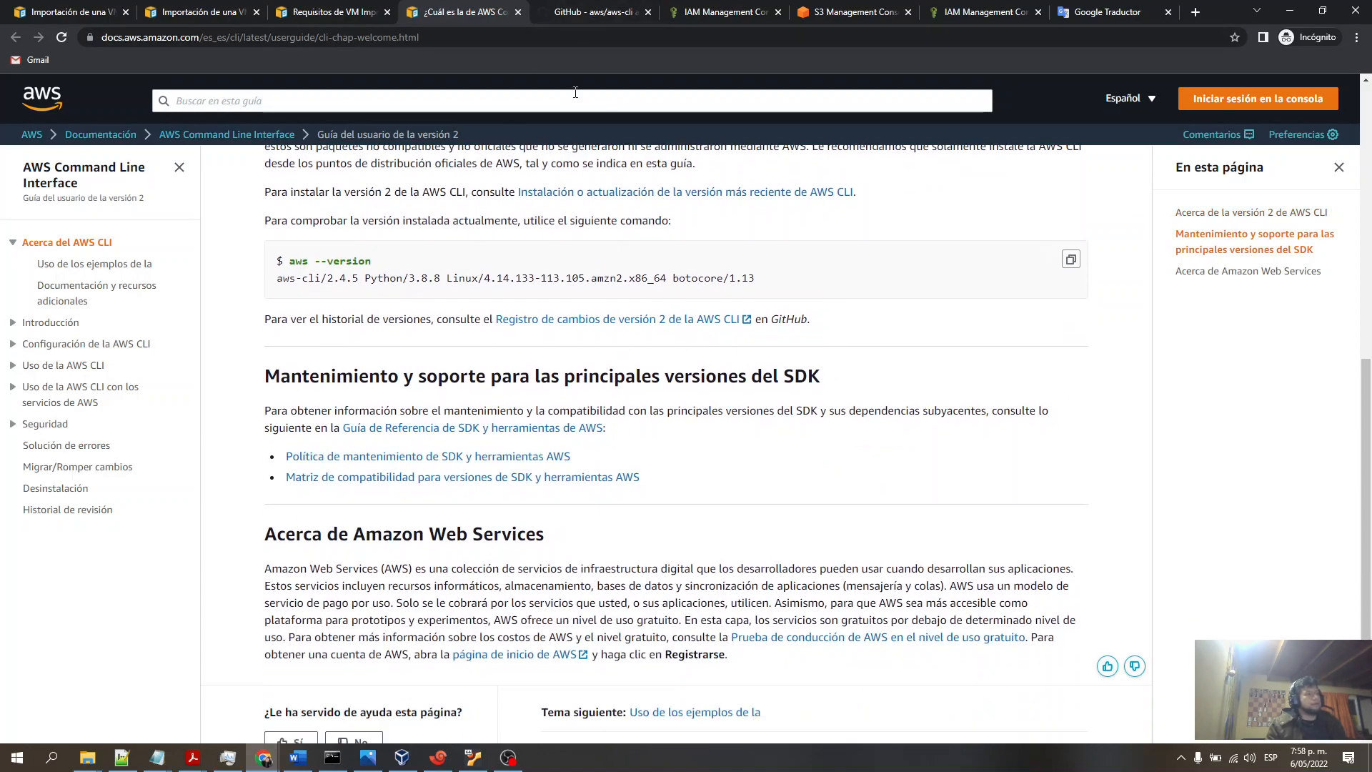
left_click(592, 14)
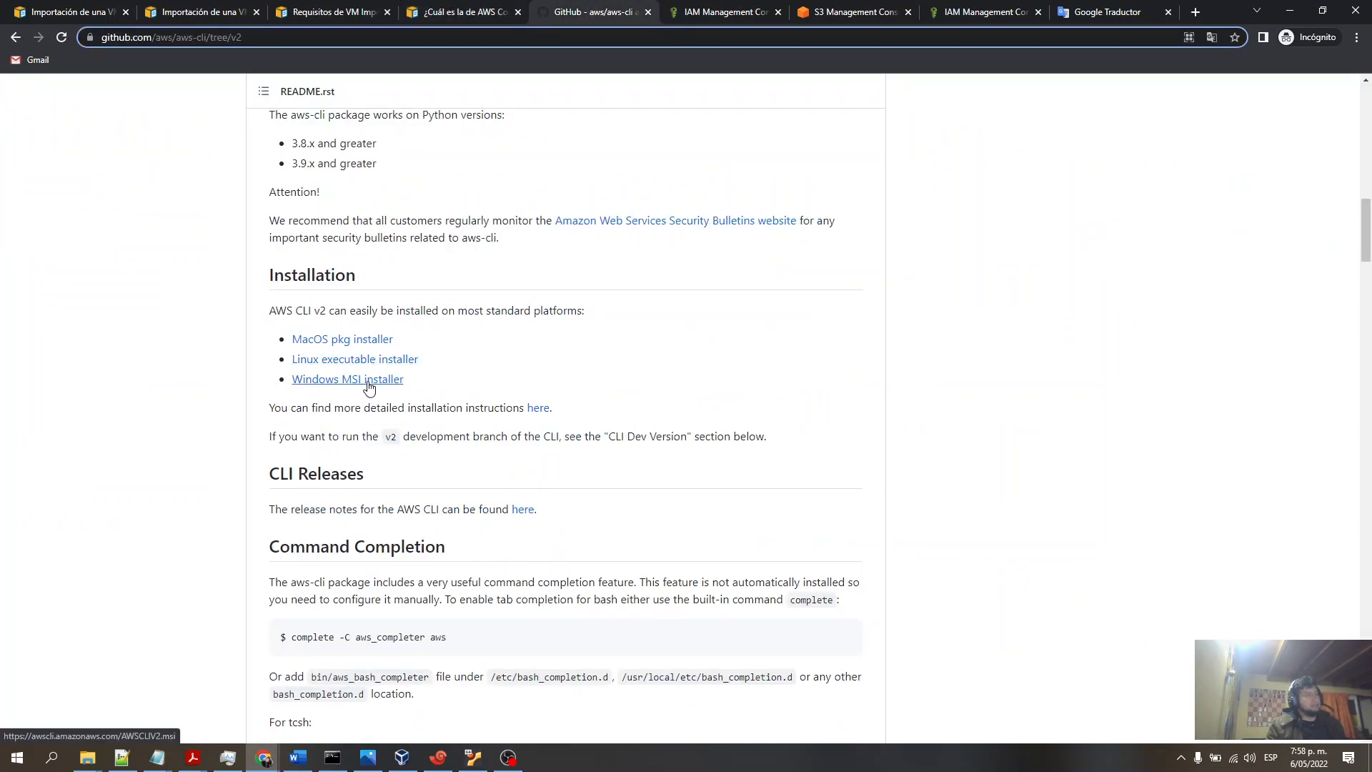
- Review the required service role instructions and return to the admin user's security credentials
left_click(466, 12)
left_click(327, 14)
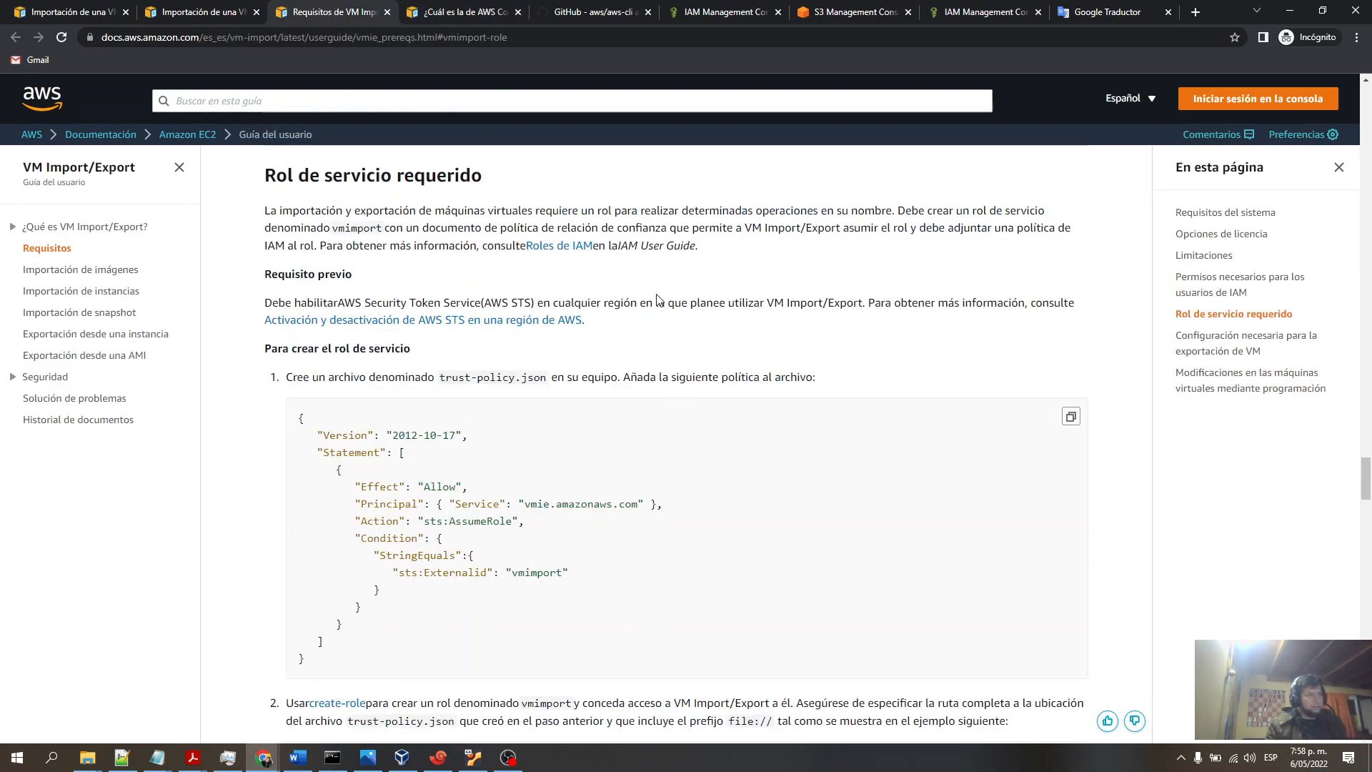
left_click(847, 12)
left_click(714, 13)
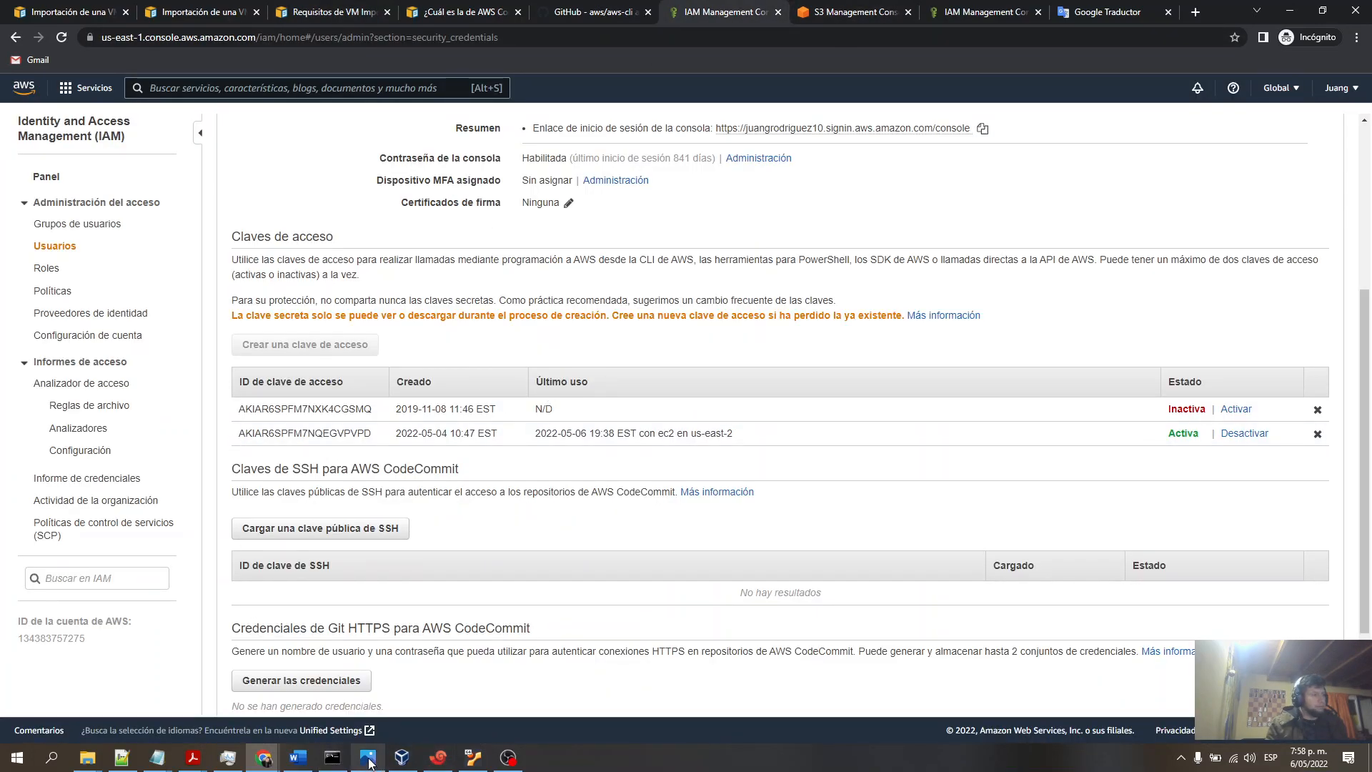
- In the command prompt, highlight the aws --version output and the aws s3 ls bucket listing
left_click(332, 758)
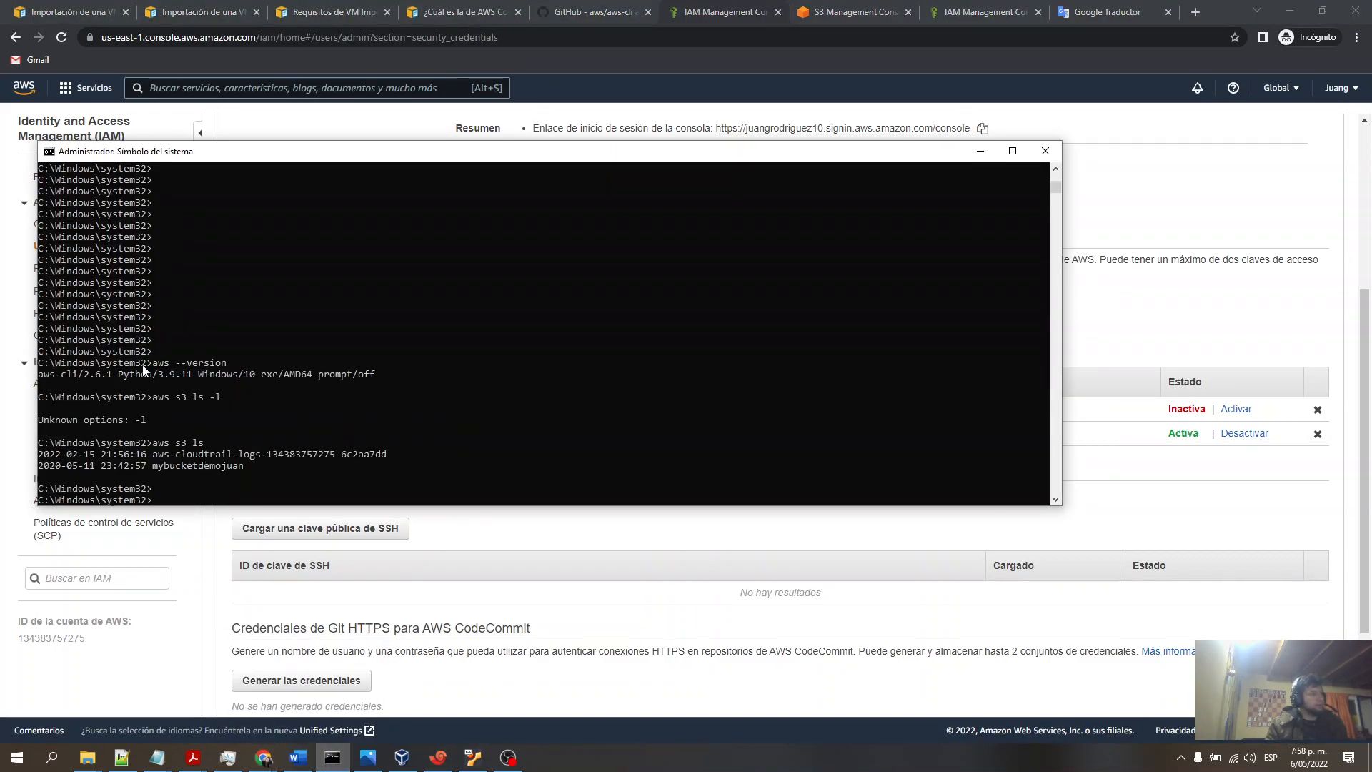
left_click_drag(154, 366, 224, 372)
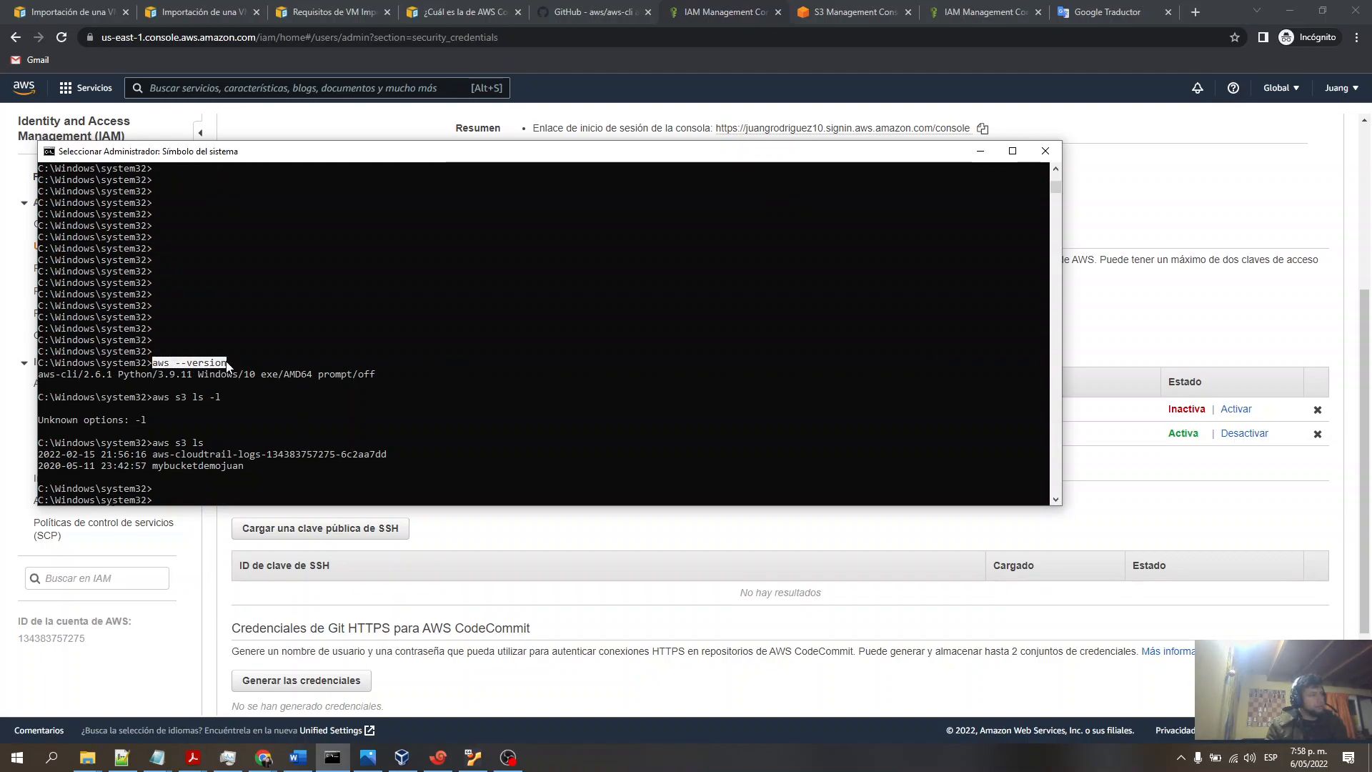
left_click_drag(40, 375, 381, 382)
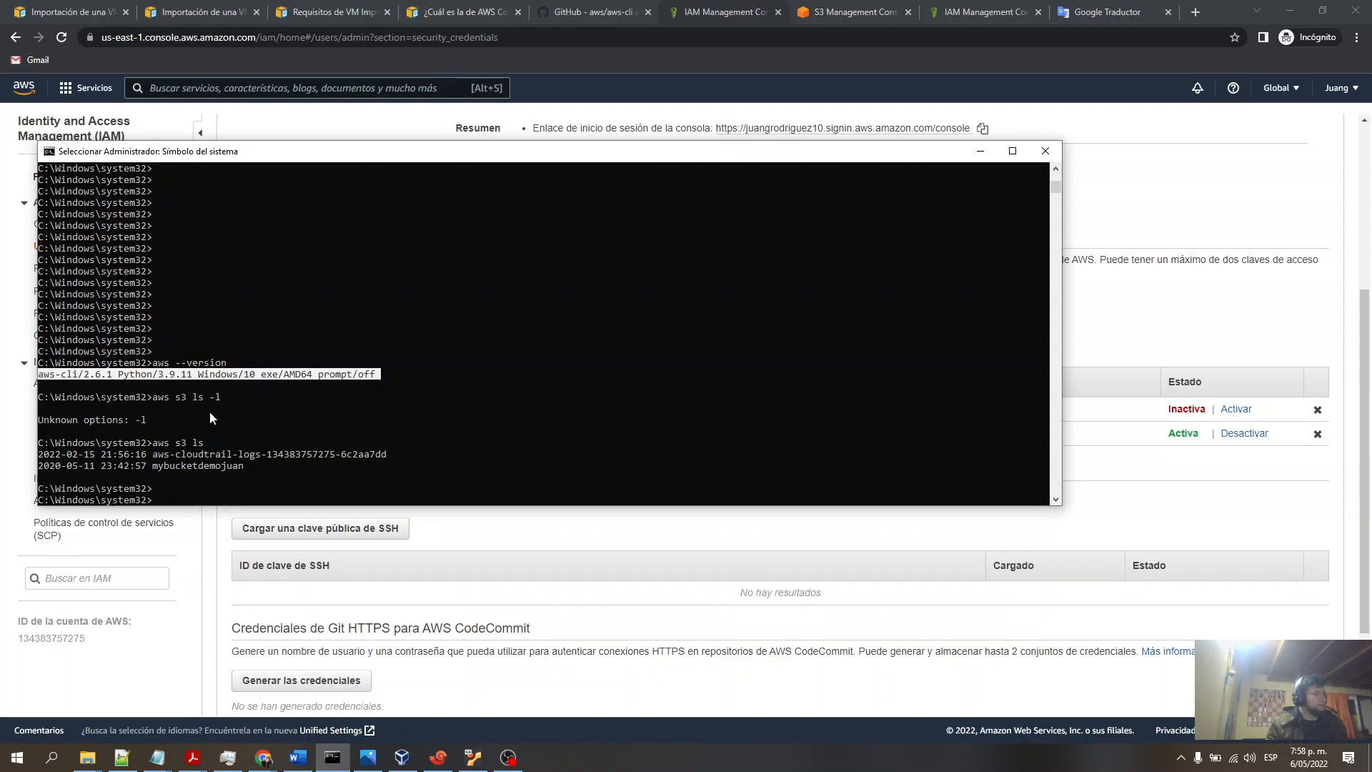
left_click_drag(244, 470, 40, 459)
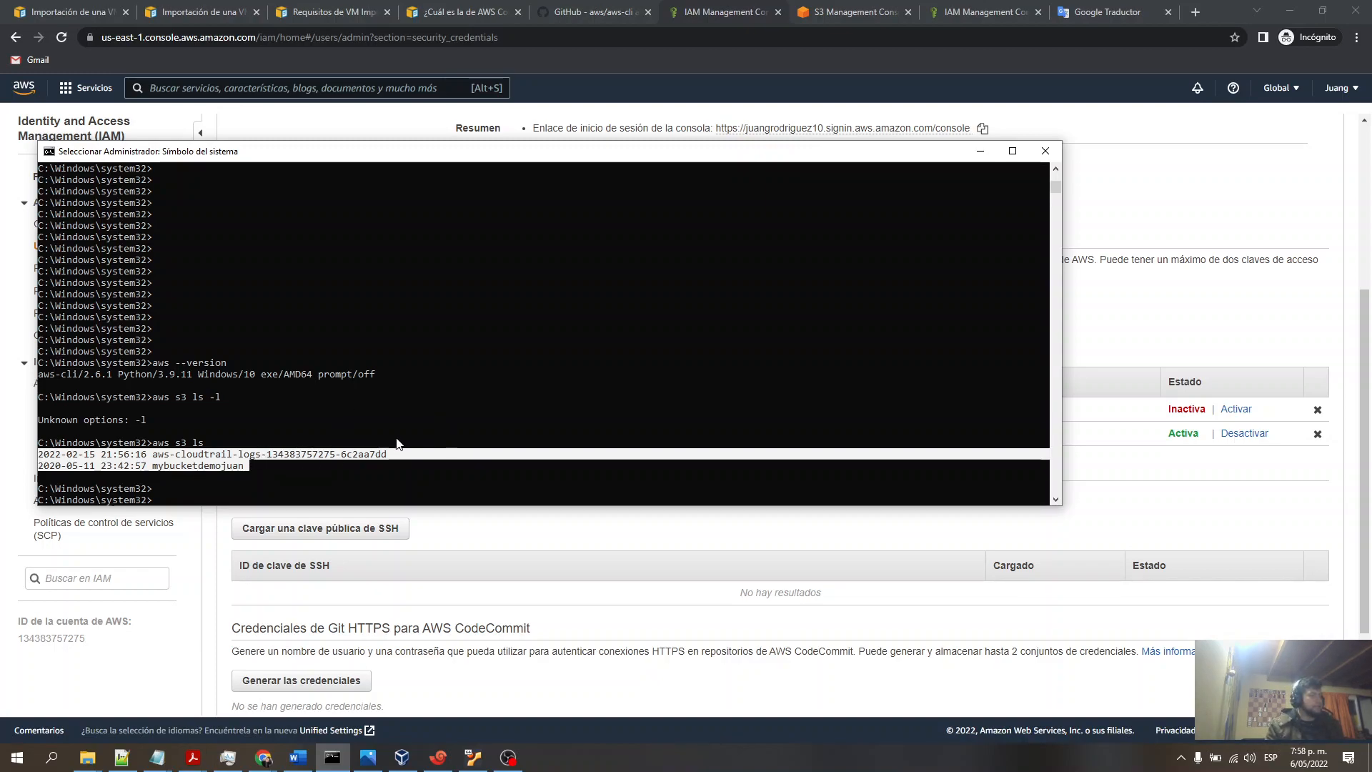
scroll(388, 426, "down", 1)
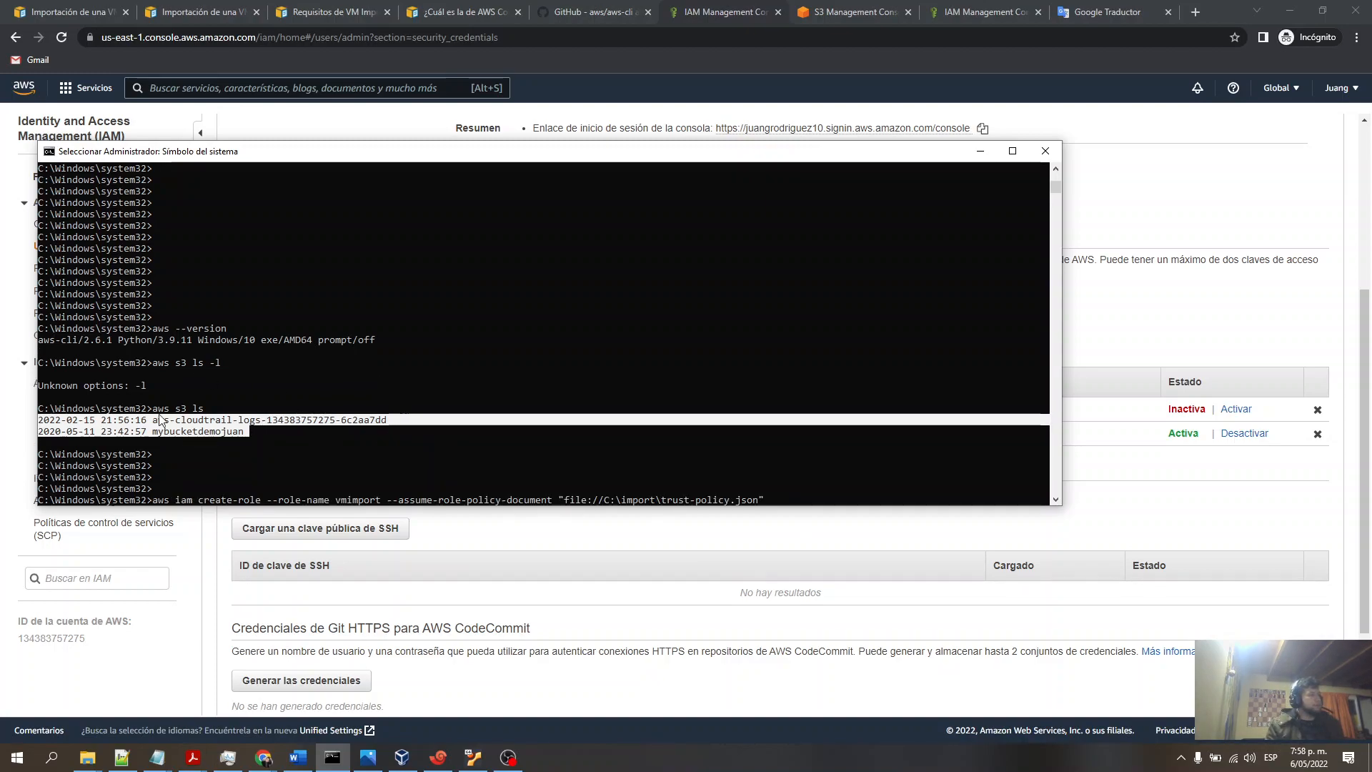
left_click(190, 443)
left_click_drag(207, 410, 156, 416)
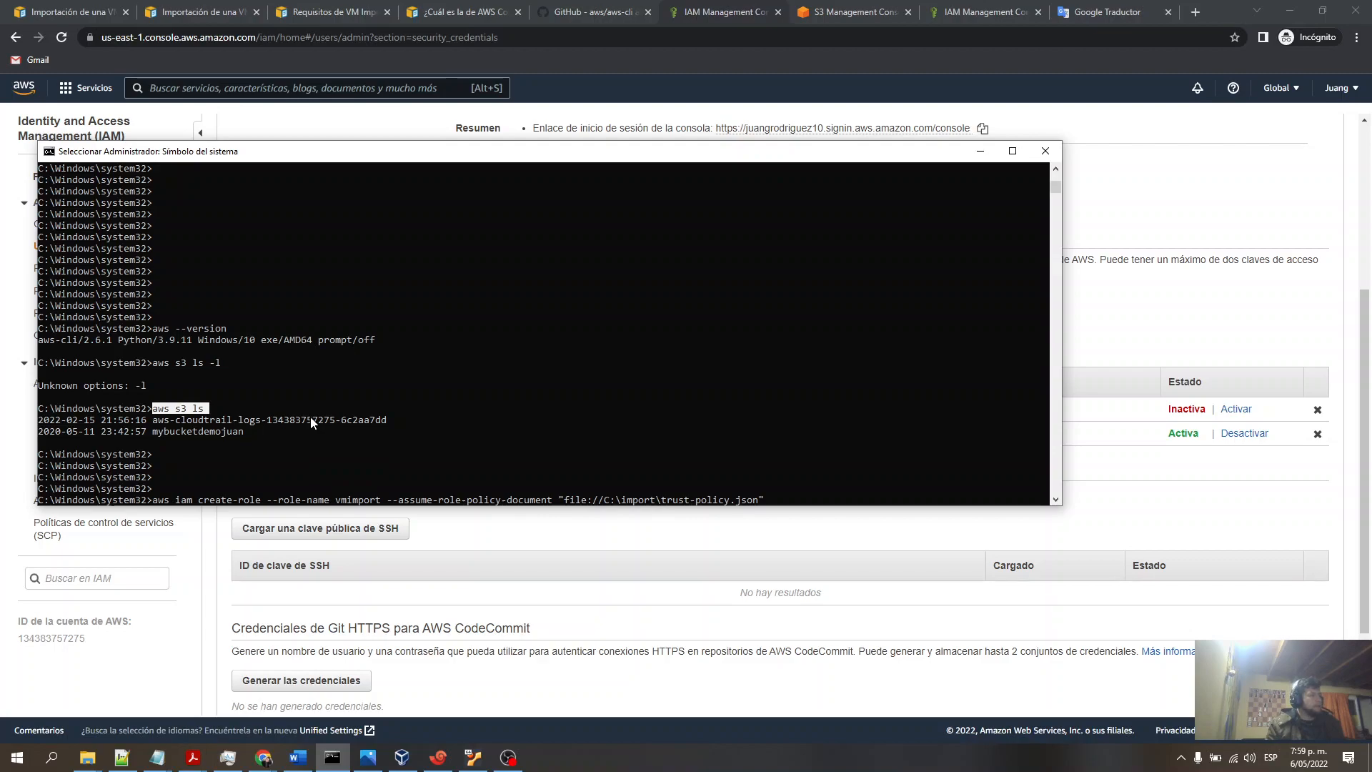
left_click_drag(249, 432, 40, 420)
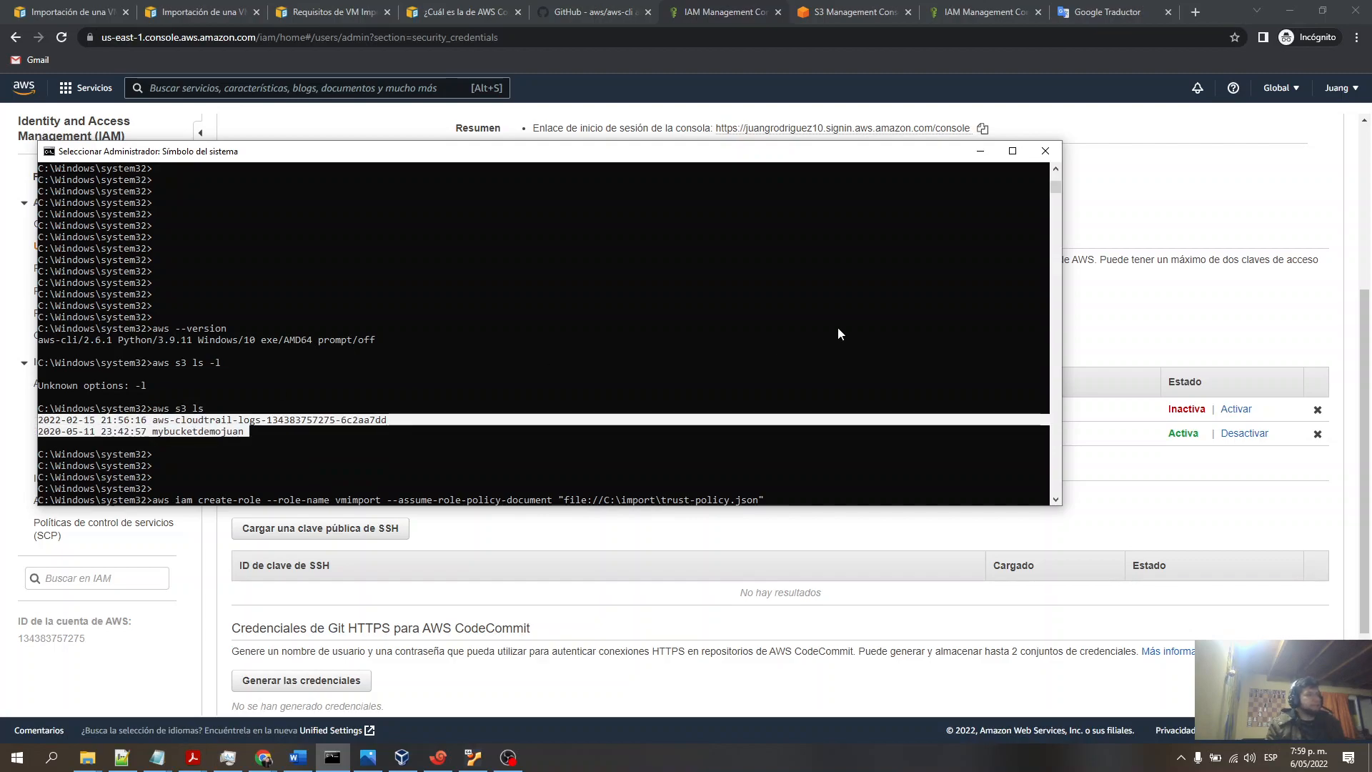
- Check the vmimport2 role's trust relationships and return to the admin user's security credentials
left_click(1112, 134)
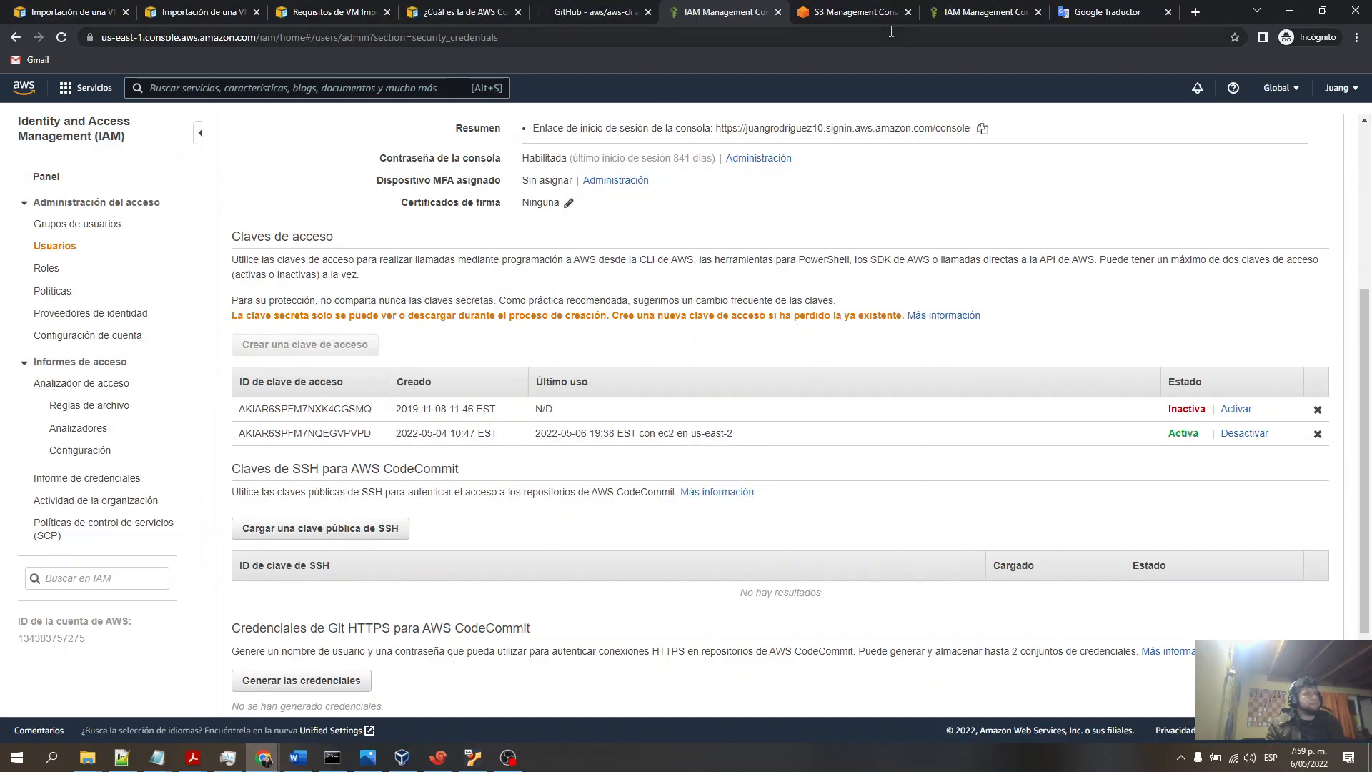
left_click(966, 17)
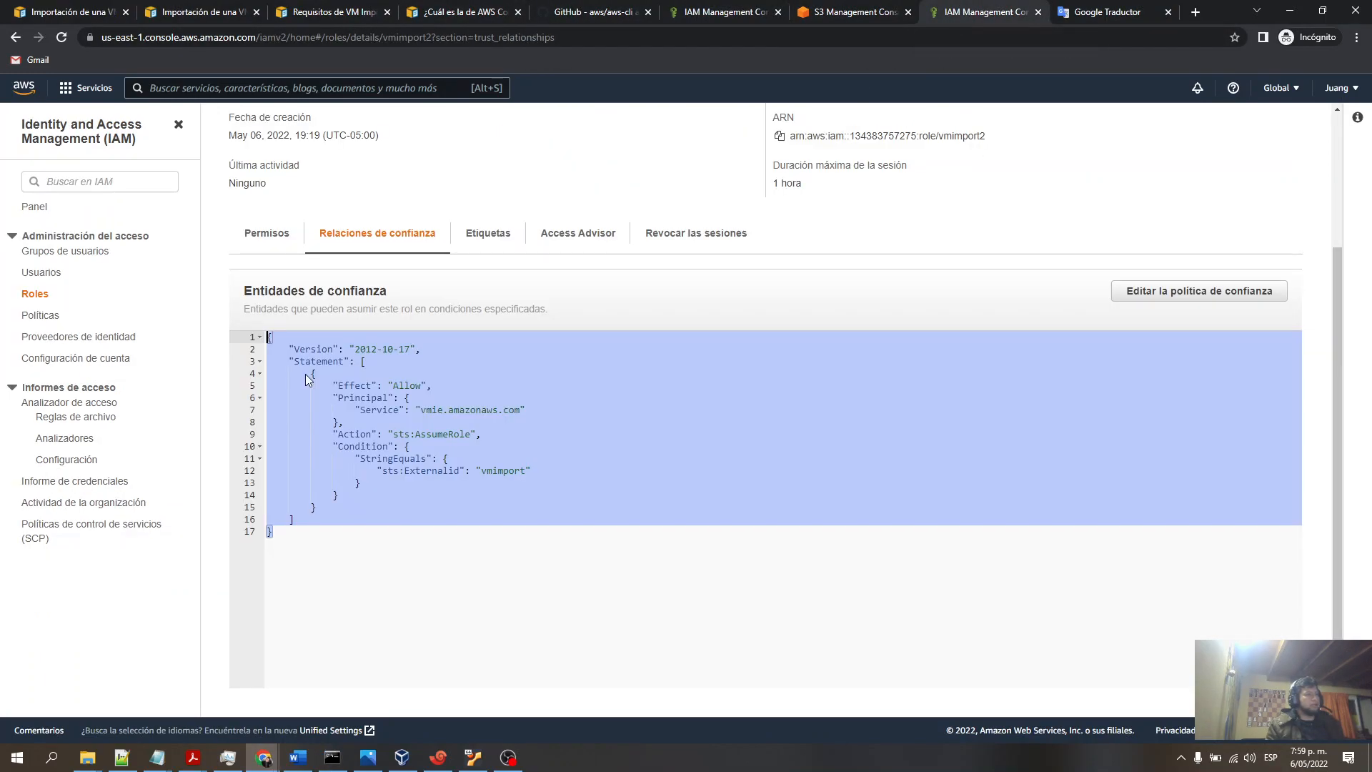
left_click(858, 15)
left_click(784, 20)
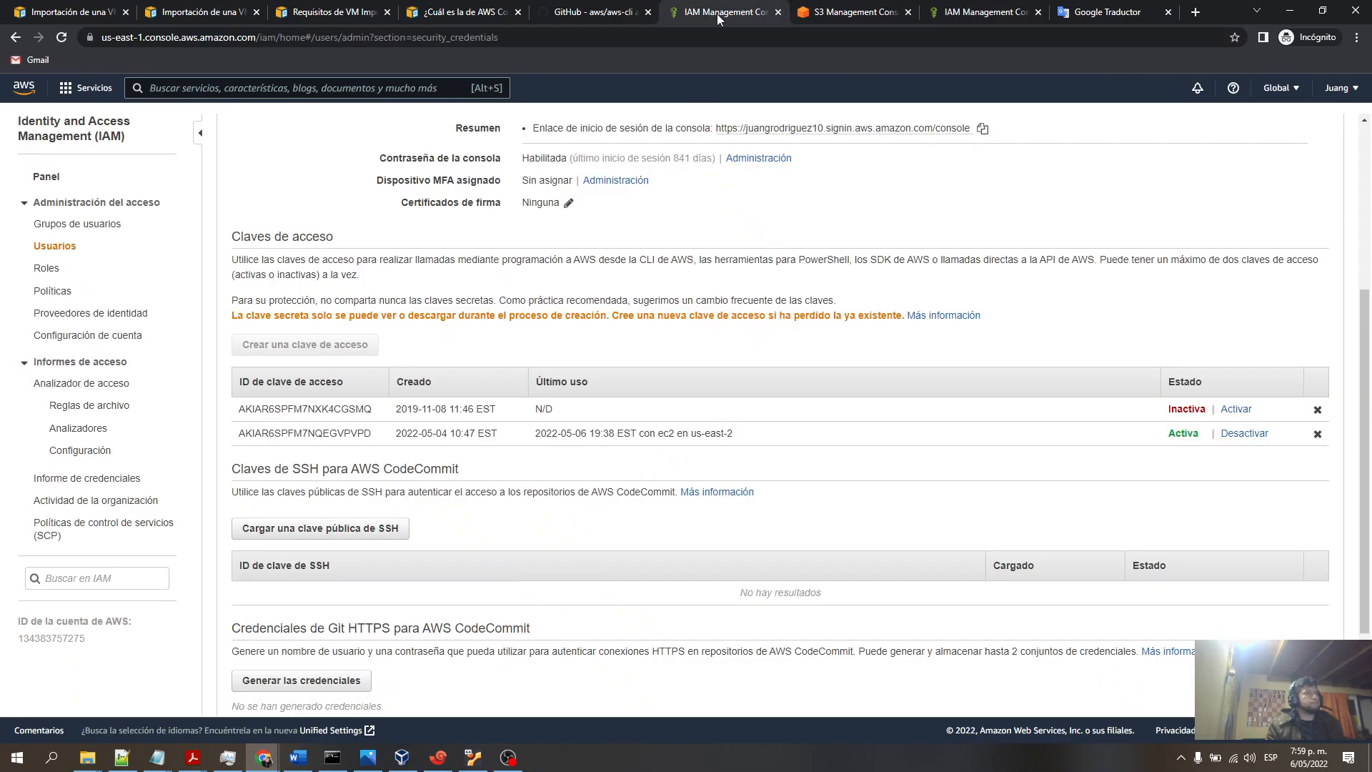
- Select the active access key ID and compare it with the aws configure example in the Word document
double_click(288, 434)
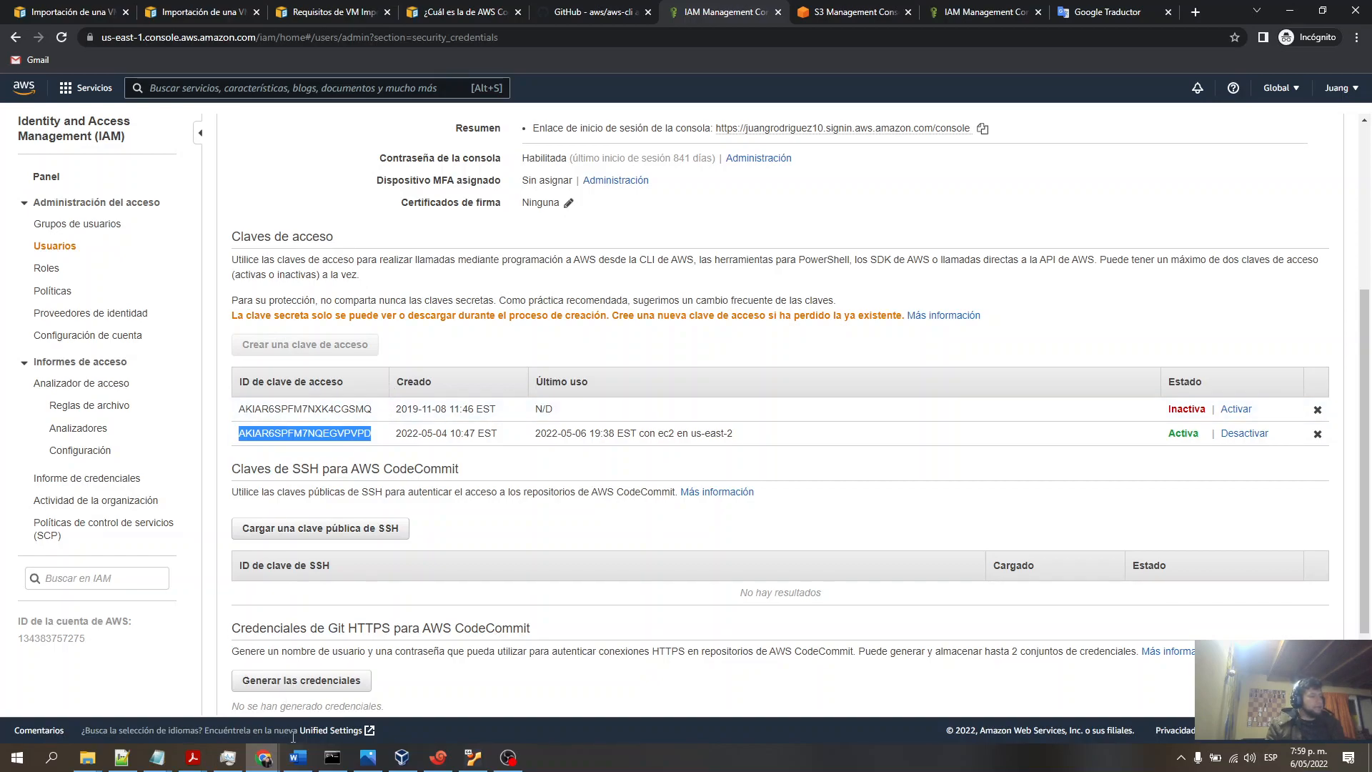
mouse_move(298, 758)
left_click(300, 706)
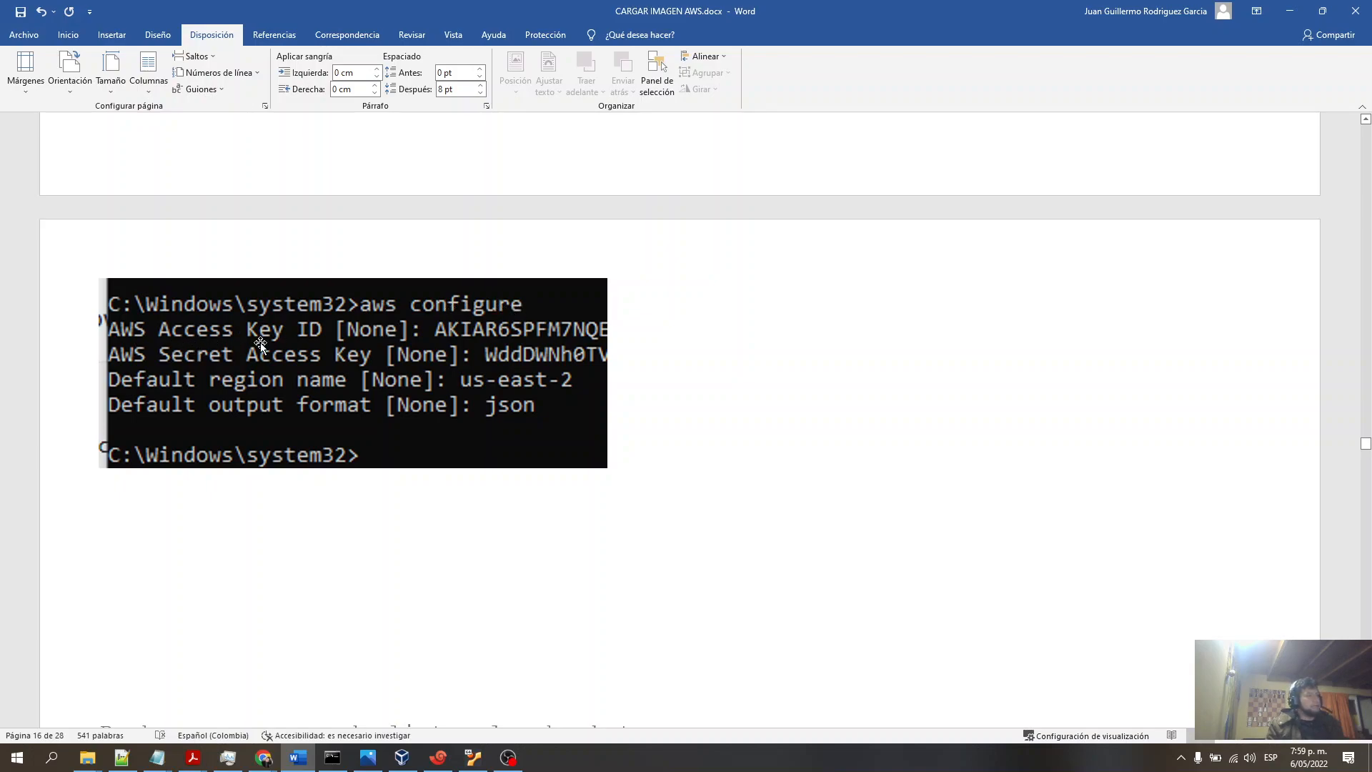
mouse_move(264, 757)
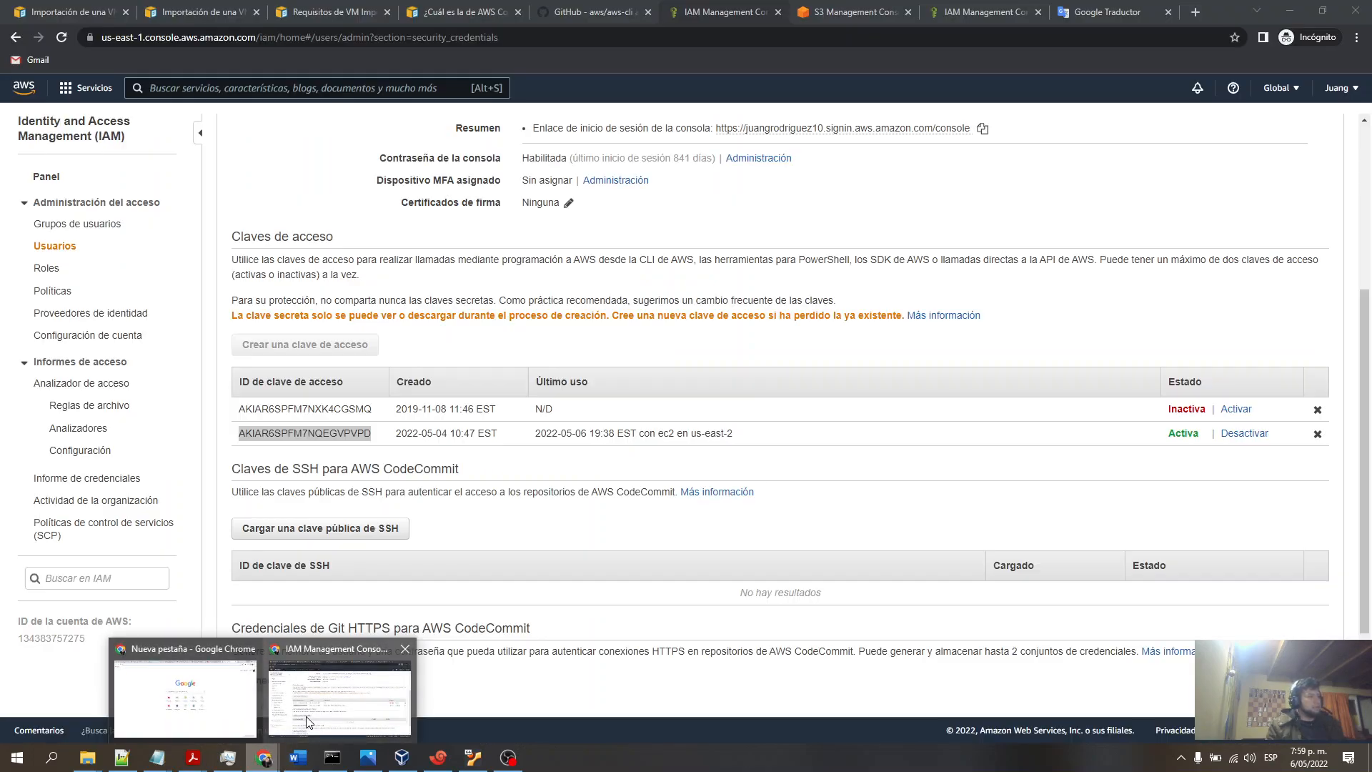
left_click(309, 722)
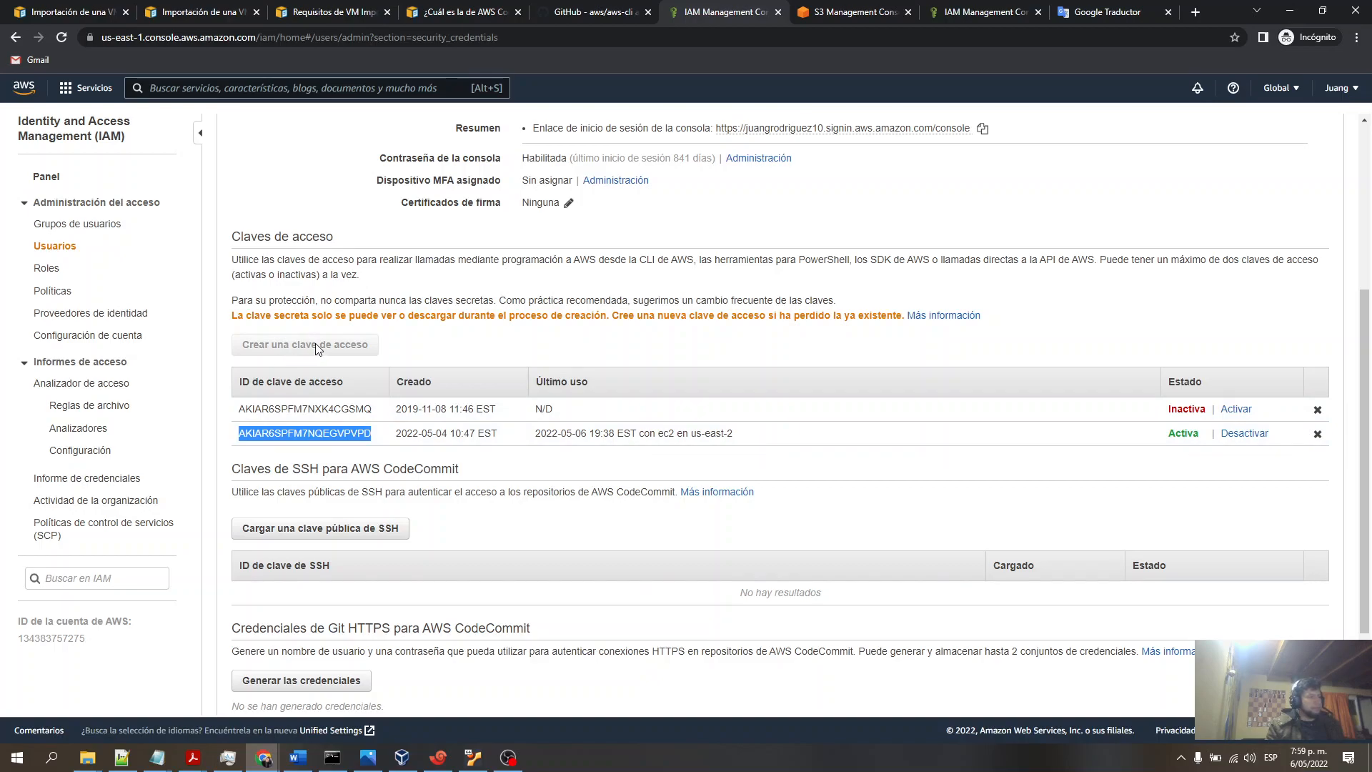
left_click(1290, 10)
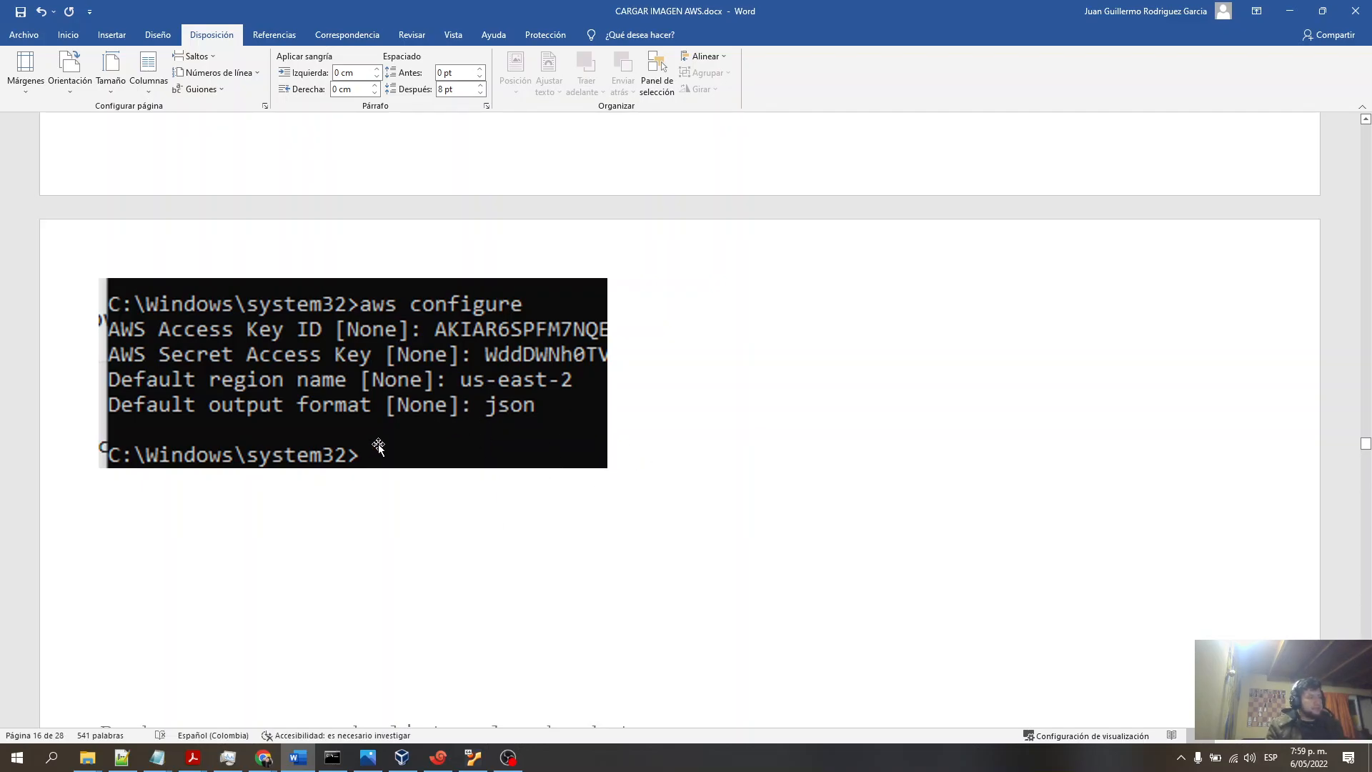
scroll(379, 446, "down", 1)
key("alt+Tab")
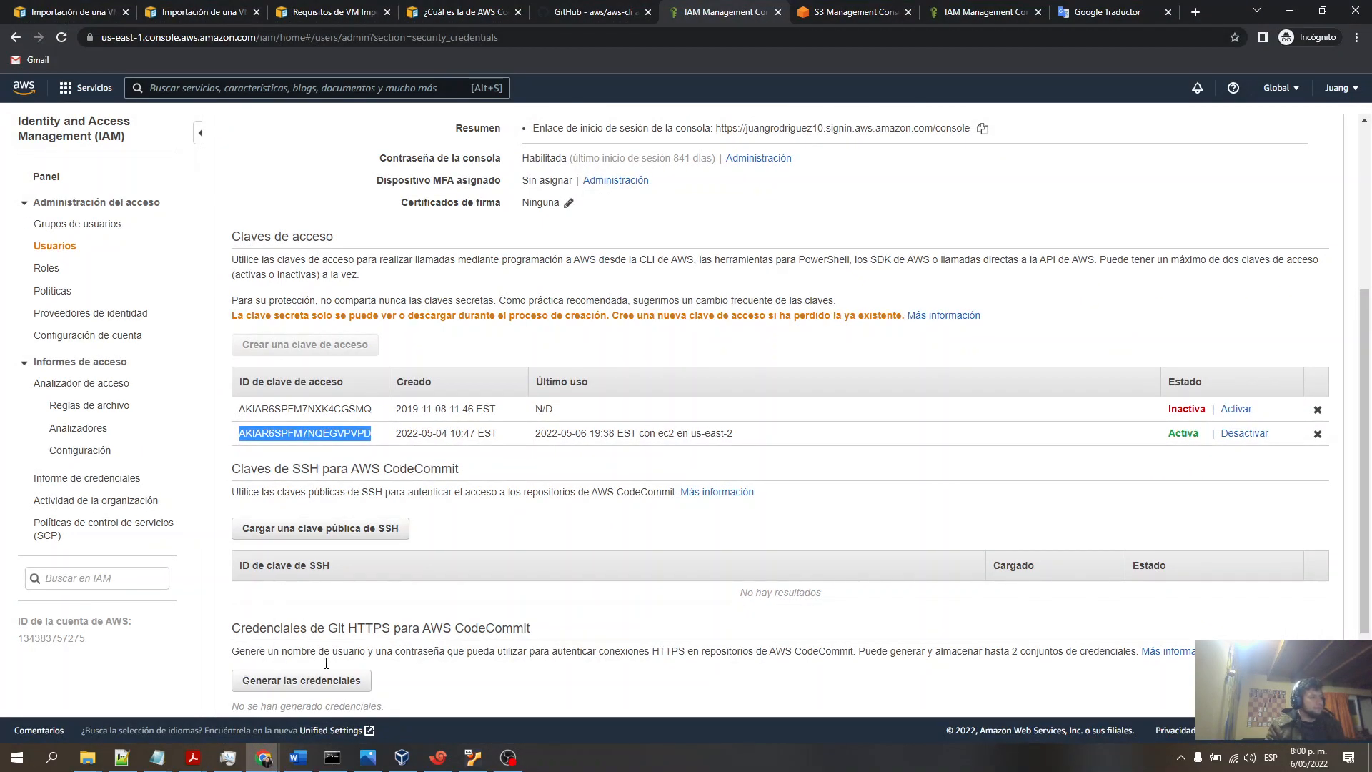
- In the command prompt, highlight the failed aws s3 ls -l command and return to the browser
left_click(332, 757)
left_click(272, 374)
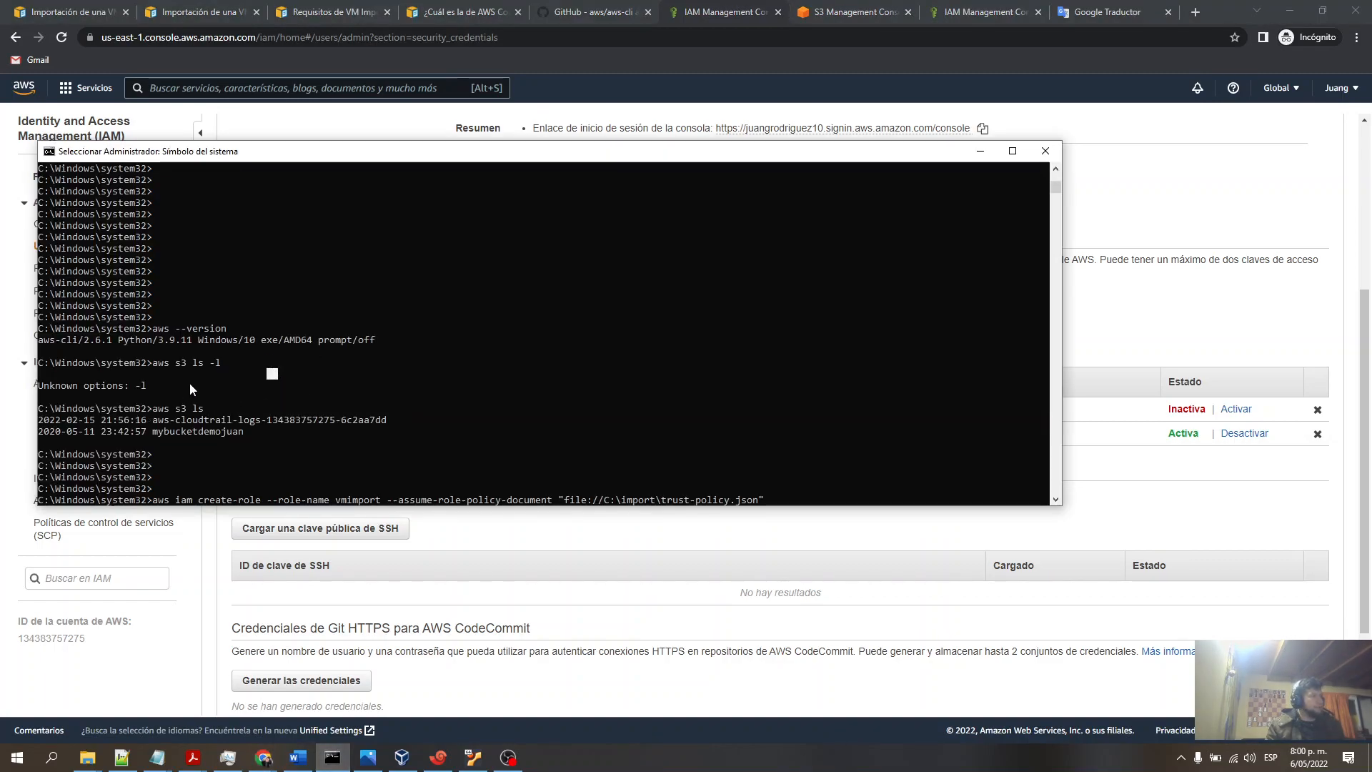
left_click_drag(148, 363, 229, 369)
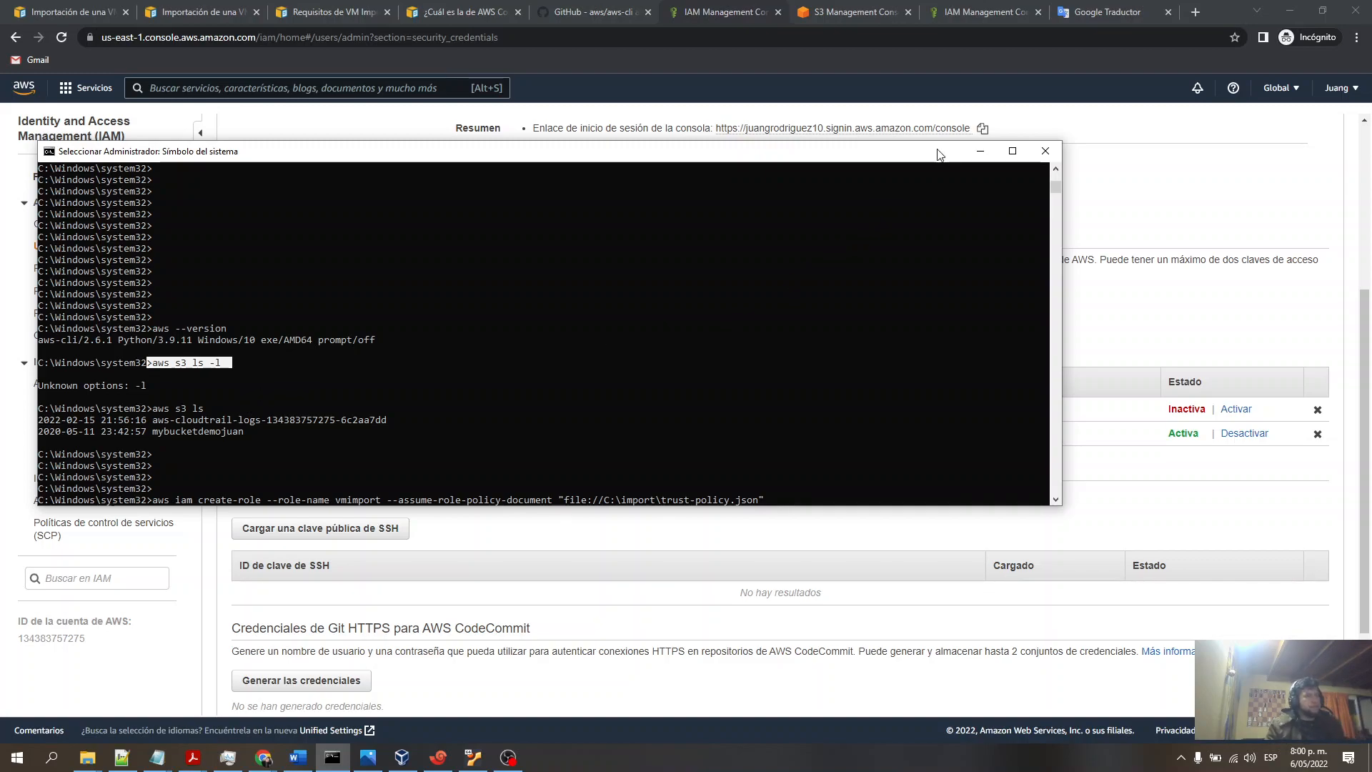
left_click(1080, 80)
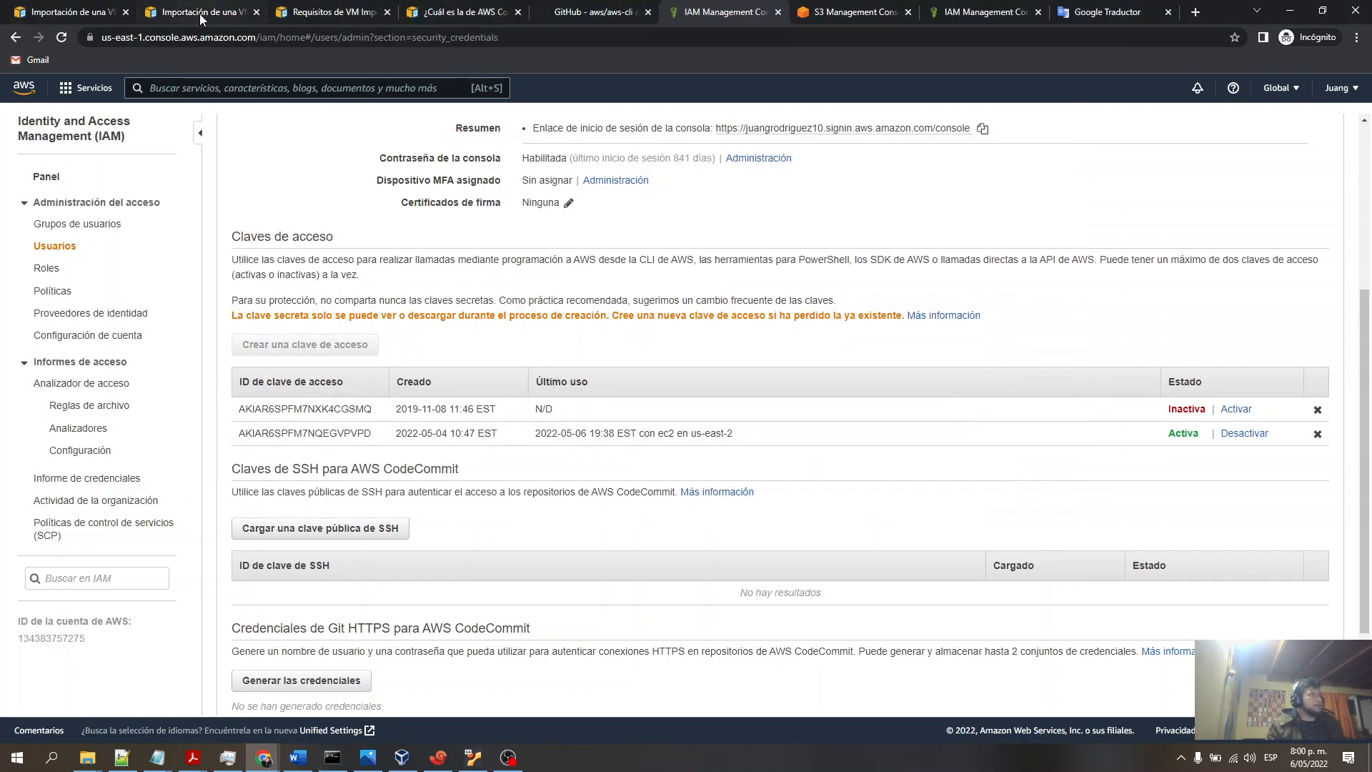
- Highlight the trust policy JSON in the service role docs and the vmimport role name in the import prerequisites
left_click(364, 15)
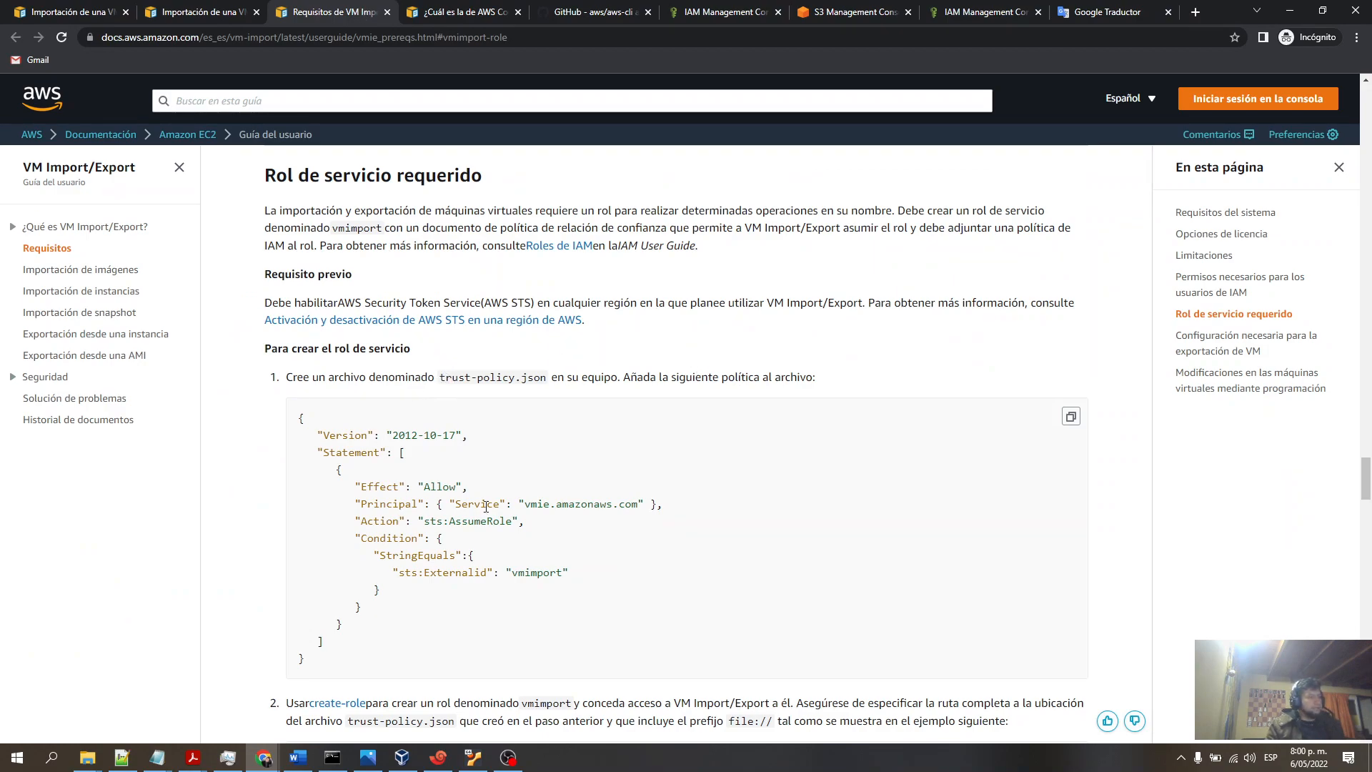
left_click_drag(304, 658, 287, 425)
left_click(815, 377)
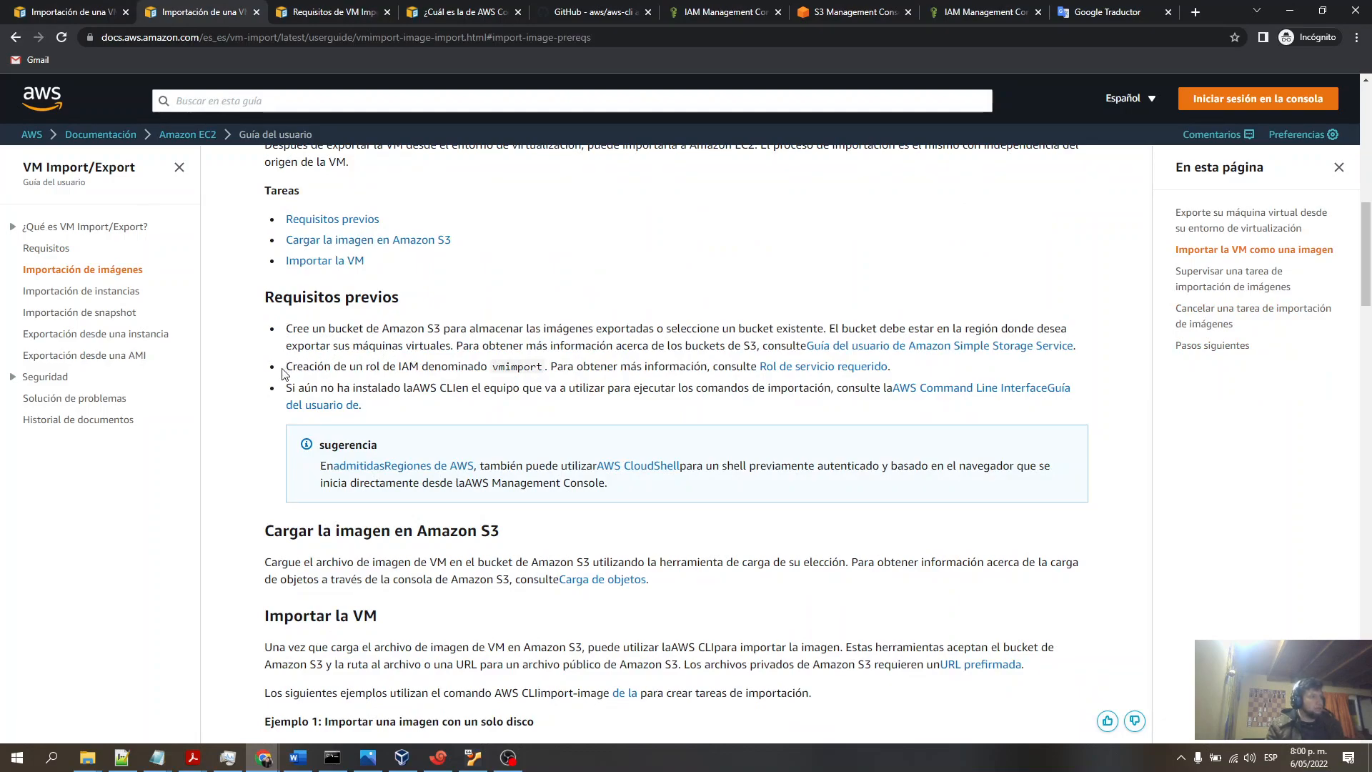
left_click_drag(288, 370, 509, 367)
double_click(508, 366)
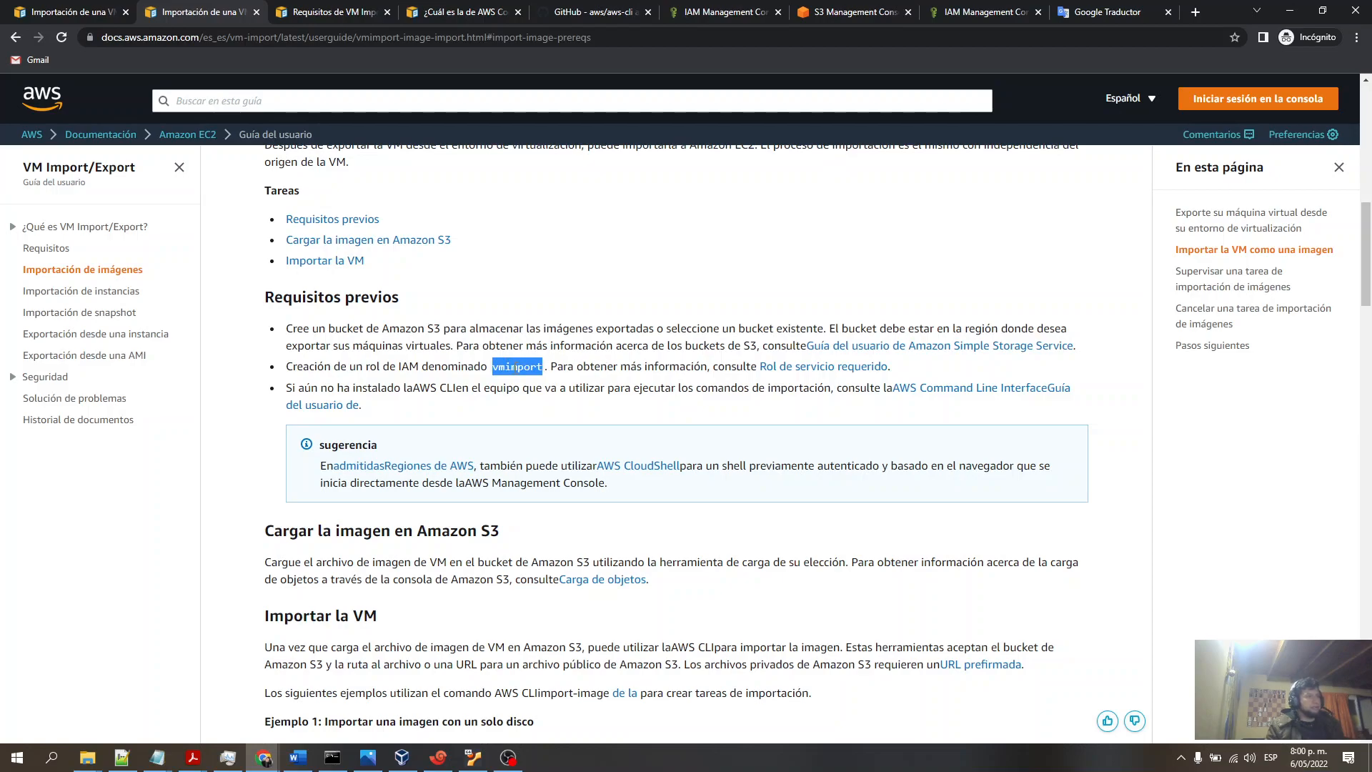
- Open the IAM roles list, search for vm, and open the vmimport role
left_click(722, 13)
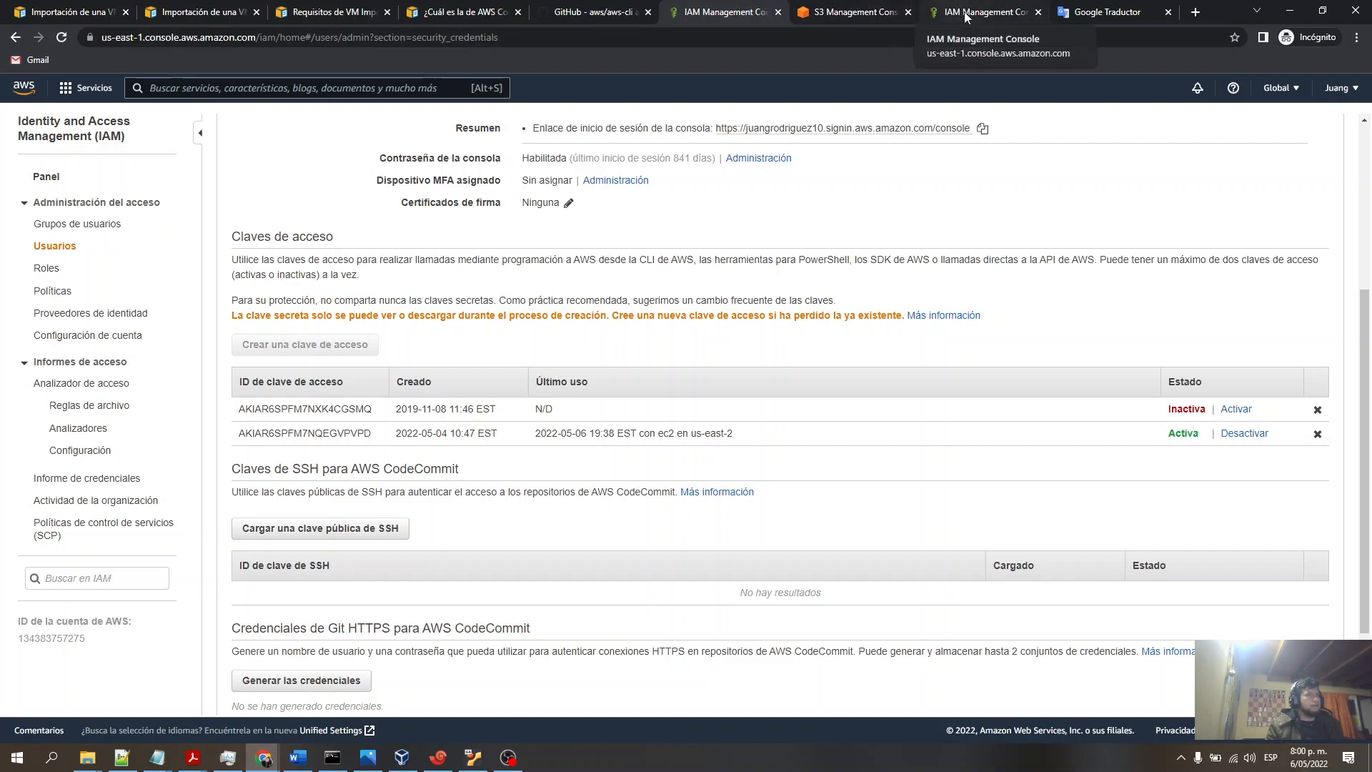
left_click(48, 269)
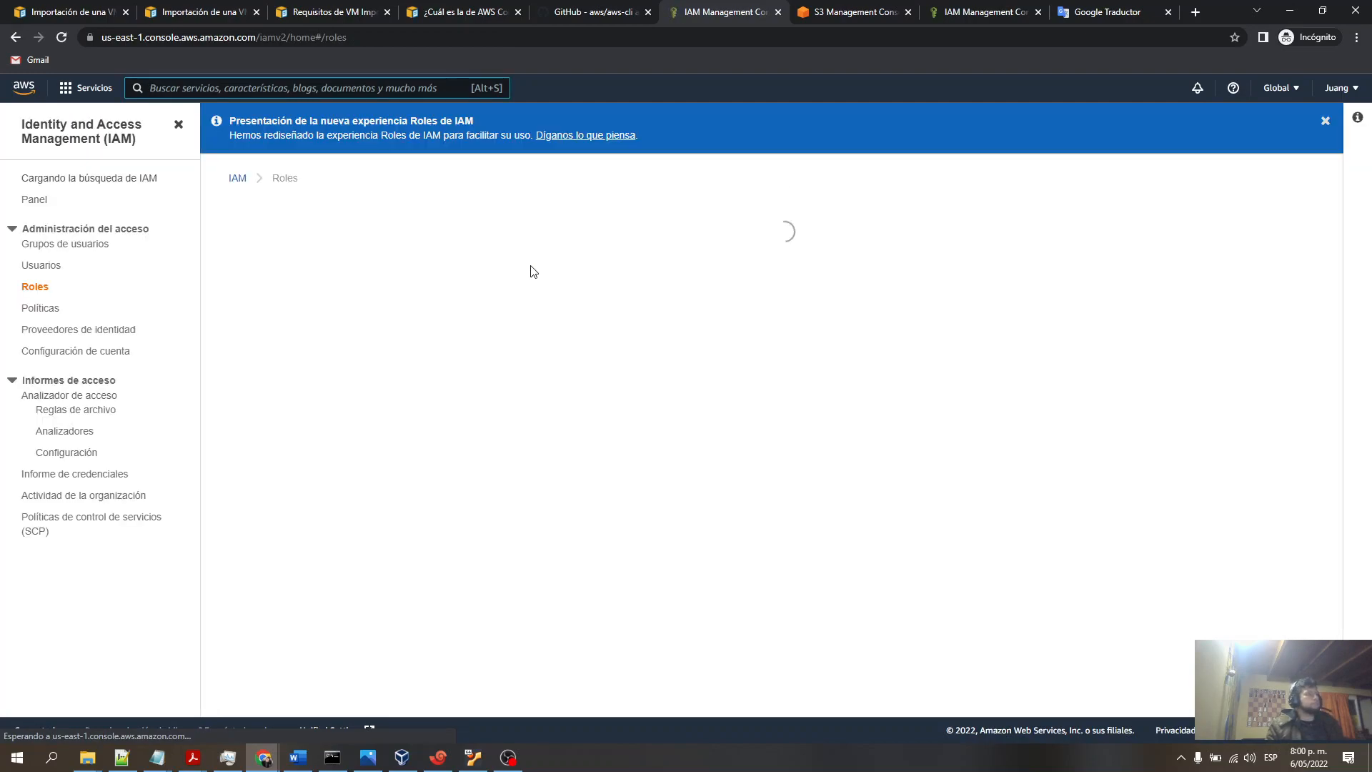
left_click(1314, 121)
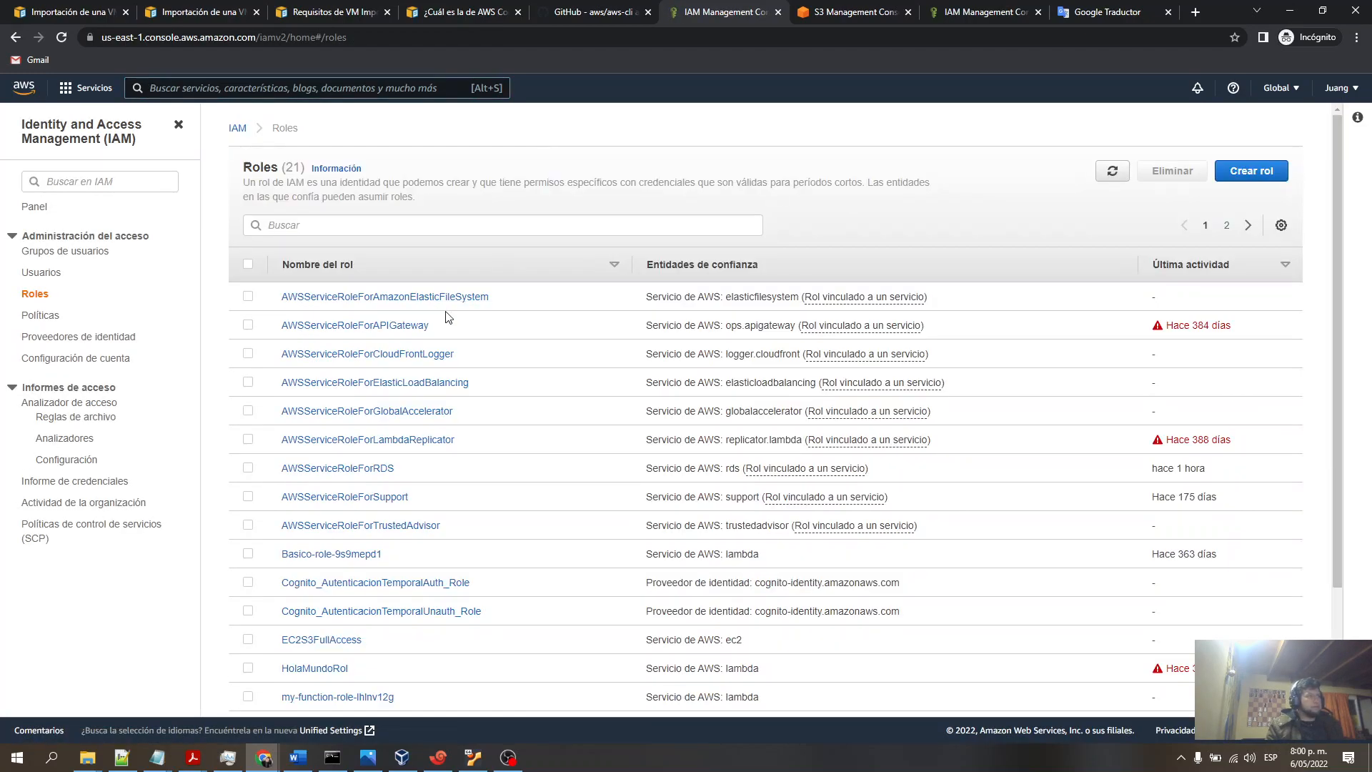
type("vm")
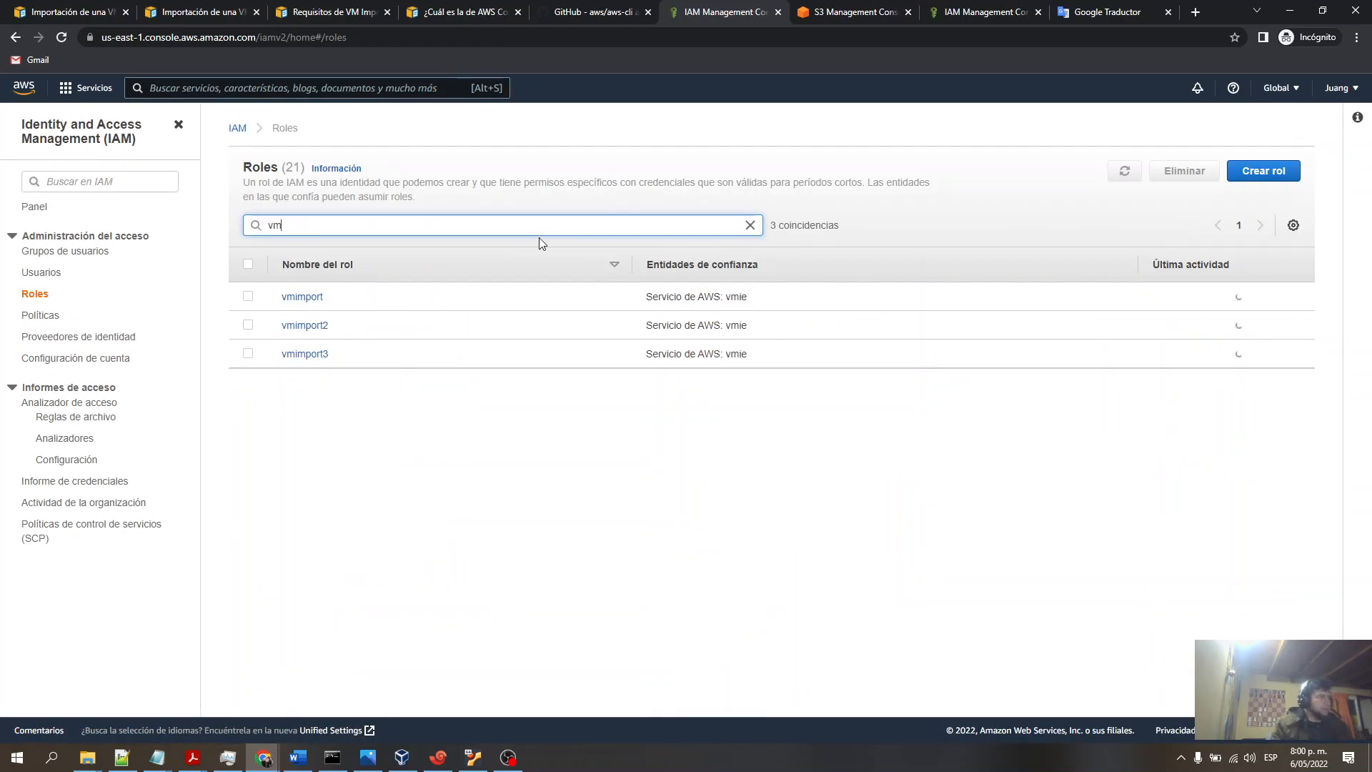
left_click(299, 298)
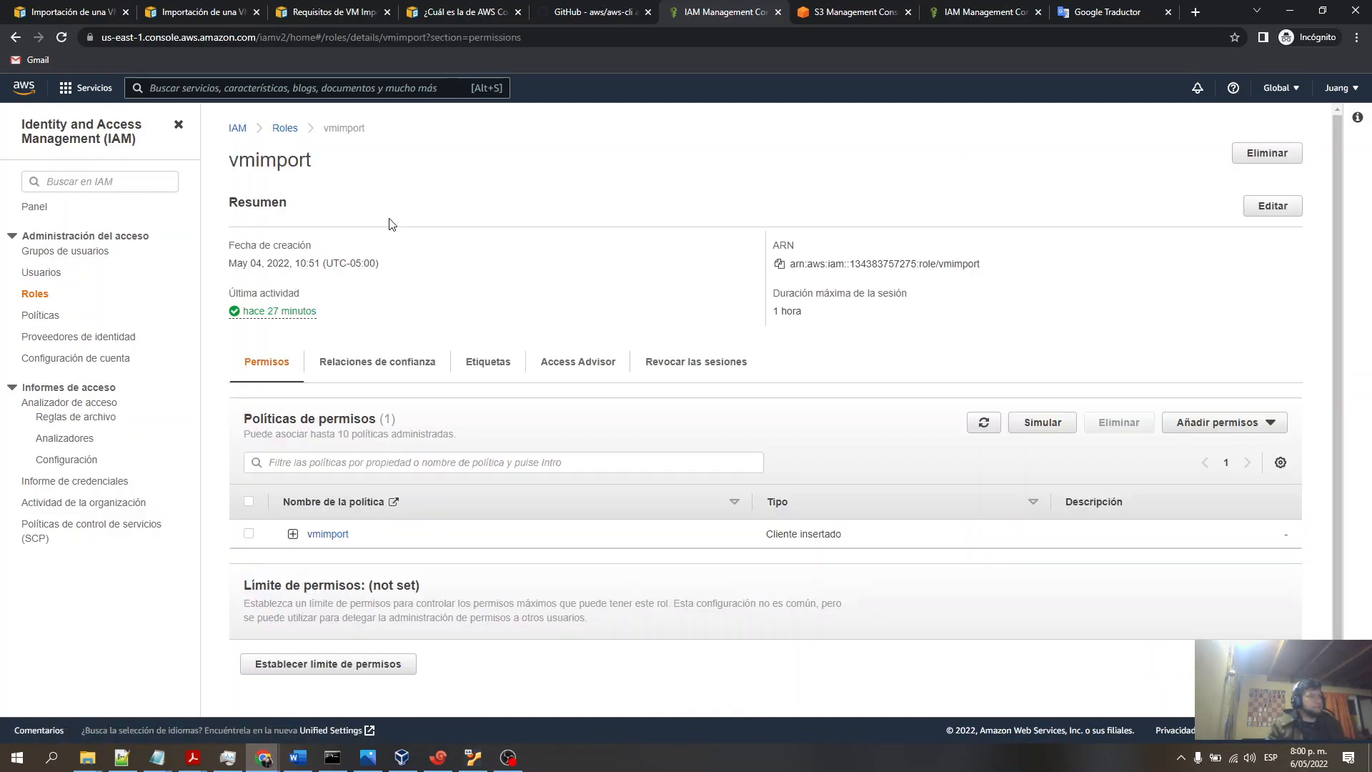
- Return to the service role docs and highlight the trust-policy.json file name and policy
left_click(333, 757)
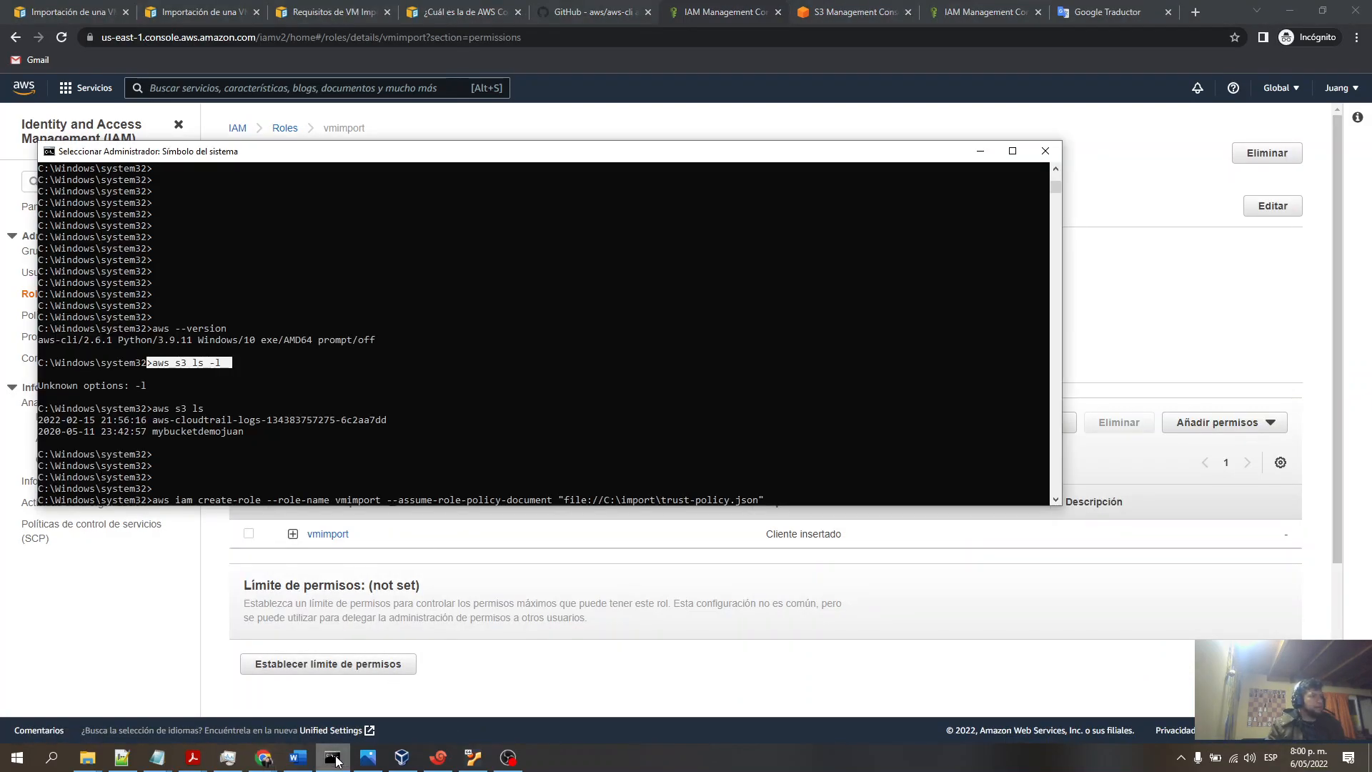
left_click(214, 12)
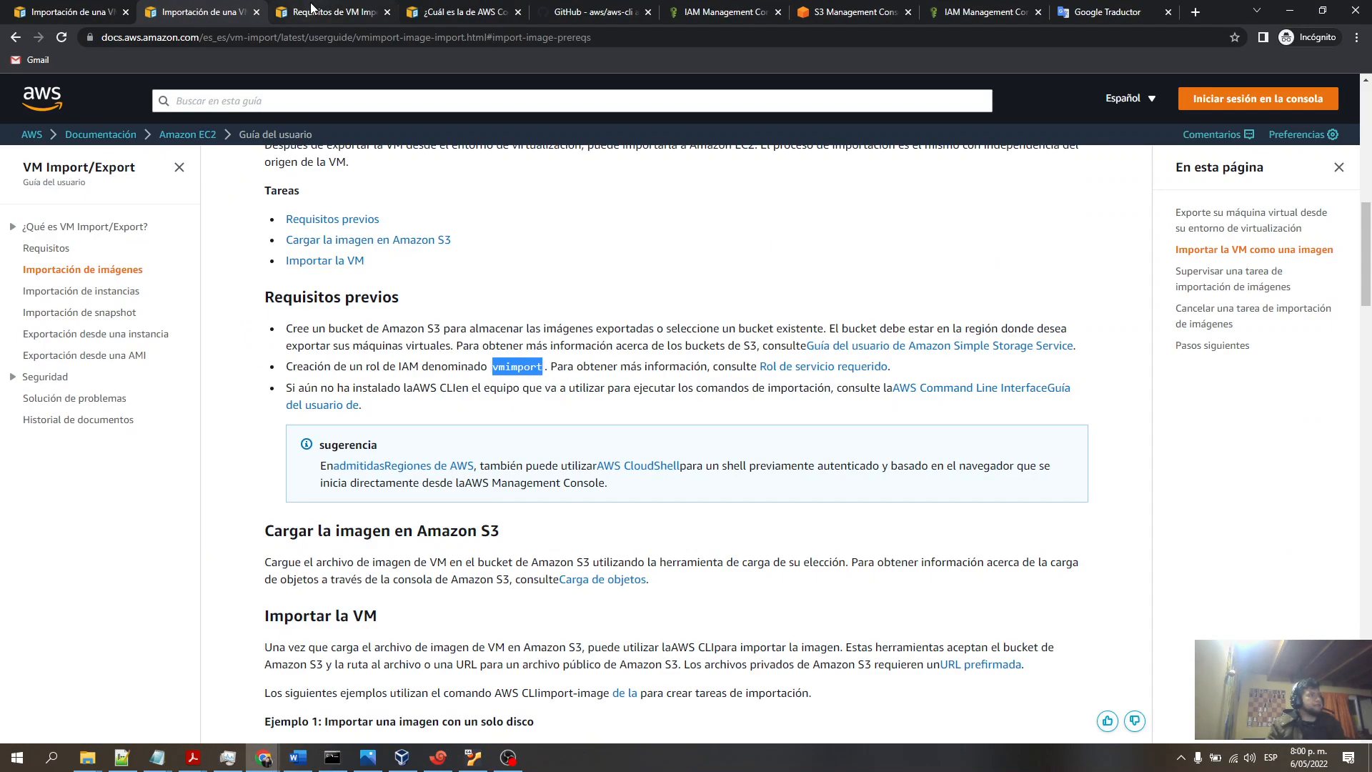
left_click(336, 12)
scroll(562, 299, "down", 2)
left_click_drag(336, 515, 275, 281)
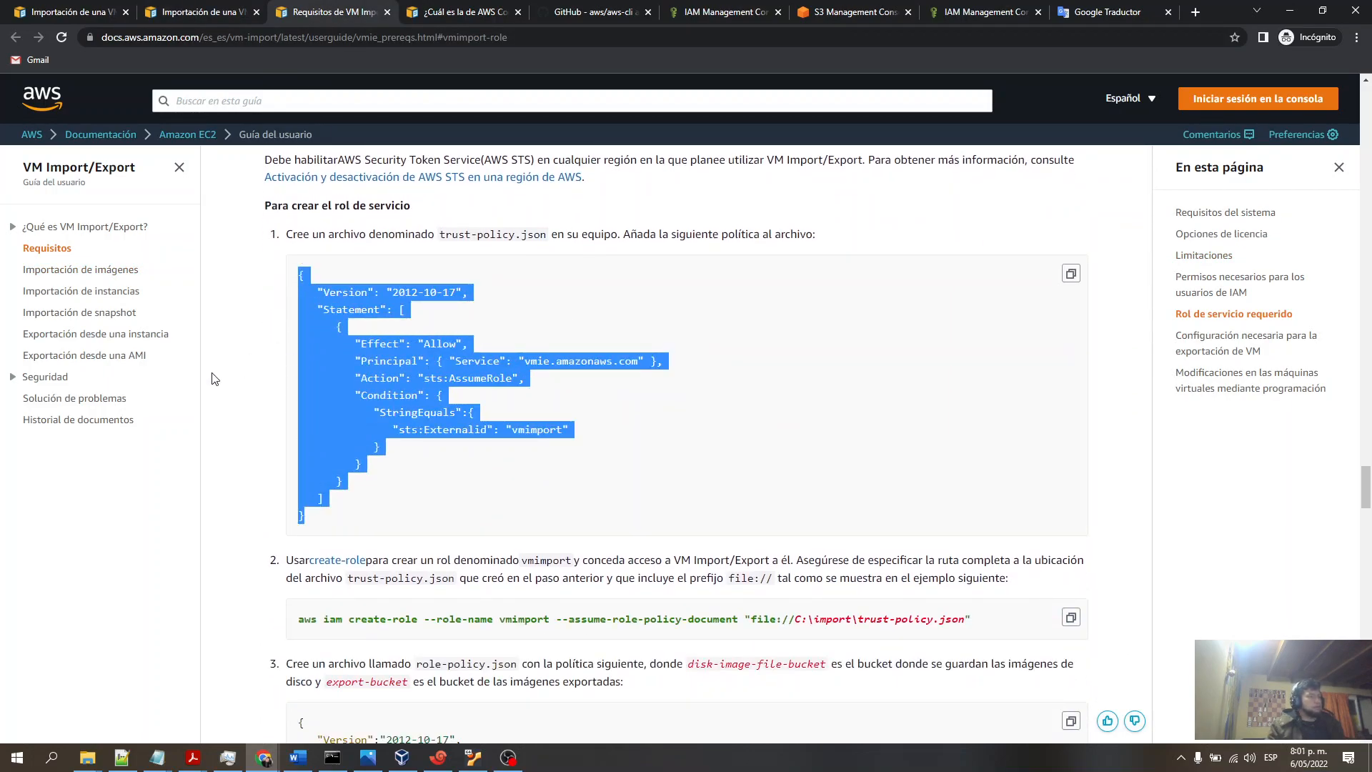
double_click(535, 234)
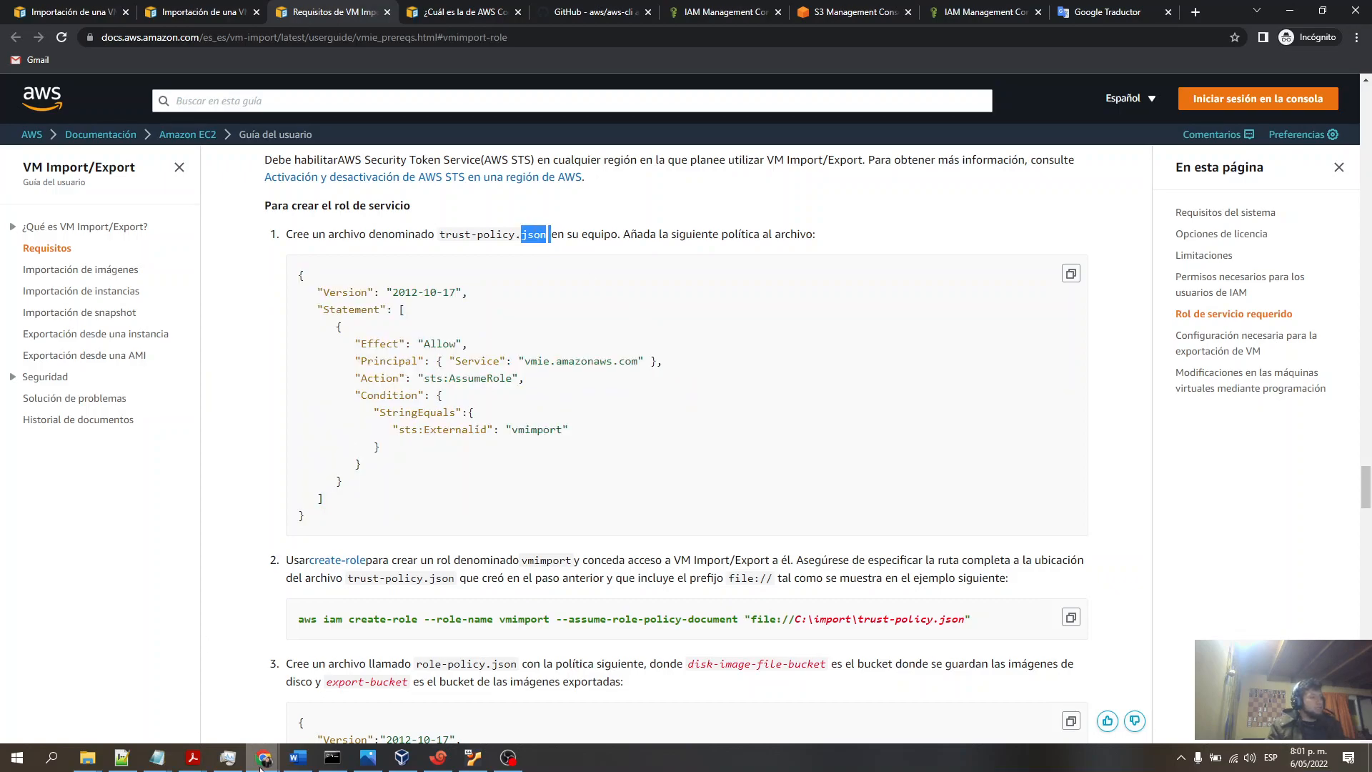
- Scroll through the command prompt history, highlighting the vmimport create-role command, its error, and the vmimport2 role output
left_click(333, 757)
key("Return")
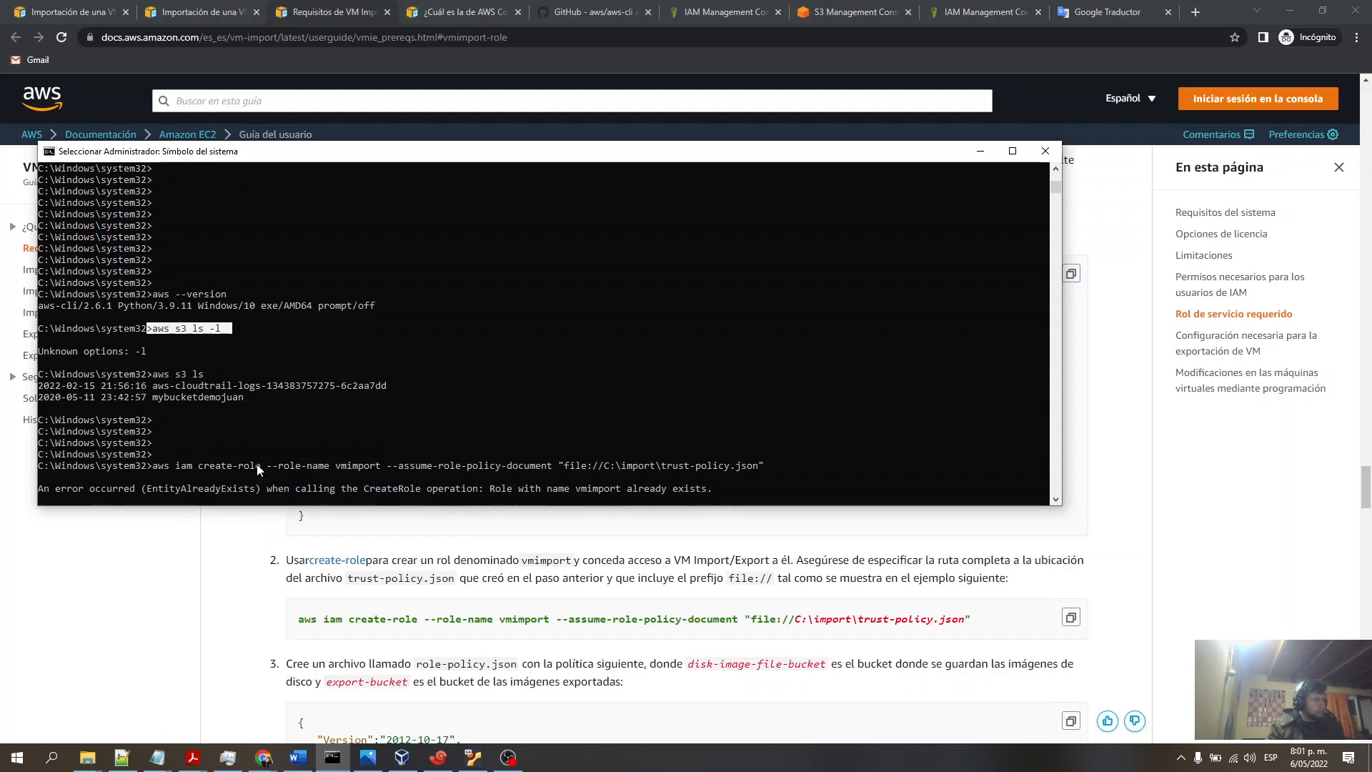
scroll(258, 466, "down", 3)
scroll(205, 409, "down", 3)
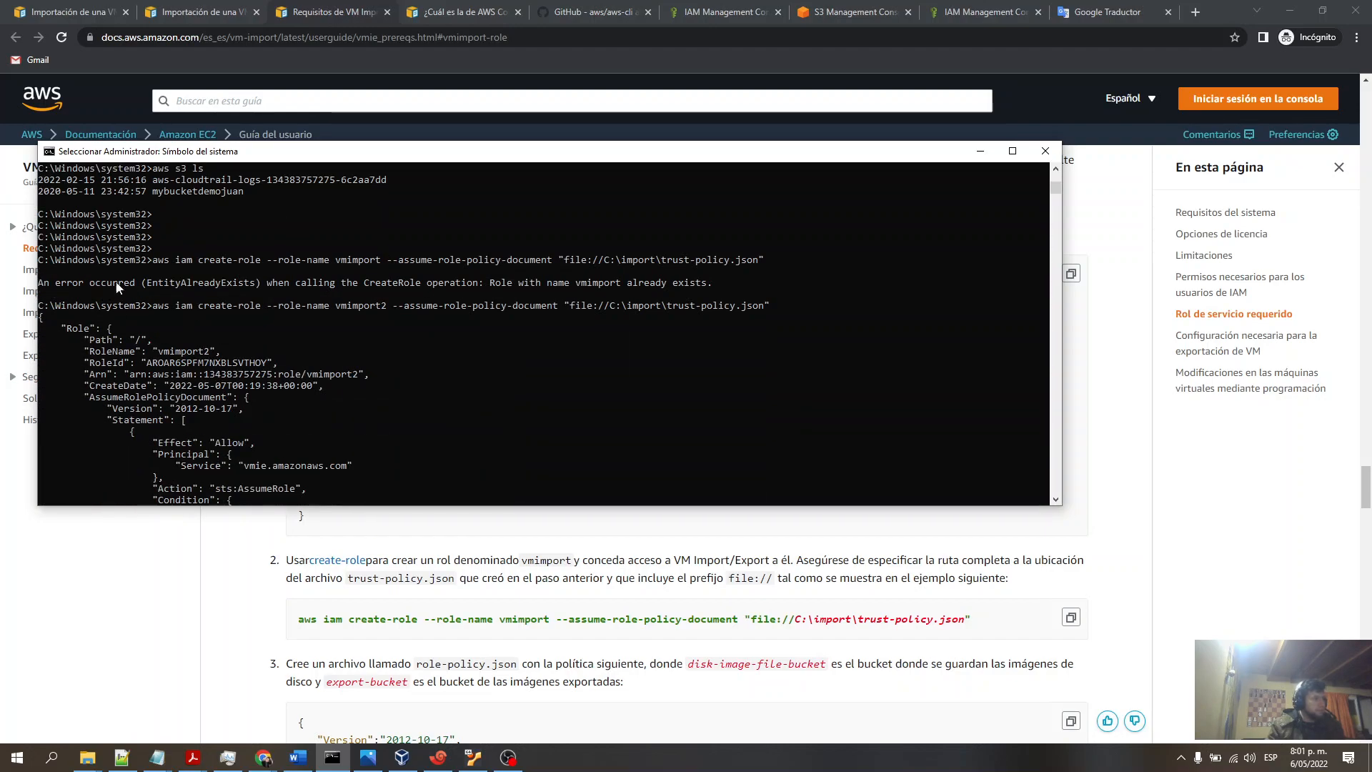
left_click_drag(154, 261, 366, 264)
double_click(366, 263)
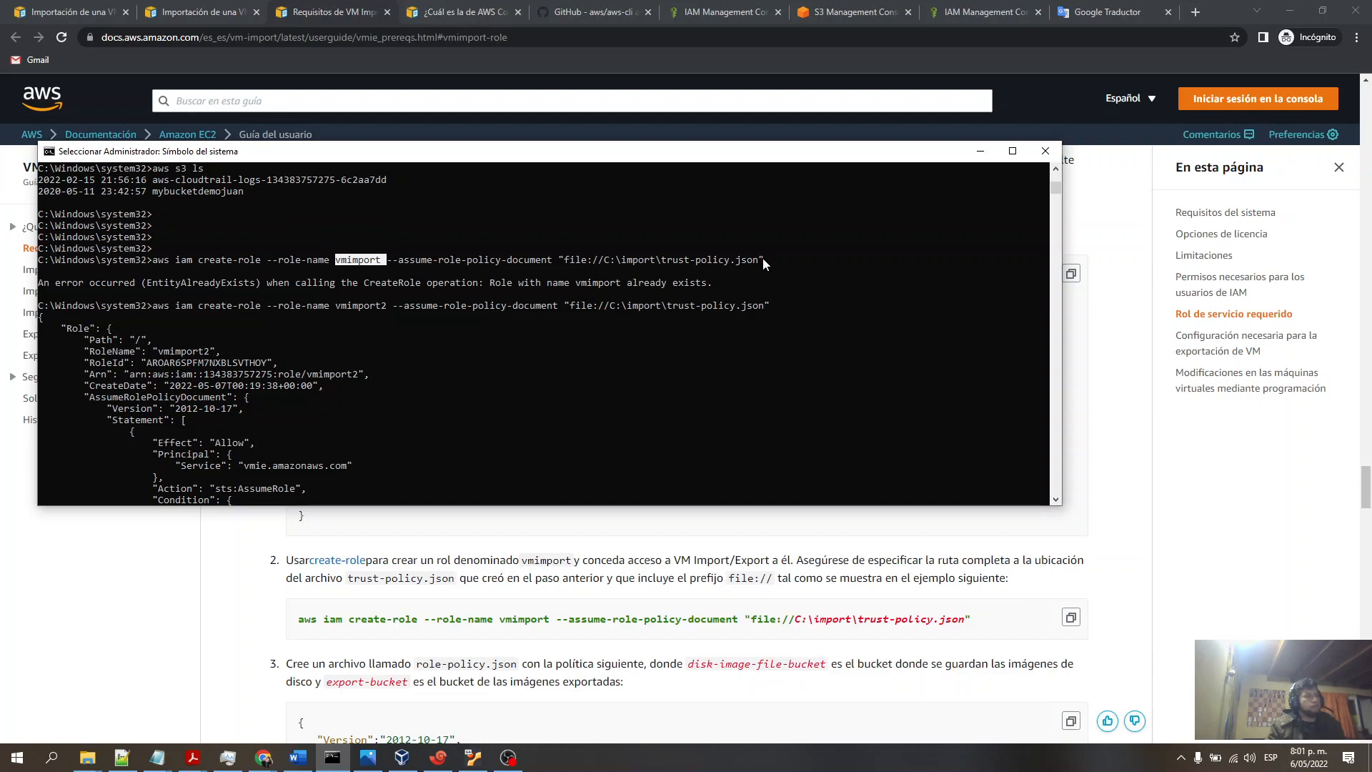
left_click_drag(717, 284, 33, 283)
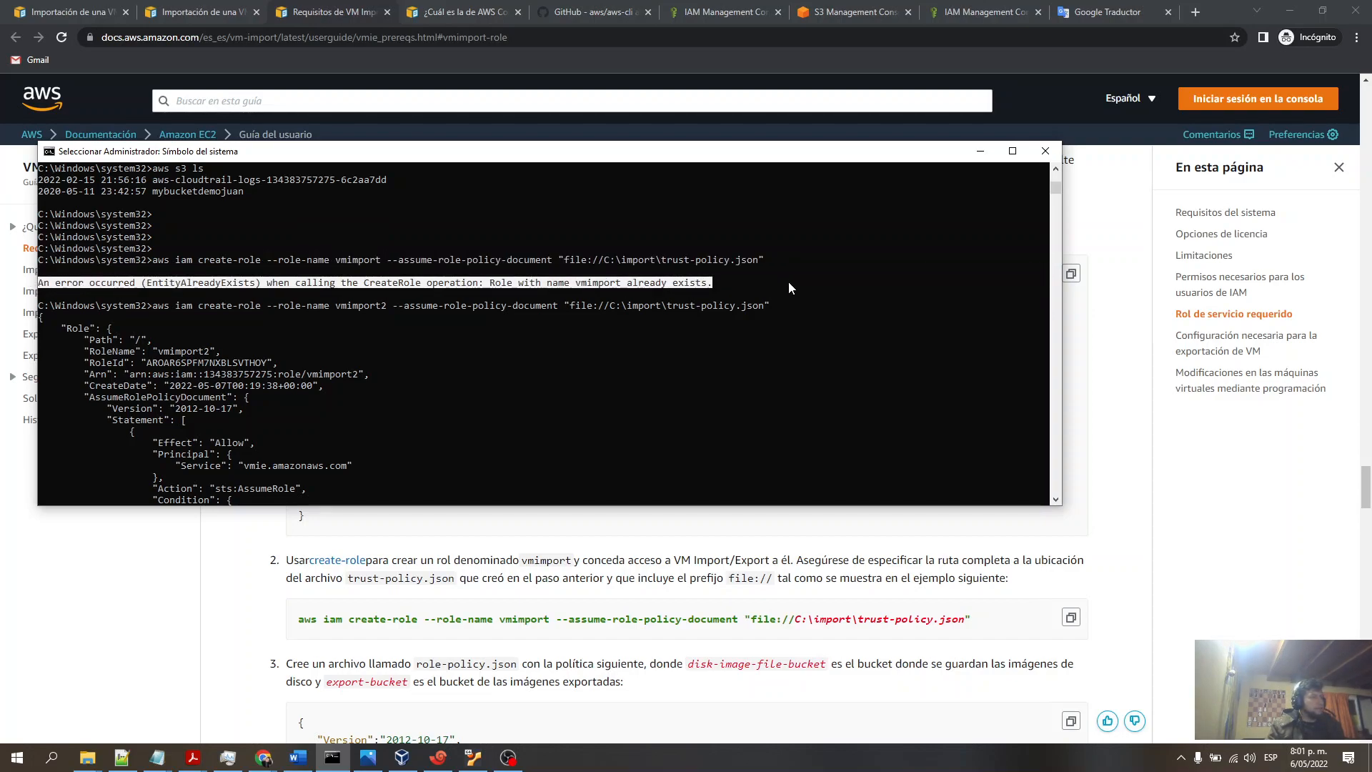
scroll(771, 317, "down", 2)
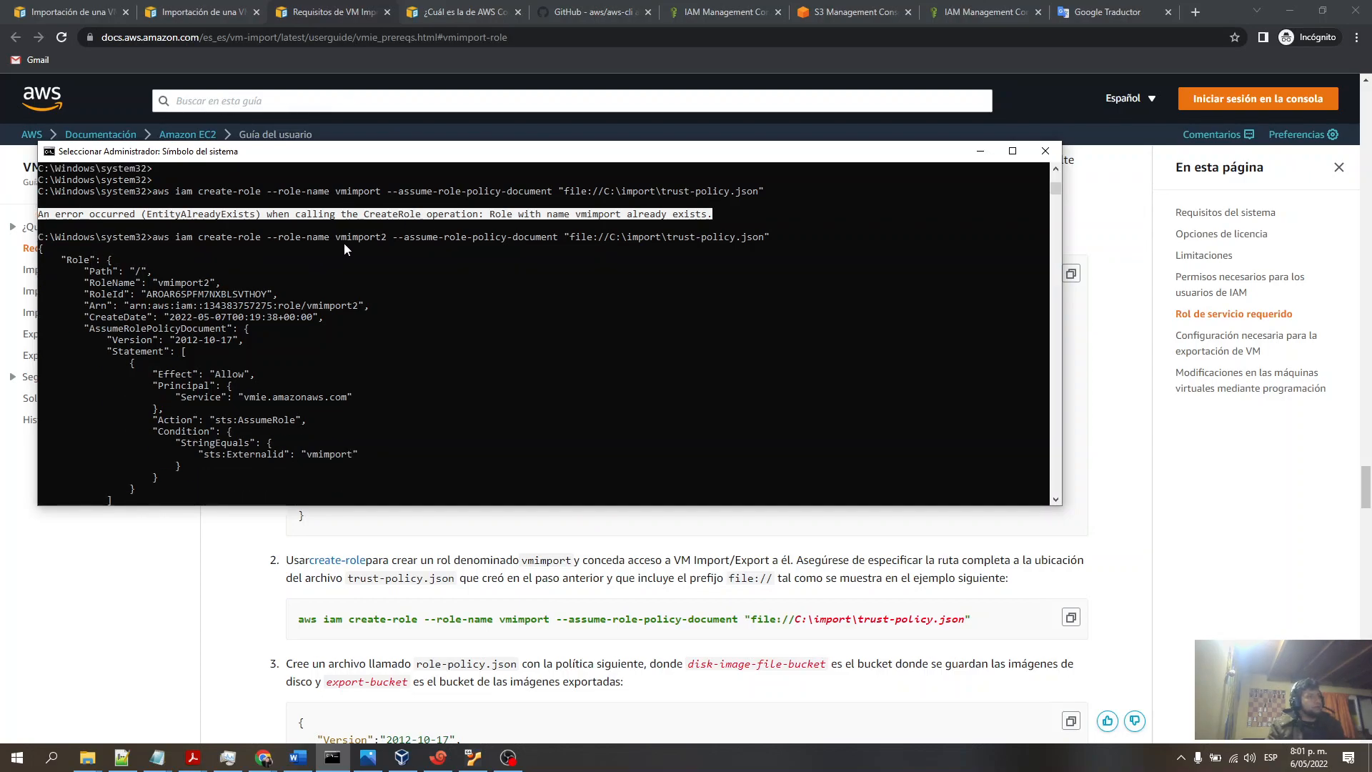
left_click_drag(385, 236, 336, 246)
scroll(329, 295, "down", 1)
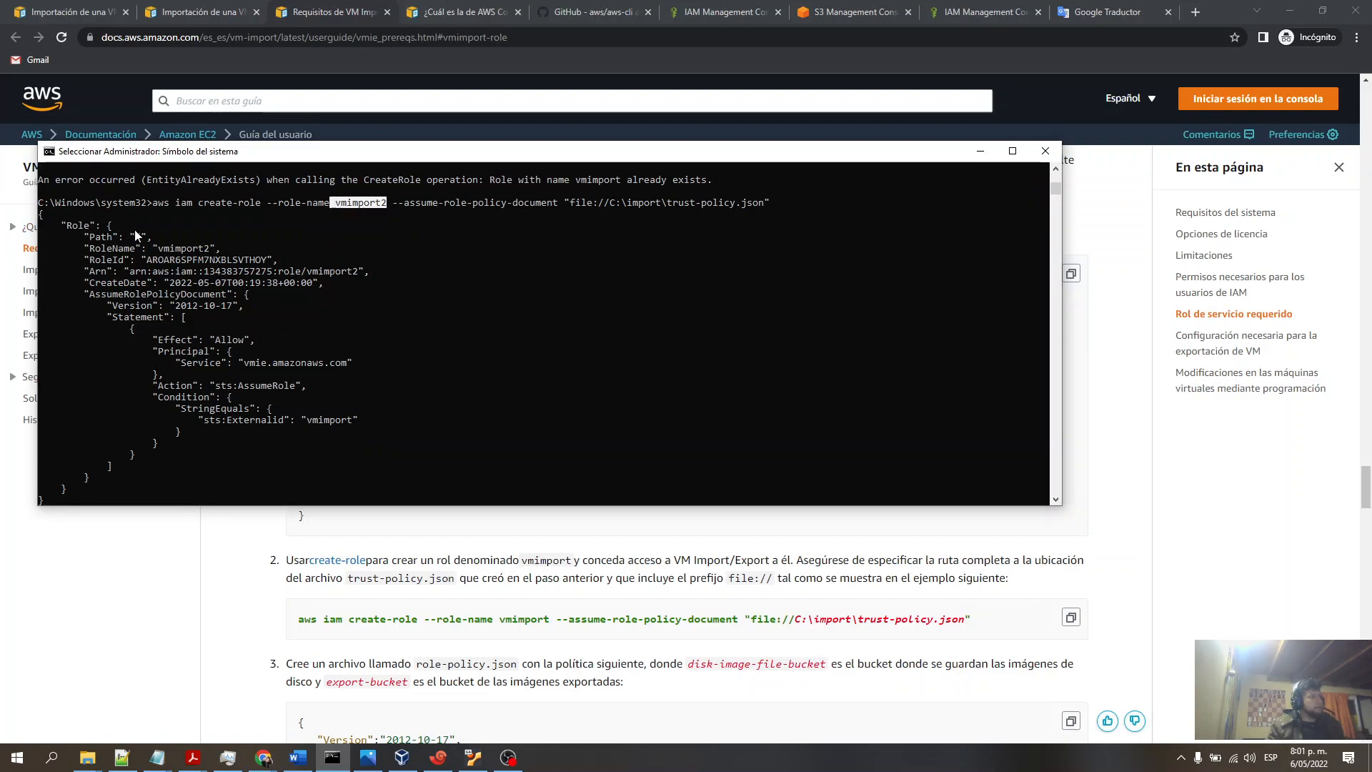
scroll(191, 307, "down", 1)
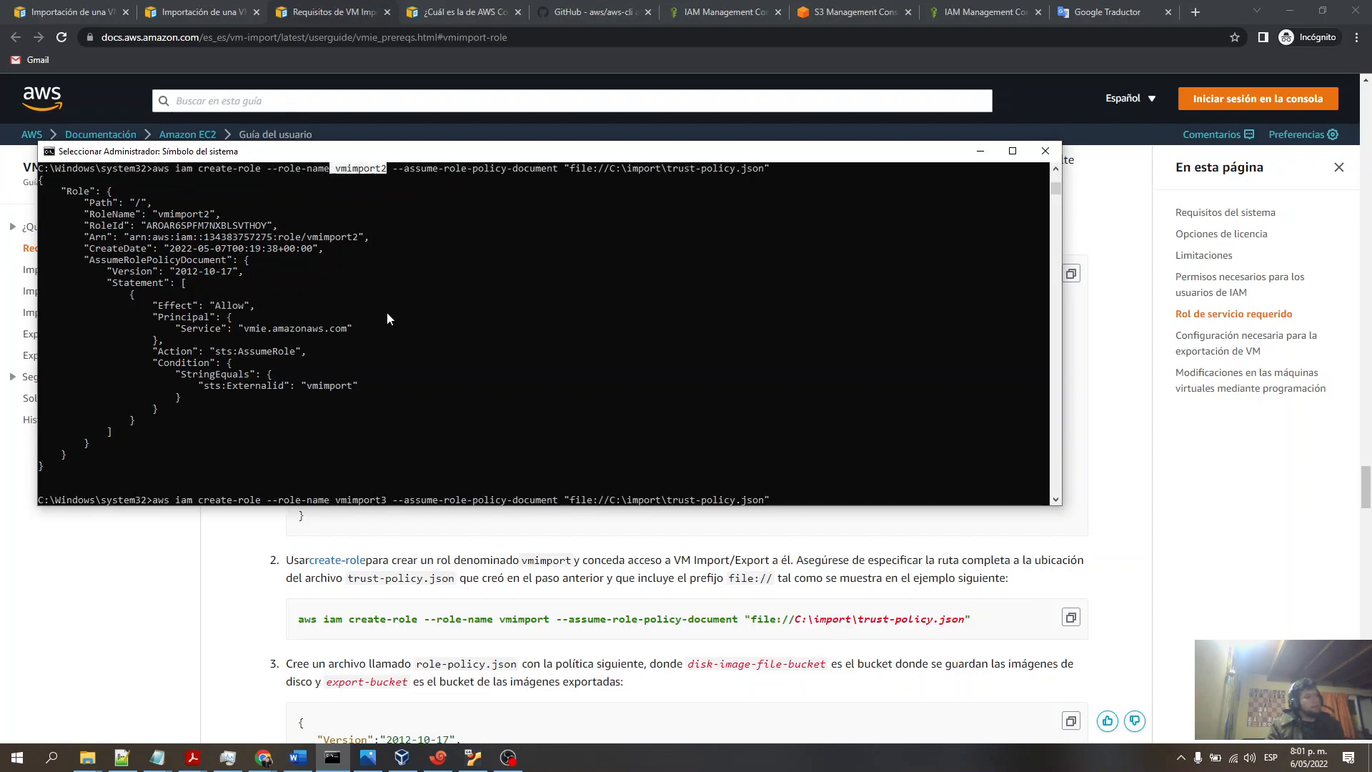
scroll(357, 333, "down", 1)
scroll(345, 333, "up", 1)
scroll(345, 334, "up", 2)
scroll(329, 306, "down", 6)
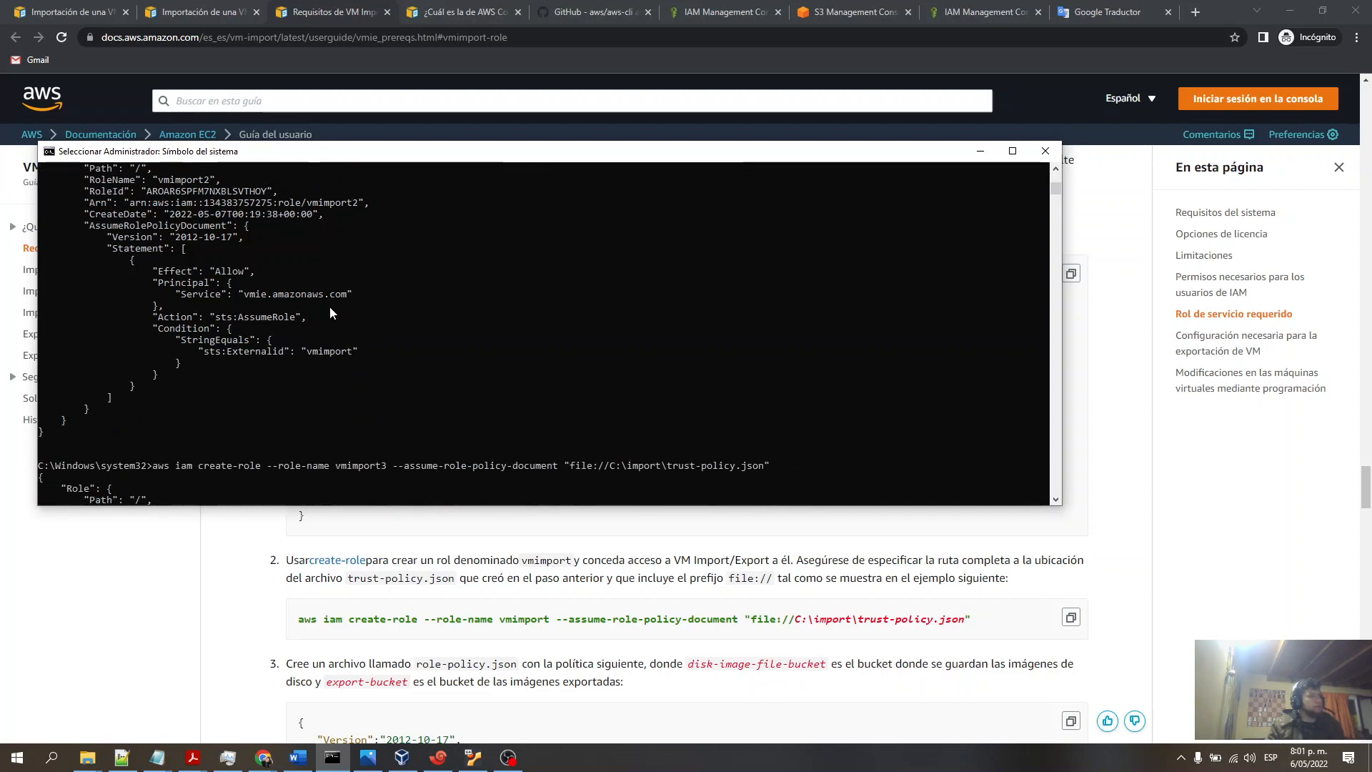
scroll(293, 336, "down", 10)
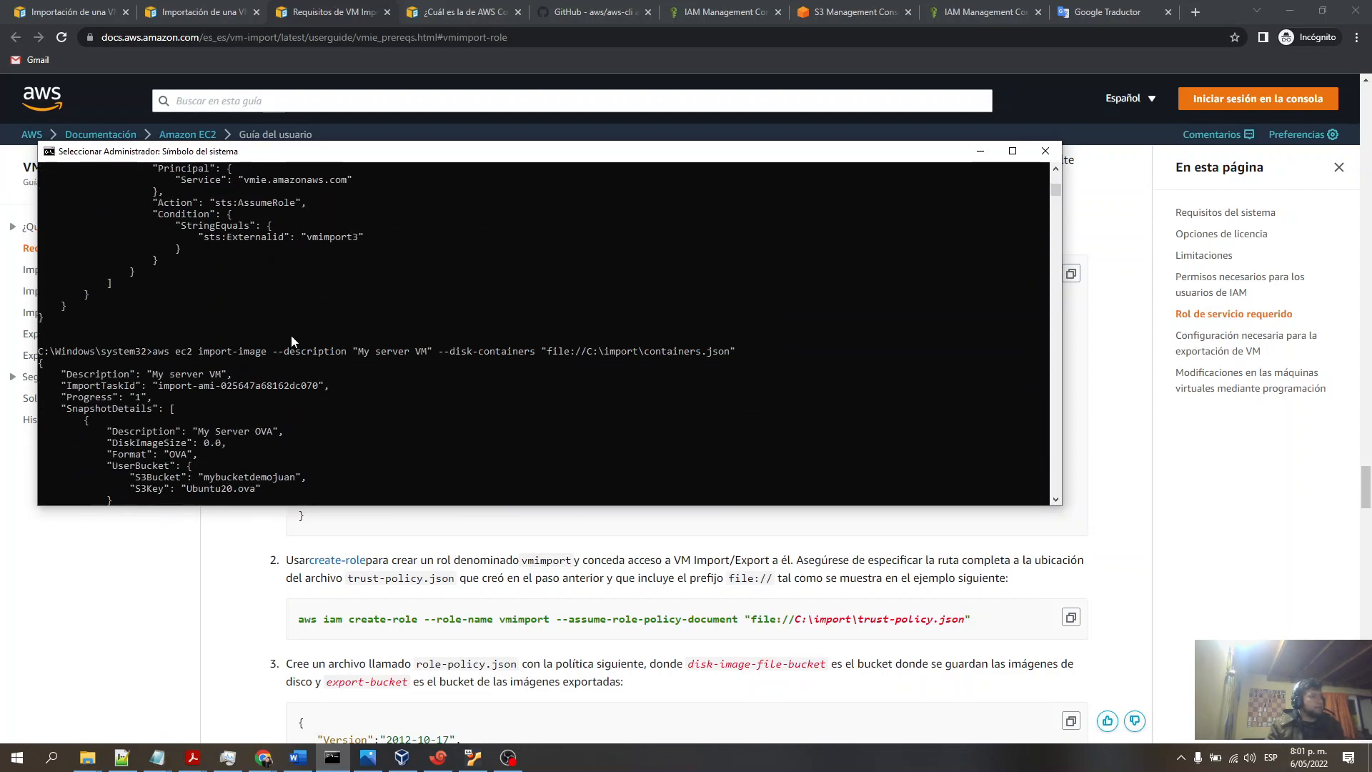
- Highlight the documented create-role command and scroll through the role-policy.json permissions and put-role-policy command
left_click(337, 16)
scroll(541, 325, "down", 4)
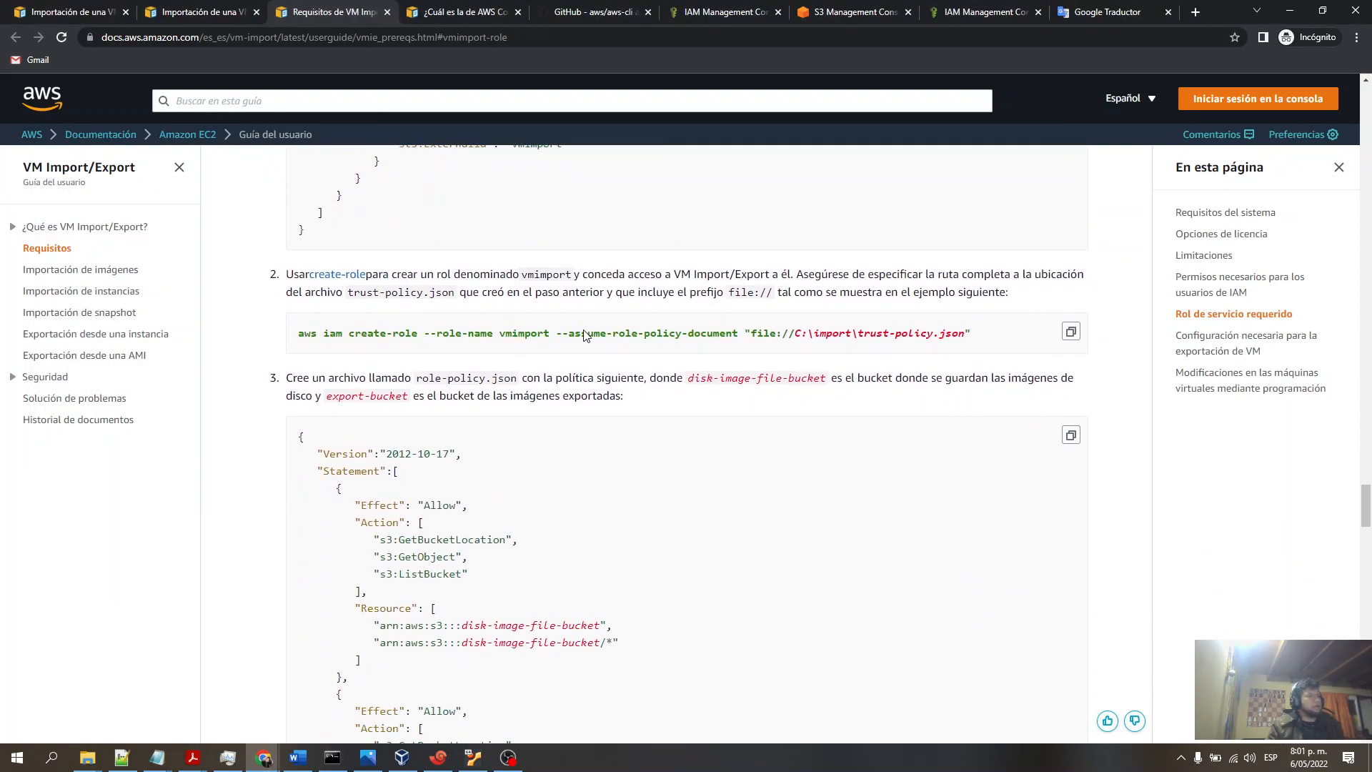
left_click_drag(298, 338, 971, 334)
left_click(690, 375)
scroll(536, 408, "down", 5)
scroll(462, 494, "down", 4)
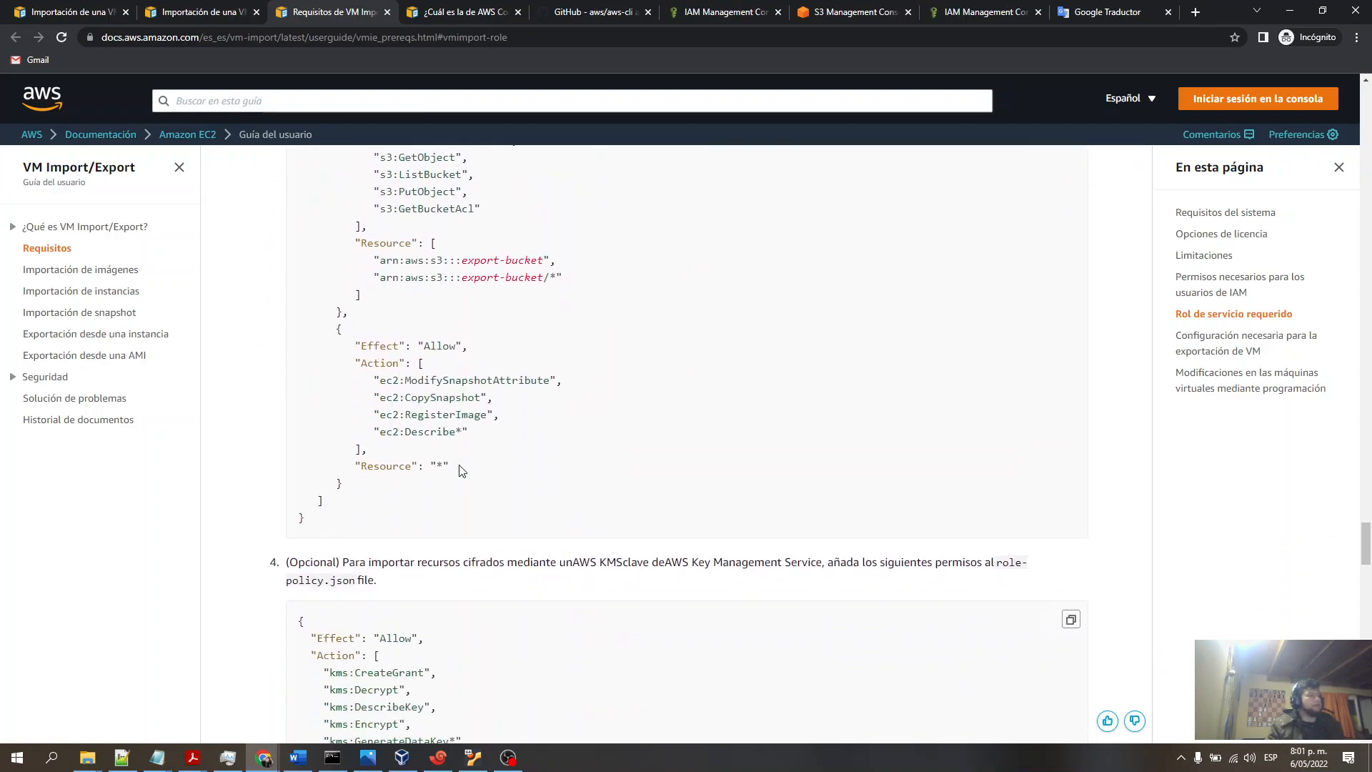
scroll(504, 457, "up", 3)
scroll(508, 455, "up", 6)
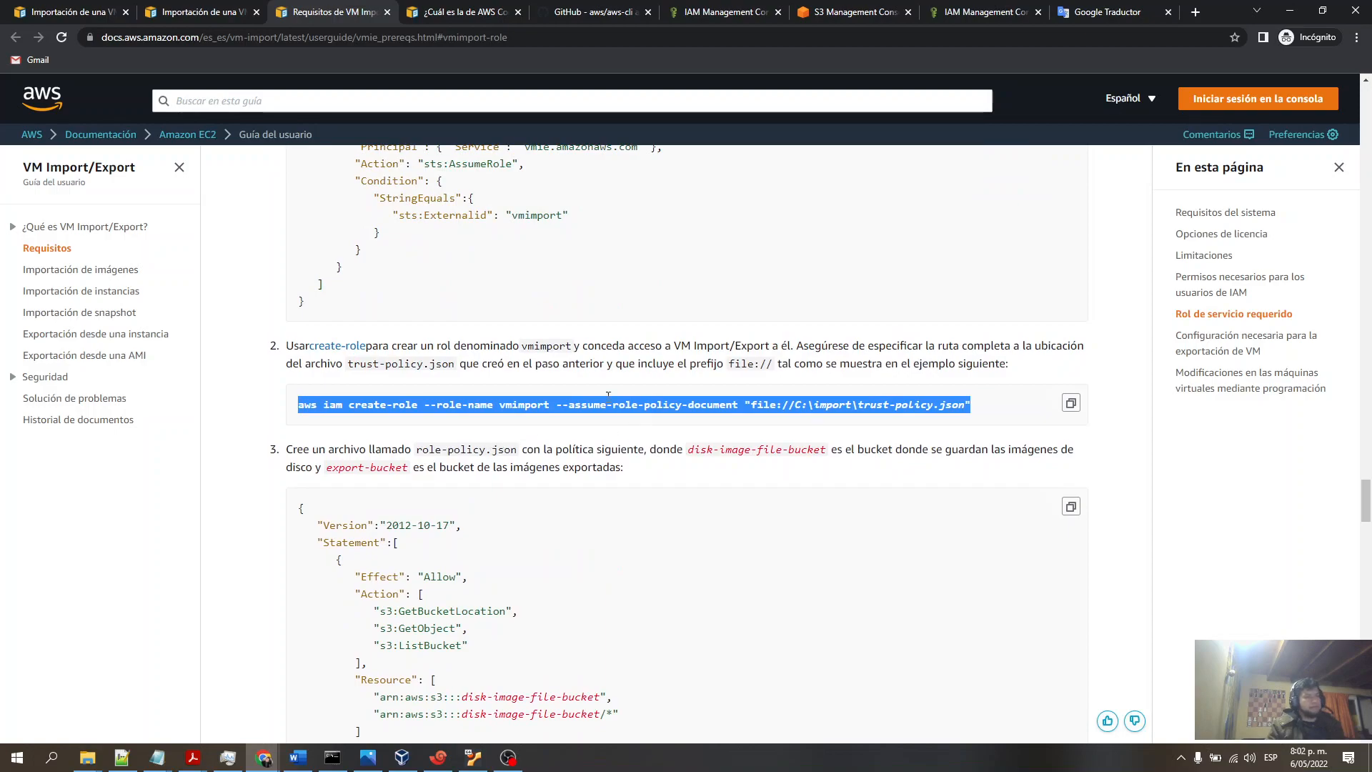
scroll(495, 451, "up", 1)
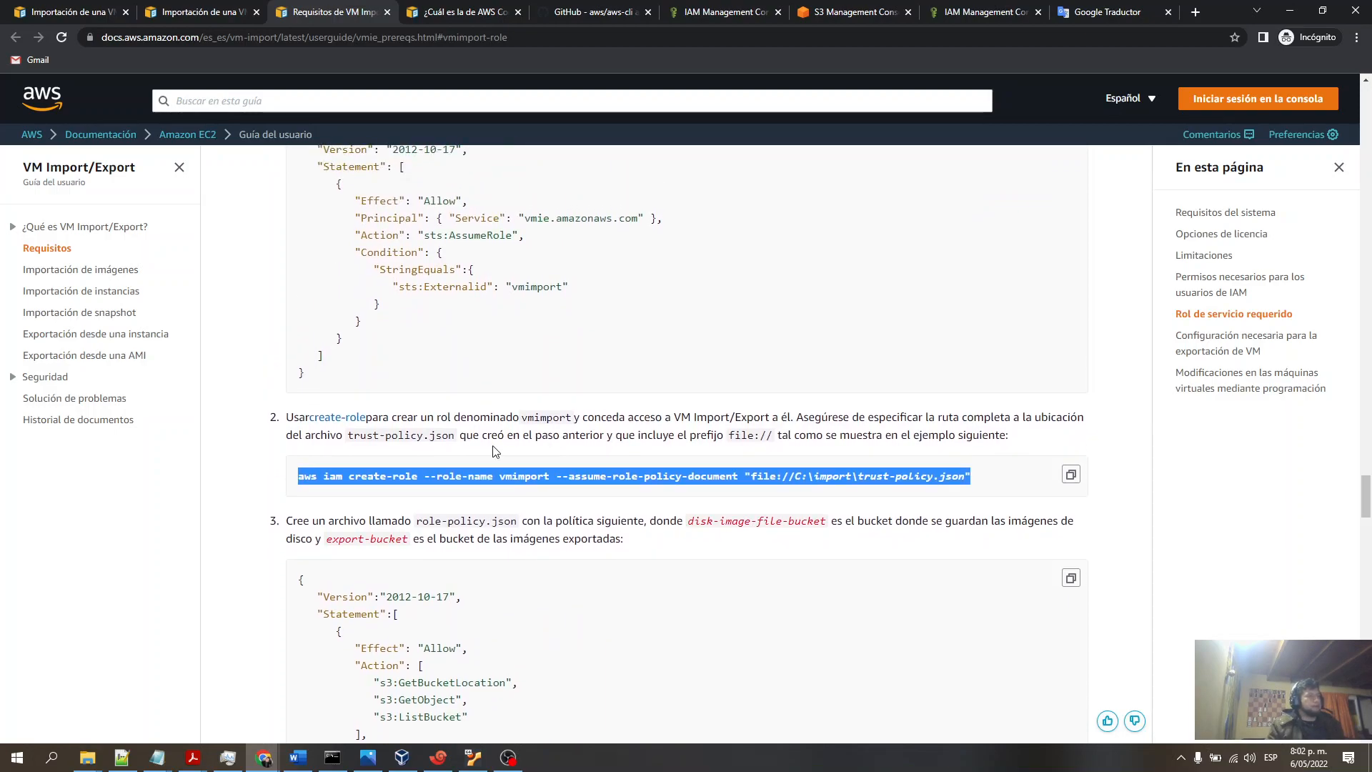
triple_click(537, 476)
scroll(537, 476, "down", 3)
scroll(538, 479, "down", 5)
scroll(538, 480, "down", 13)
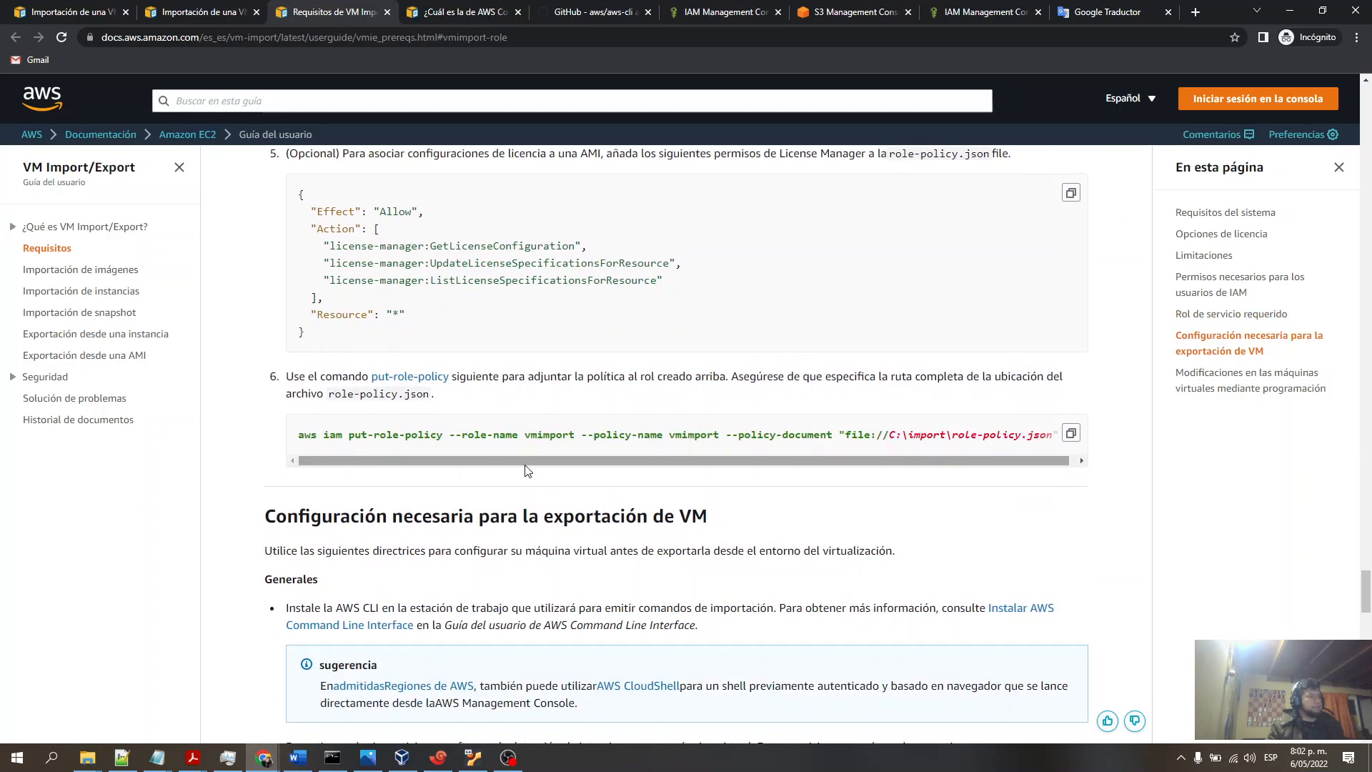
- Review the optional KMS and License Manager permissions, then highlight the vmimport role prerequisite on the import page
scroll(541, 459, "up", 3)
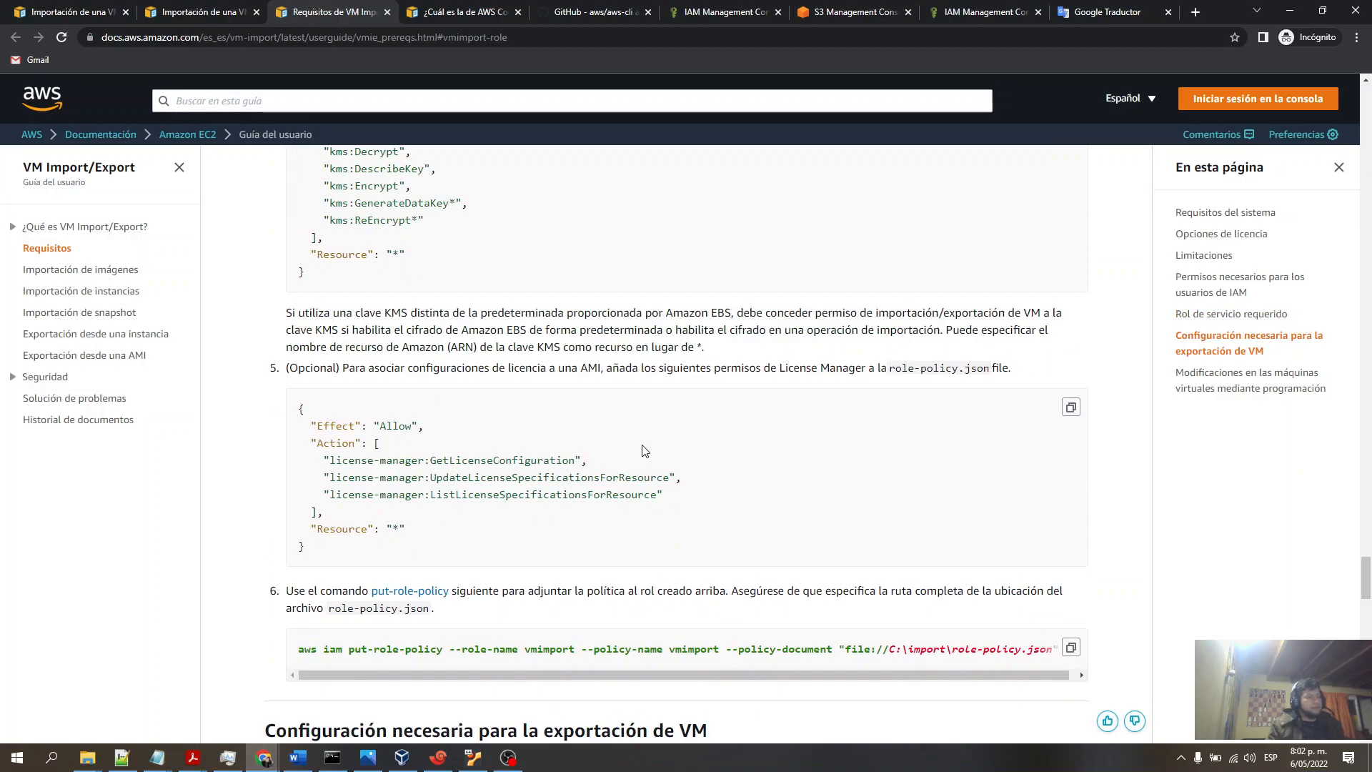
scroll(645, 450, "down", 10)
scroll(646, 449, "up", 20)
scroll(647, 449, "down", 12)
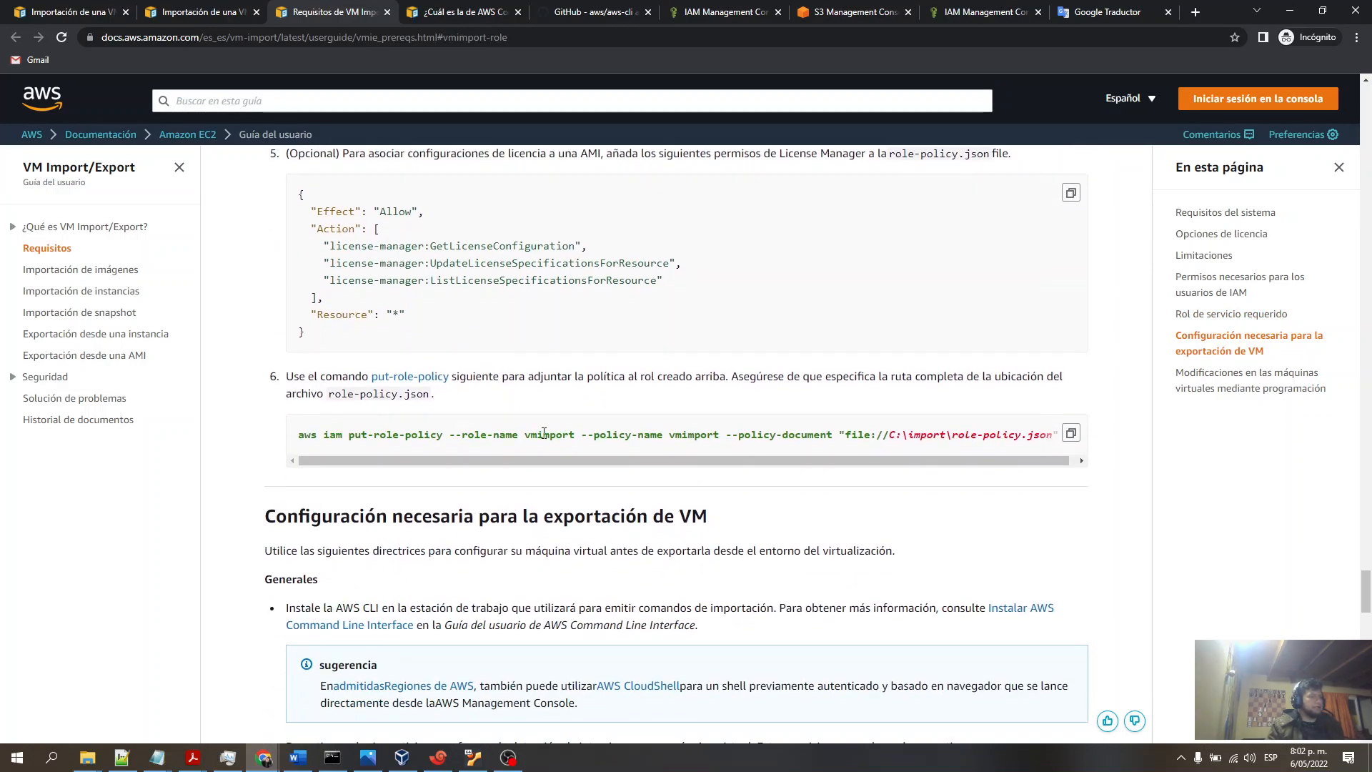
scroll(366, 516, "down", 5)
scroll(365, 516, "down", 11)
scroll(354, 529, "up", 5)
scroll(350, 536, "down", 1)
scroll(350, 536, "down", 2)
scroll(351, 532, "up", 20)
scroll(350, 529, "up", 3)
scroll(350, 527, "down", 7)
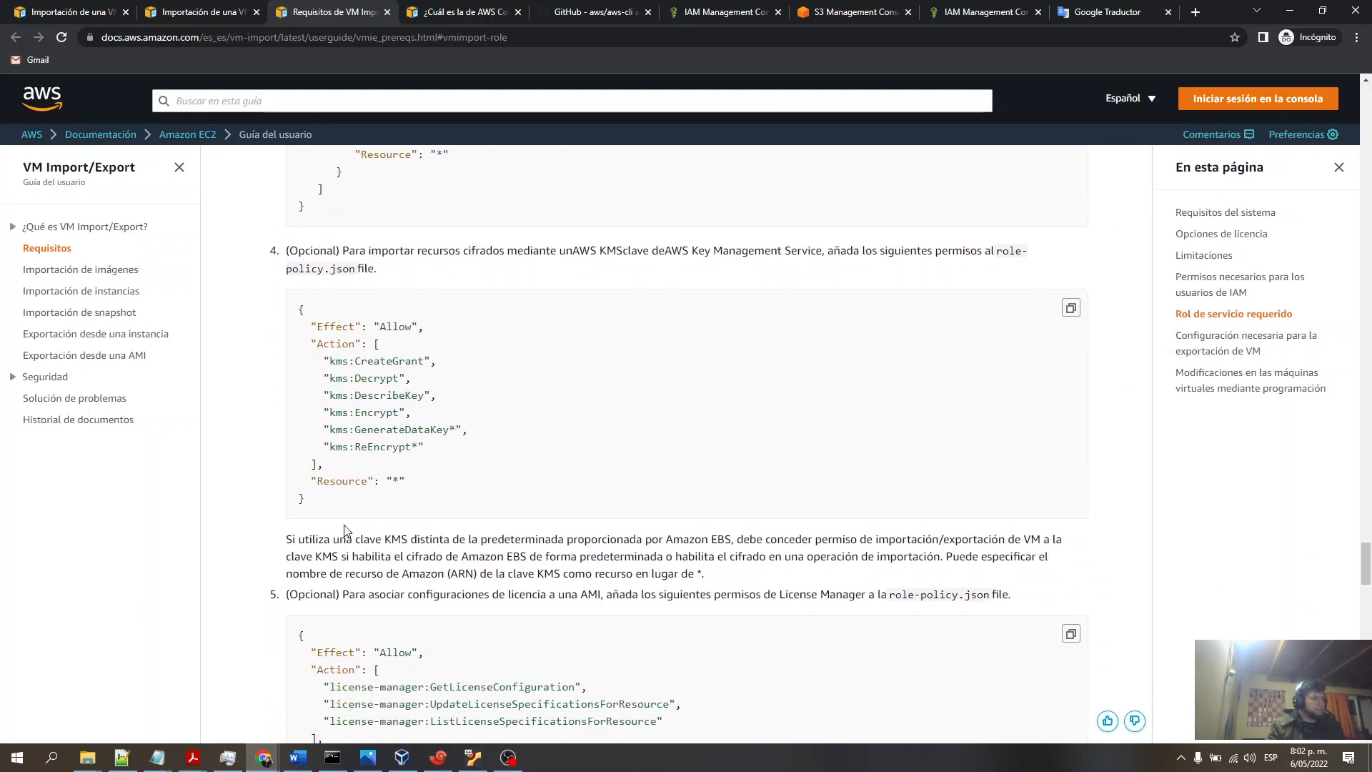
double_click(367, 365)
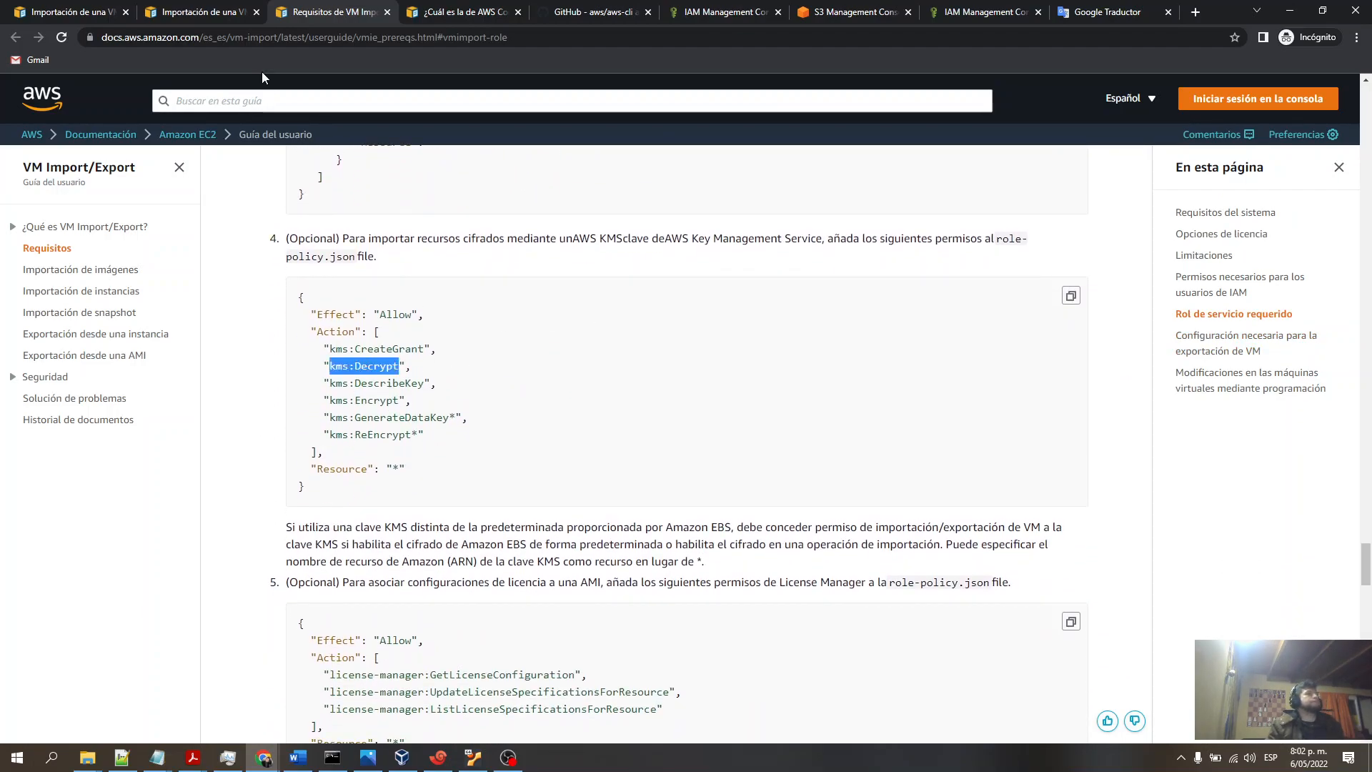
left_click(175, 15)
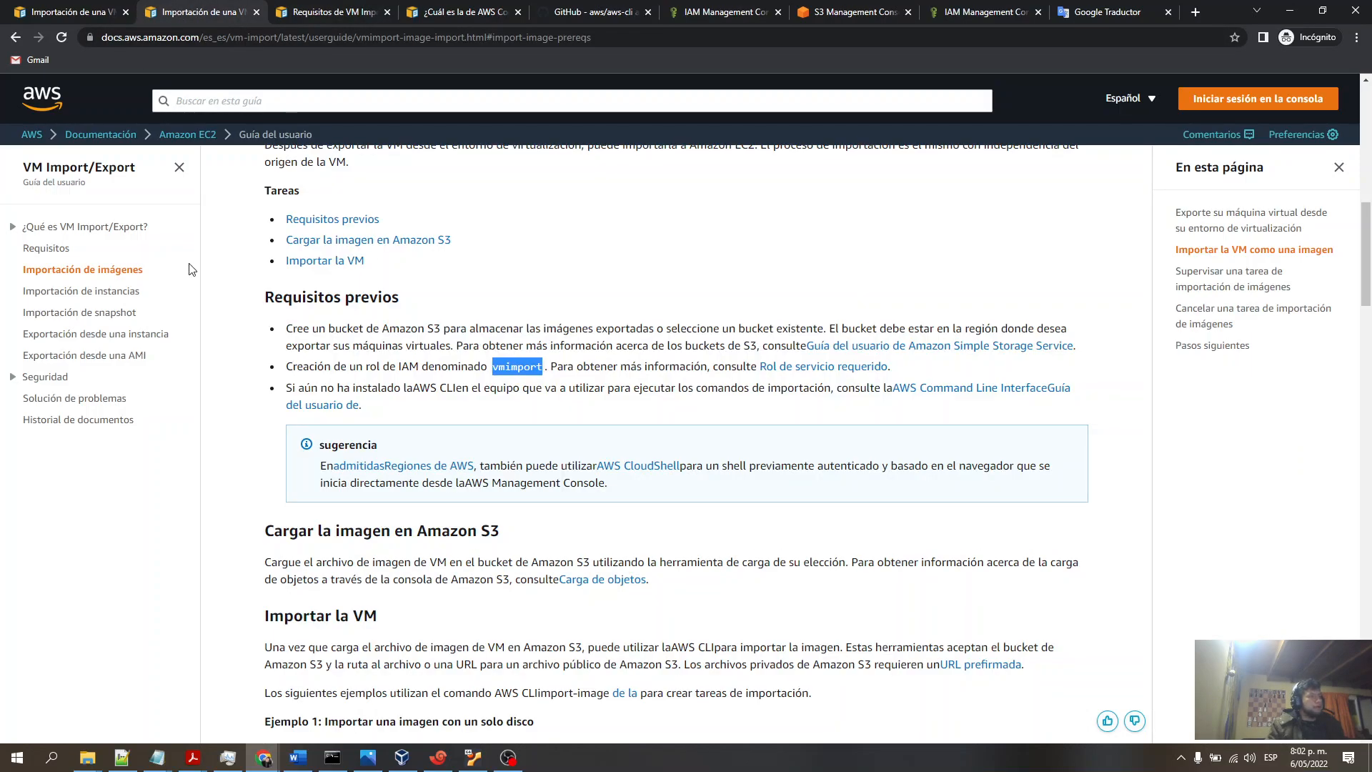
triple_click(565, 368)
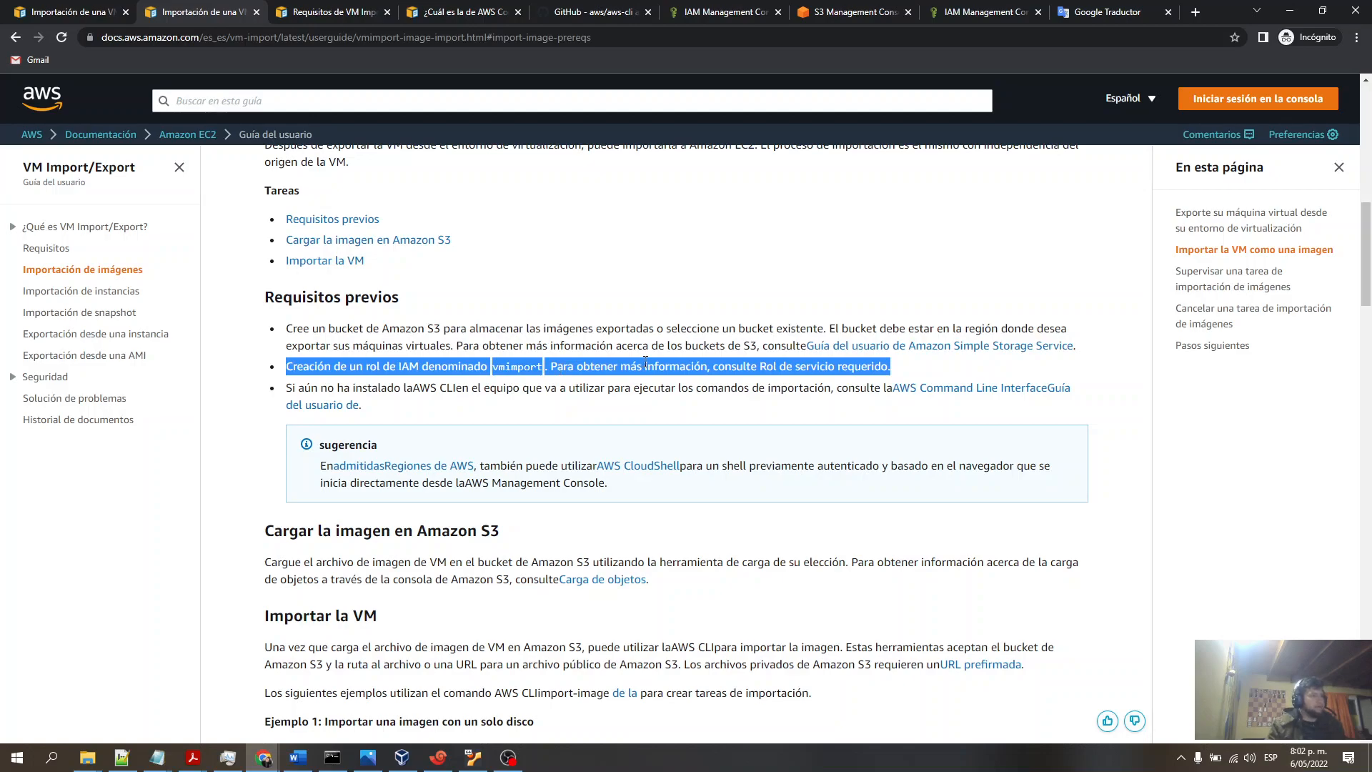
- Highlight the upload-to-Amazon-S3 heading and the OVA format mentioned in the export section of the docs
scroll(513, 319, "down", 4)
left_click_drag(266, 248, 499, 248)
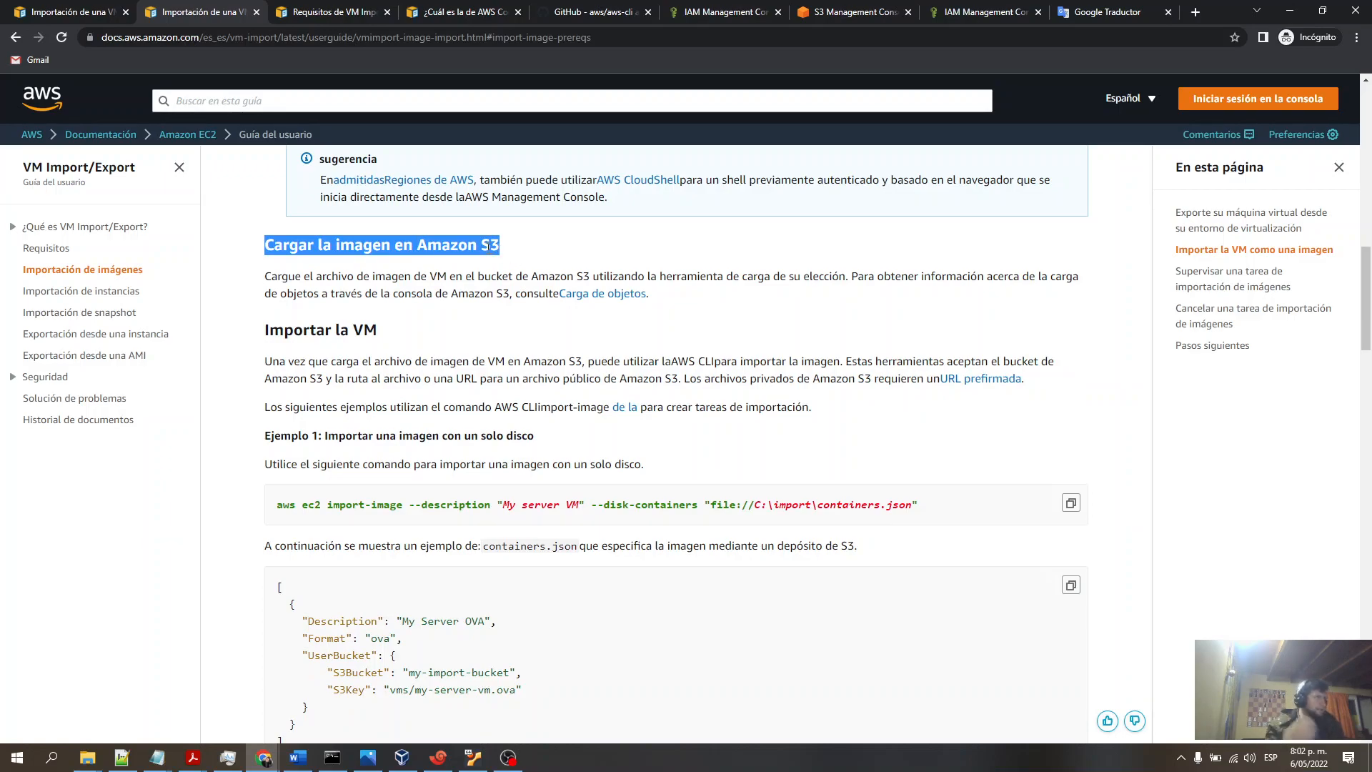
scroll(599, 372, "up", 8)
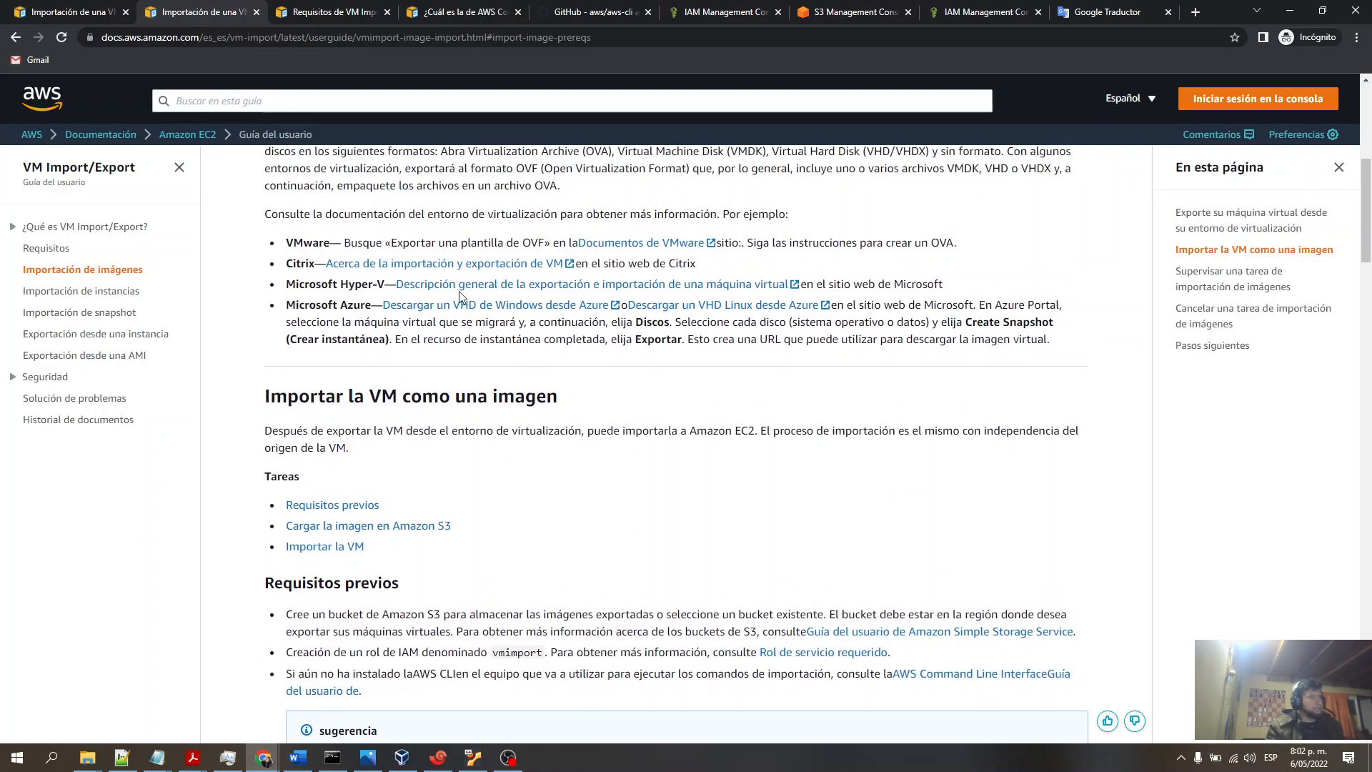
scroll(526, 327, "up", 1)
double_click(947, 315)
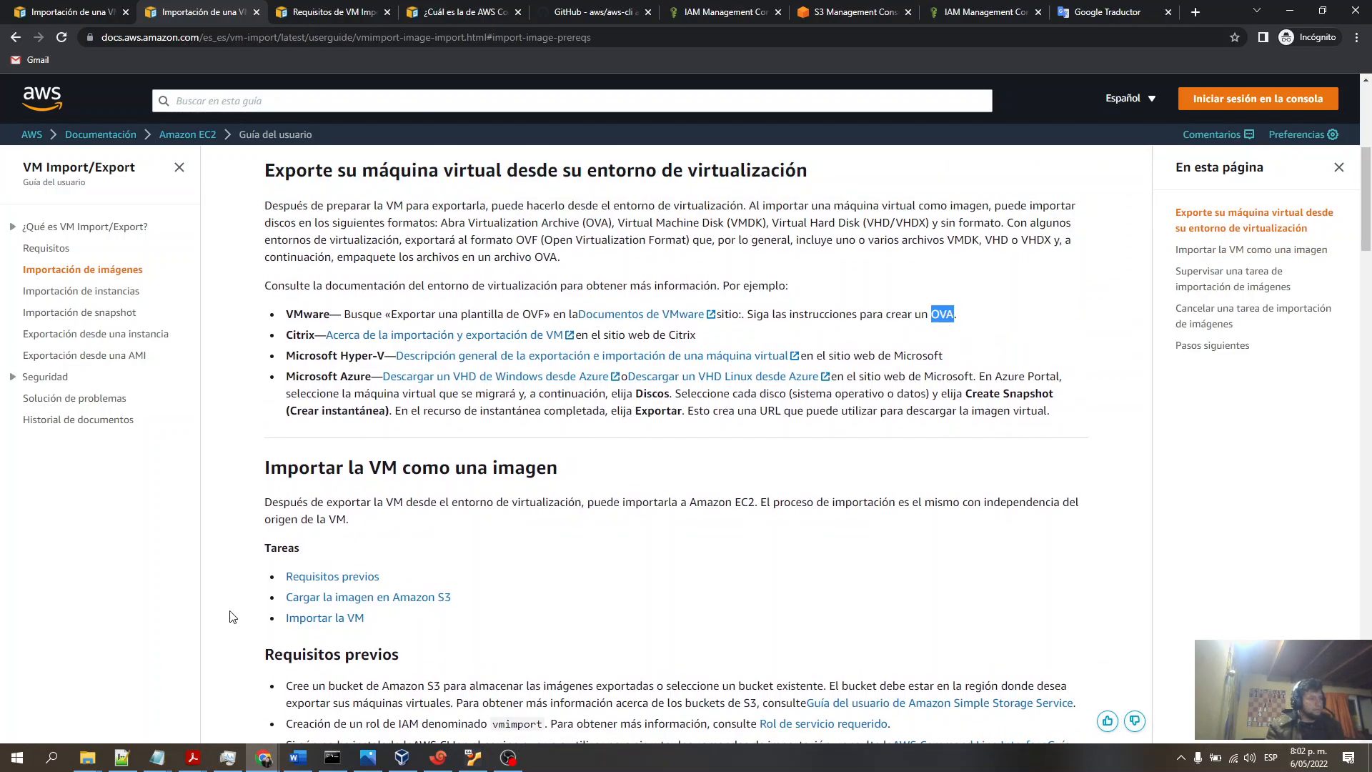
- Open the VirtualBox export wizard for the afsexport VM, review its OVF format and file settings, then close it
left_click(402, 757)
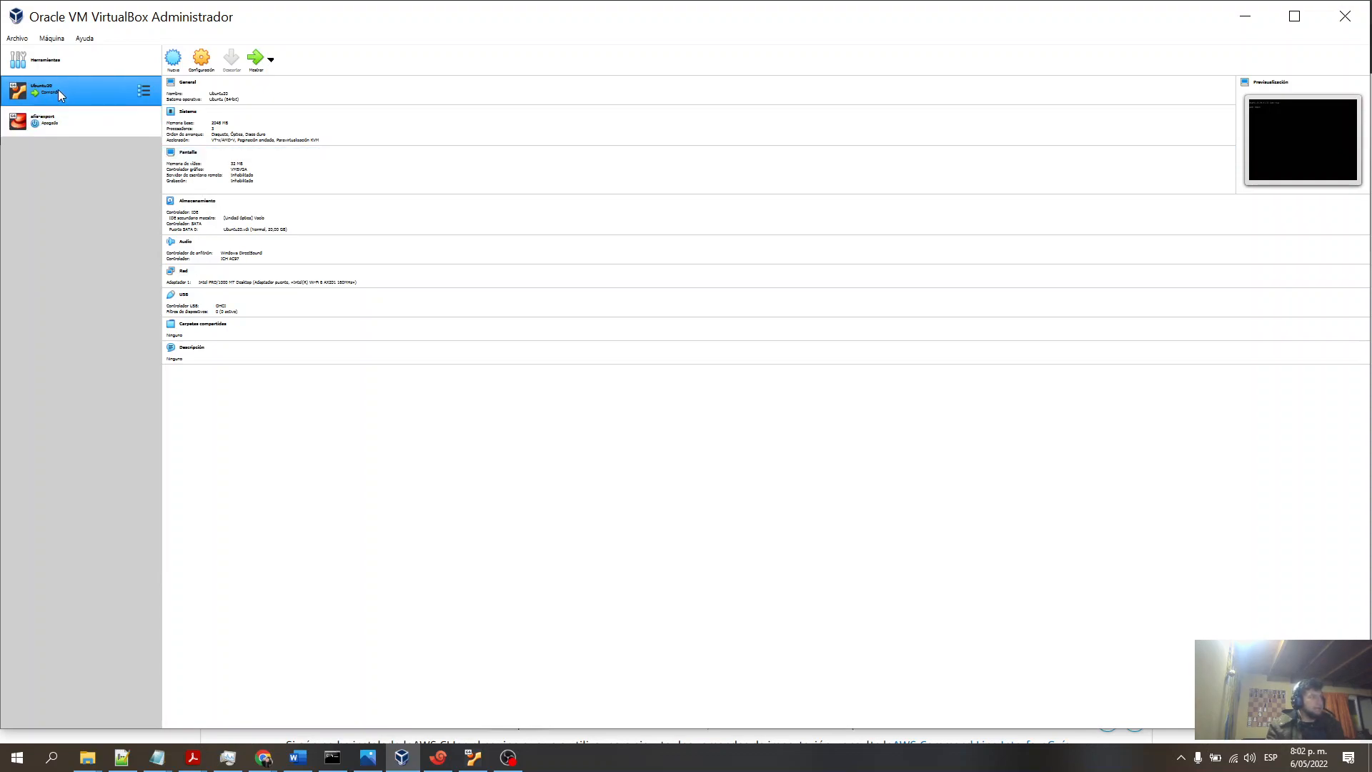
left_click(43, 120)
left_click(31, 83)
left_click(17, 38)
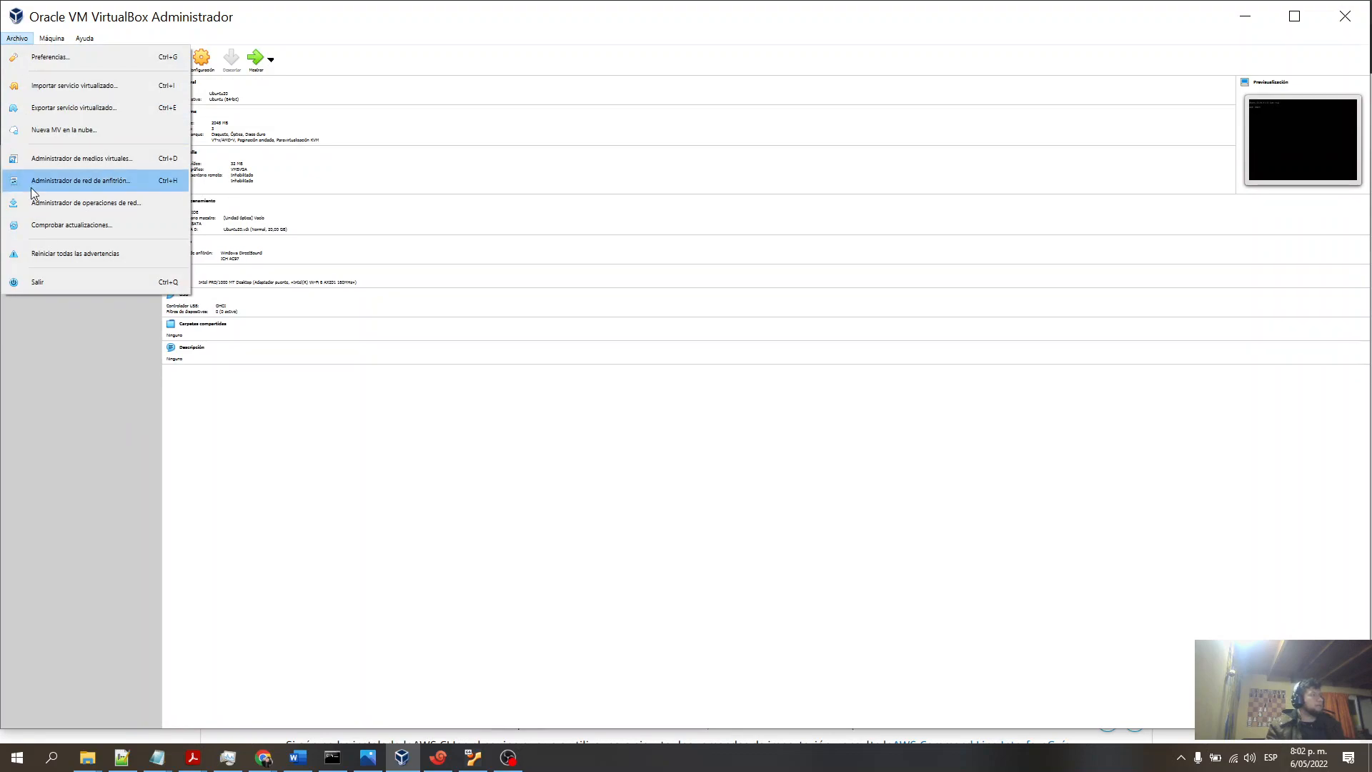
left_click(74, 109)
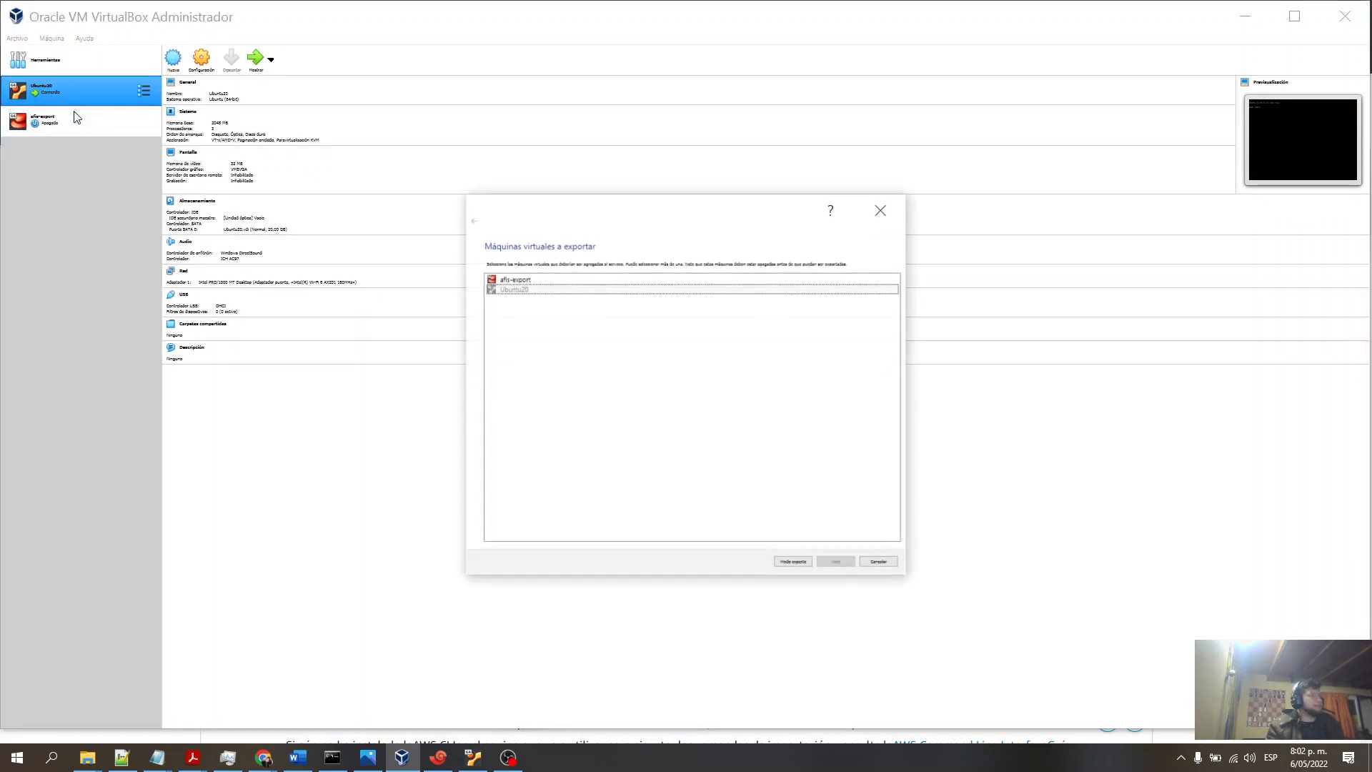
left_click(514, 281)
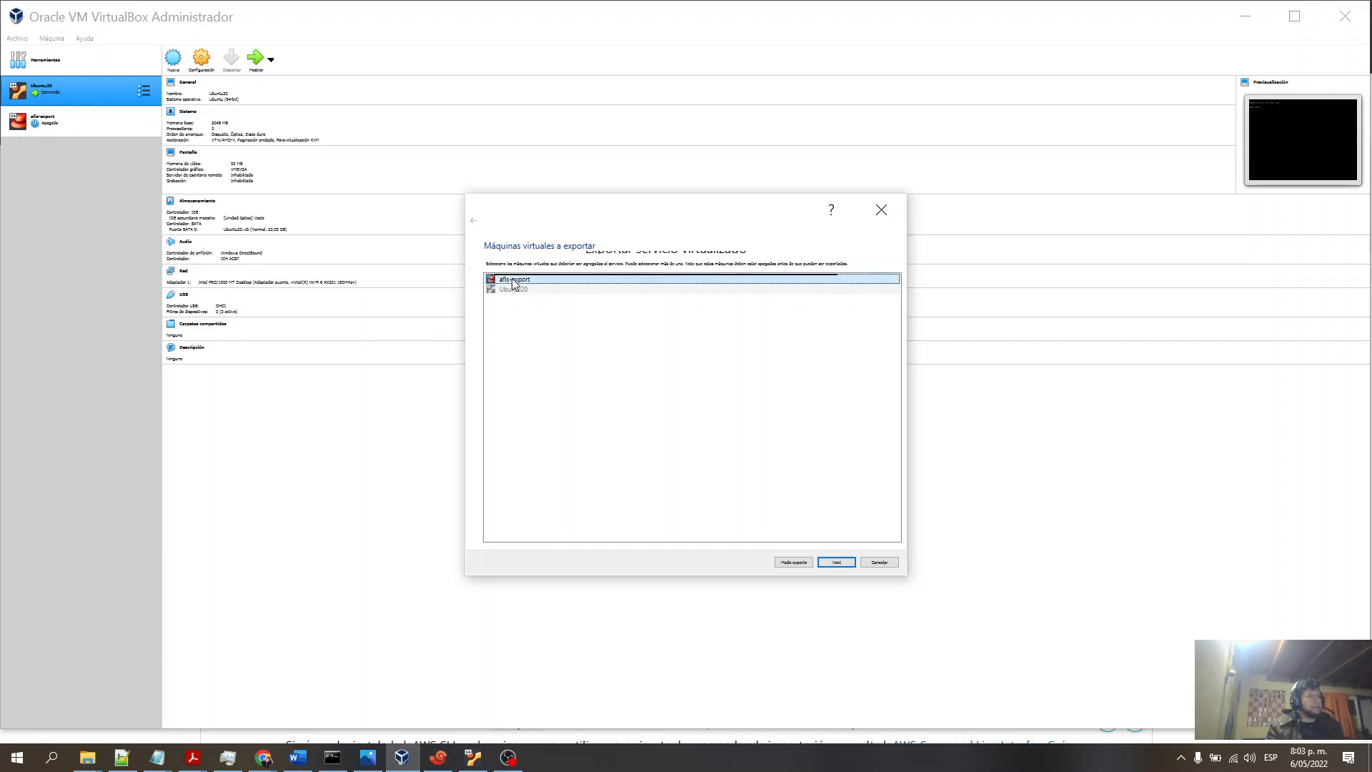
left_click(840, 562)
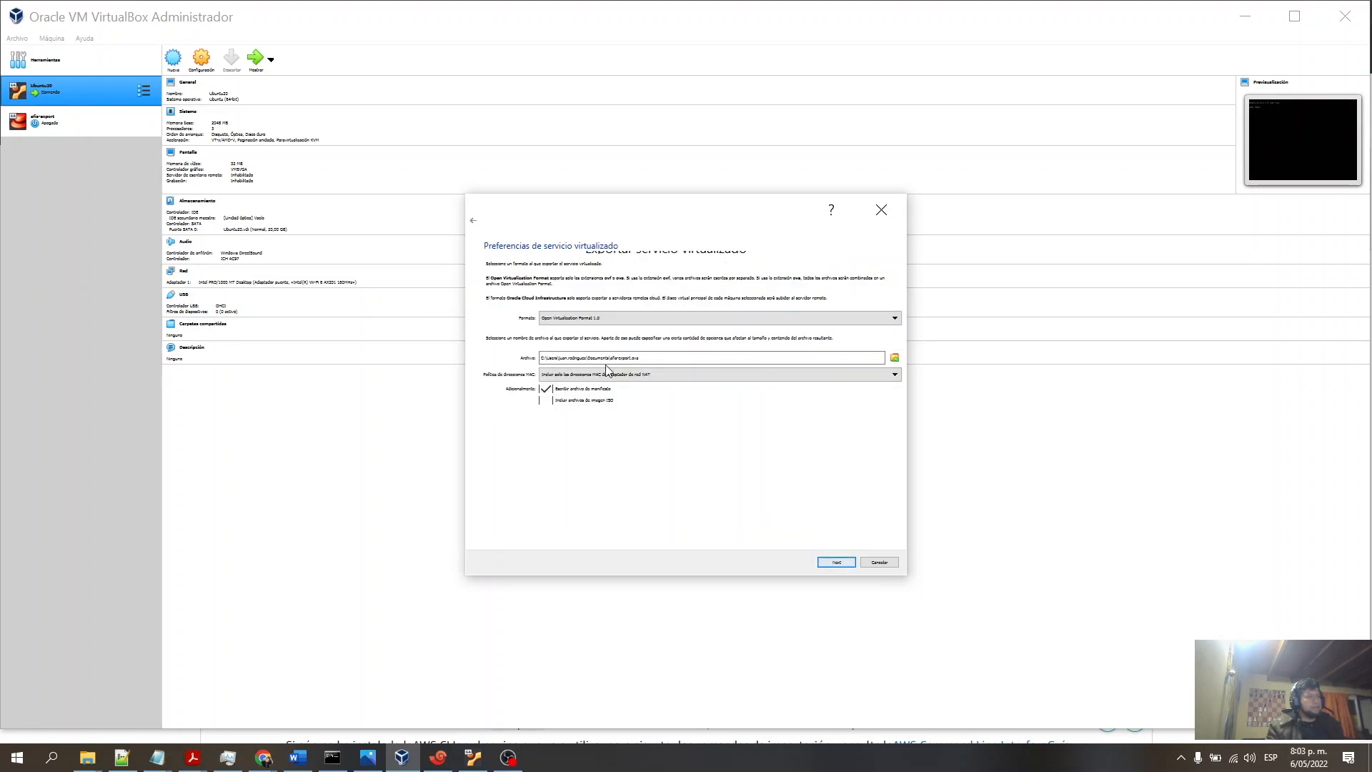
left_click(636, 321)
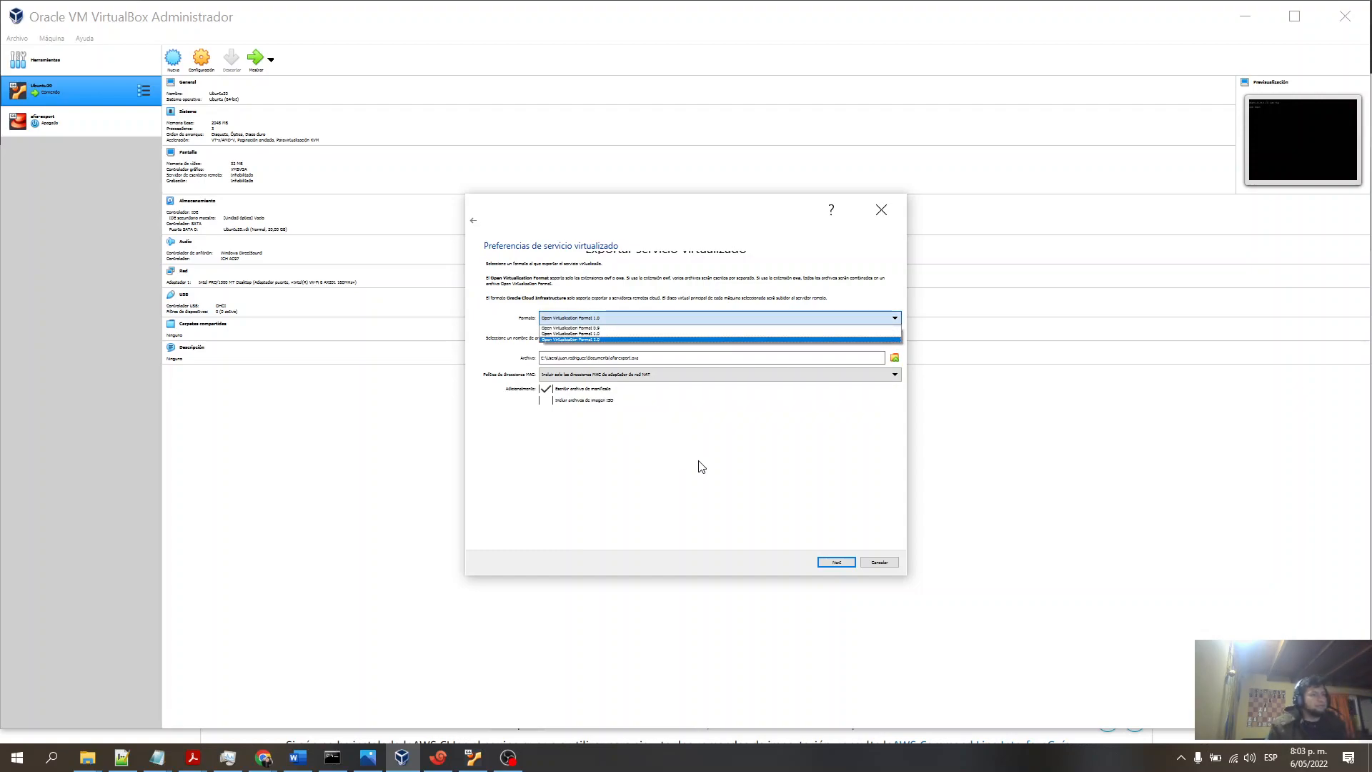
left_click(665, 359)
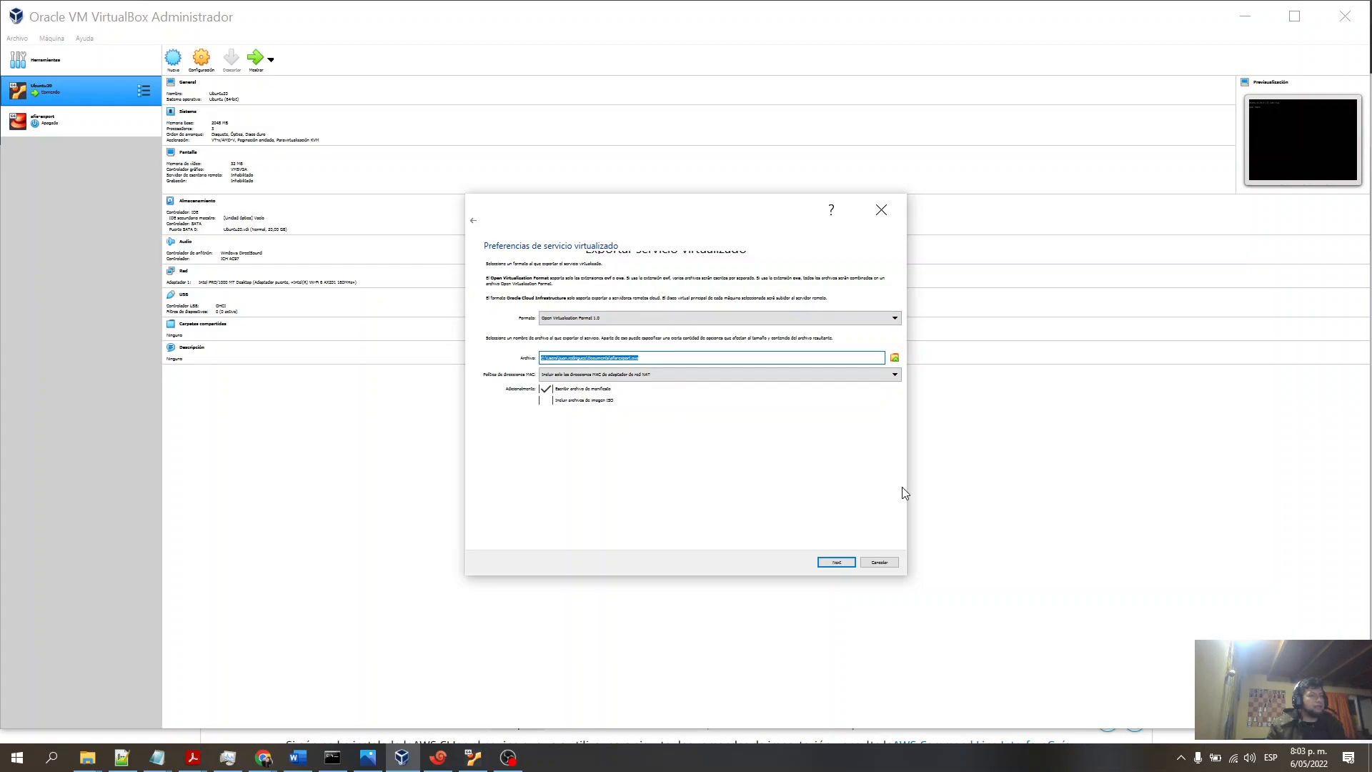
left_click(884, 207)
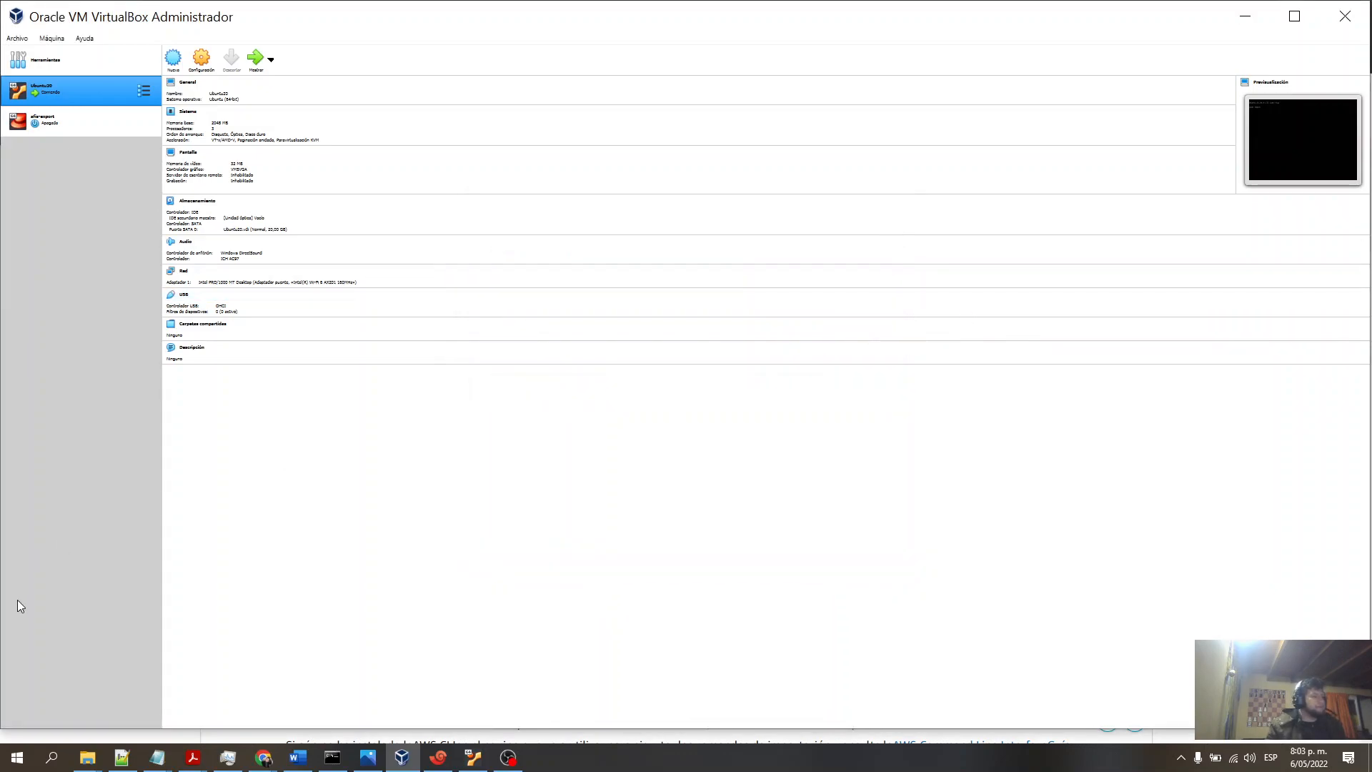
left_click(1233, 20)
- Open the Virtual folder and view the properties of the exported Ubuntu20.ova file
mouse_move(87, 756)
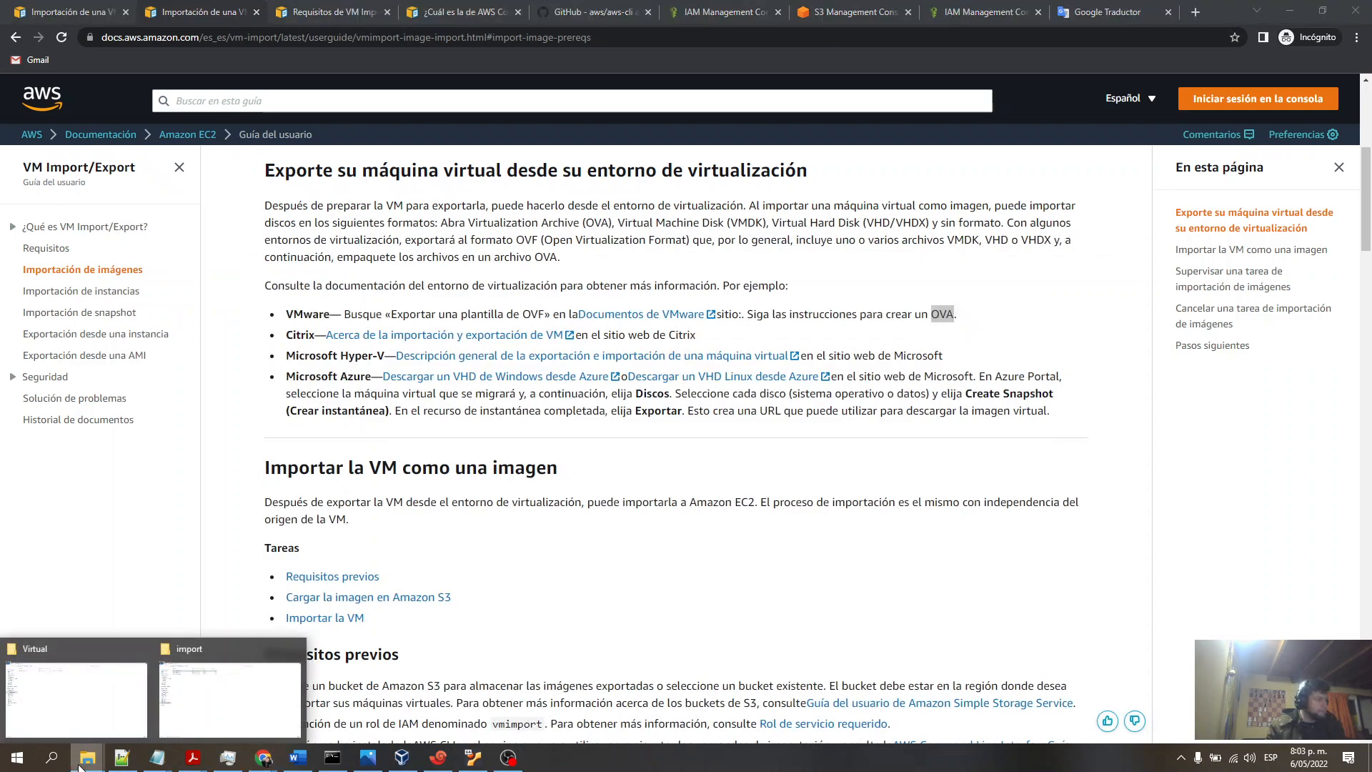
left_click(73, 714)
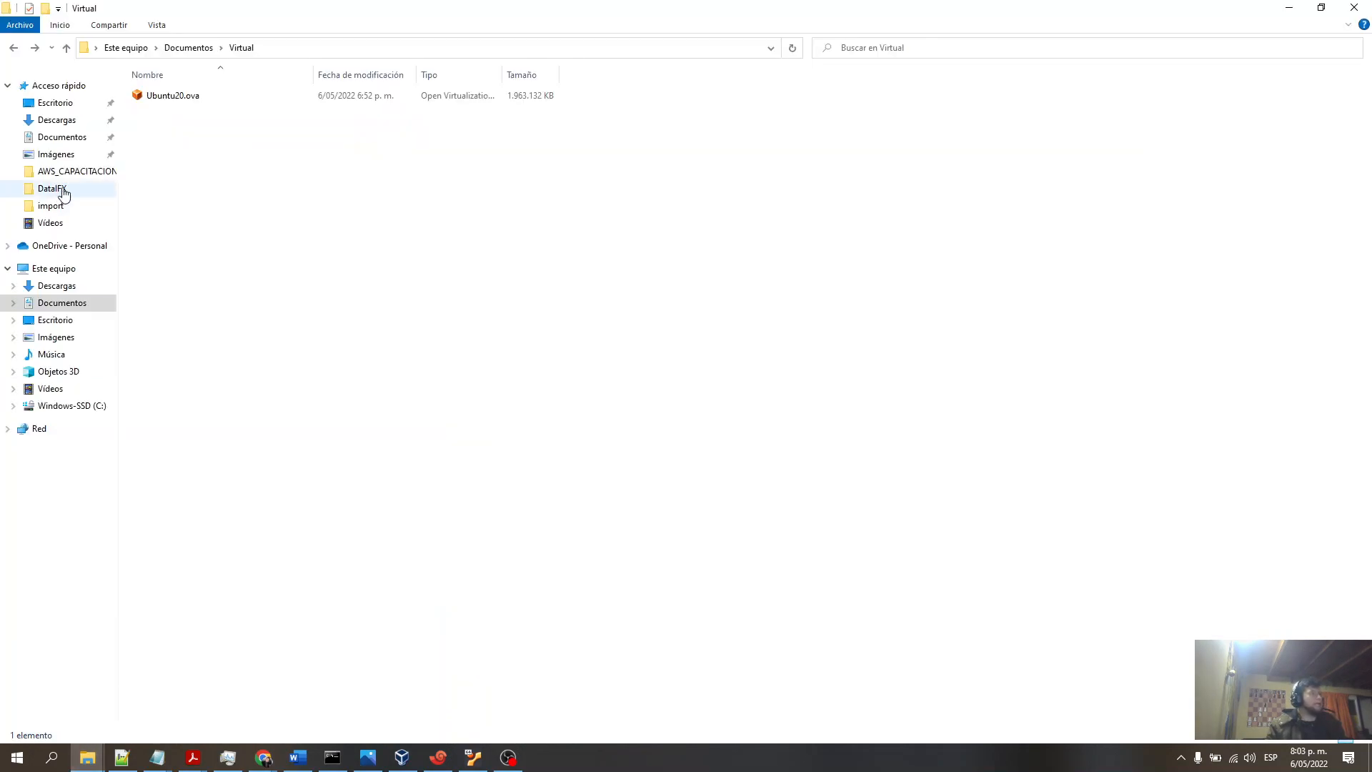
left_click(178, 98)
right_click(179, 98)
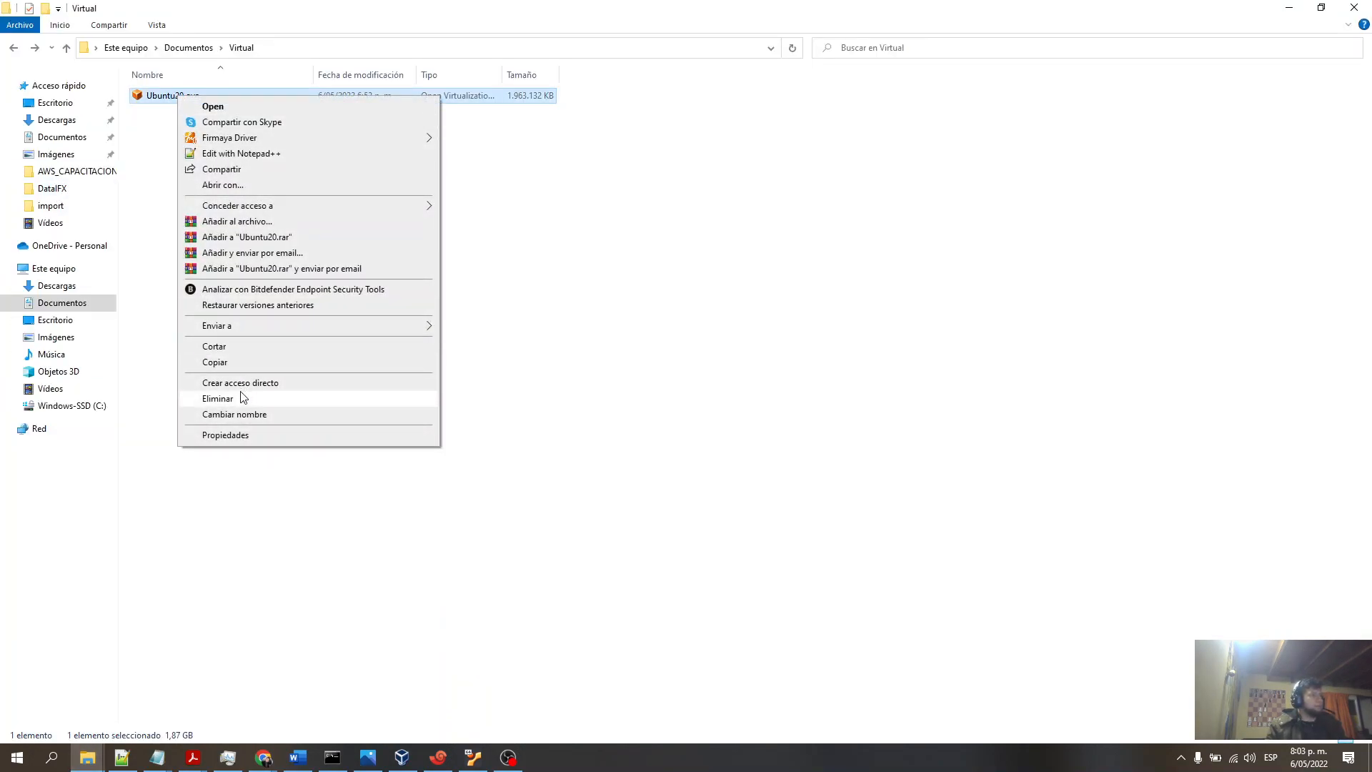
left_click(224, 433)
left_click_drag(353, 112, 452, 139)
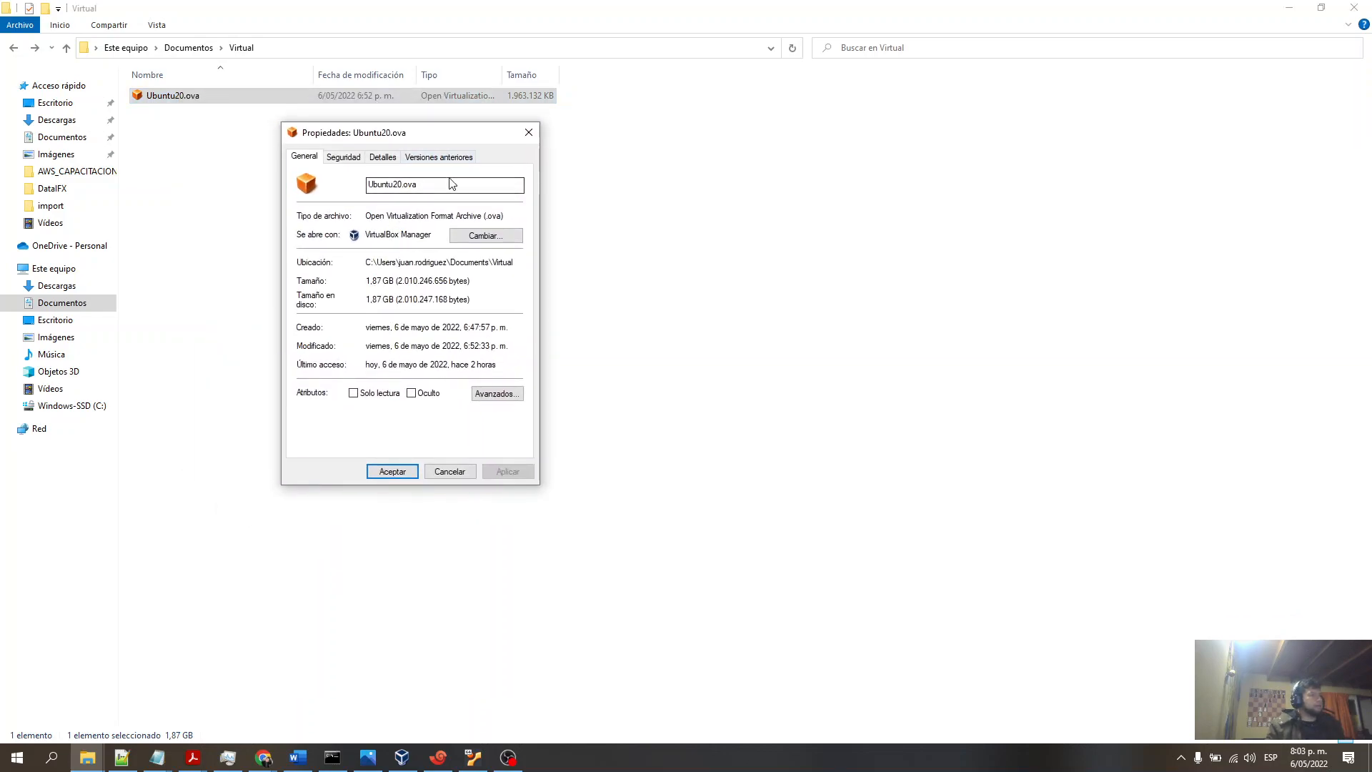
double_click(423, 187)
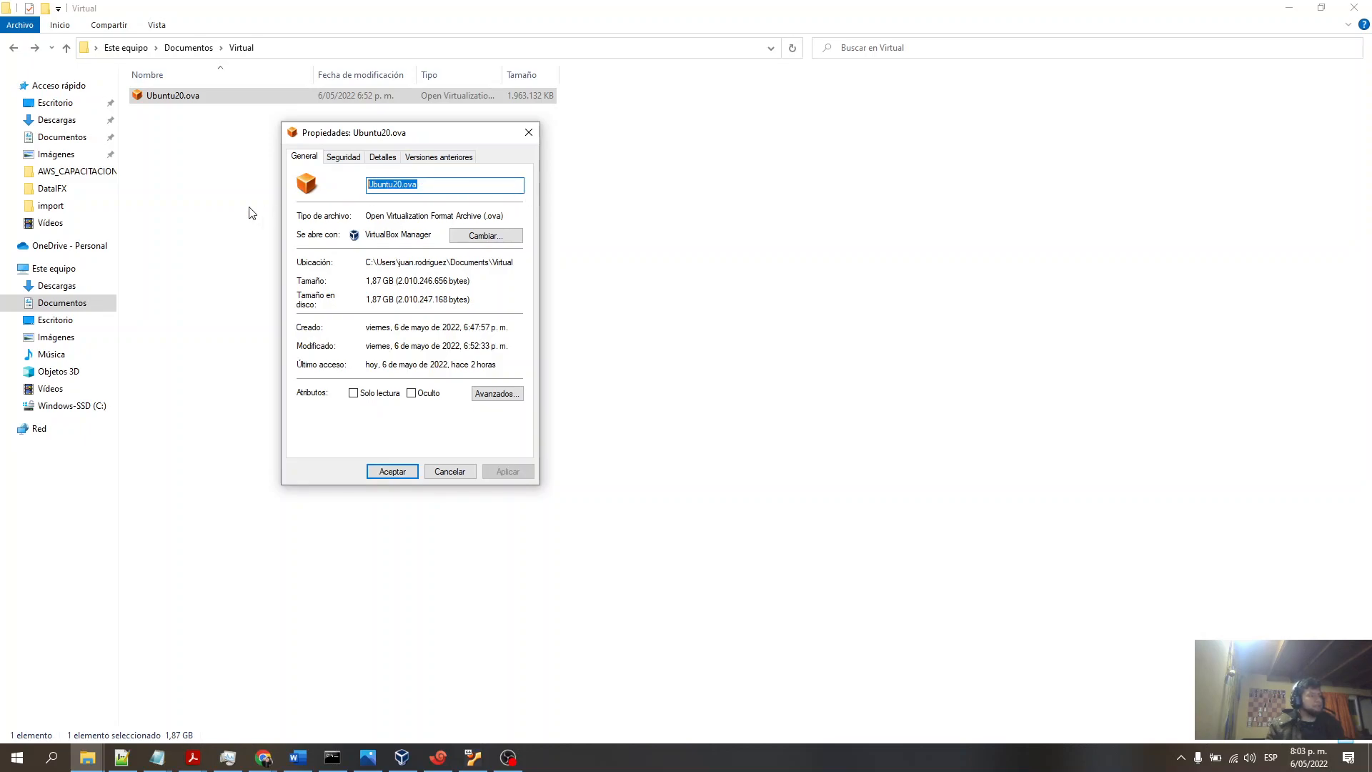
mouse_move(434, 140)
left_mouse_down()
mouse_move(379, 133)
mouse_move(436, 129)
left_mouse_up()
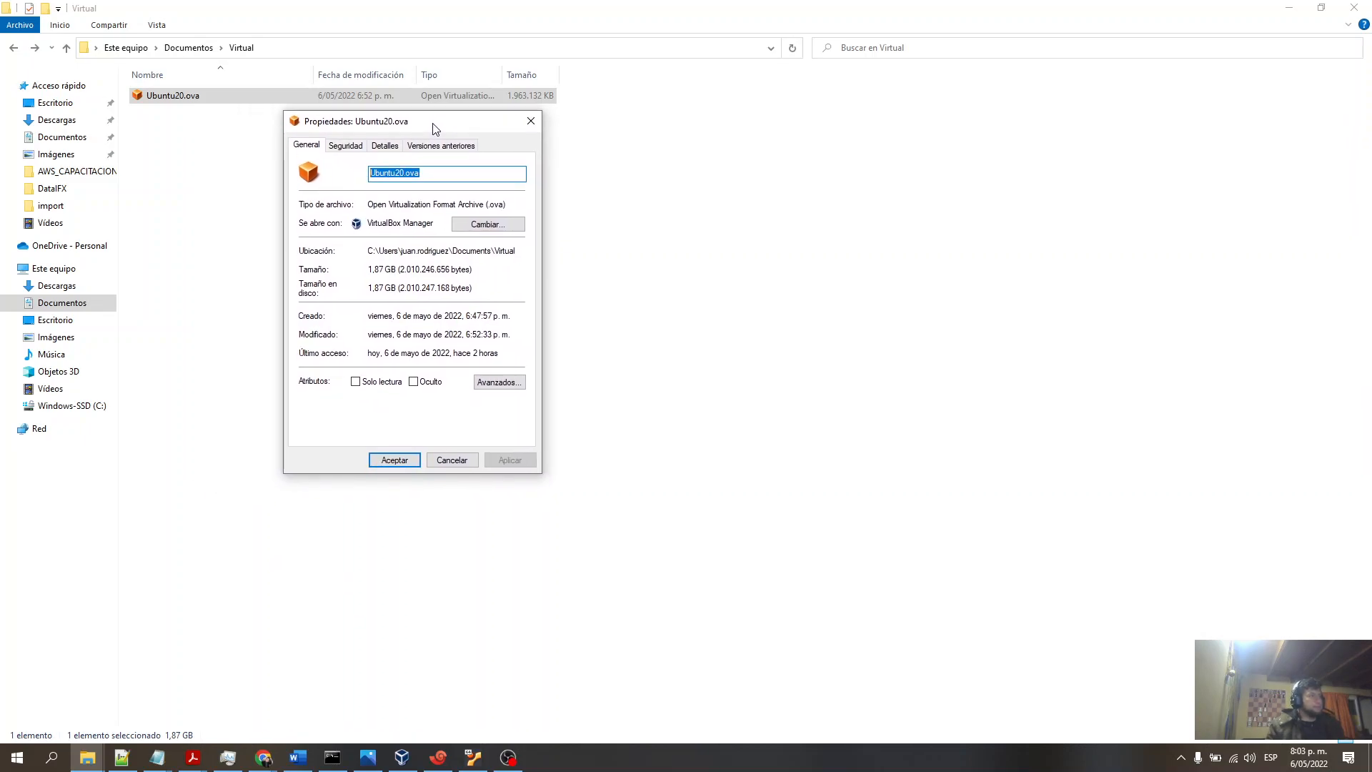
left_click(531, 121)
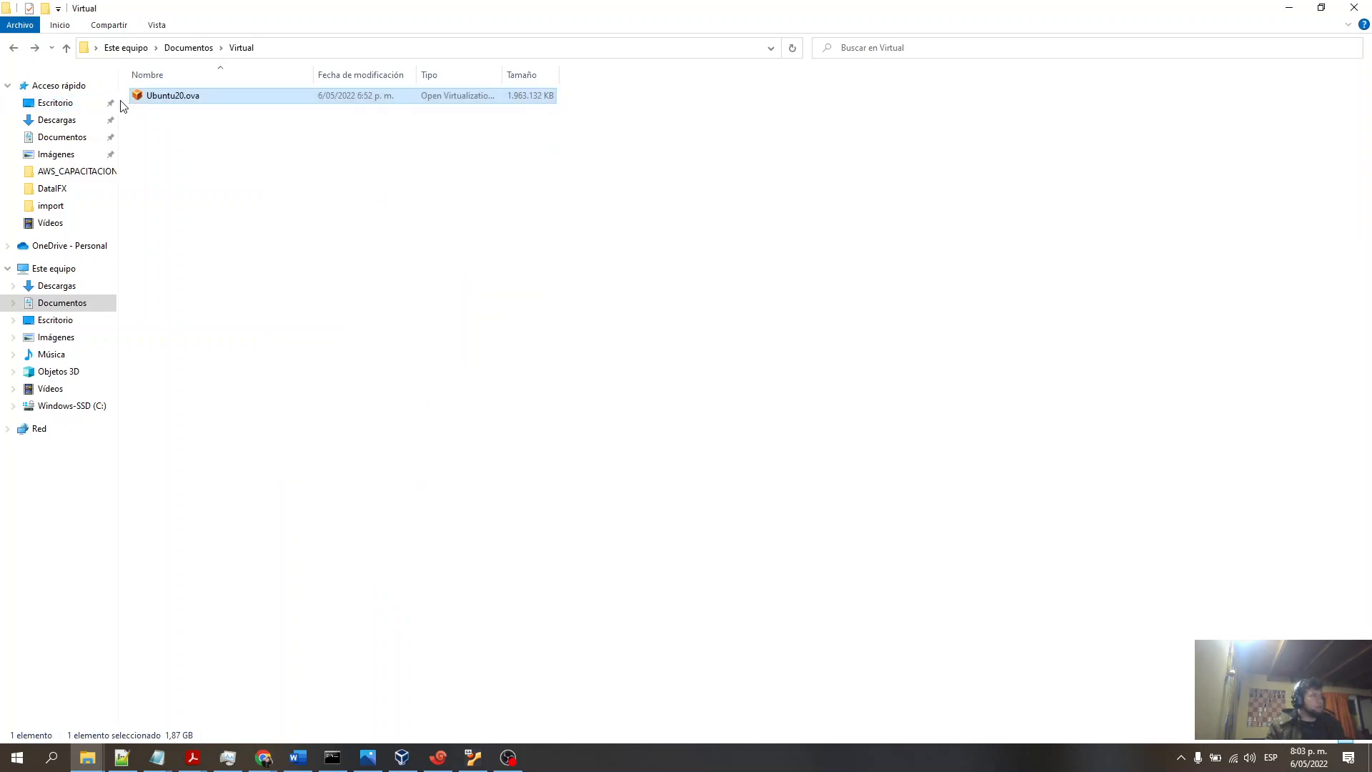
left_click(163, 97)
key("Escape")
left_click(508, 758)
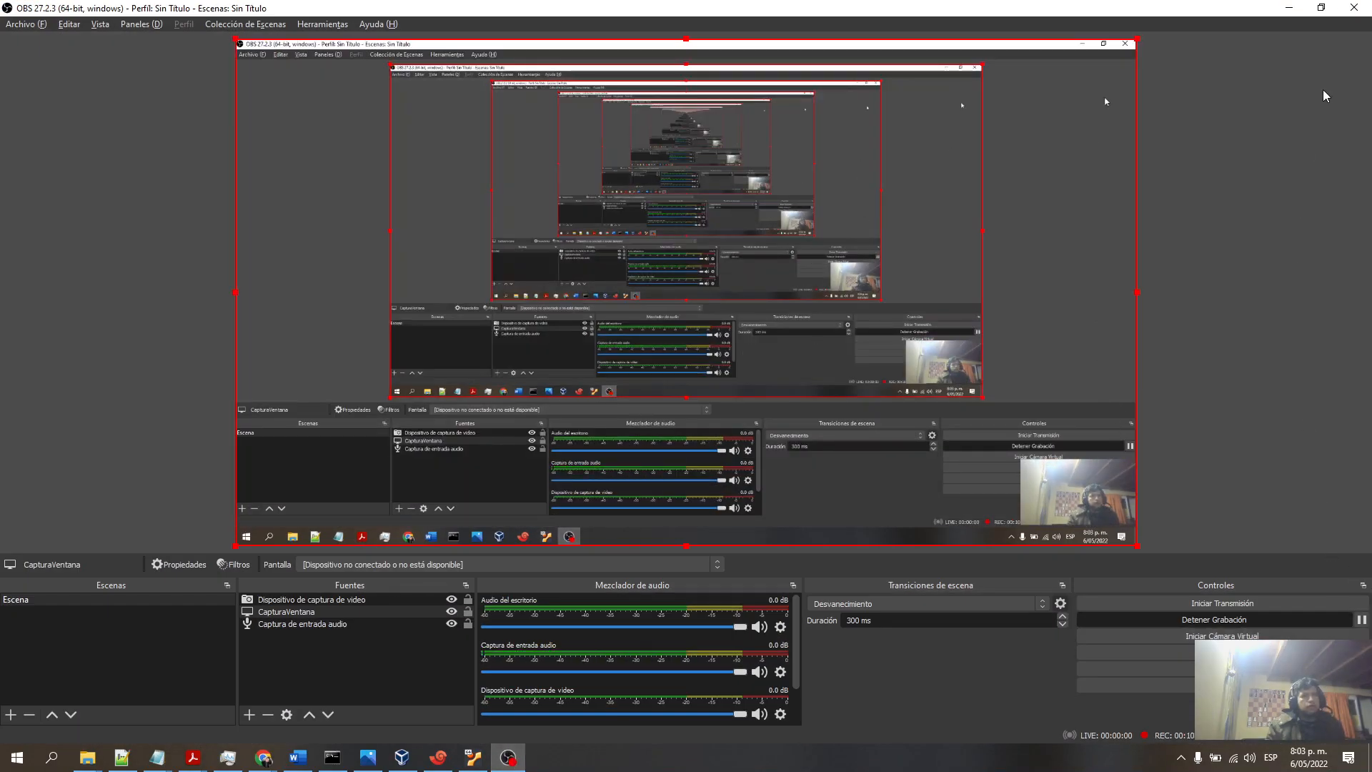
left_click(1289, 7)
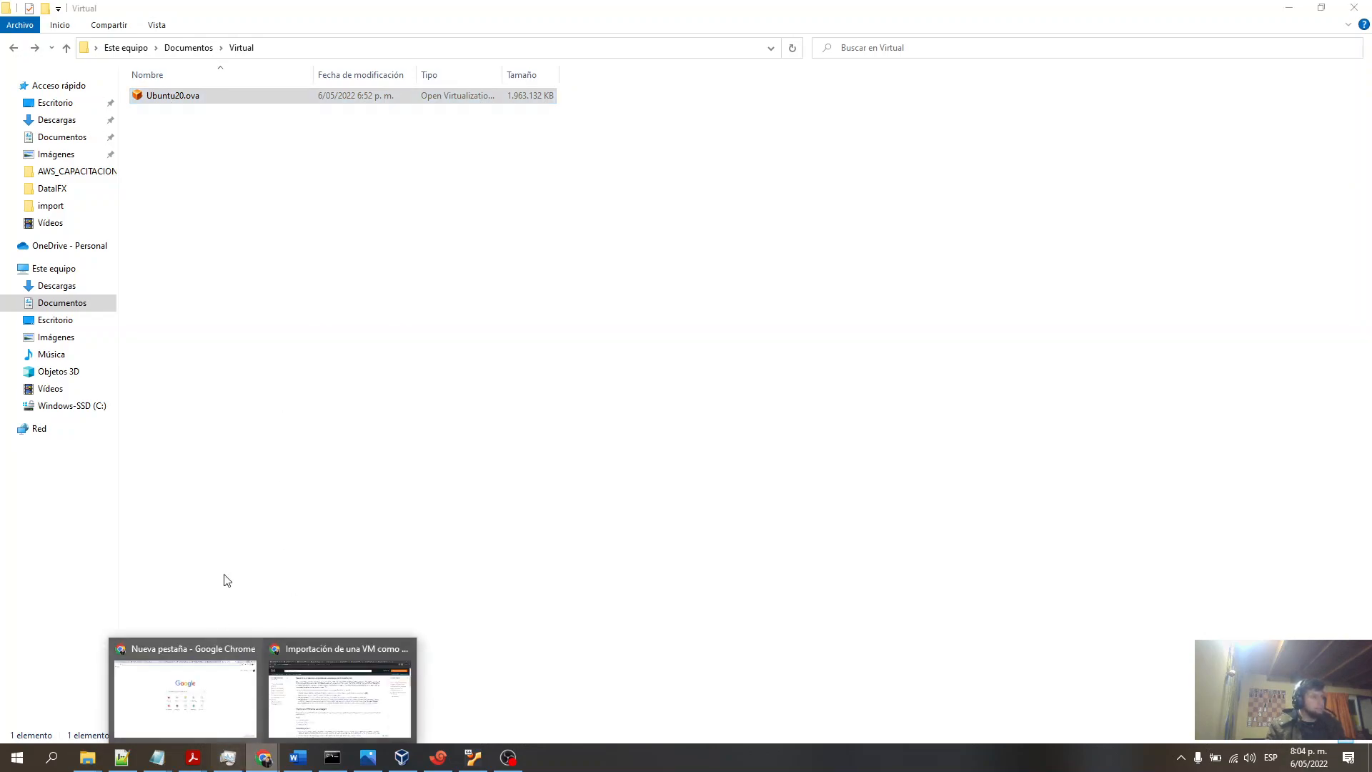
- Open the mybucketdemojuan bucket in the S3 console and select the uploaded Ubuntu20.ova object
left_click(289, 650)
left_click(822, 13)
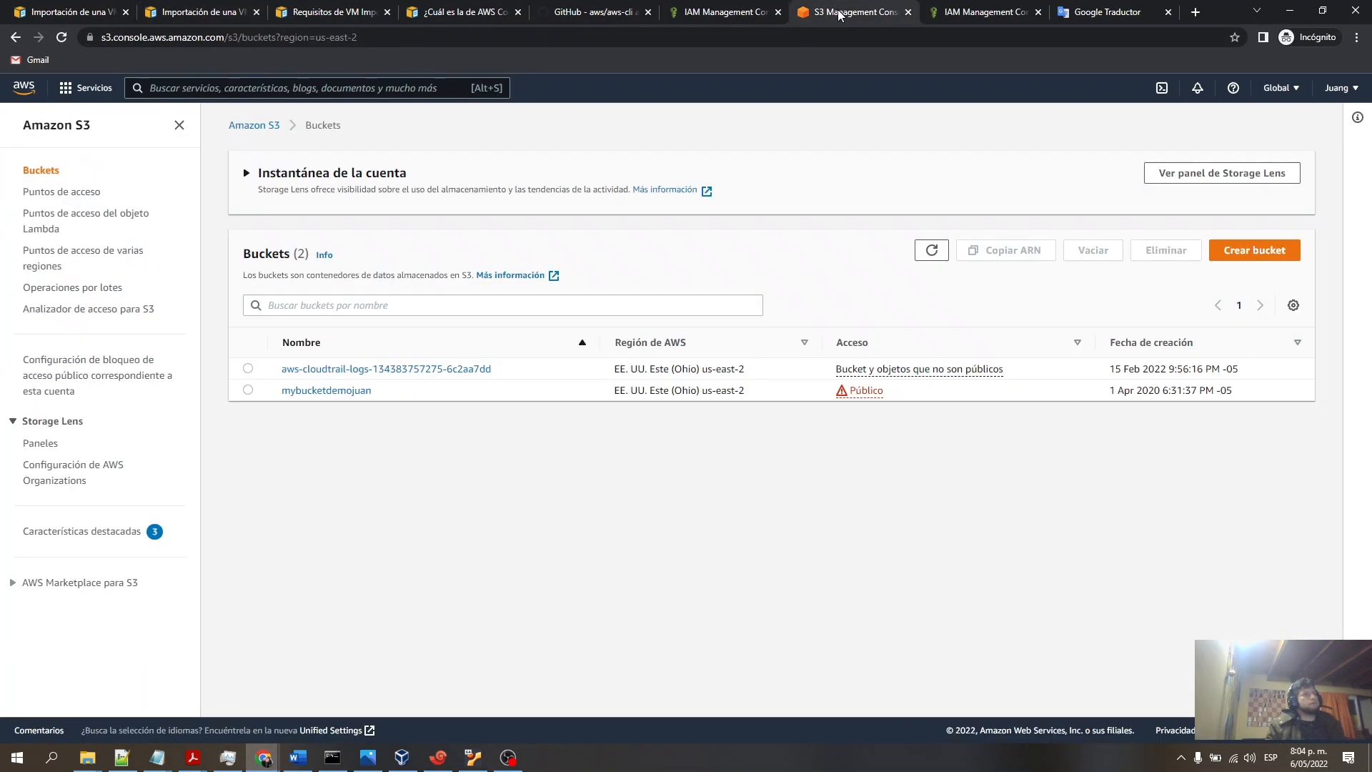
left_click(315, 390)
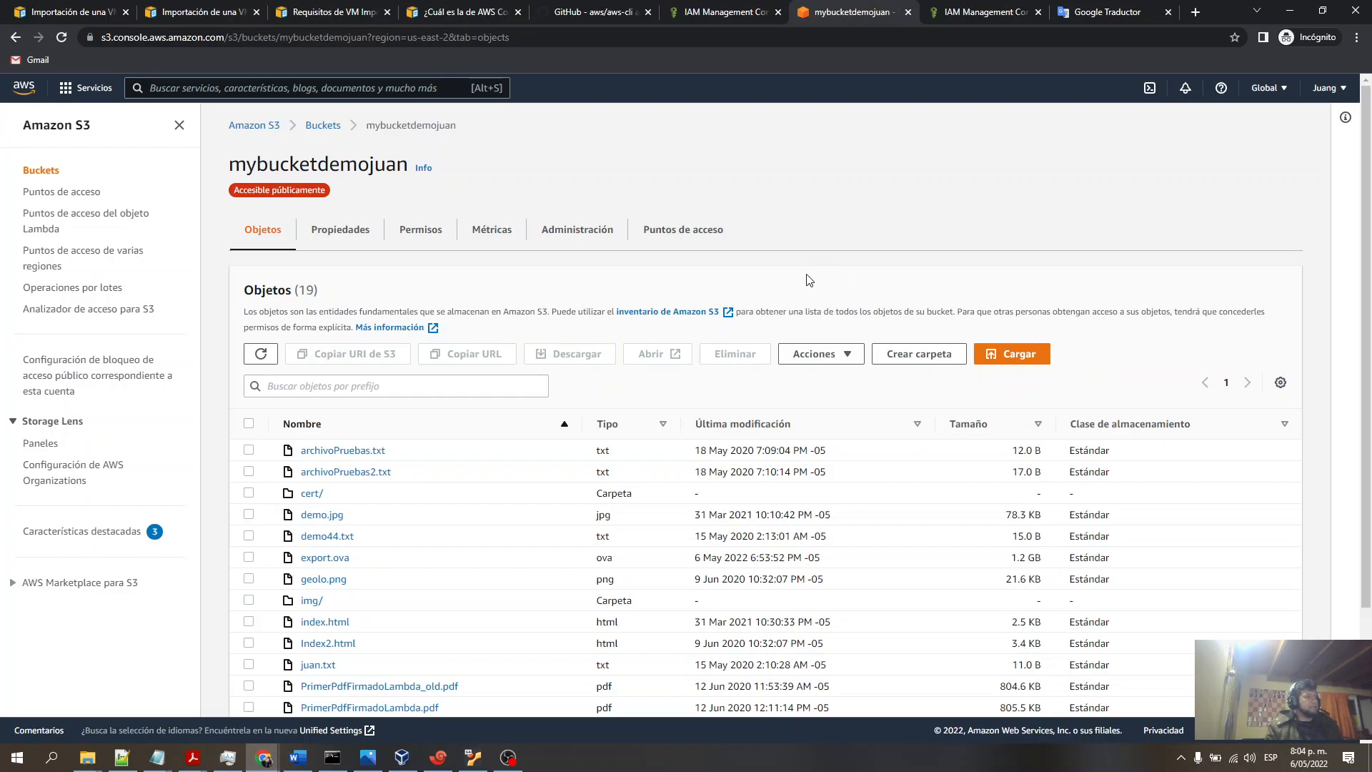
scroll(820, 293, "down", 2)
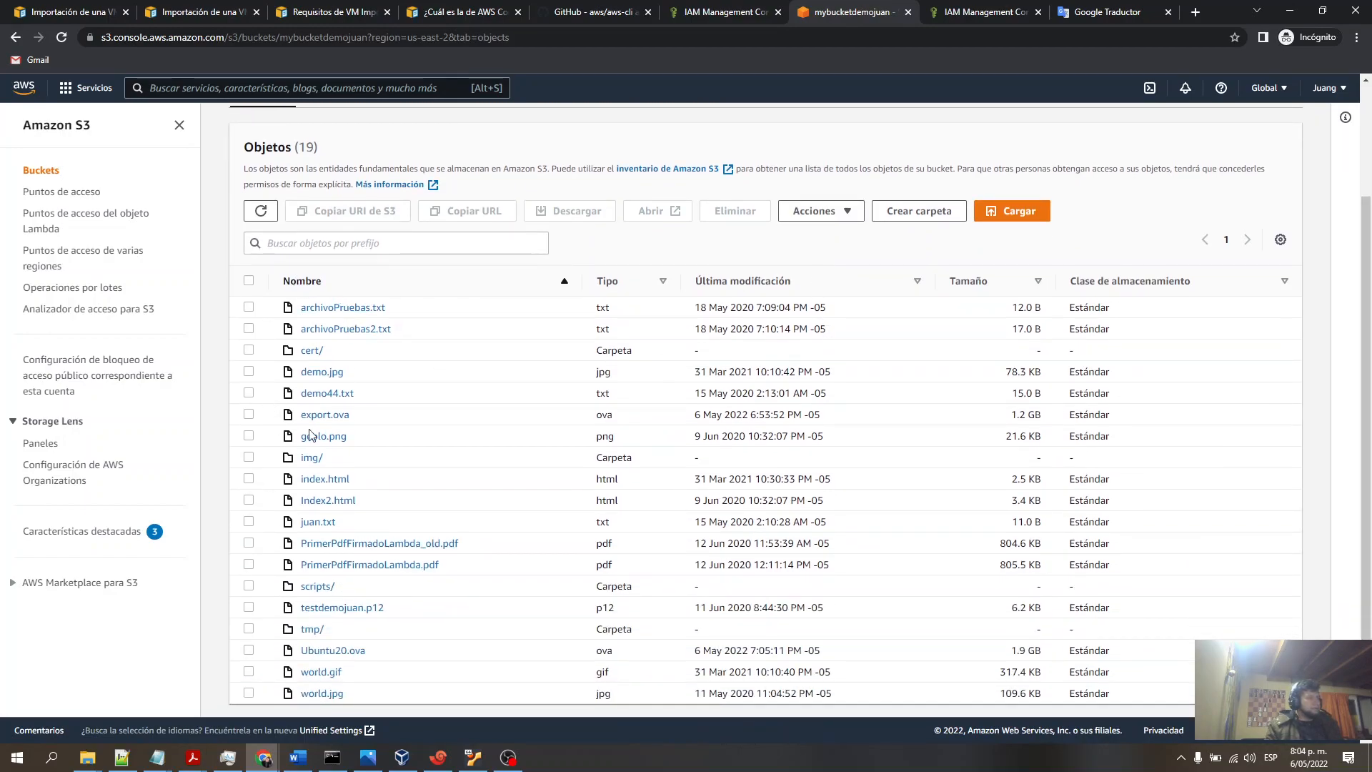
scroll(481, 438, "down", 1)
left_click(249, 635)
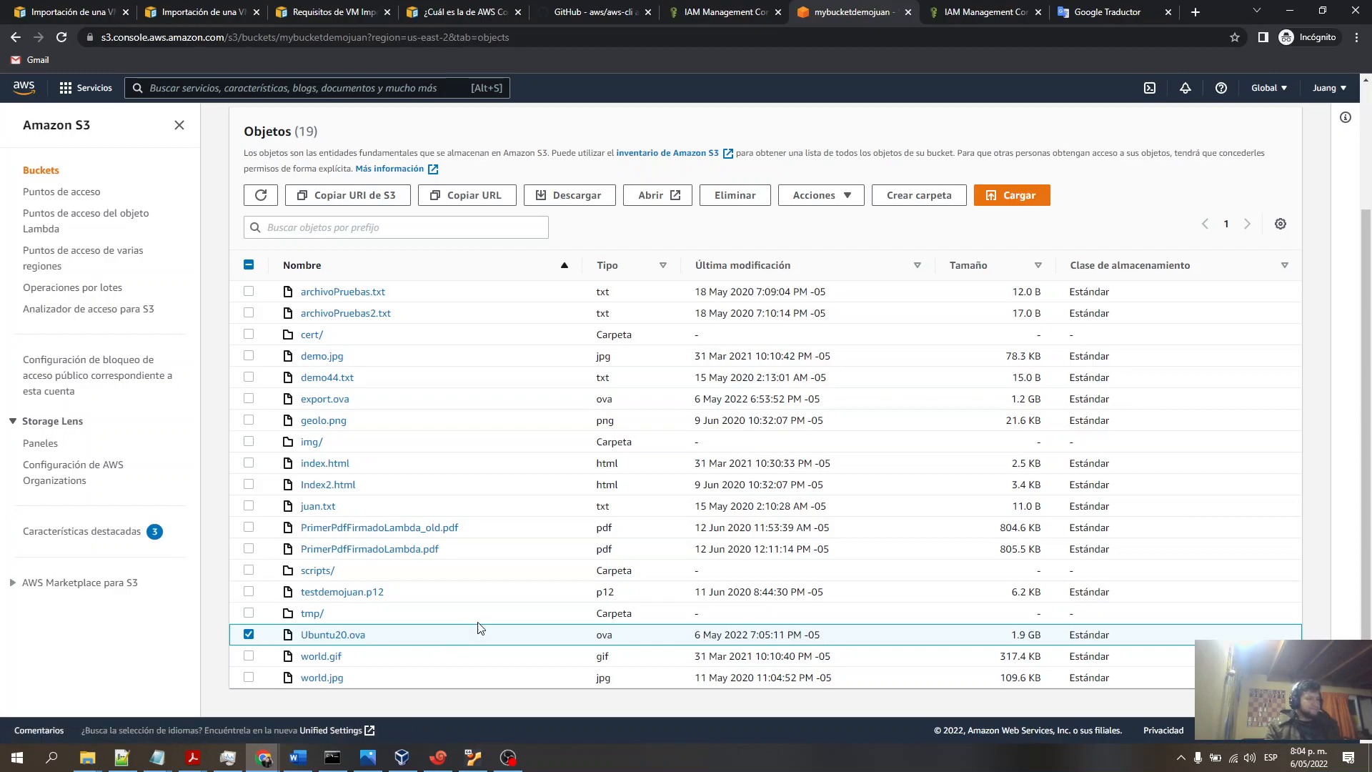
scroll(479, 629, "up", 3)
scroll(479, 625, "down", 3)
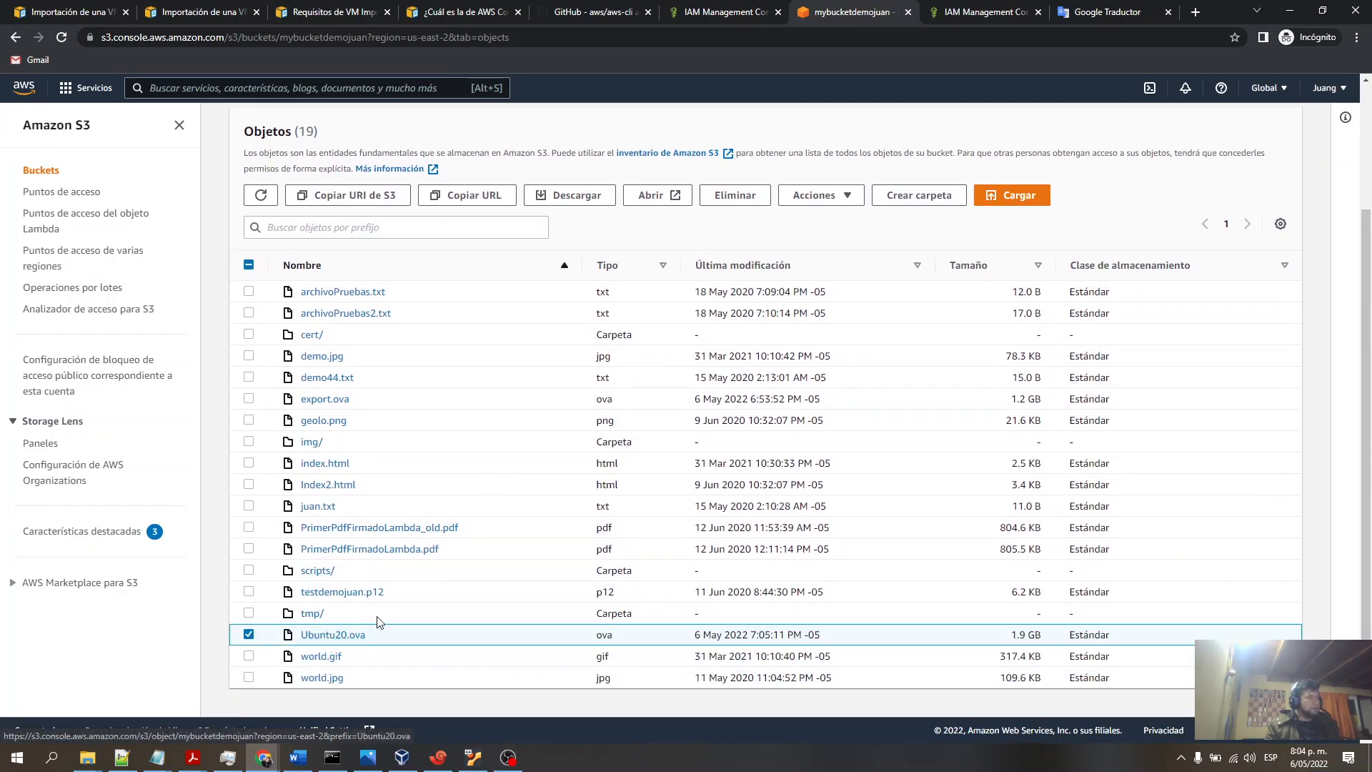
scroll(377, 620, "up", 2)
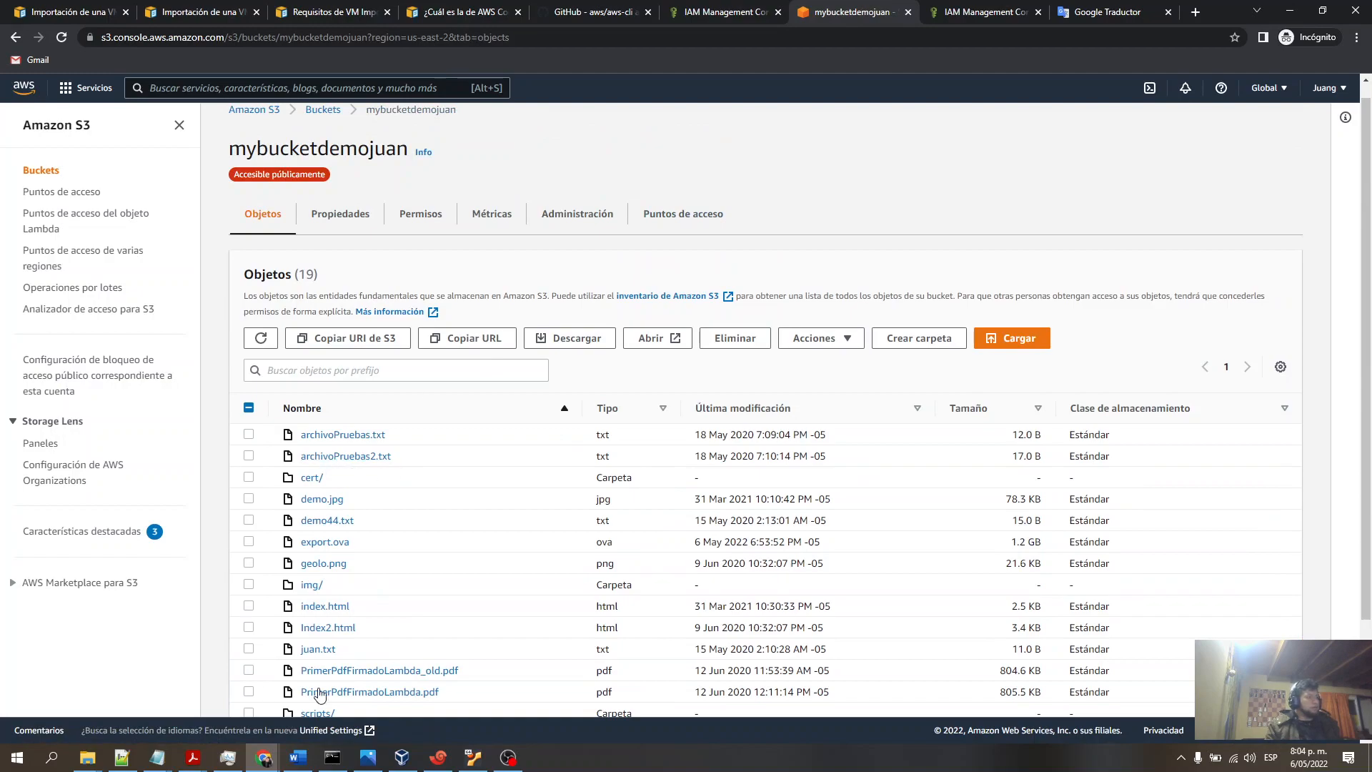
- Highlight containers.json and its S3Bucket and S3Key values in the documented import example
left_click(198, 13)
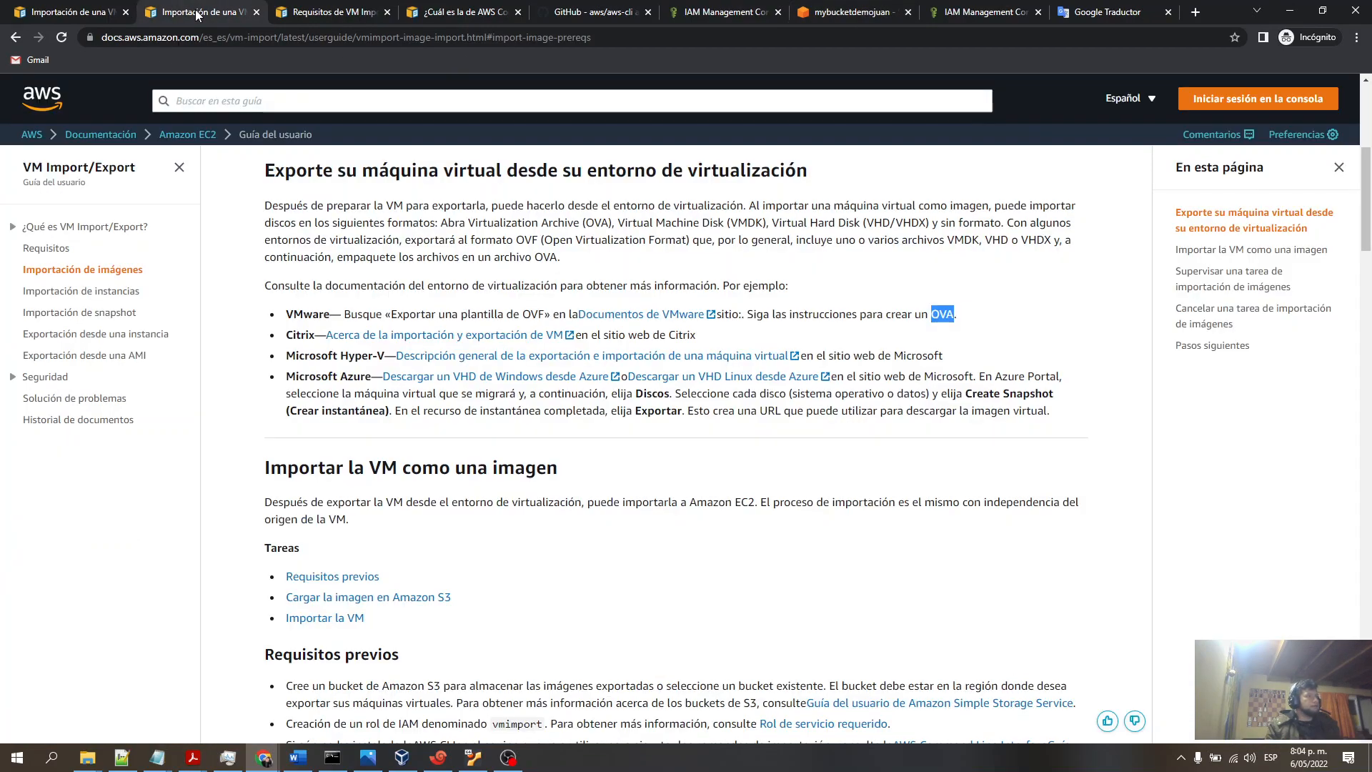
scroll(511, 450, "down", 10)
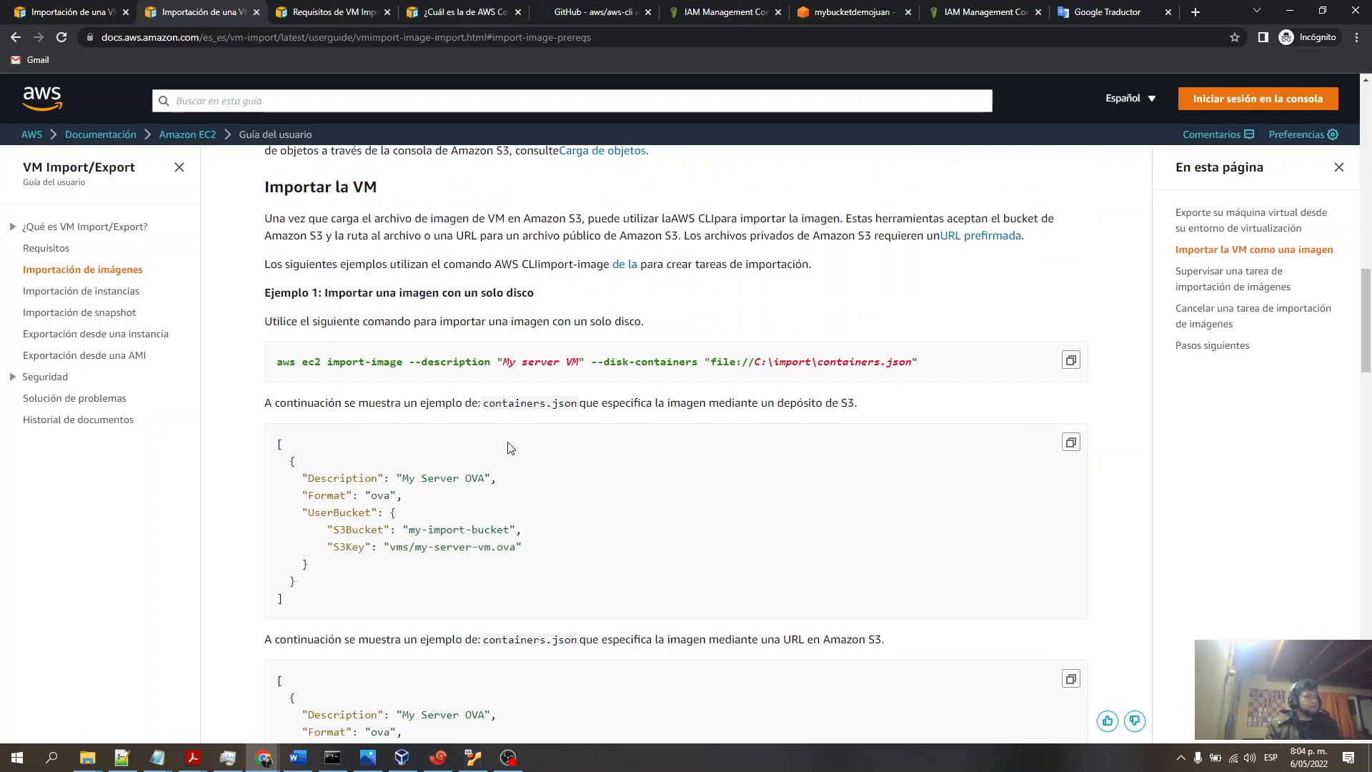
scroll(510, 450, "up", 1)
left_click_drag(486, 475, 577, 475)
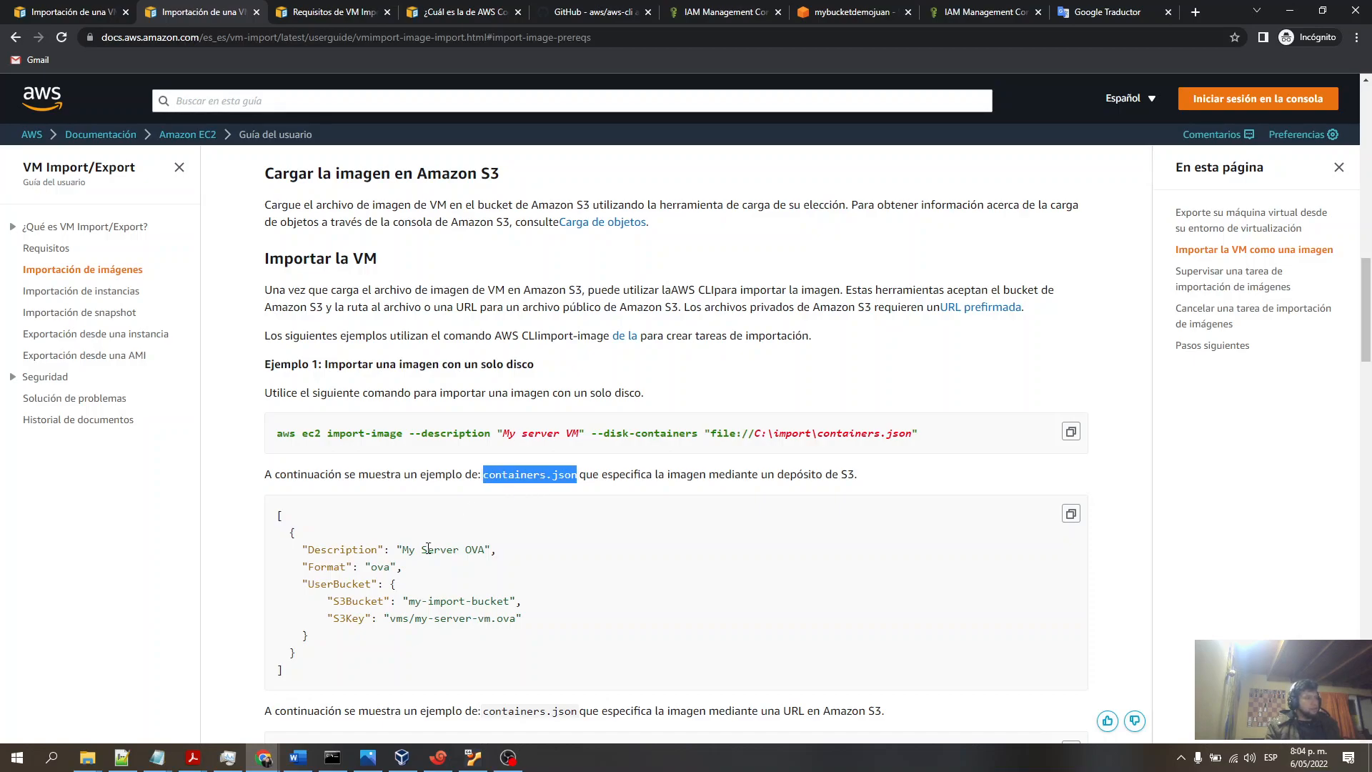
left_click_drag(412, 602, 492, 602)
left_click_drag(392, 621, 516, 620)
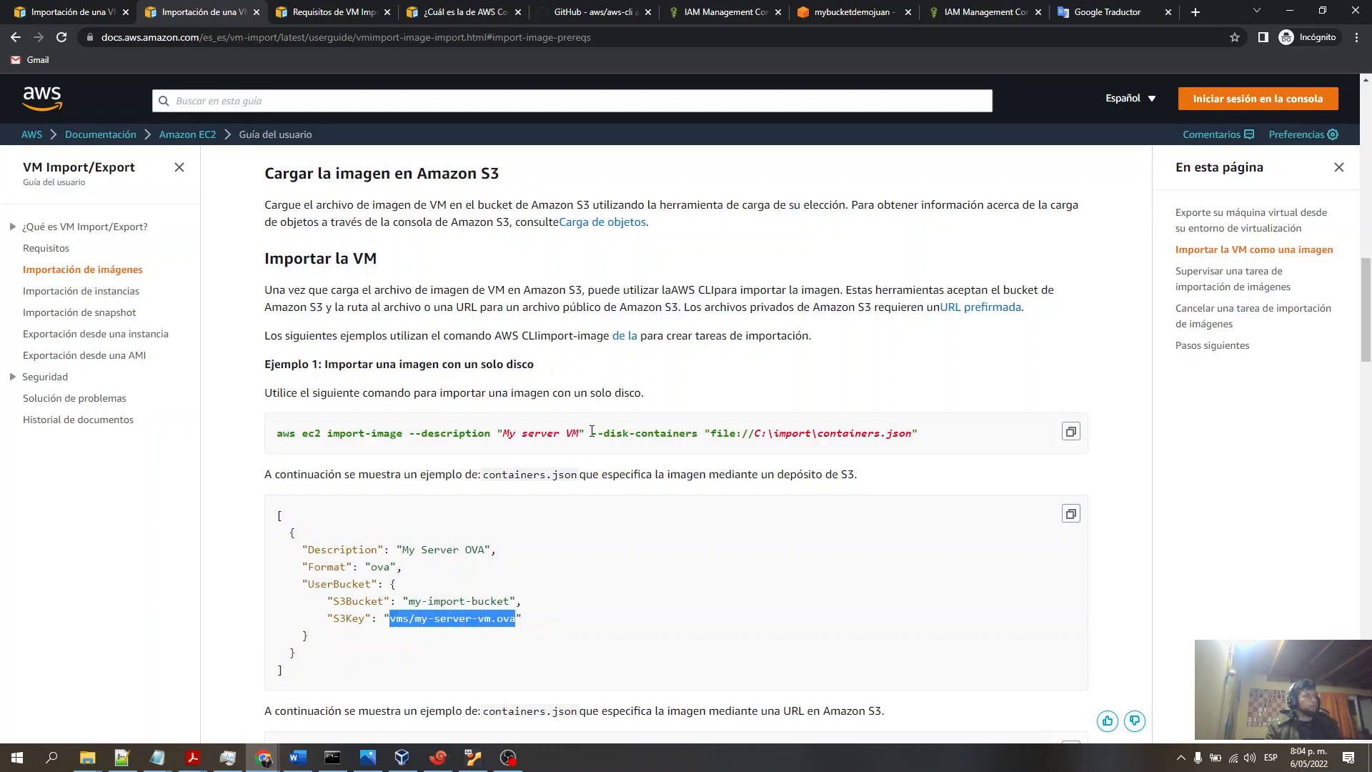
- Highlight the bucket name mybucketdemojuan and open the Ubuntu20.ova object's details in S3
left_click(851, 12)
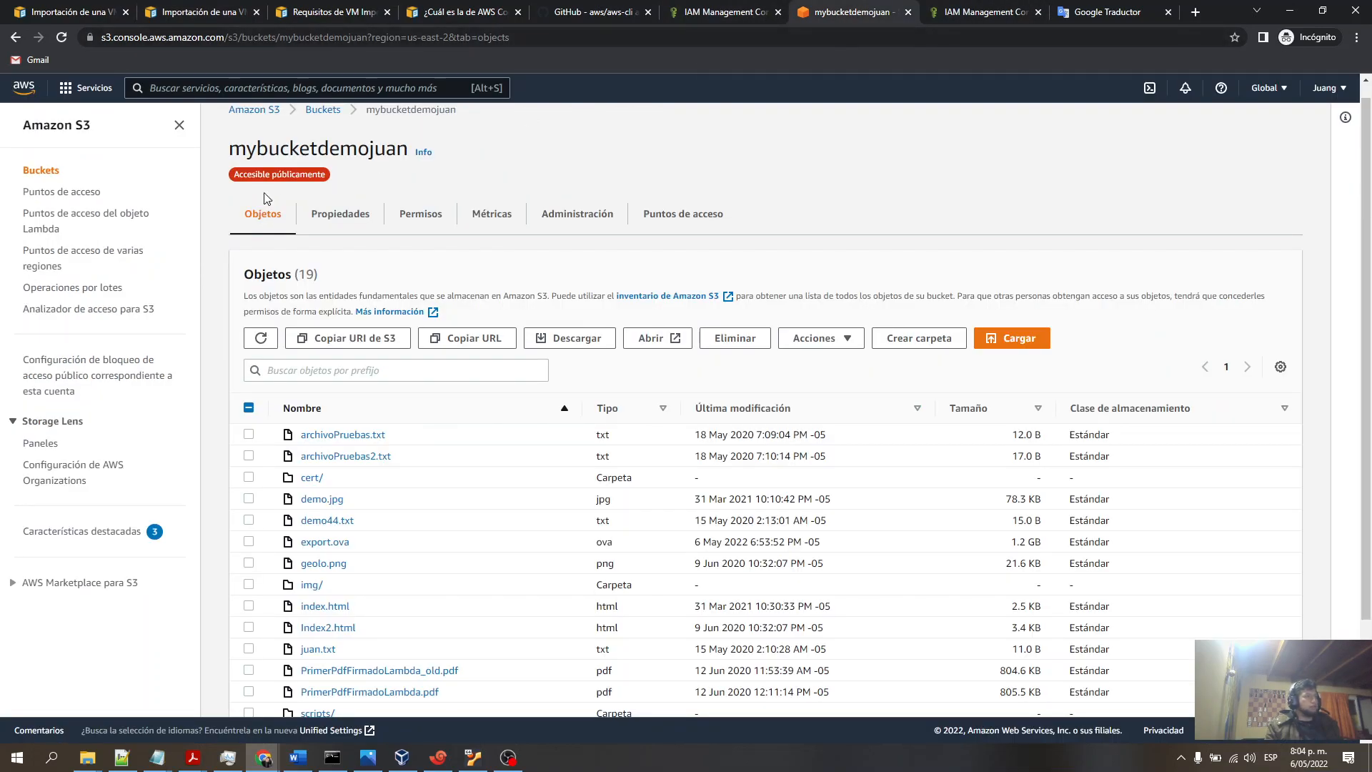
double_click(398, 109)
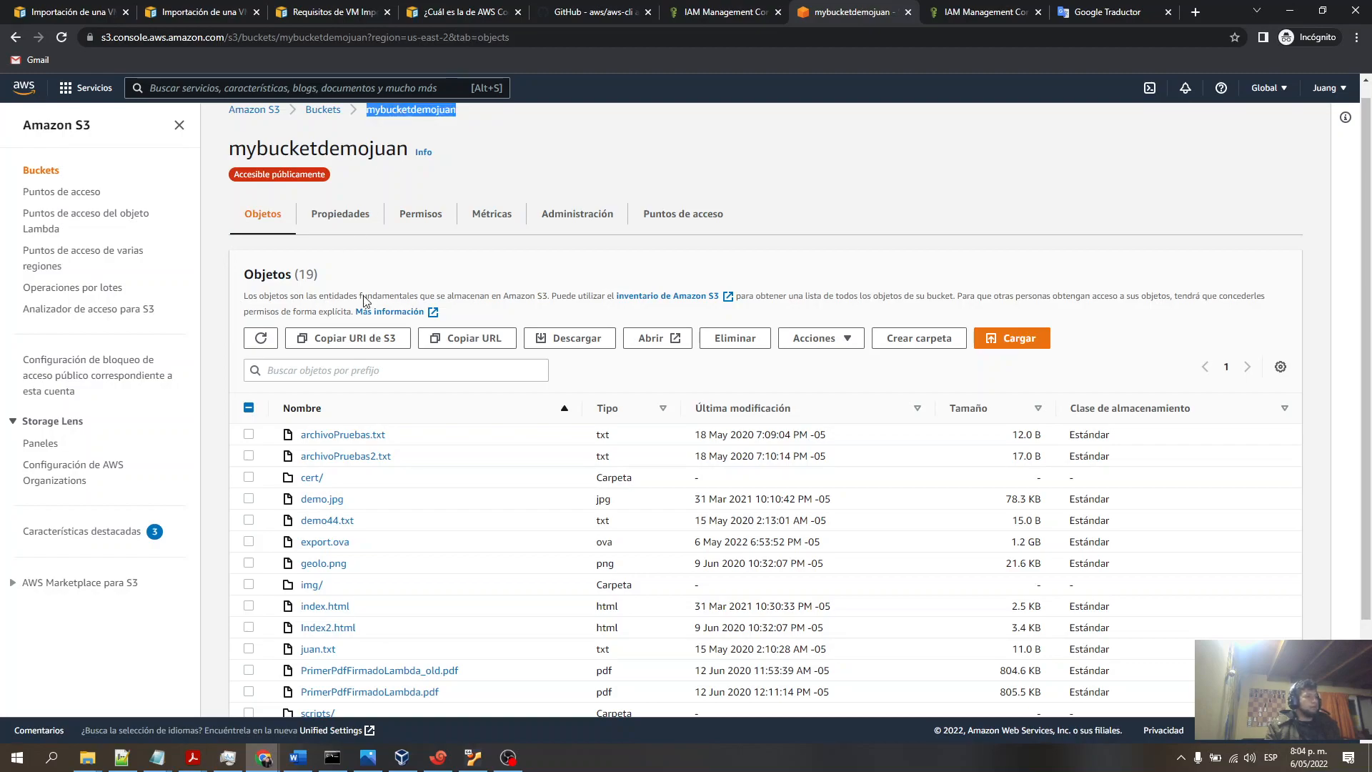
scroll(323, 629, "down", 2)
left_click(323, 628)
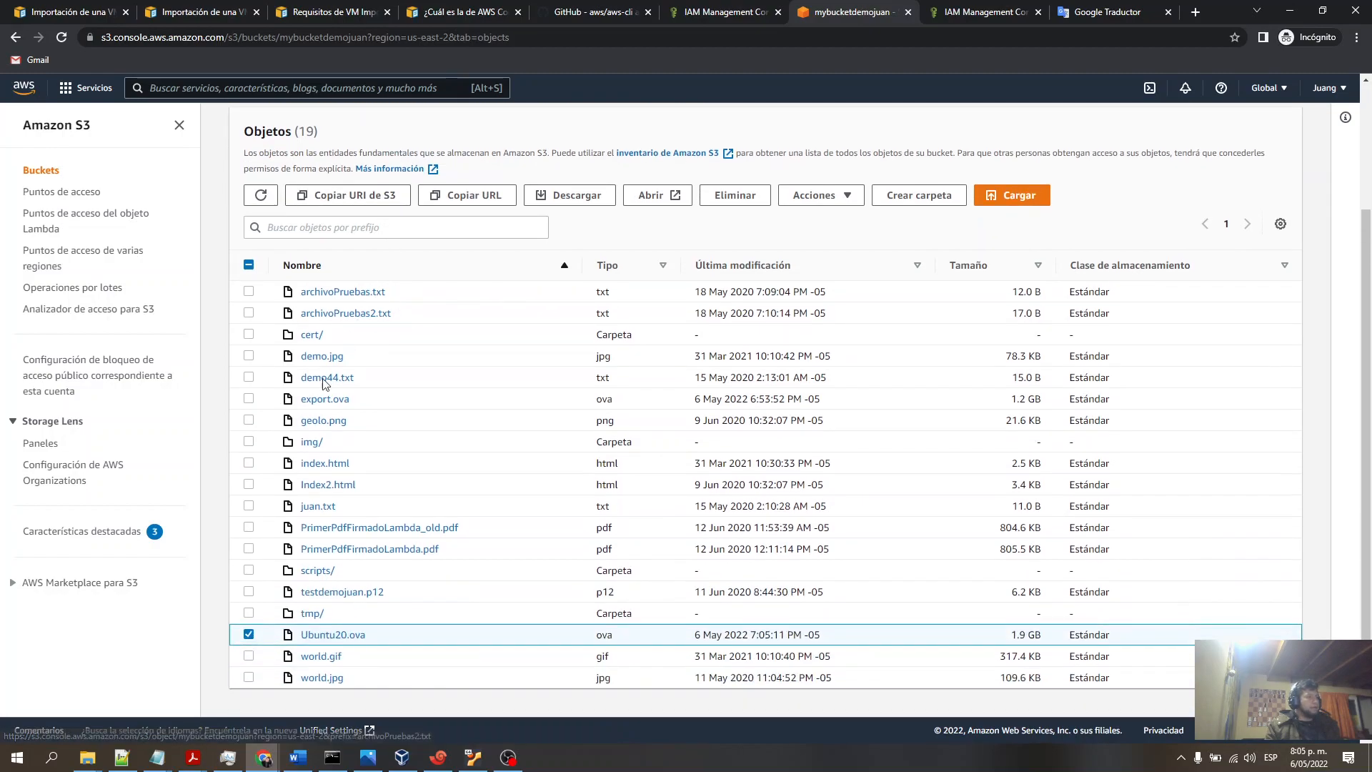
left_click(327, 635)
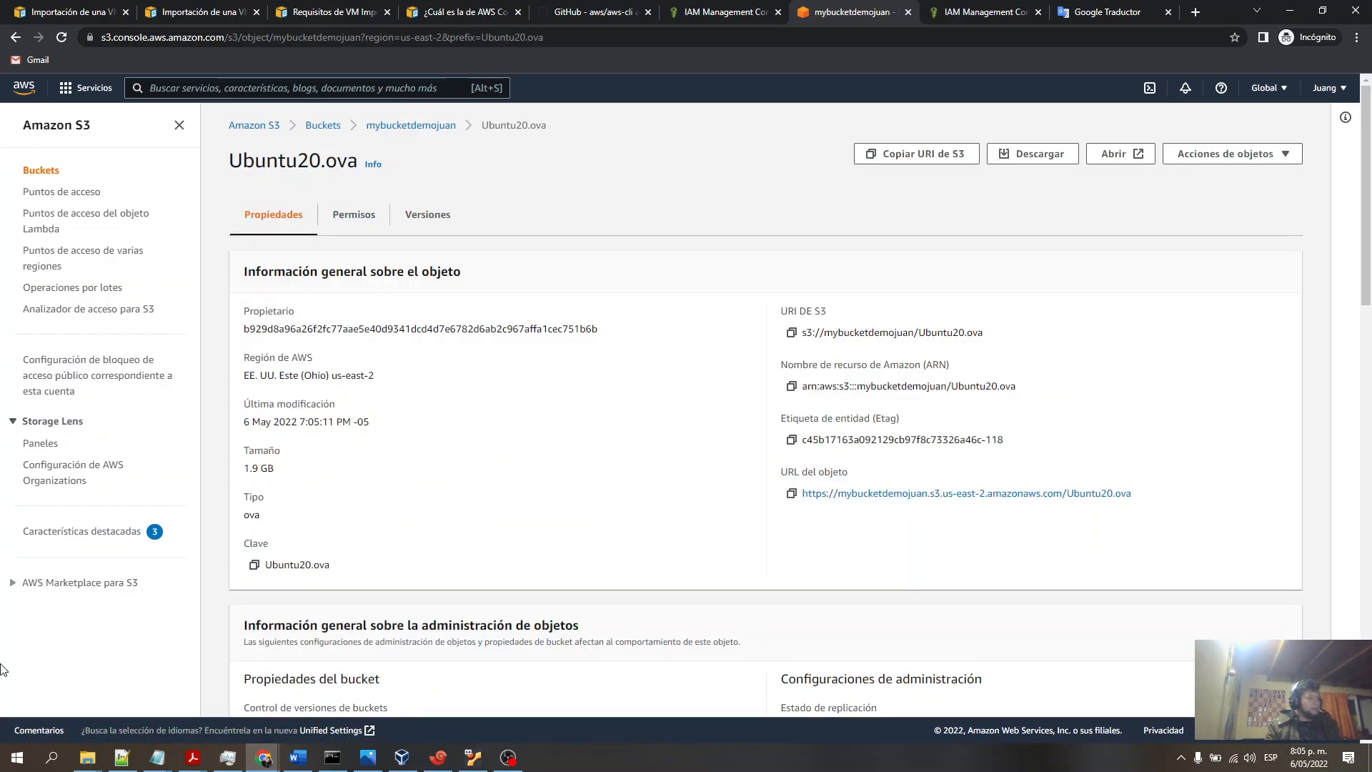
- Open containers.json from the import folder in Notepad and highlight its S3Bucket and S3Key values
left_click(87, 757)
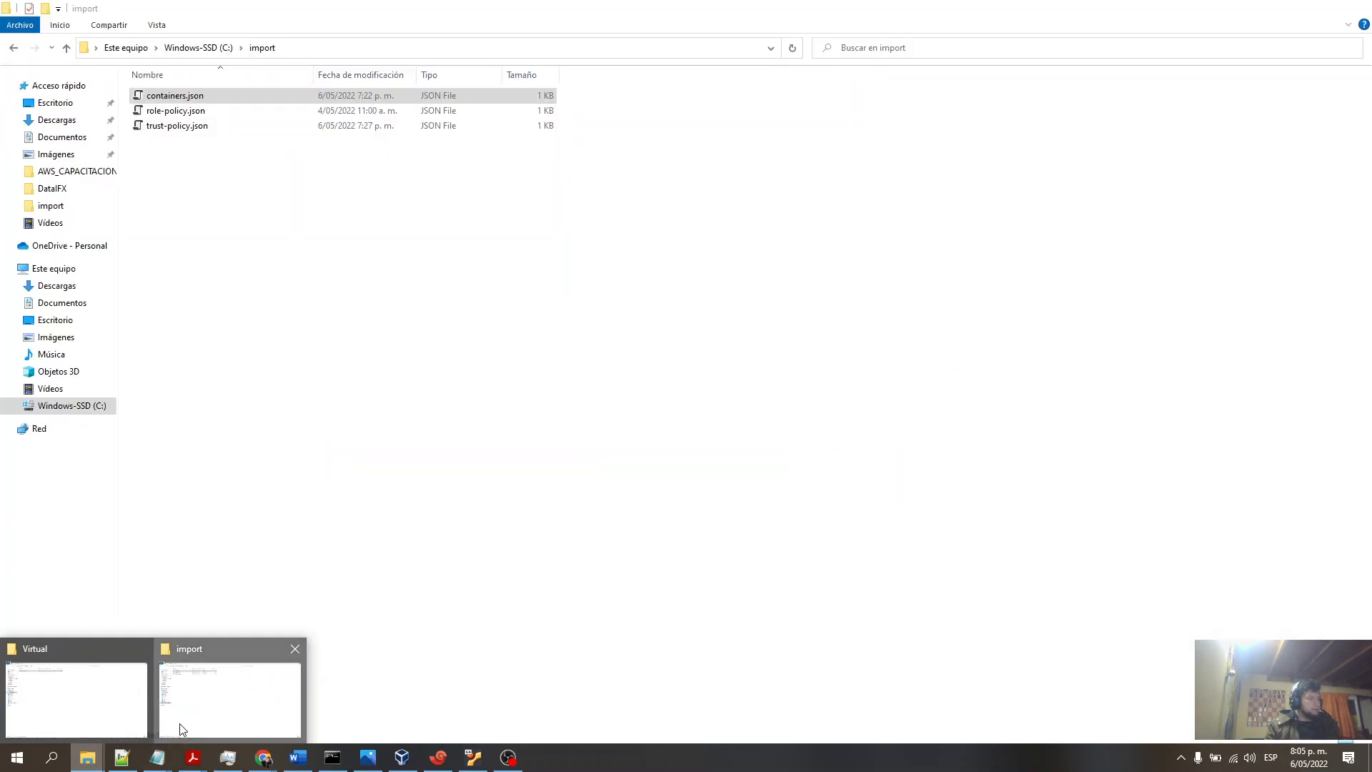
left_click(179, 726)
right_click(206, 94)
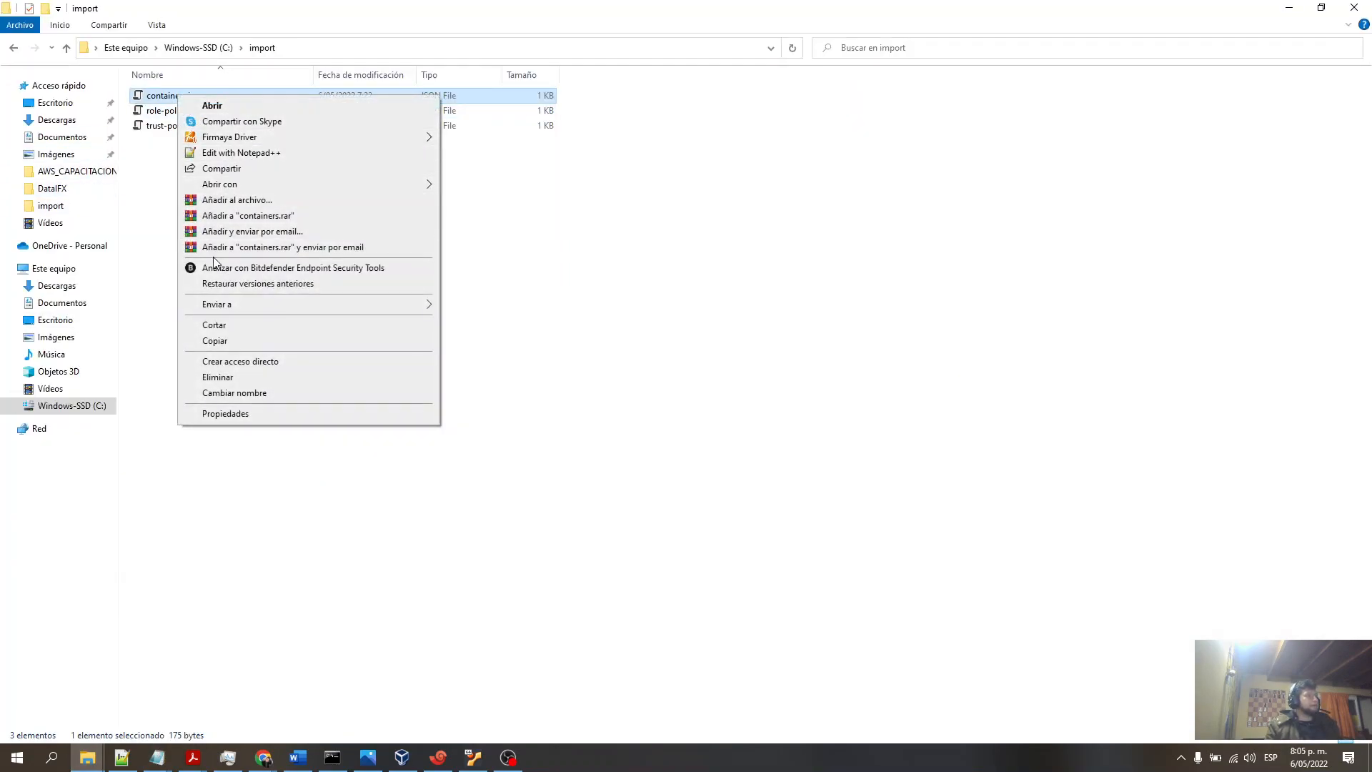
mouse_move(400, 184)
left_click(468, 186)
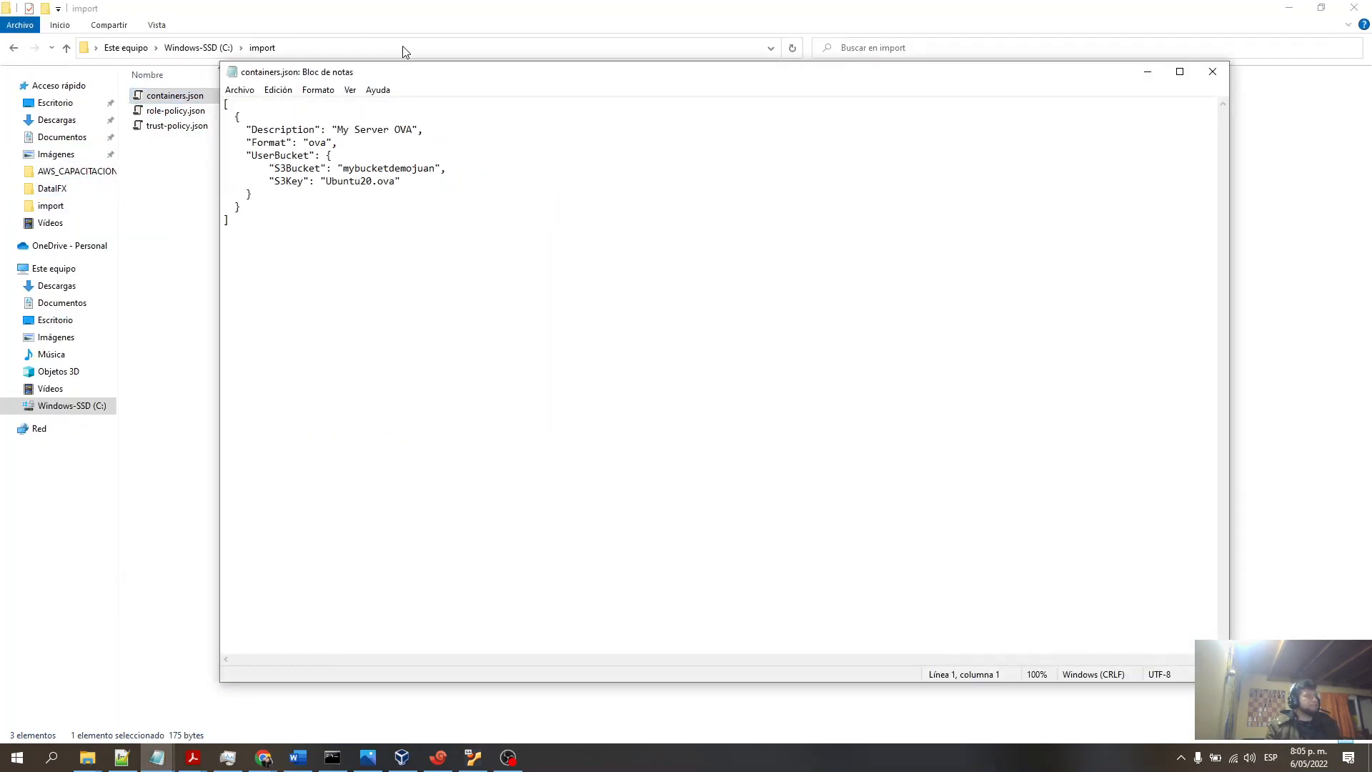
left_click_drag(436, 80, 487, 189)
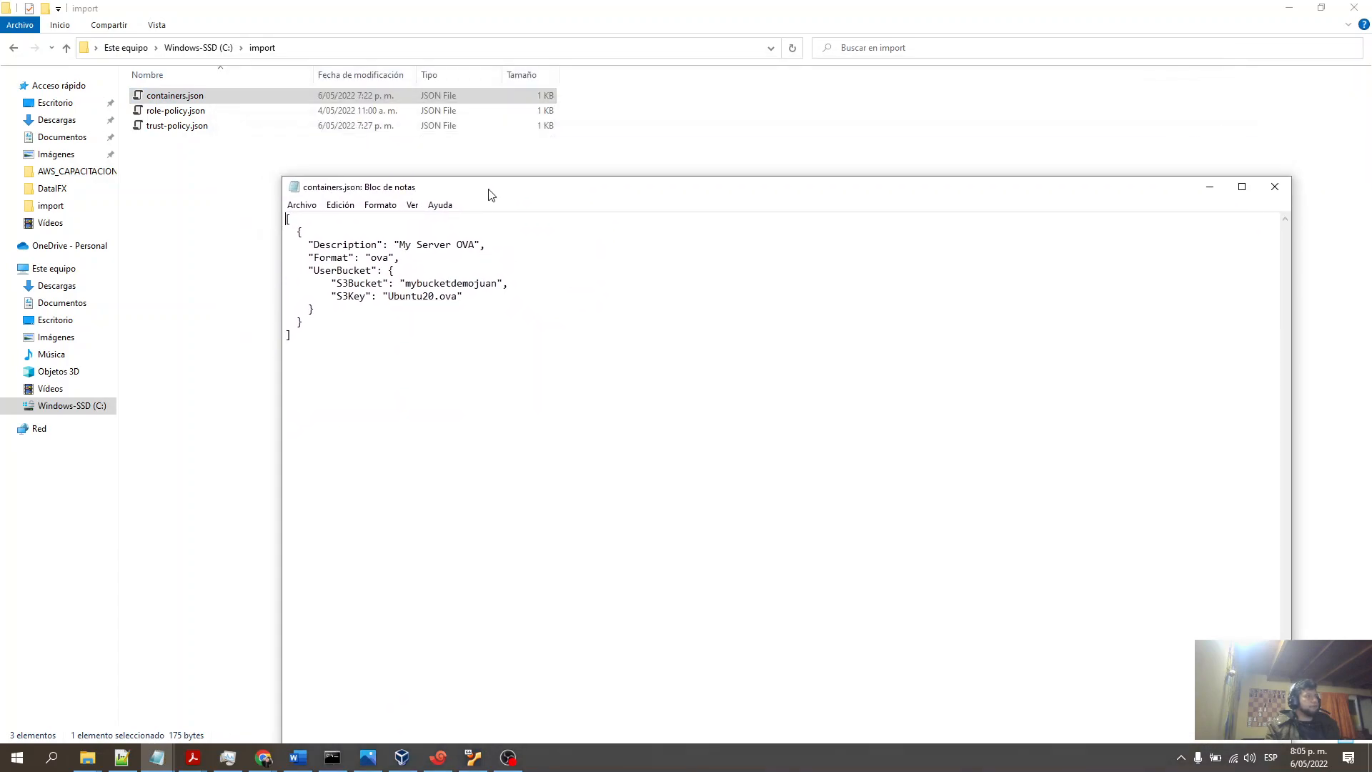
double_click(413, 294)
double_click(425, 283)
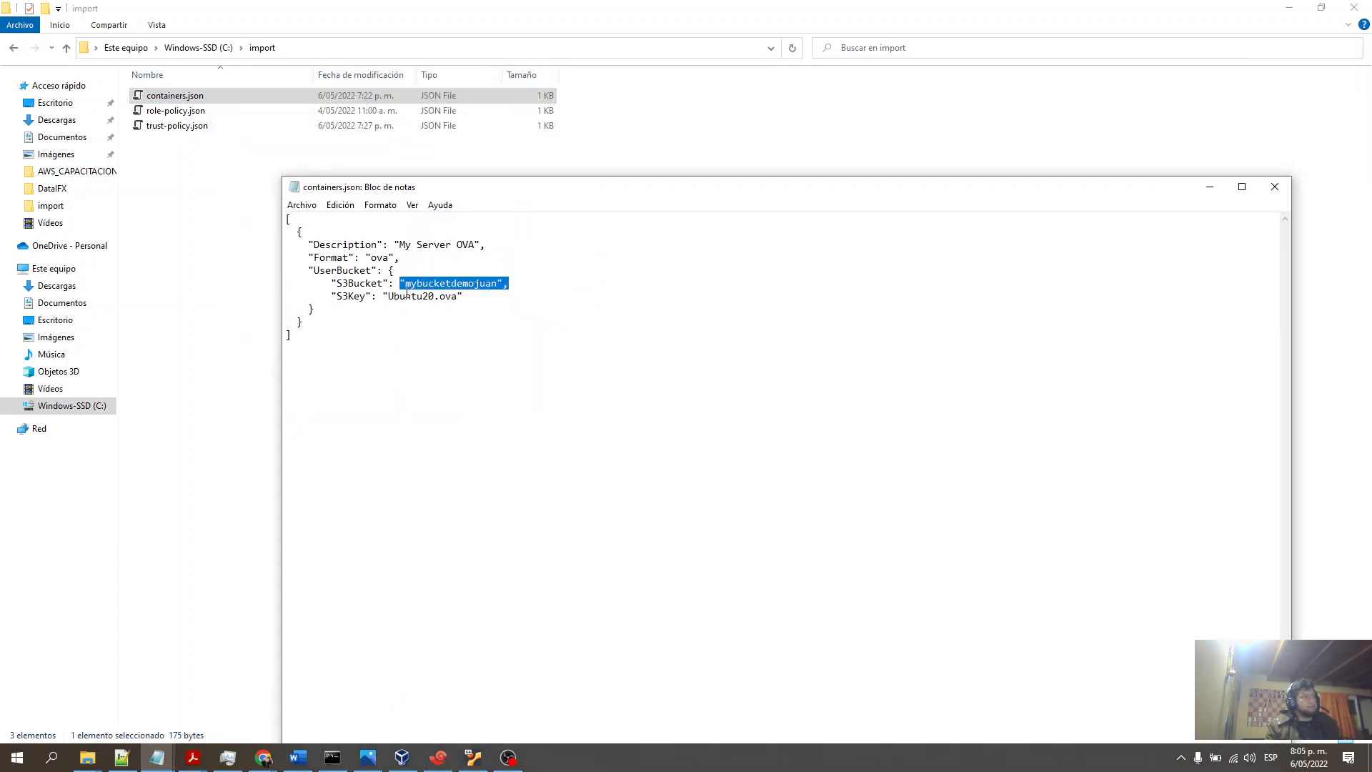
left_click_drag(388, 298, 458, 301)
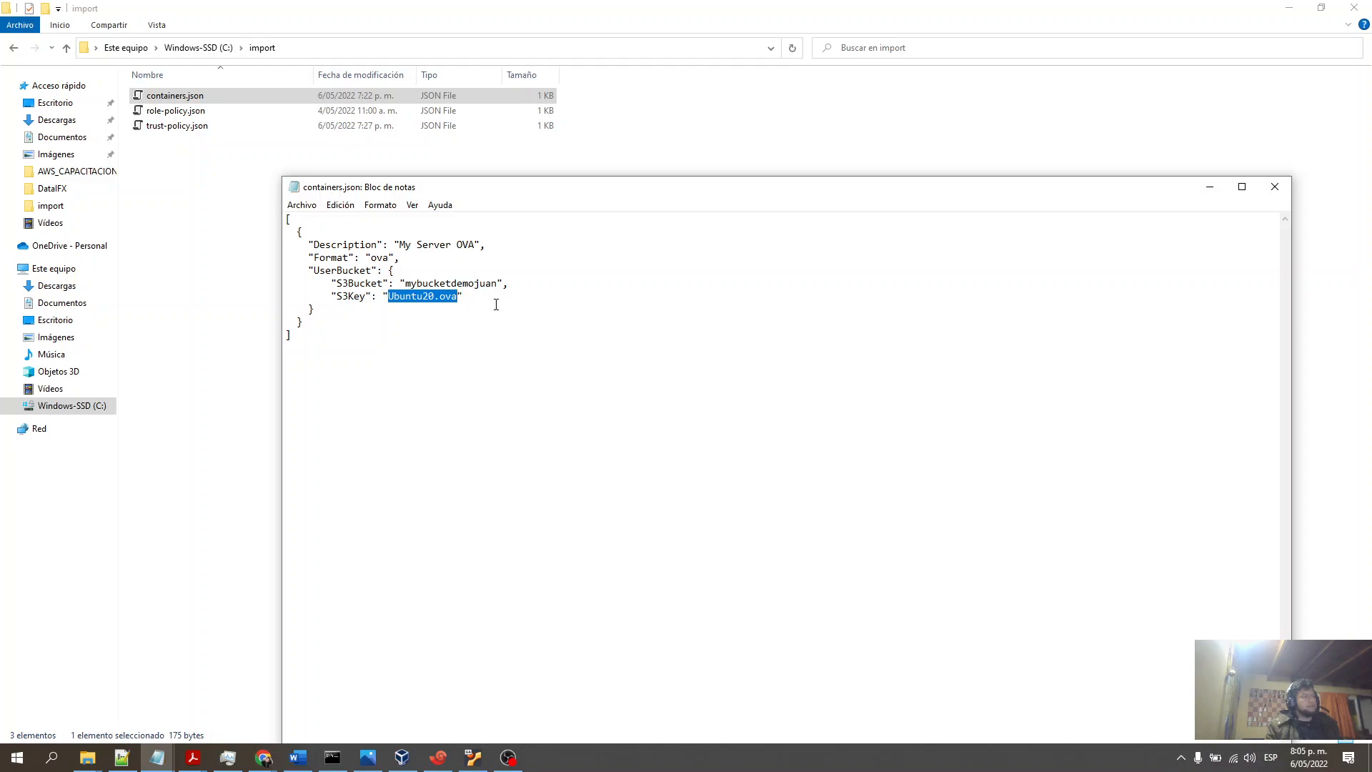
left_click(495, 296)
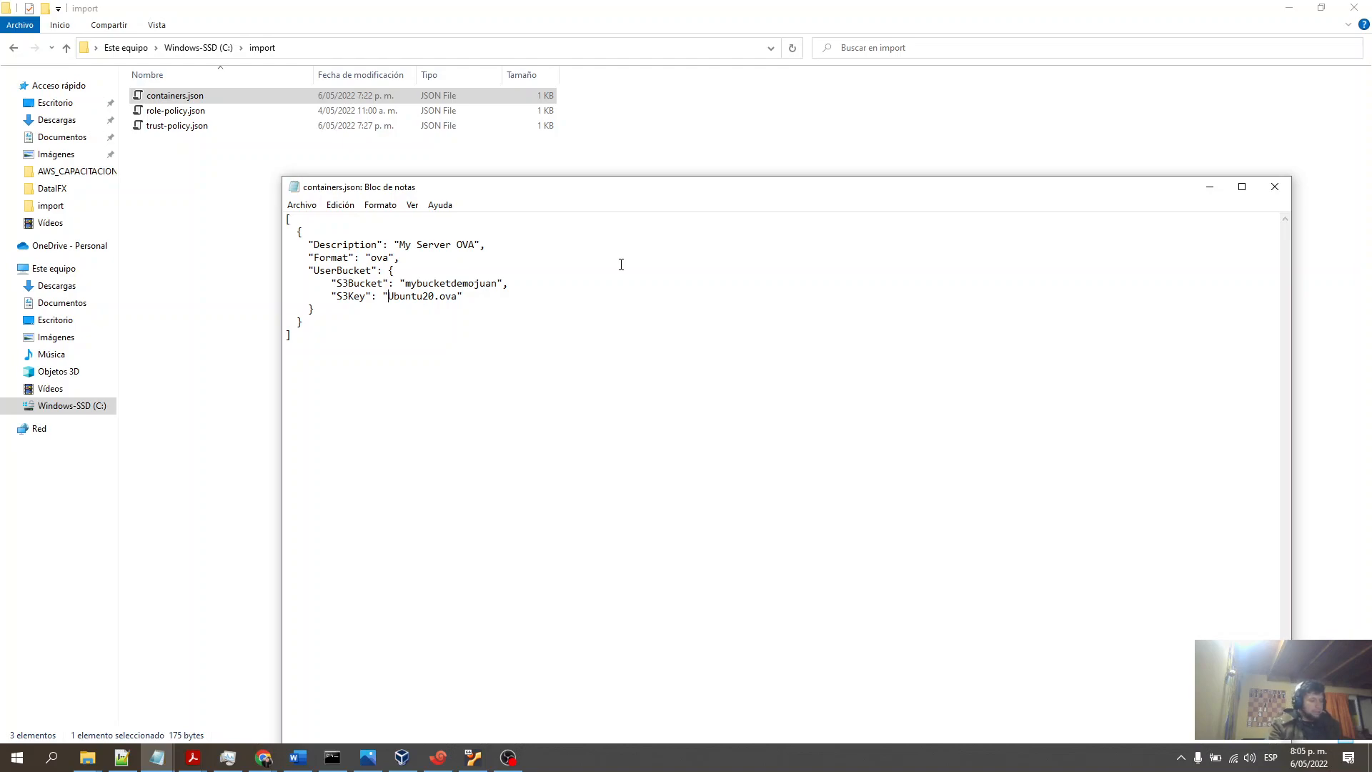
- Try prefixing the S3Key value with nombre/, remove it again, and close the file without saving
type("nombre/")
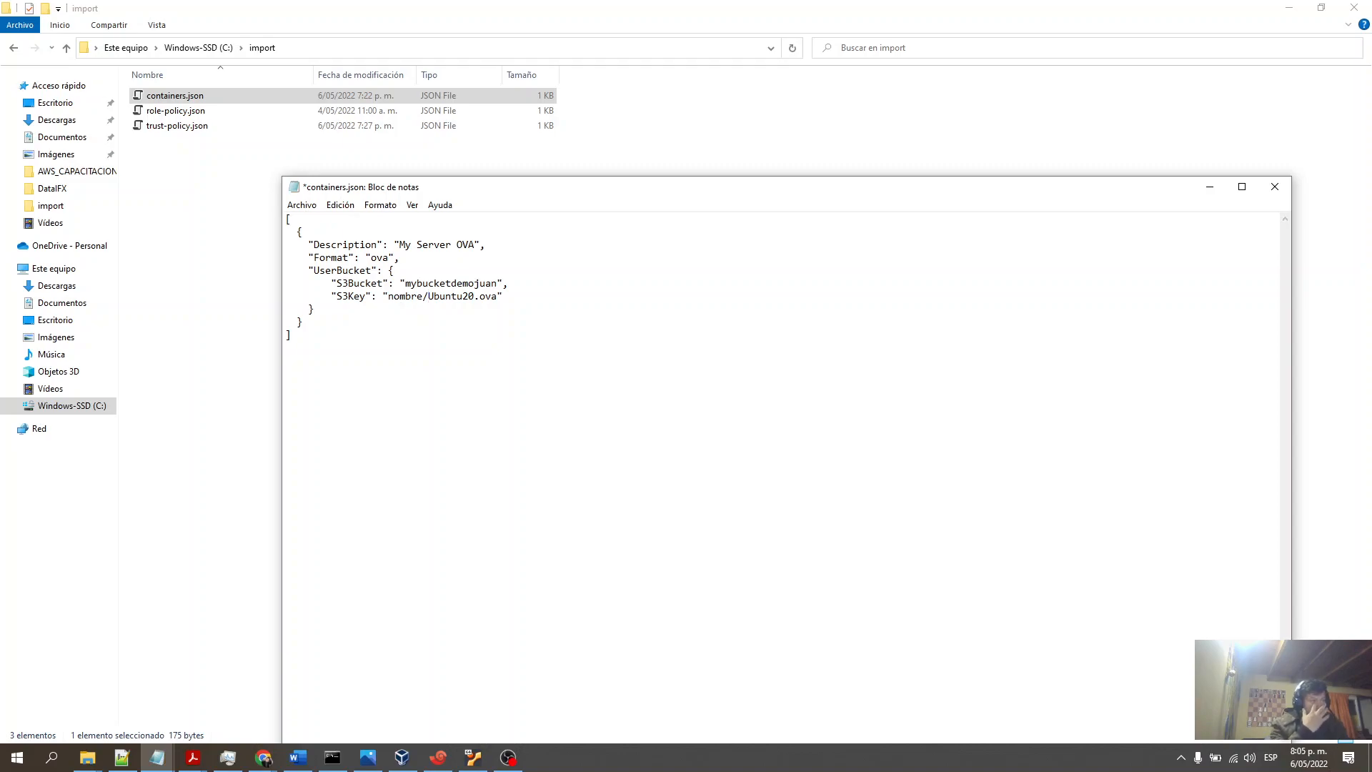
key("BackSpace")
key("BackSpace")
key("BackSpace")
key("BackSpace")
key("BackSpace")
key("BackSpace")
key("BackSpace")
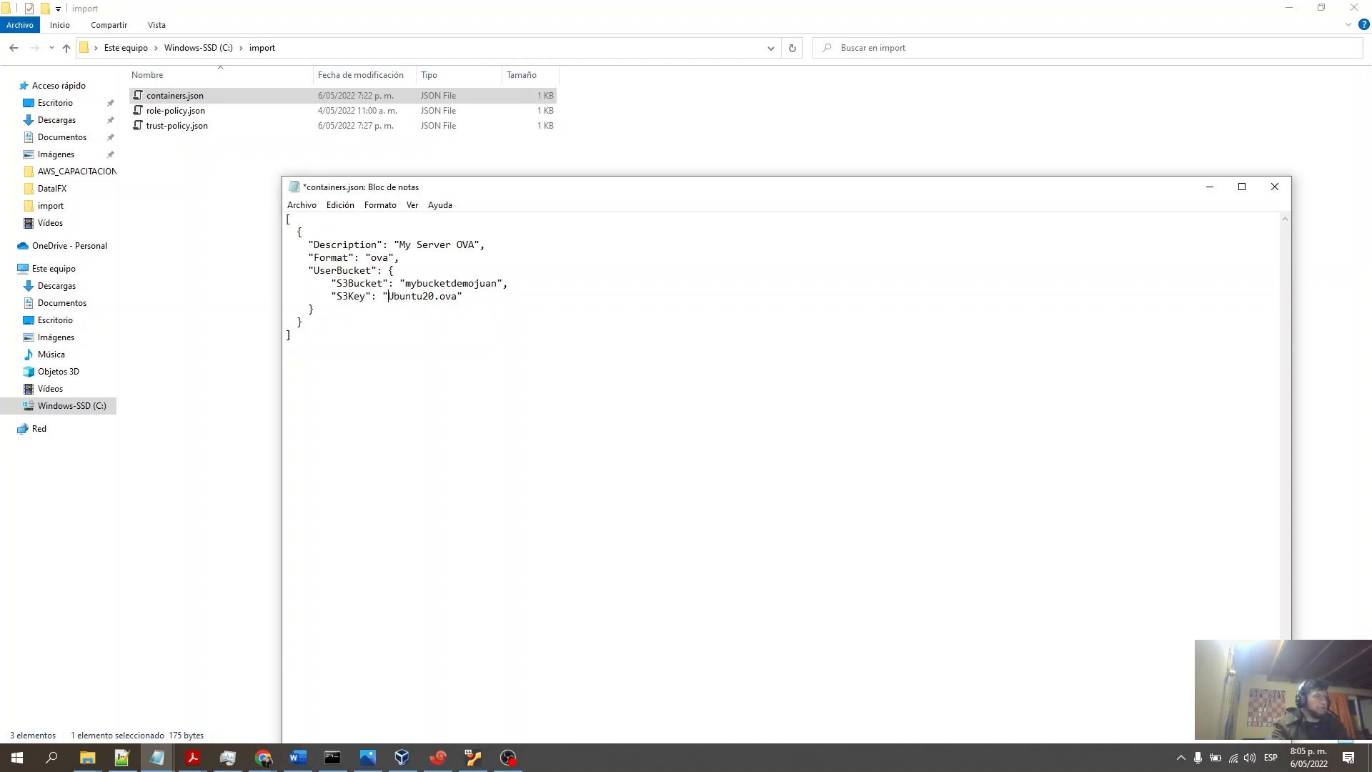
left_click(1275, 187)
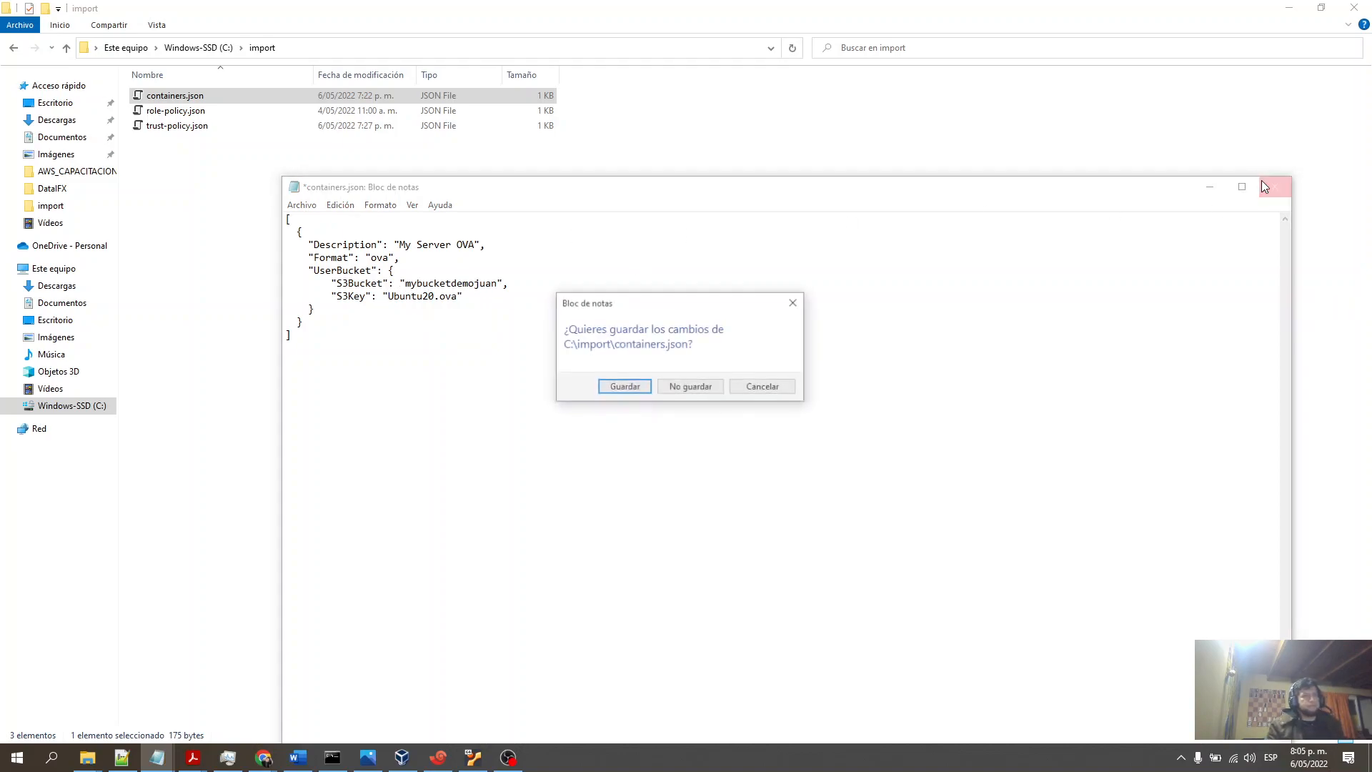
left_click(691, 390)
- Switch to the command prompt and highlight the import-image command and its containers.json file path
left_click(332, 757)
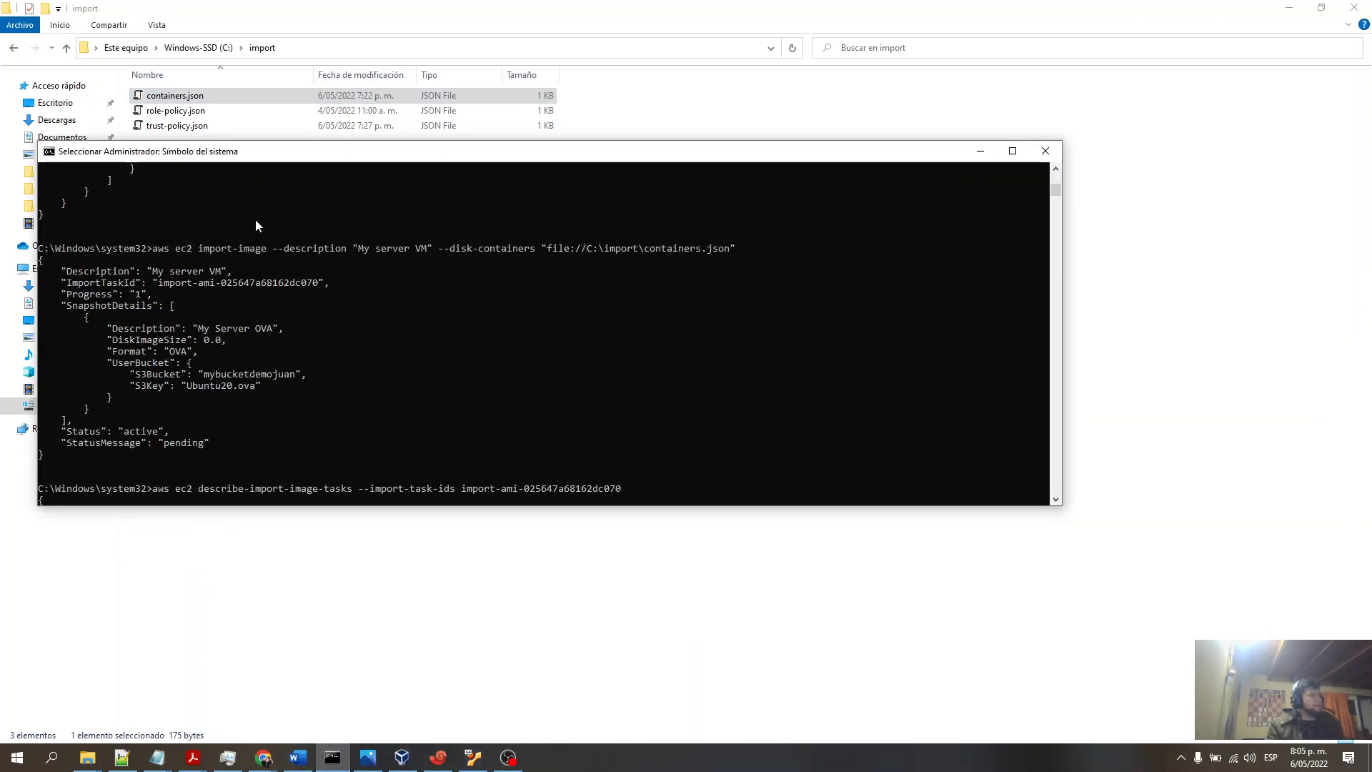
left_click_drag(153, 247, 736, 251)
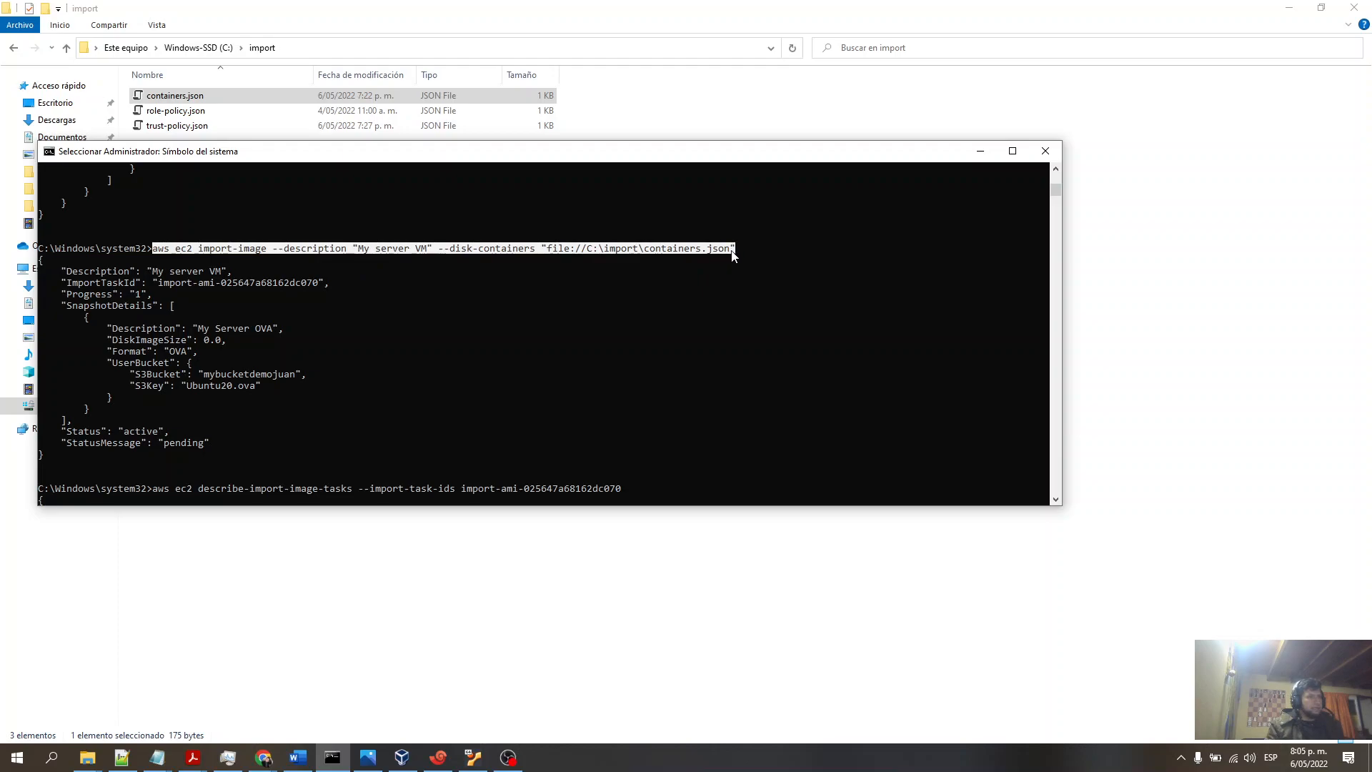
left_click(206, 261)
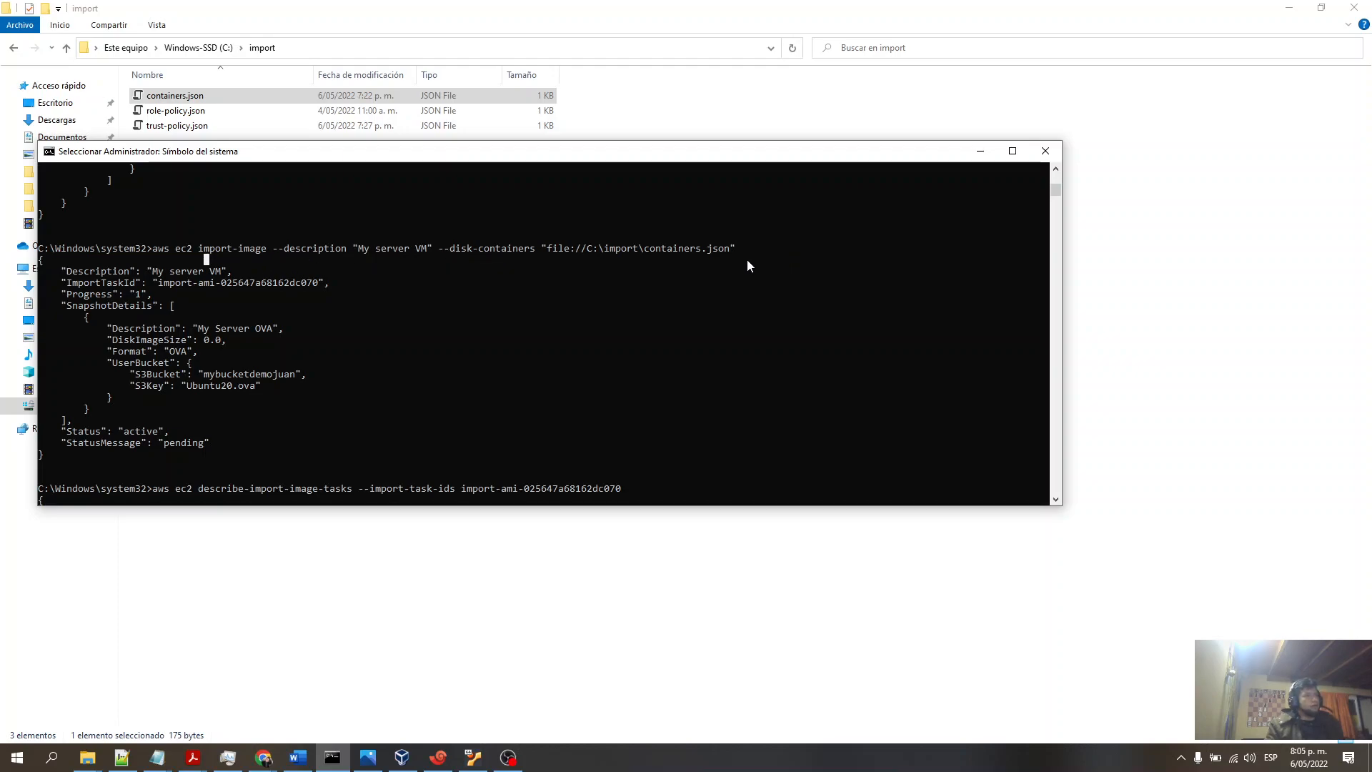
left_click_drag(730, 253, 548, 250)
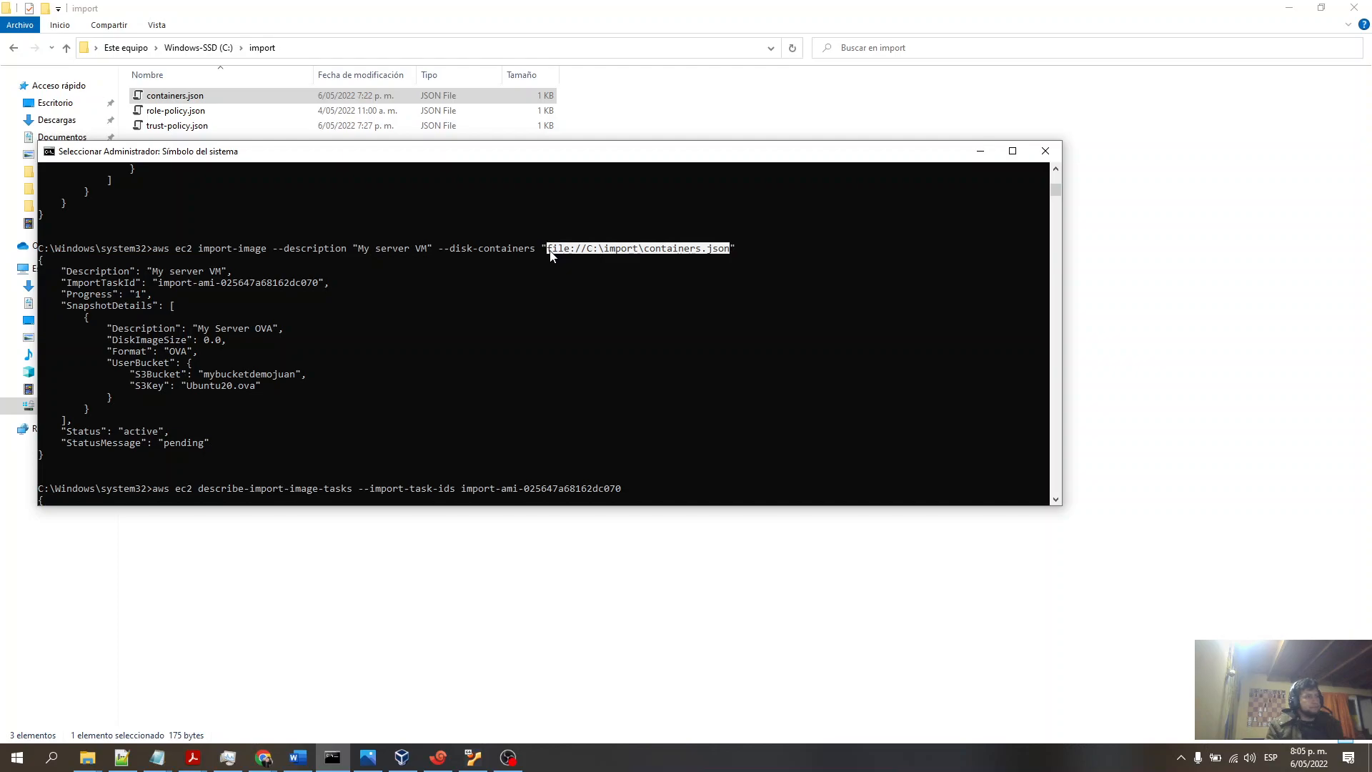
left_click_drag(332, 165, 410, 175)
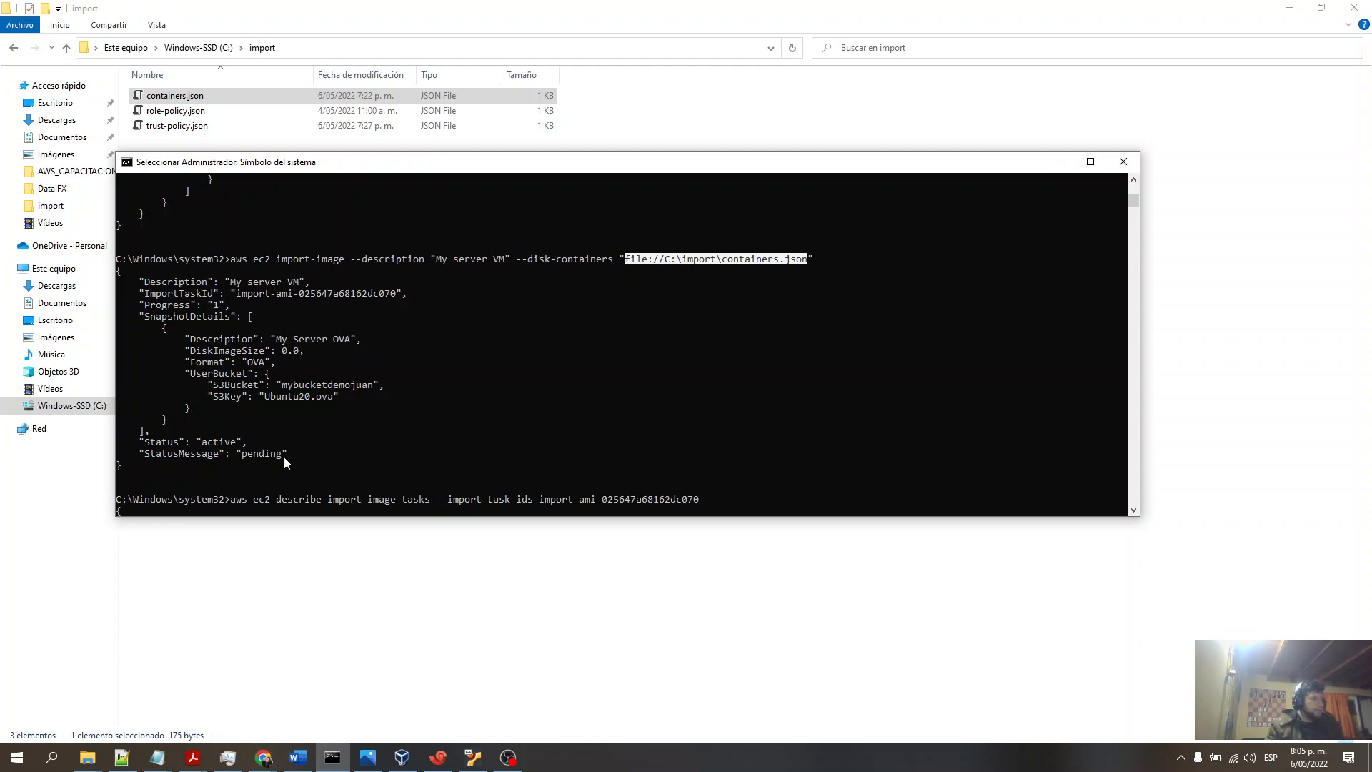
- Examine the import-image output, highlighting its status message and import task ID
left_click_drag(281, 453, 251, 460)
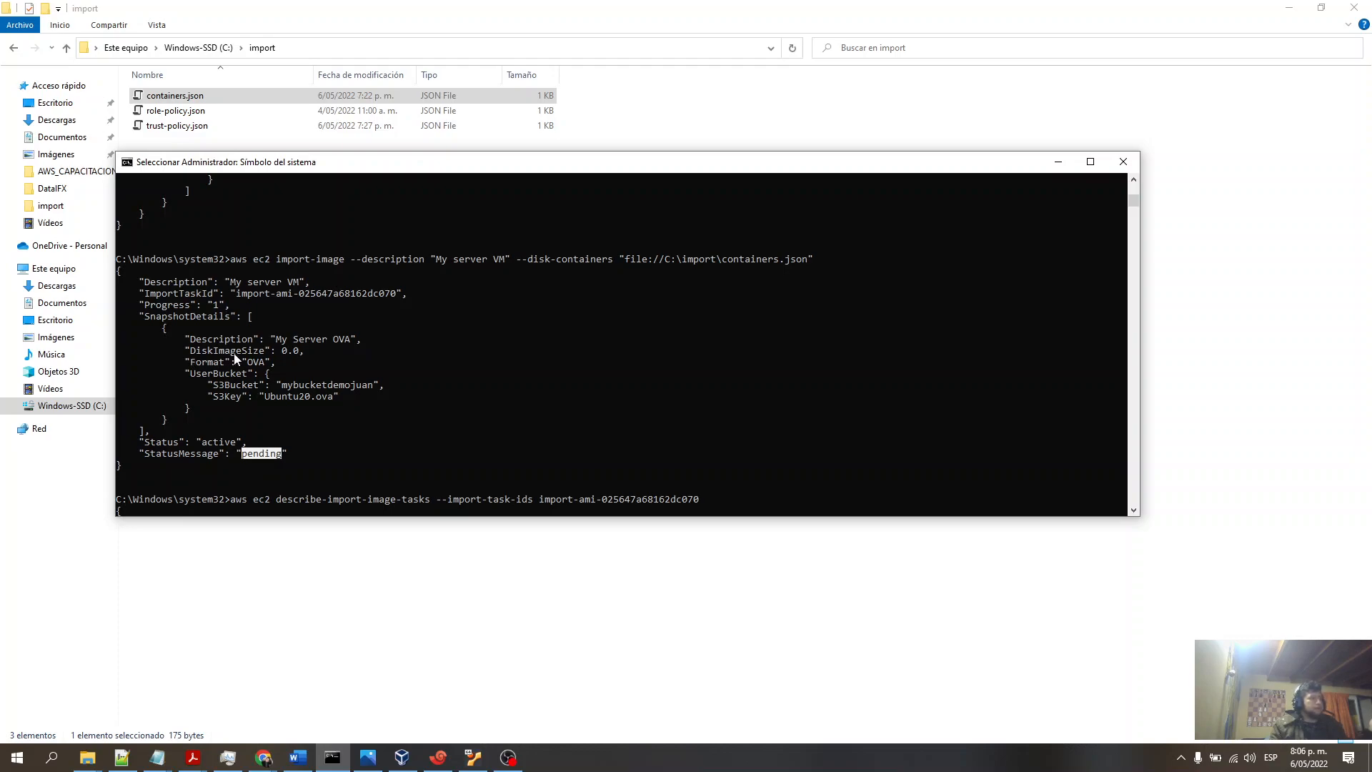
scroll(360, 384, "down", 5)
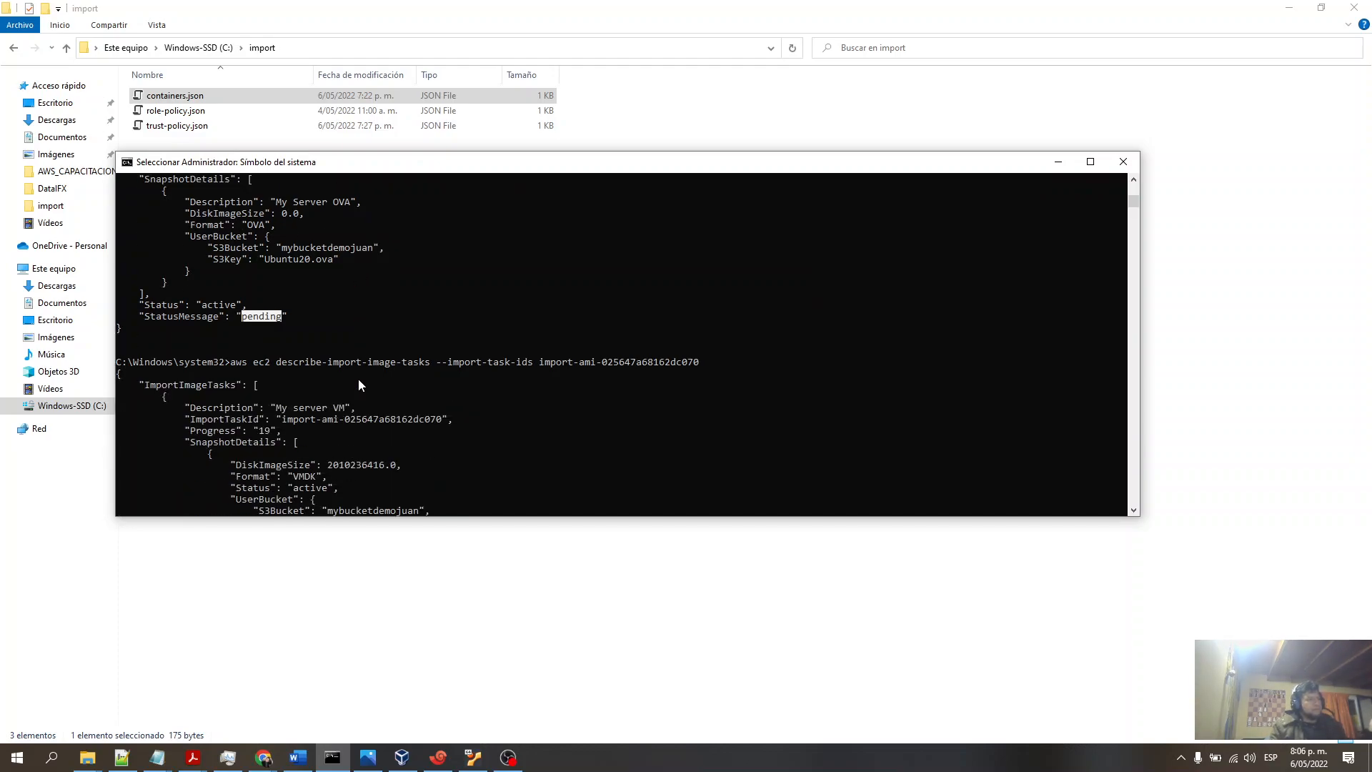
scroll(359, 385, "down", 1)
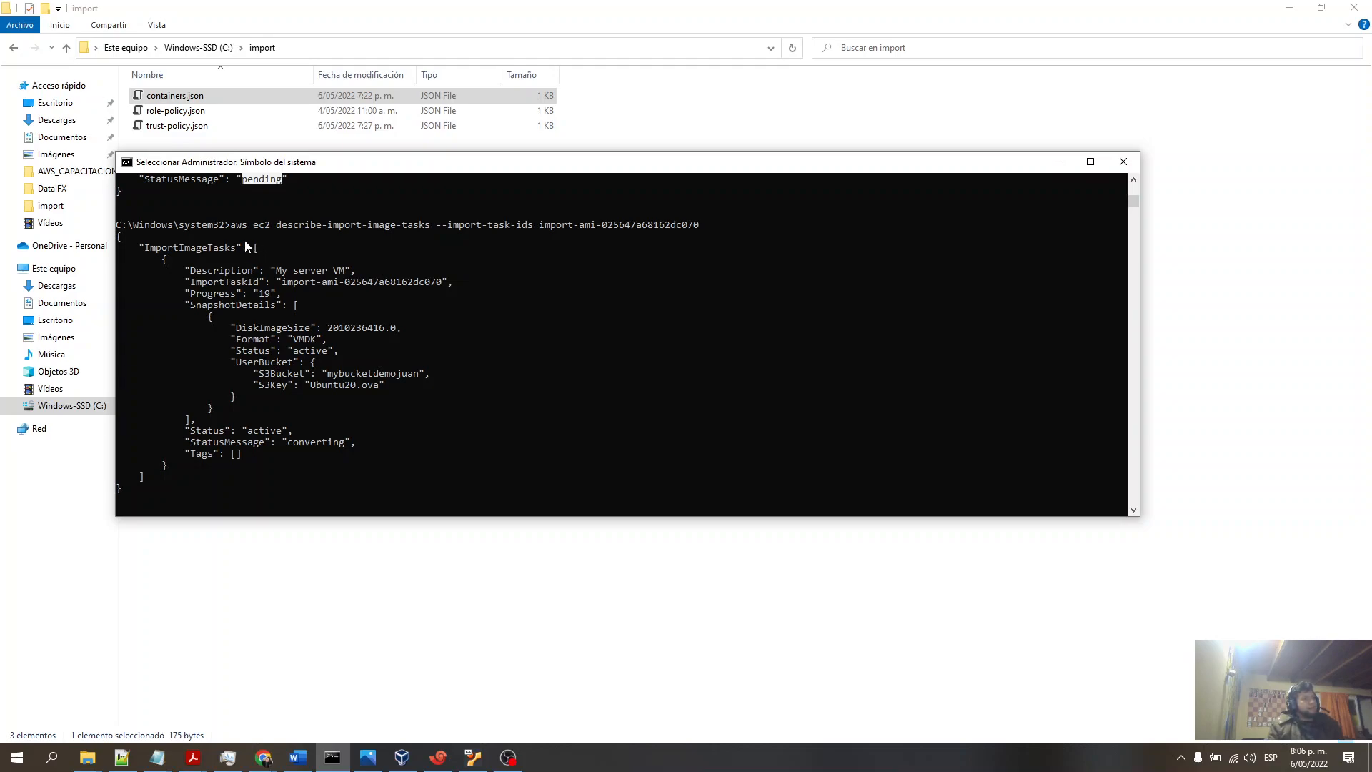
scroll(452, 268, "up", 6)
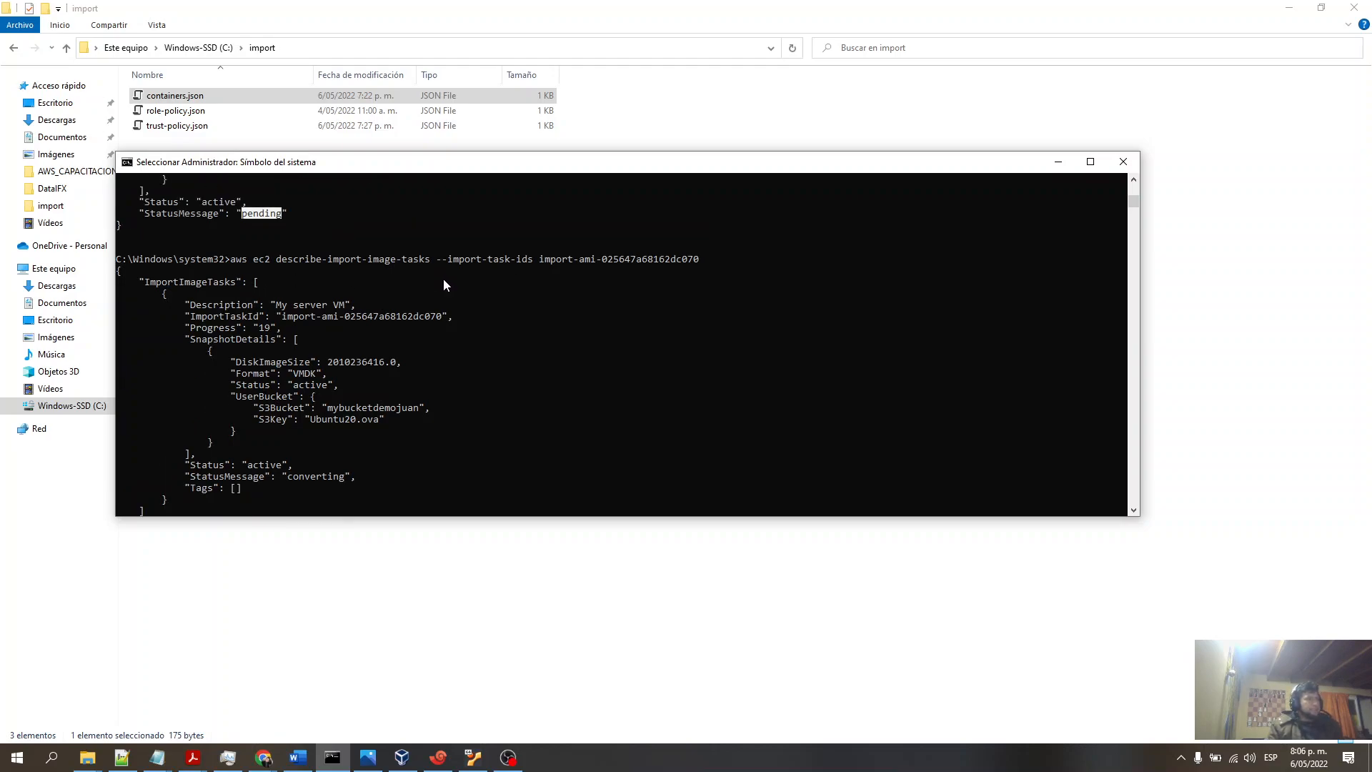
scroll(550, 200, "down", 1)
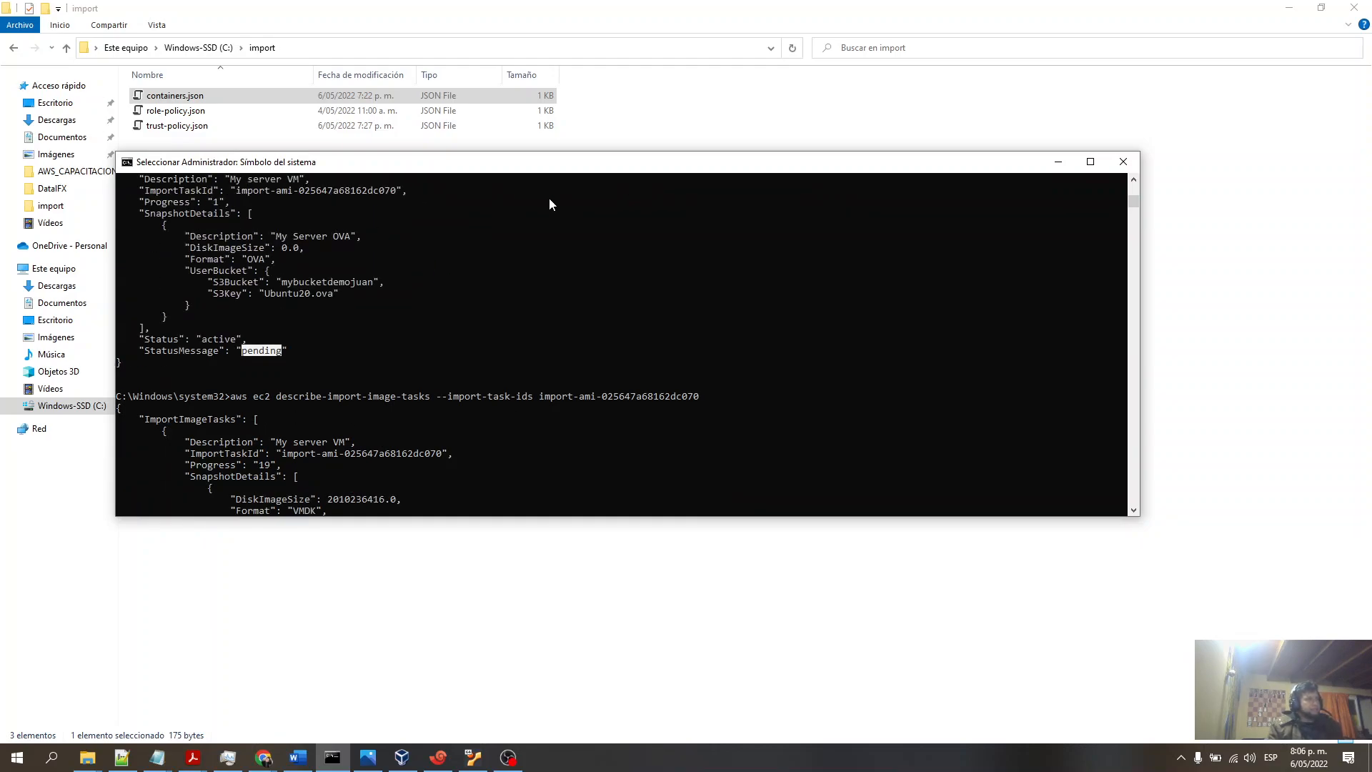
scroll(572, 193, "up", 2)
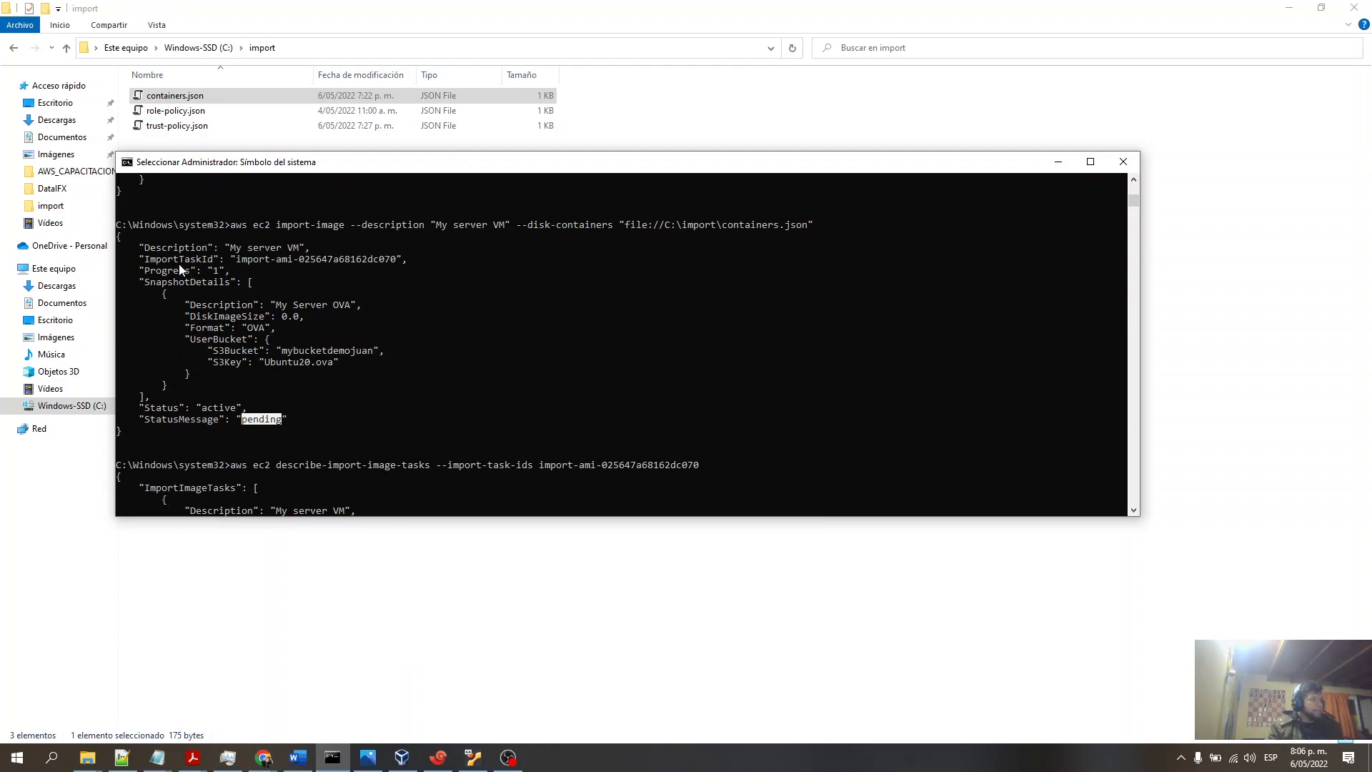
left_click_drag(237, 260, 393, 265)
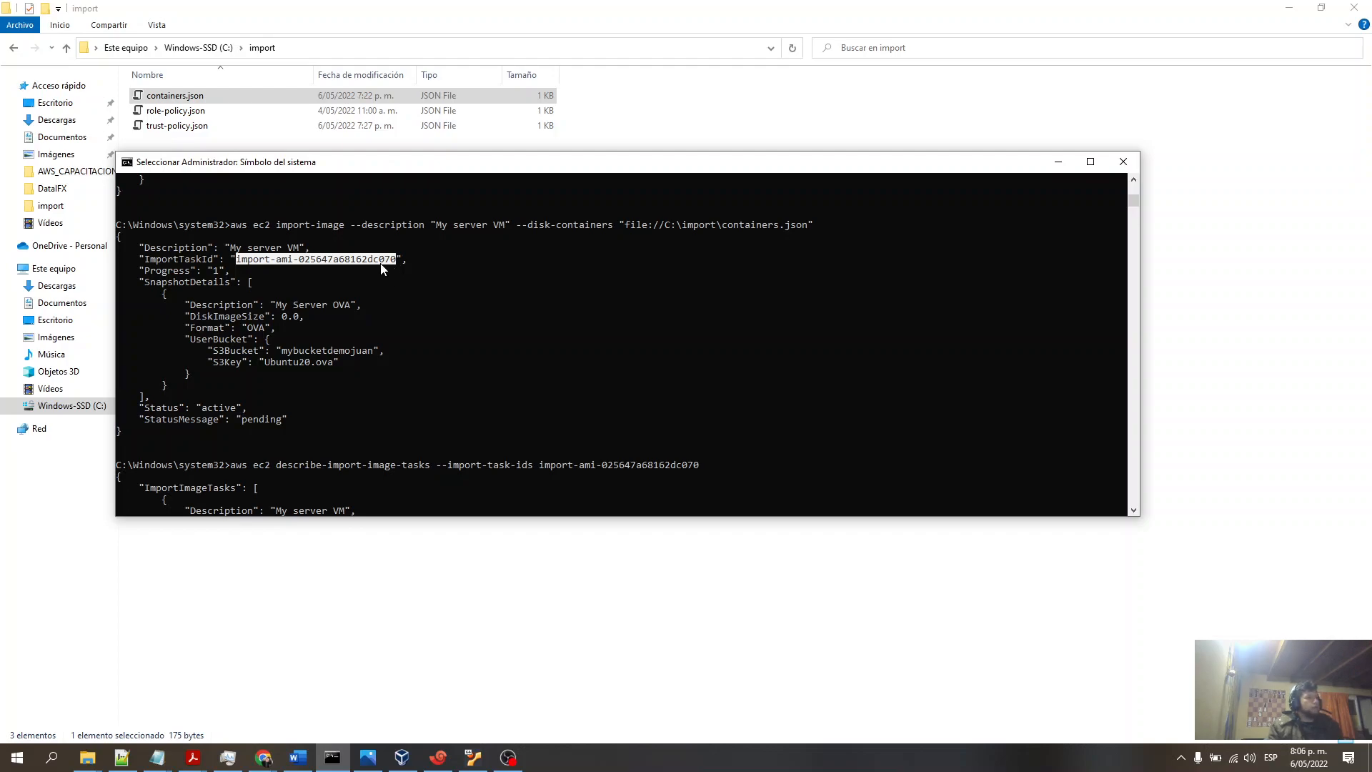
left_click_drag(486, 152, 485, 77)
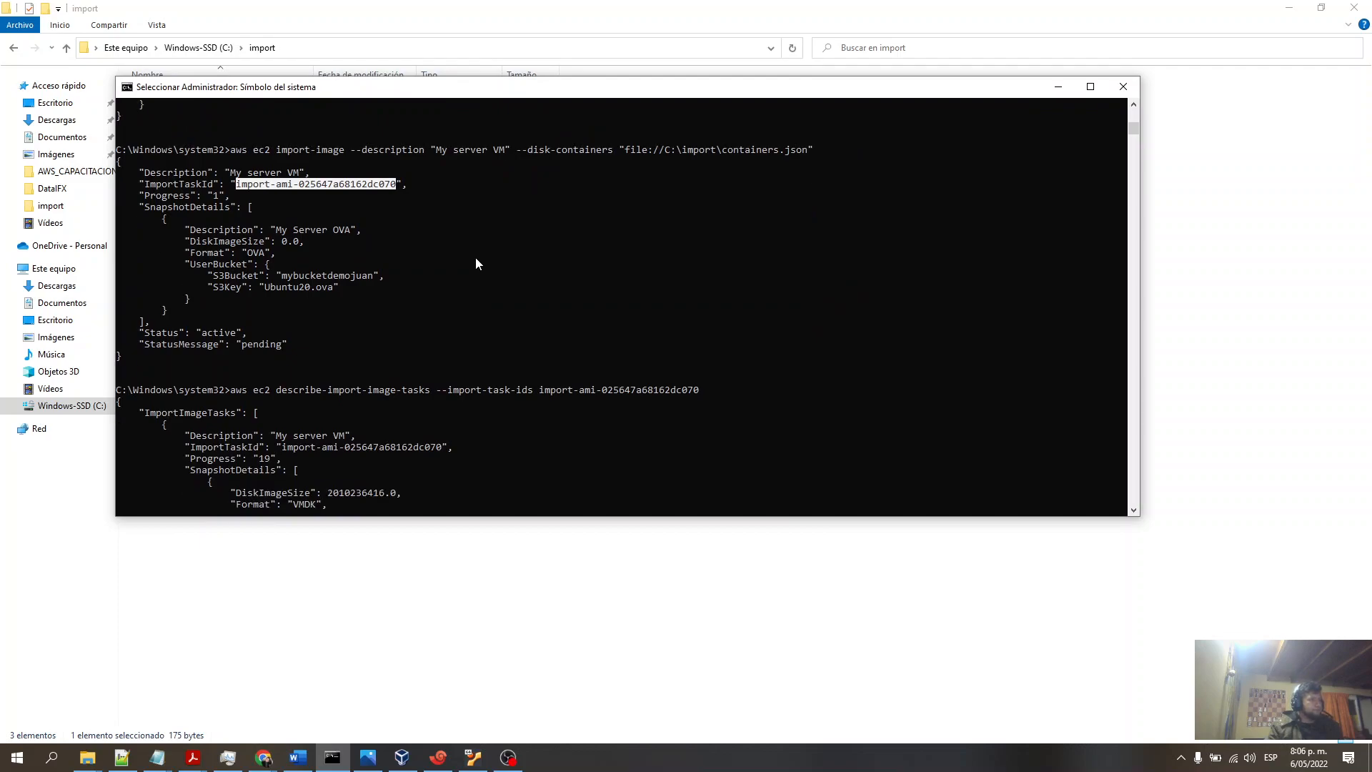
left_click_drag(466, 516, 469, 620)
- Scroll through the successive describe-import-image-tasks outputs to examine the import task's progress and status
scroll(479, 517, "down", 4)
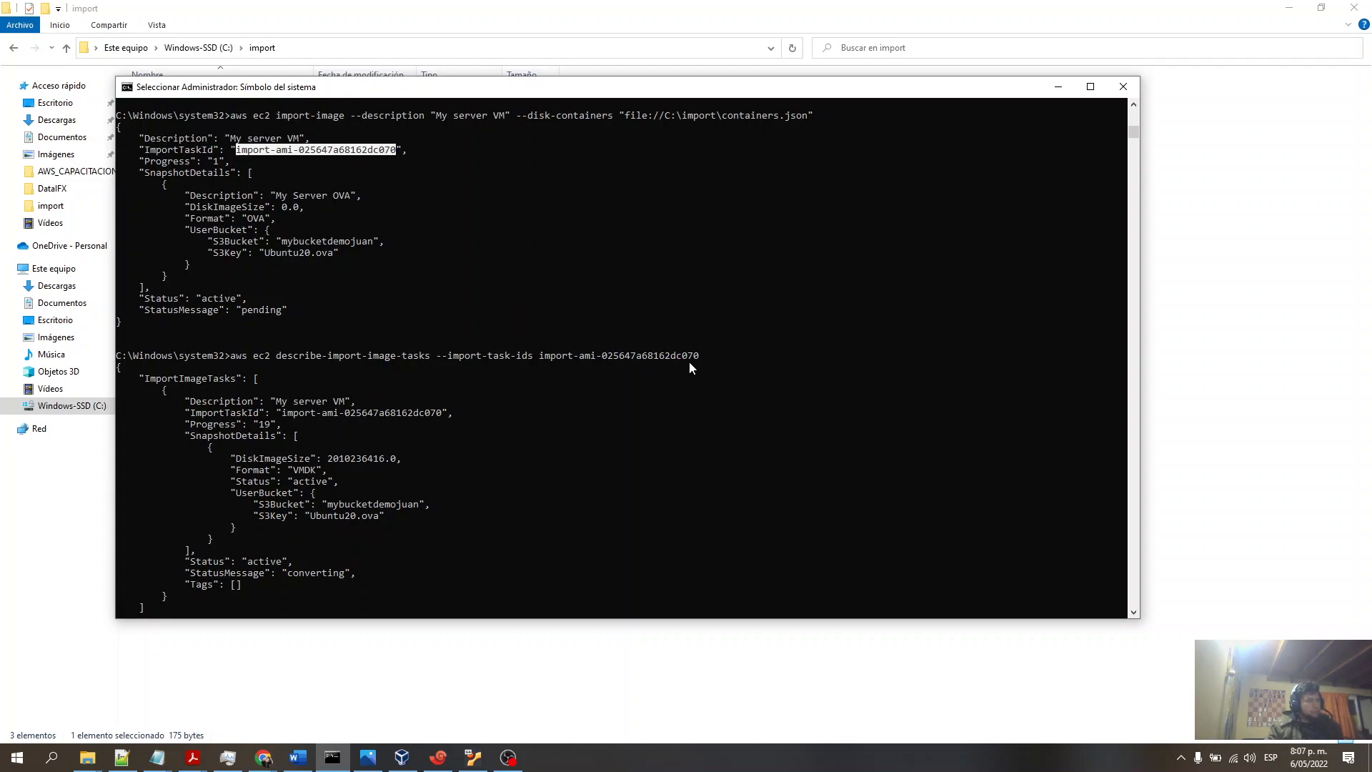
scroll(690, 363, "down", 3)
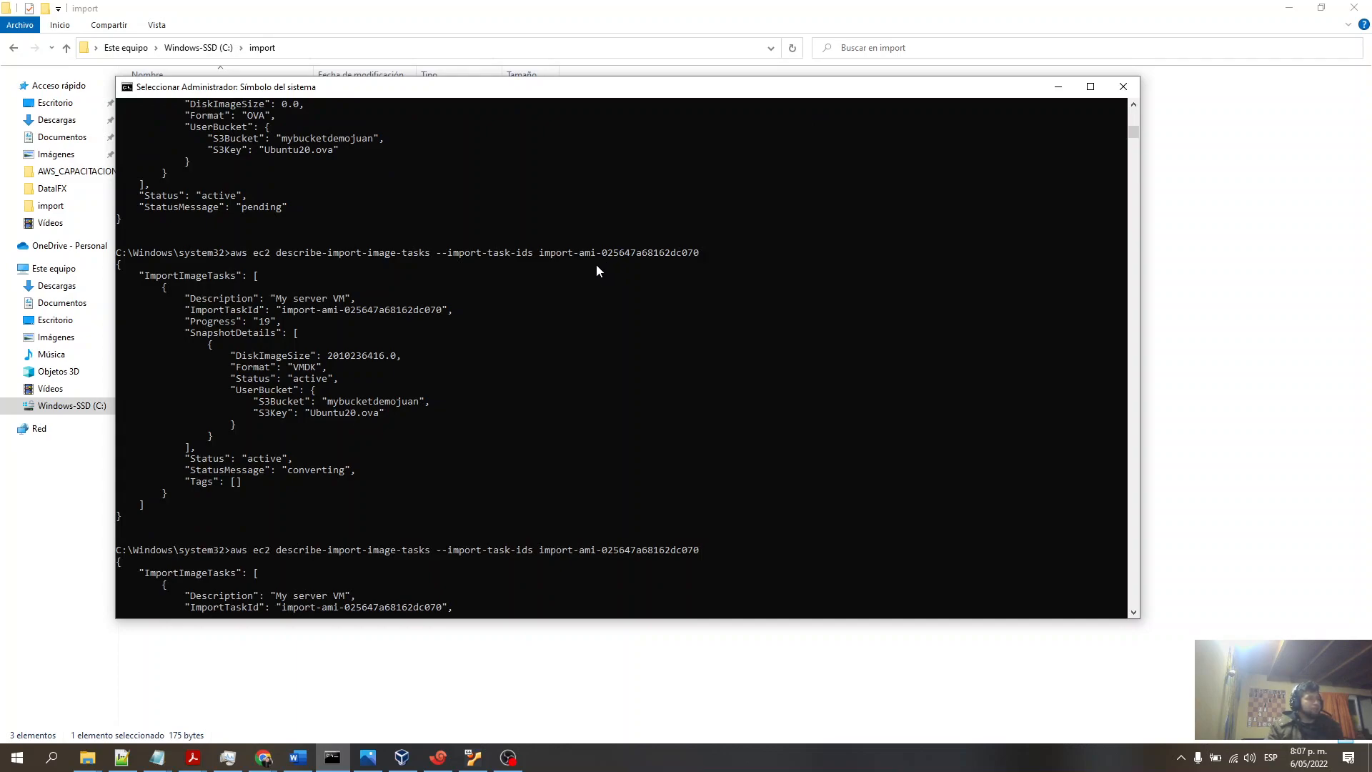
scroll(599, 271, "up", 1)
scroll(477, 245, "down", 1)
scroll(346, 358, "up", 2)
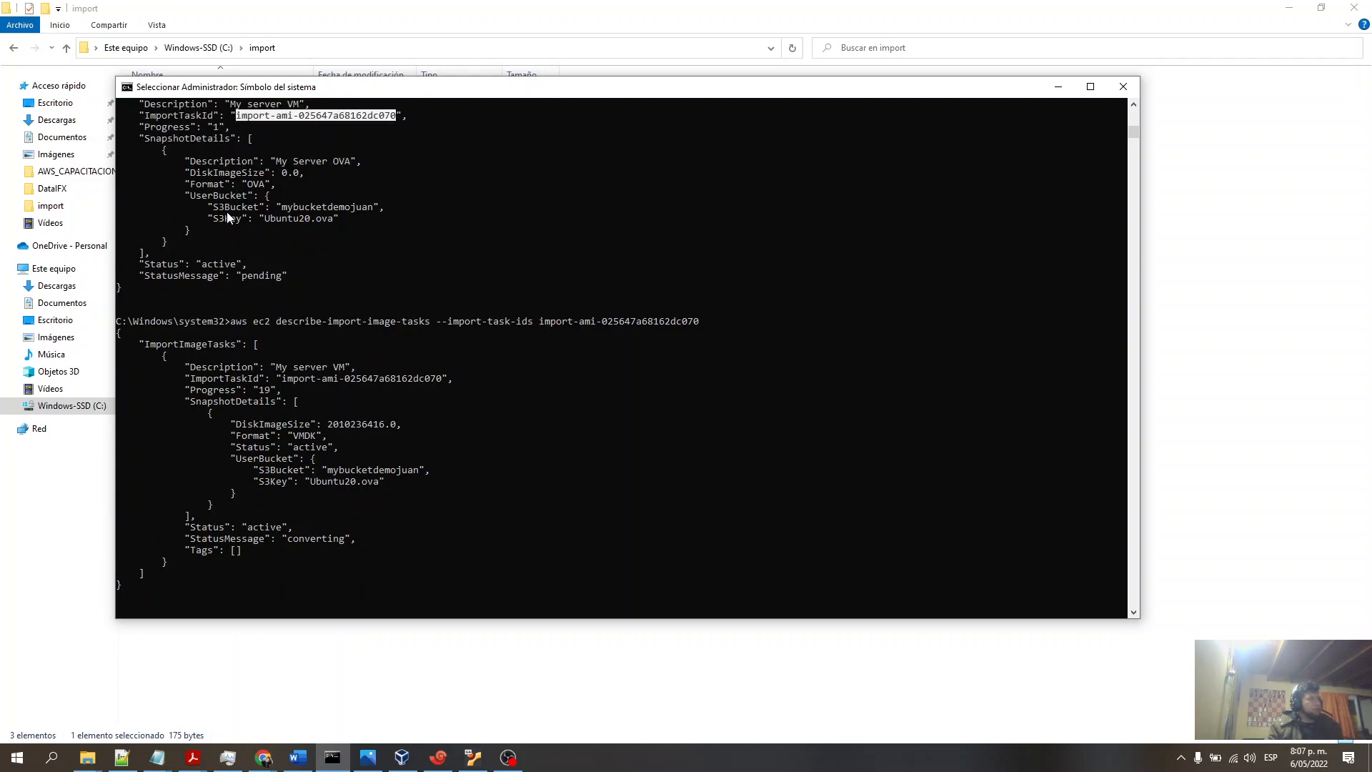
scroll(398, 328, "down", 3)
scroll(394, 341, "down", 7)
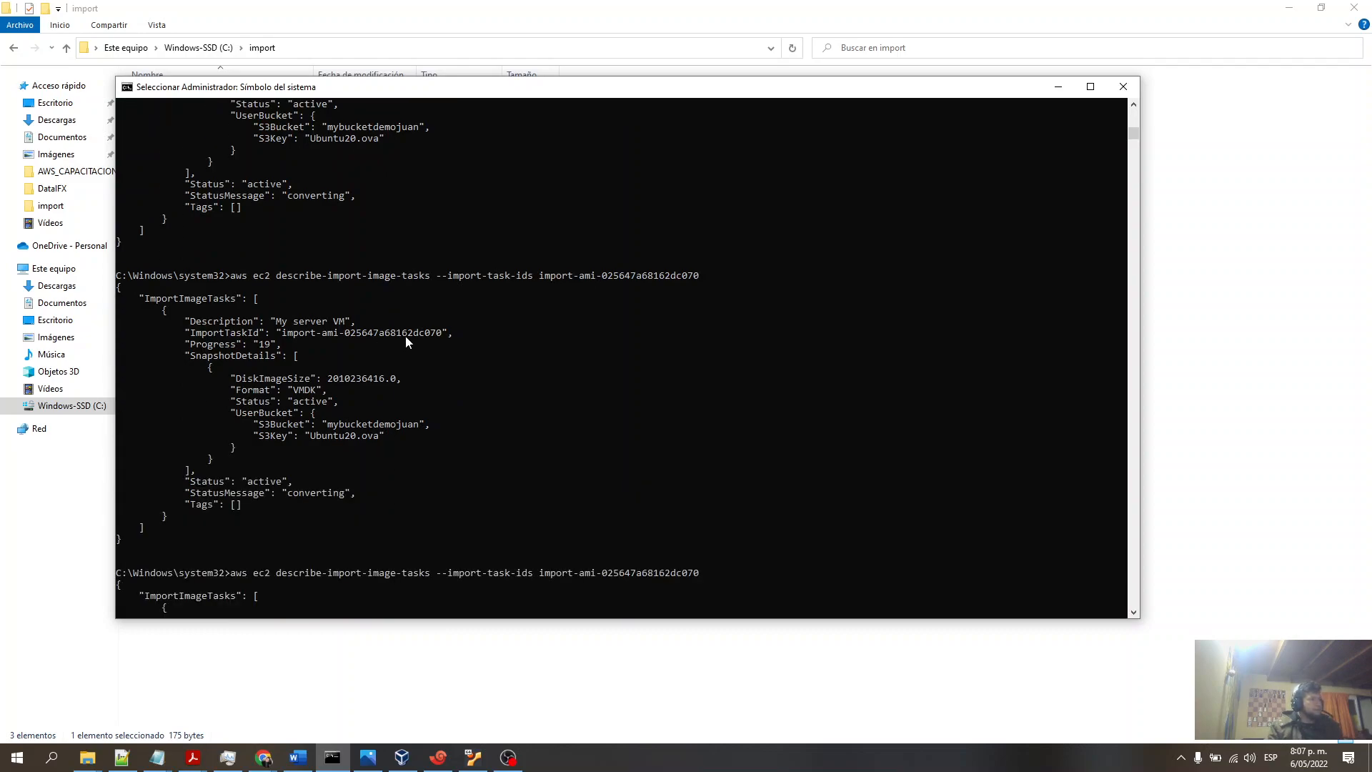
scroll(363, 465, "down", 7)
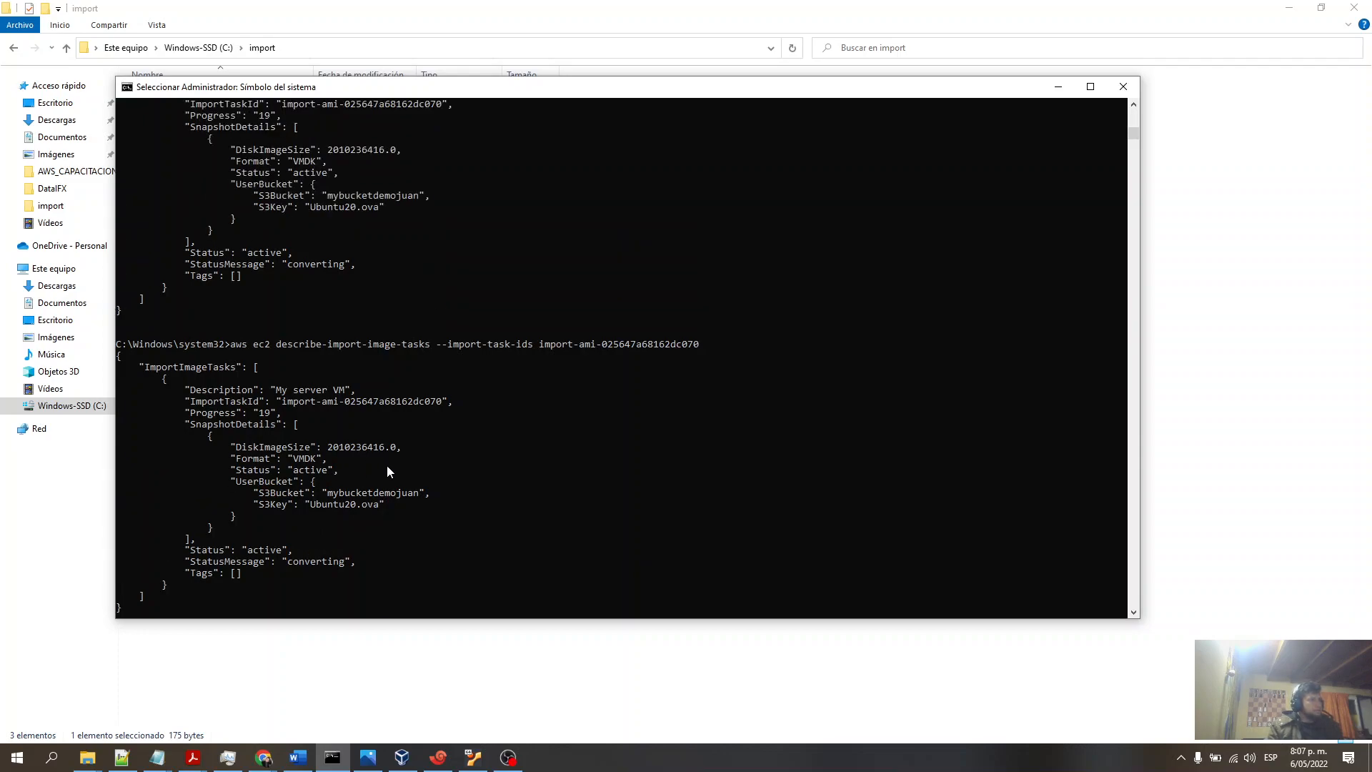
scroll(465, 468, "down", 2)
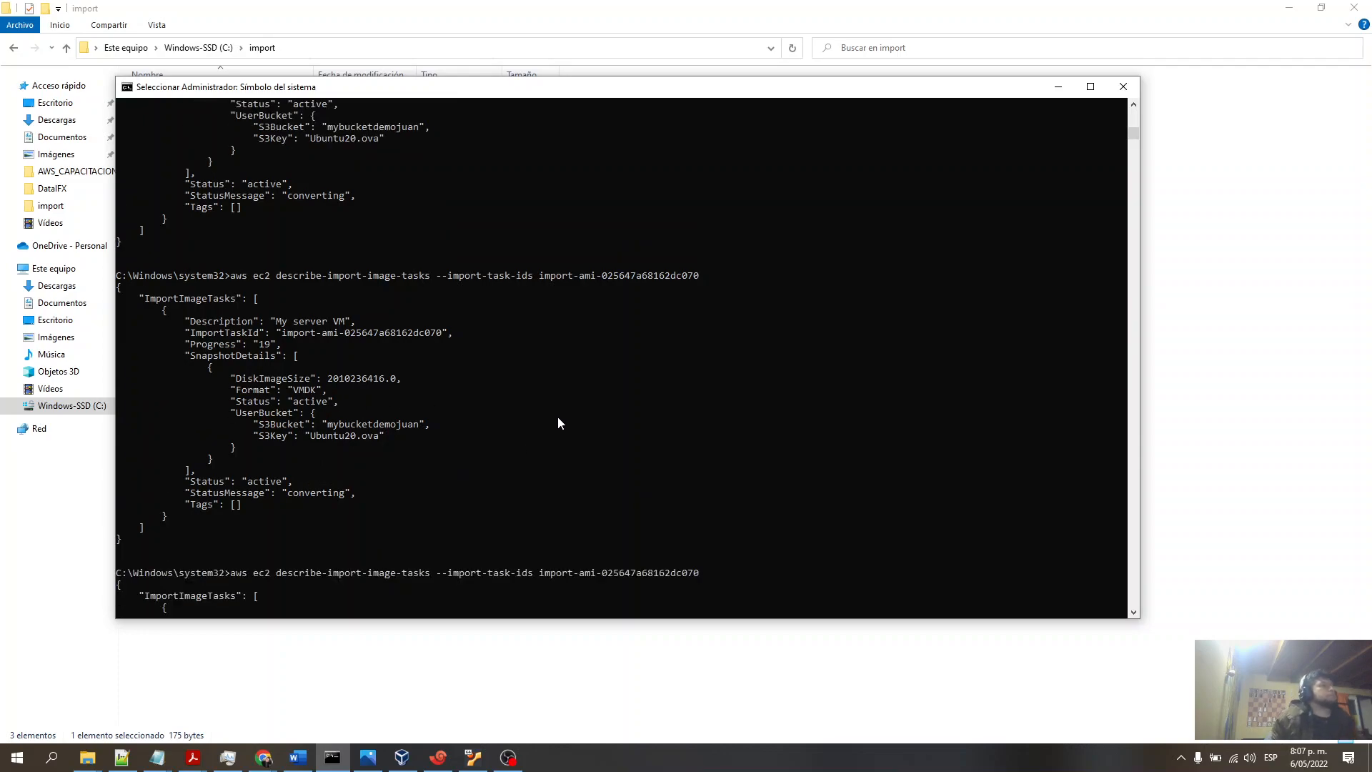
scroll(568, 414, "down", 5)
scroll(576, 421, "down", 11)
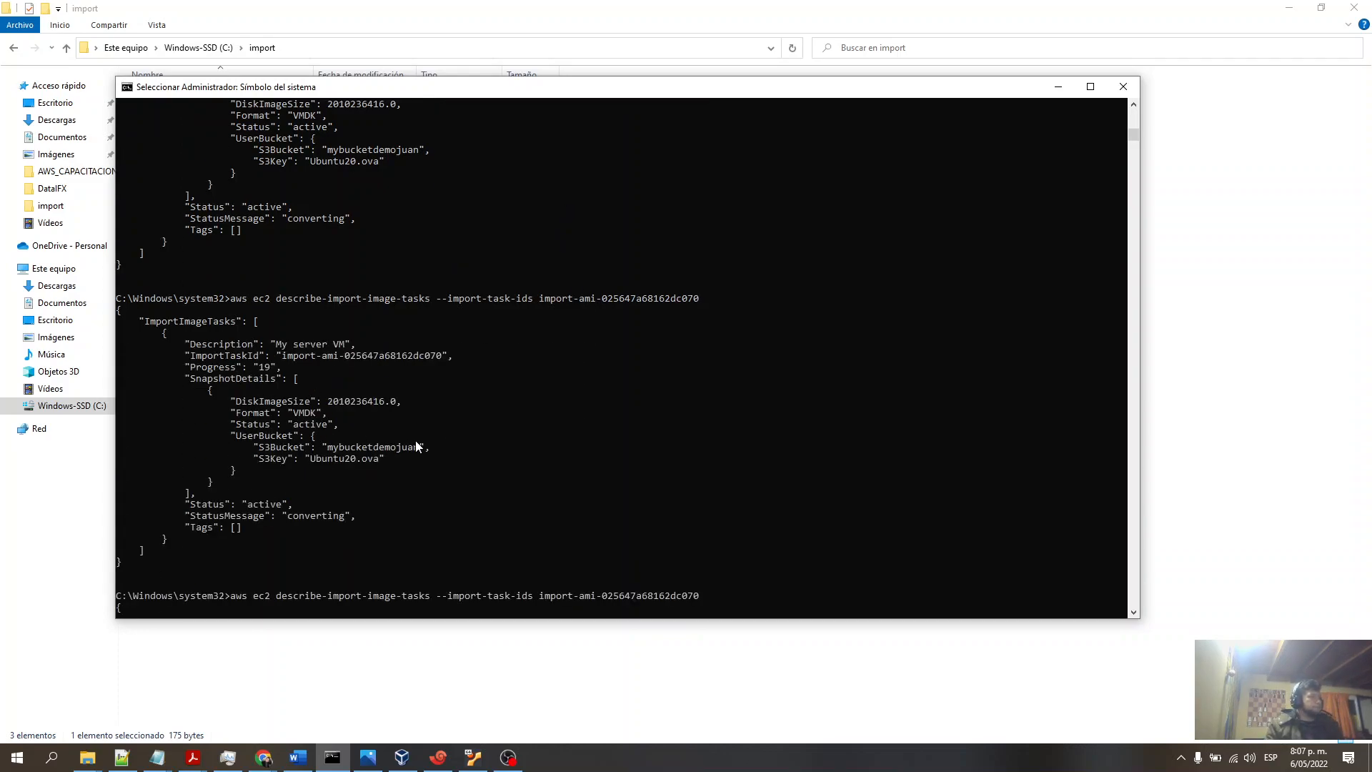
scroll(418, 448, "down", 3)
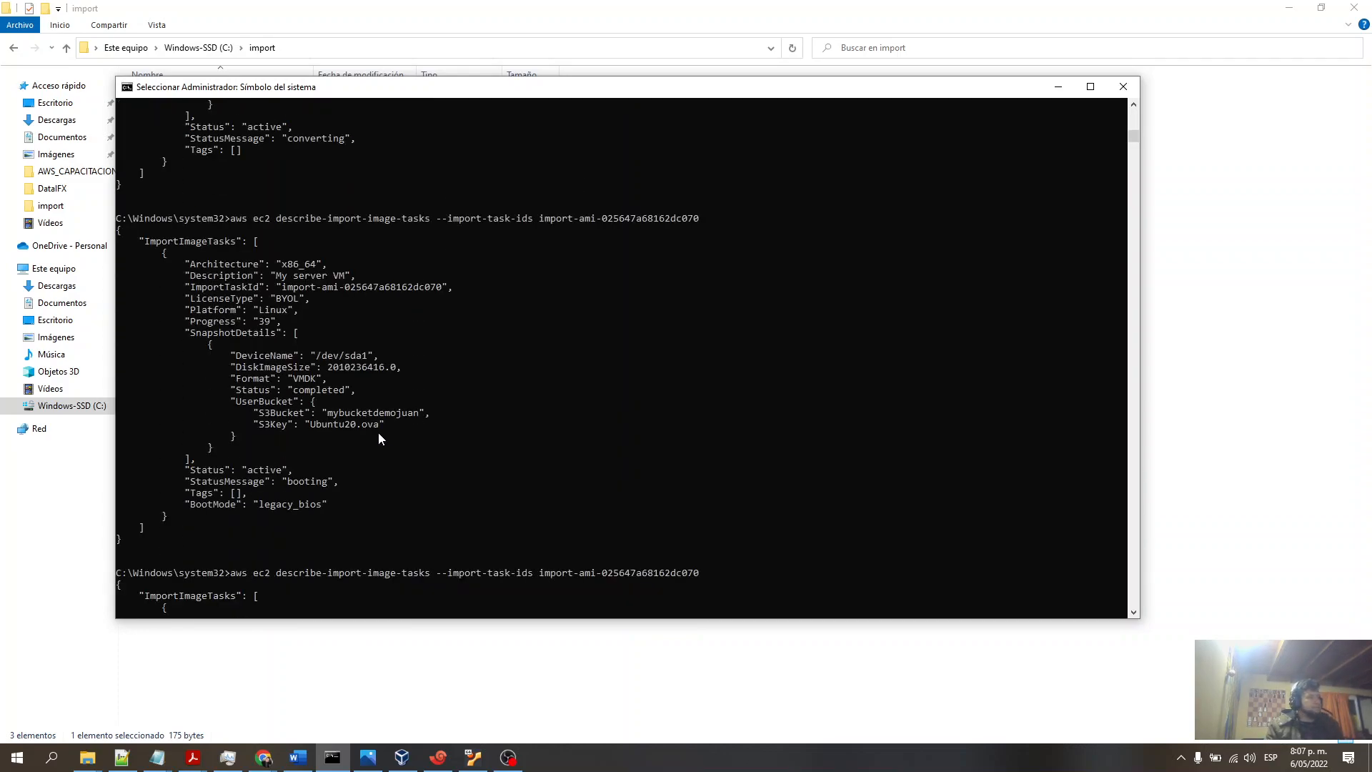
scroll(523, 409, "up", 2)
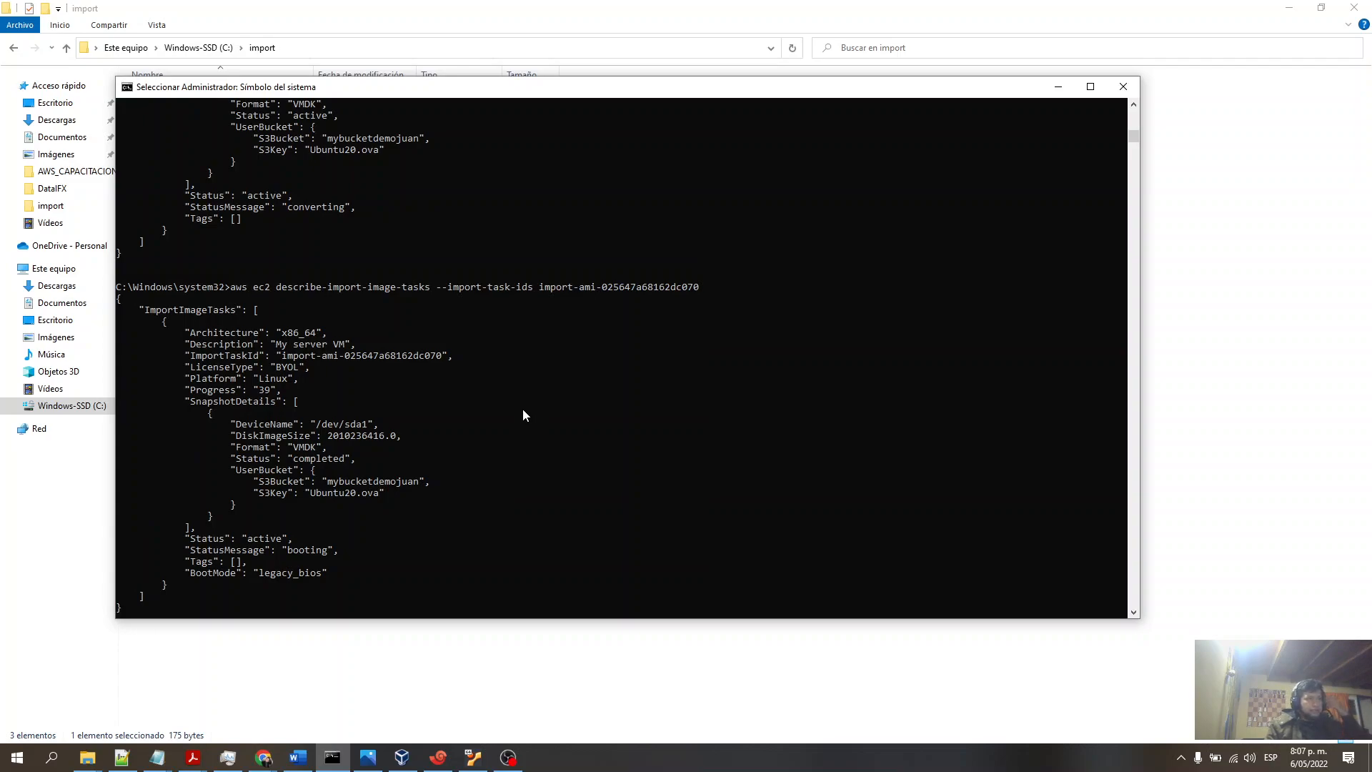
scroll(517, 414, "up", 3)
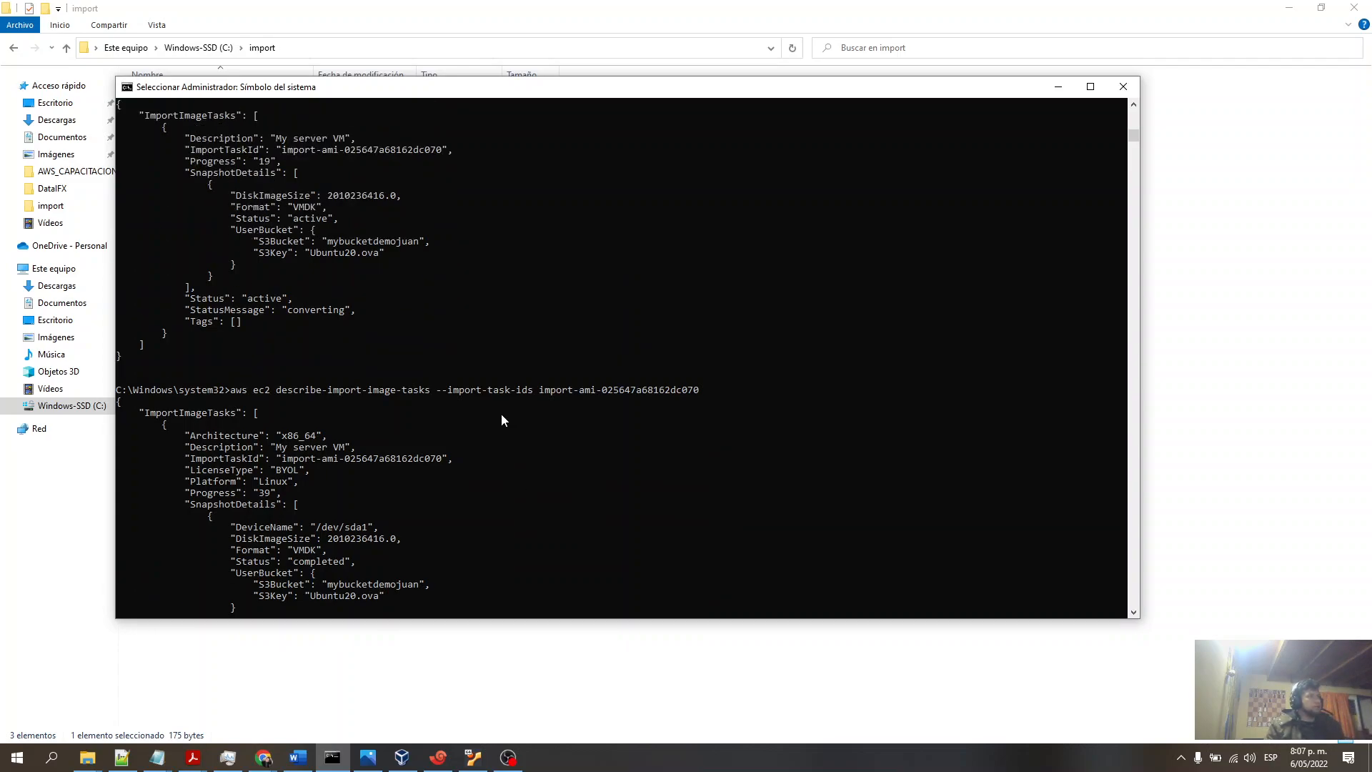
scroll(401, 288, "down", 5)
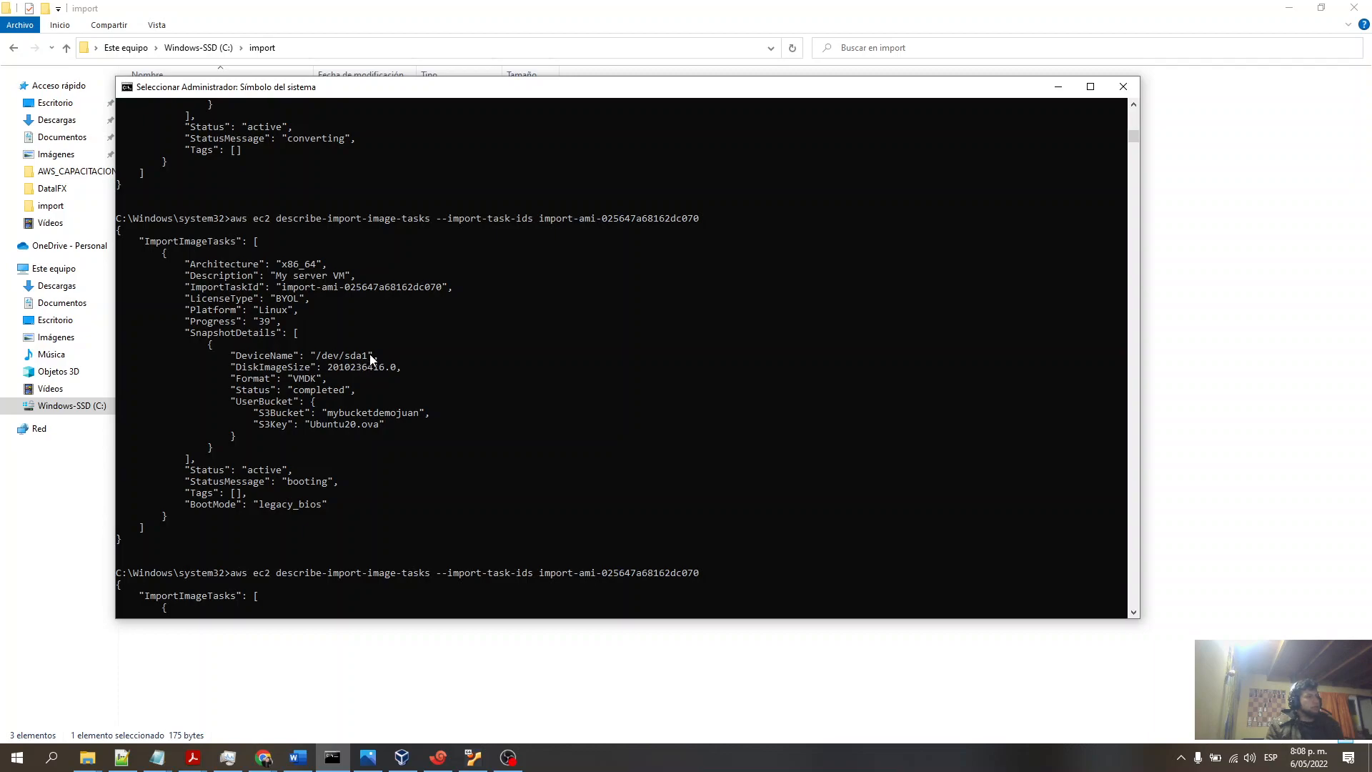
scroll(248, 398, "up", 5)
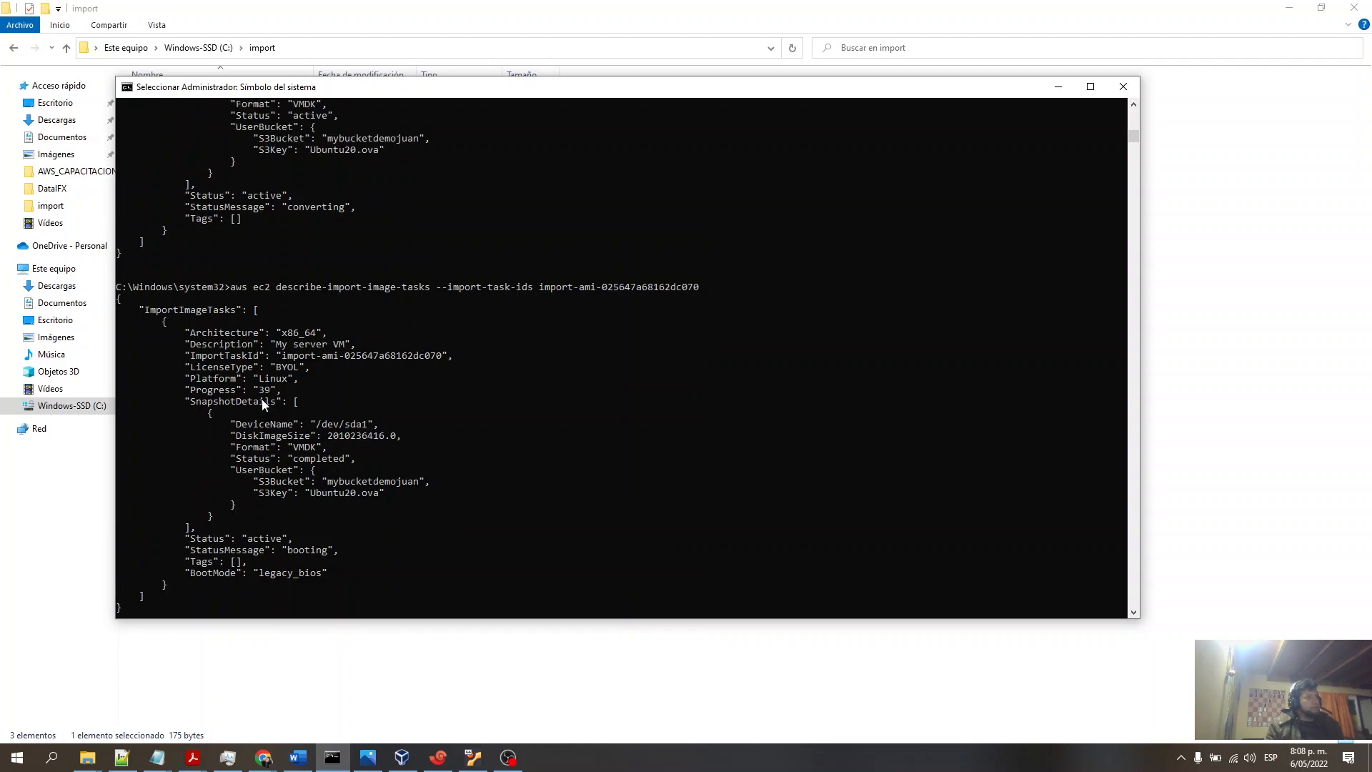
- Examine the final describe-import-image-tasks outputs for the import task's completion status and resulting image ID
scroll(264, 443, "down", 2)
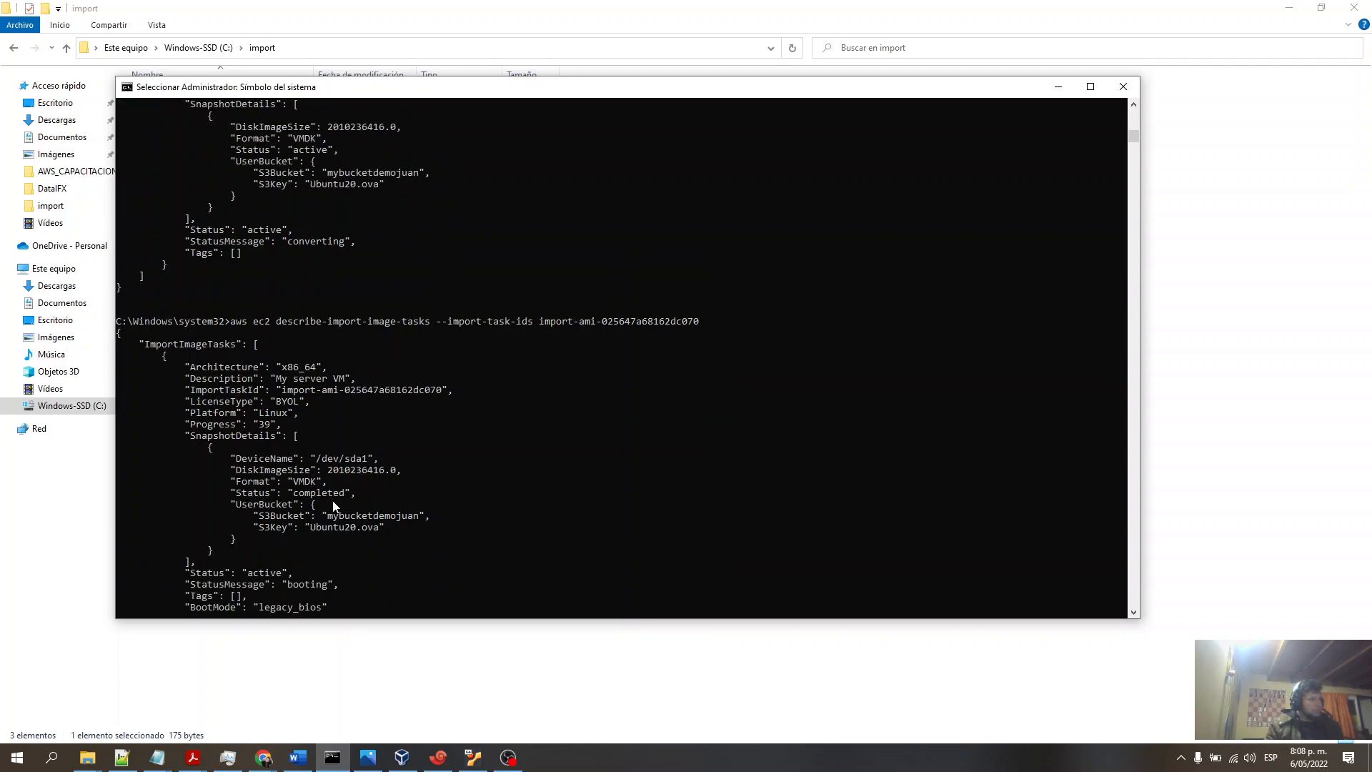
scroll(393, 490, "down", 2)
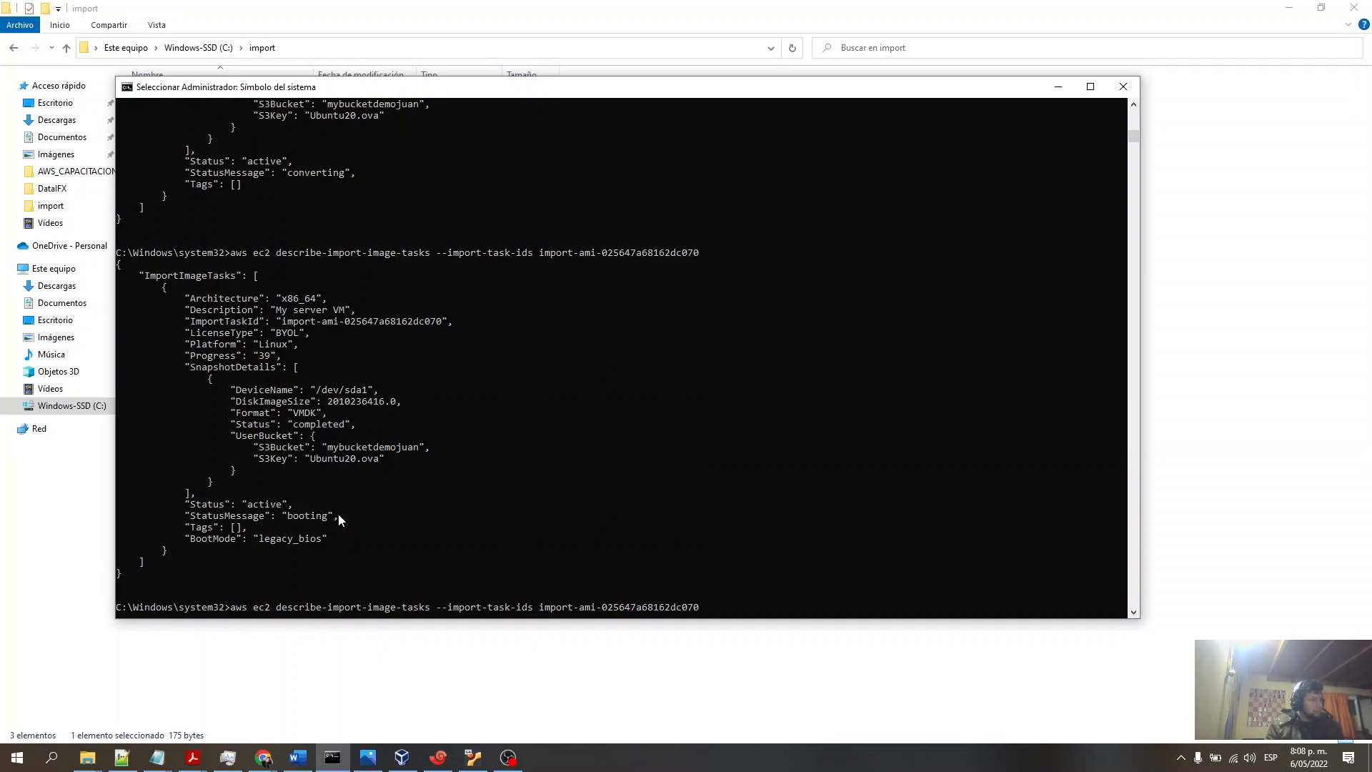
scroll(315, 517, "up", 7)
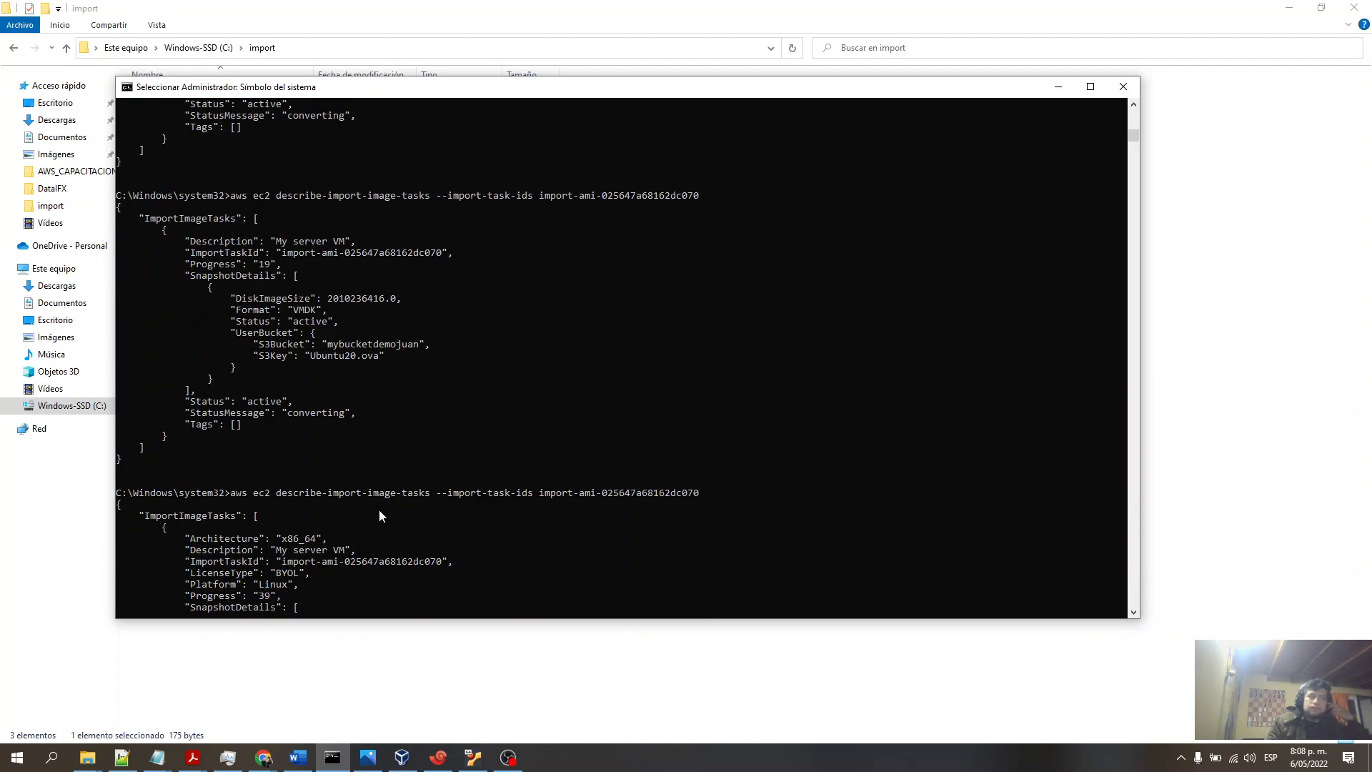
scroll(371, 503, "down", 2)
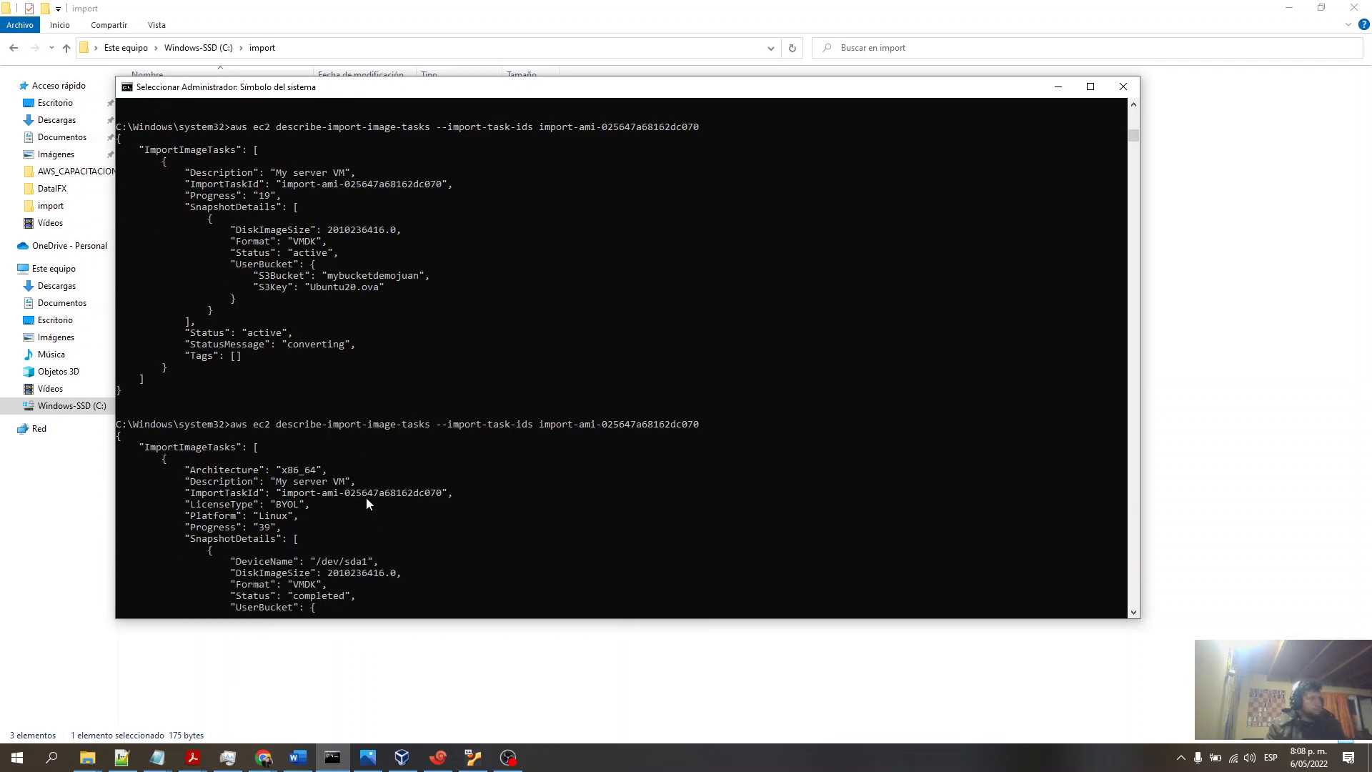
scroll(441, 472, "down", 2)
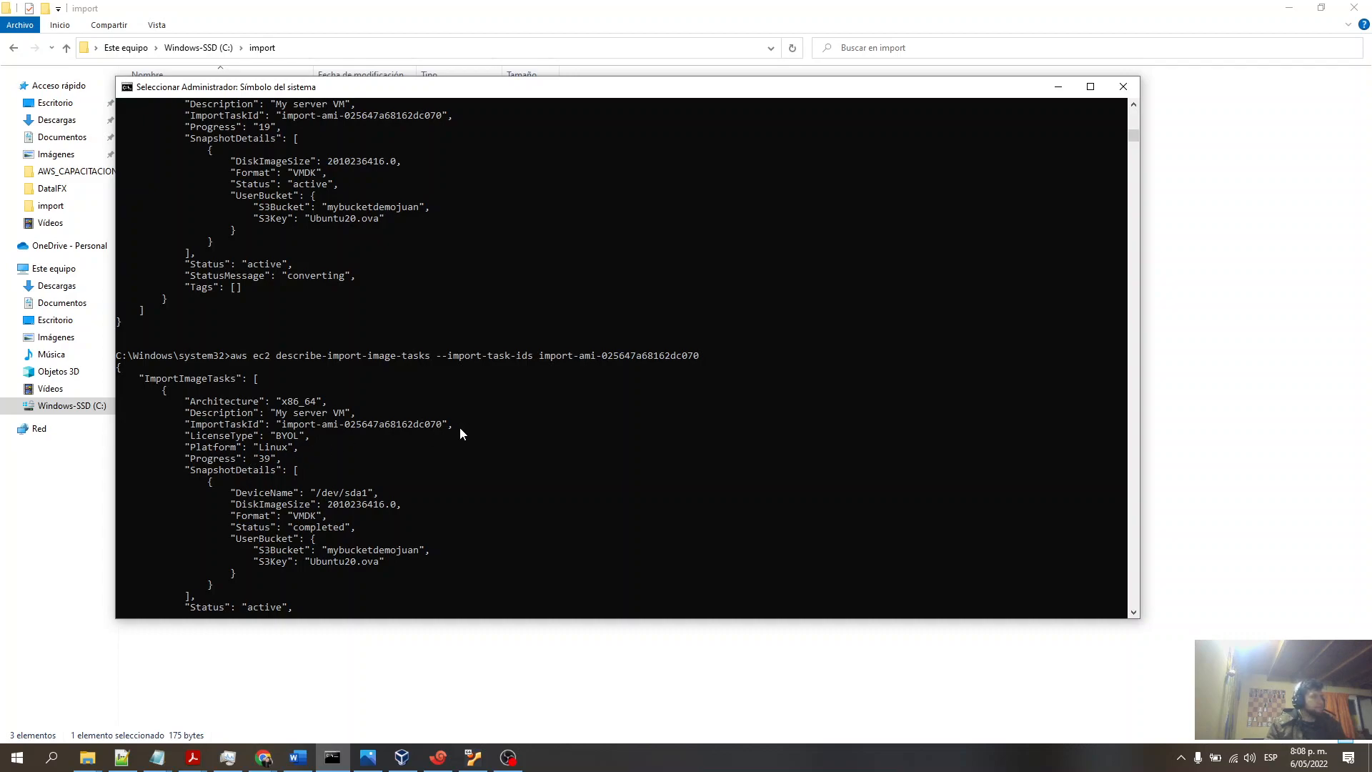
scroll(470, 423, "up", 2)
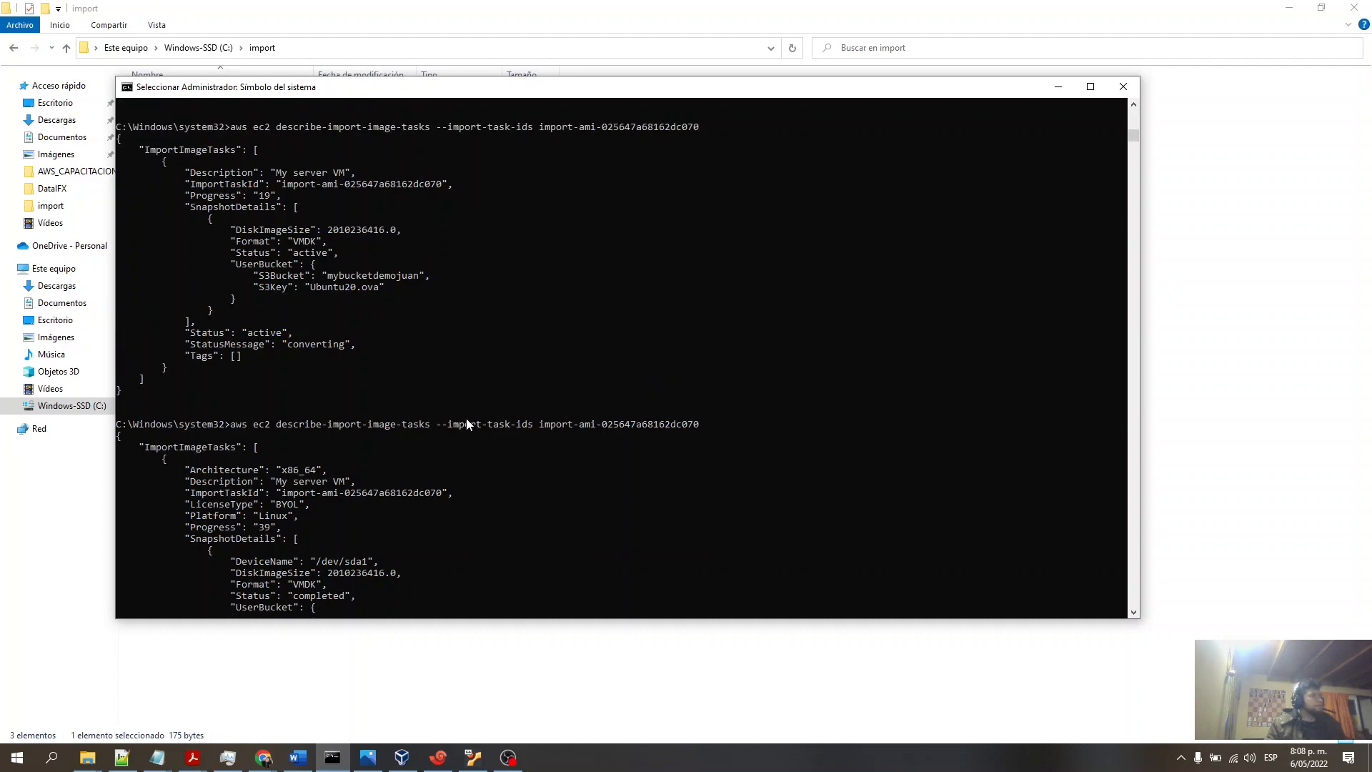
scroll(466, 424, "down", 12)
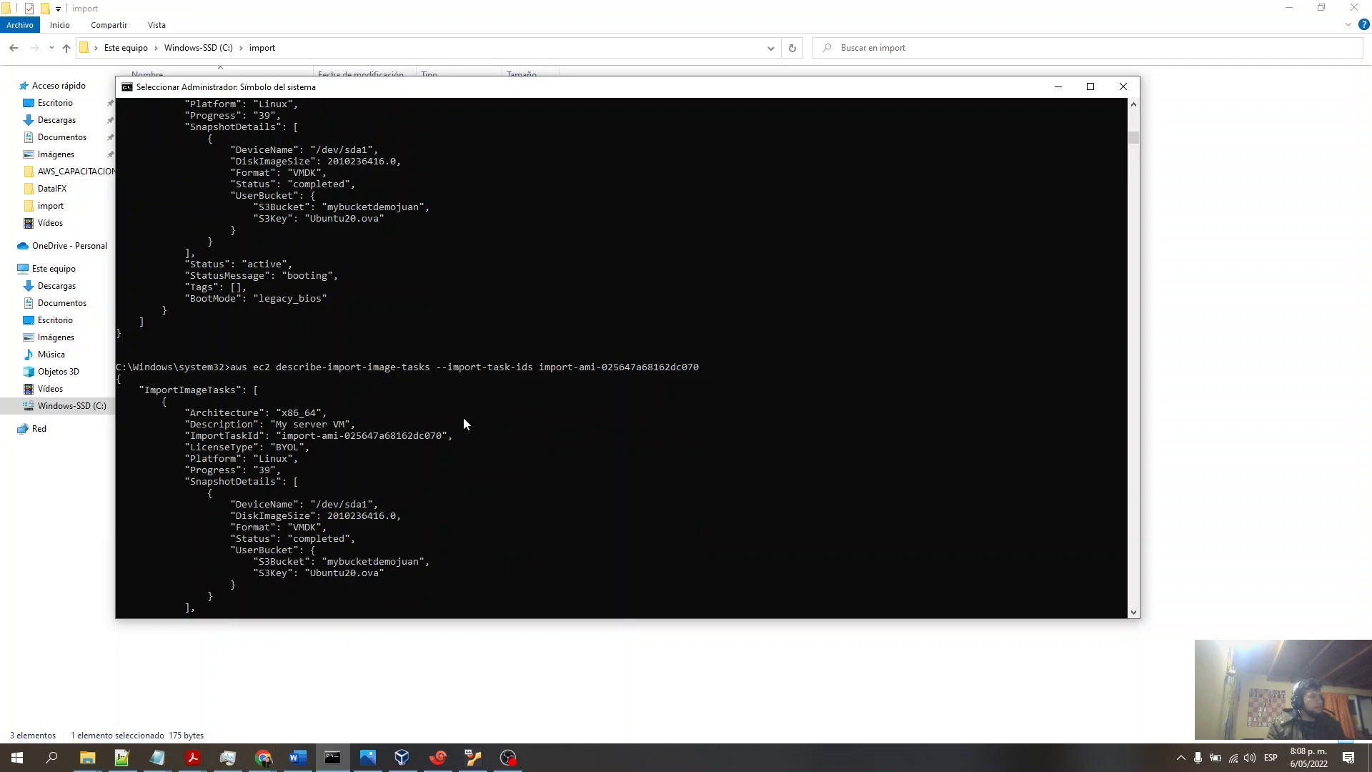
scroll(463, 424, "down", 1)
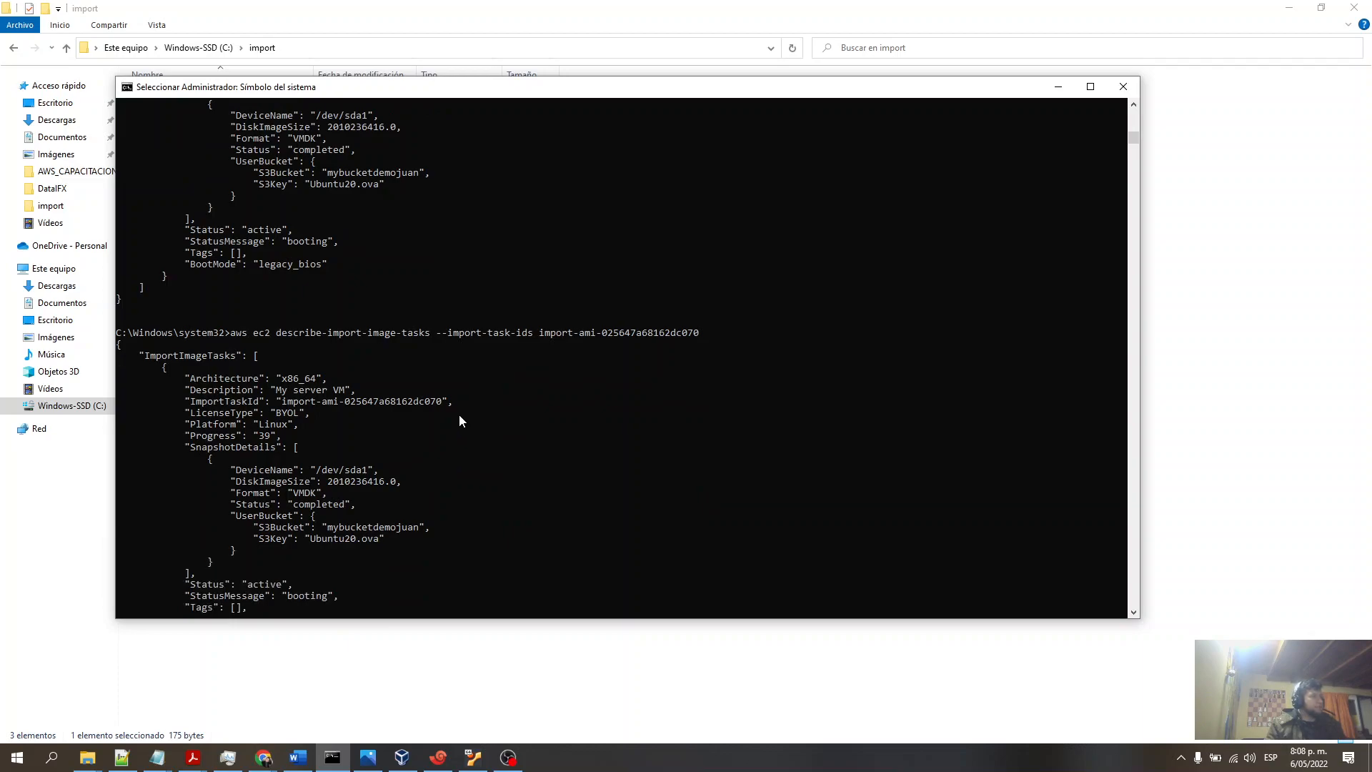
scroll(460, 420, "down", 5)
scroll(448, 424, "up", 2)
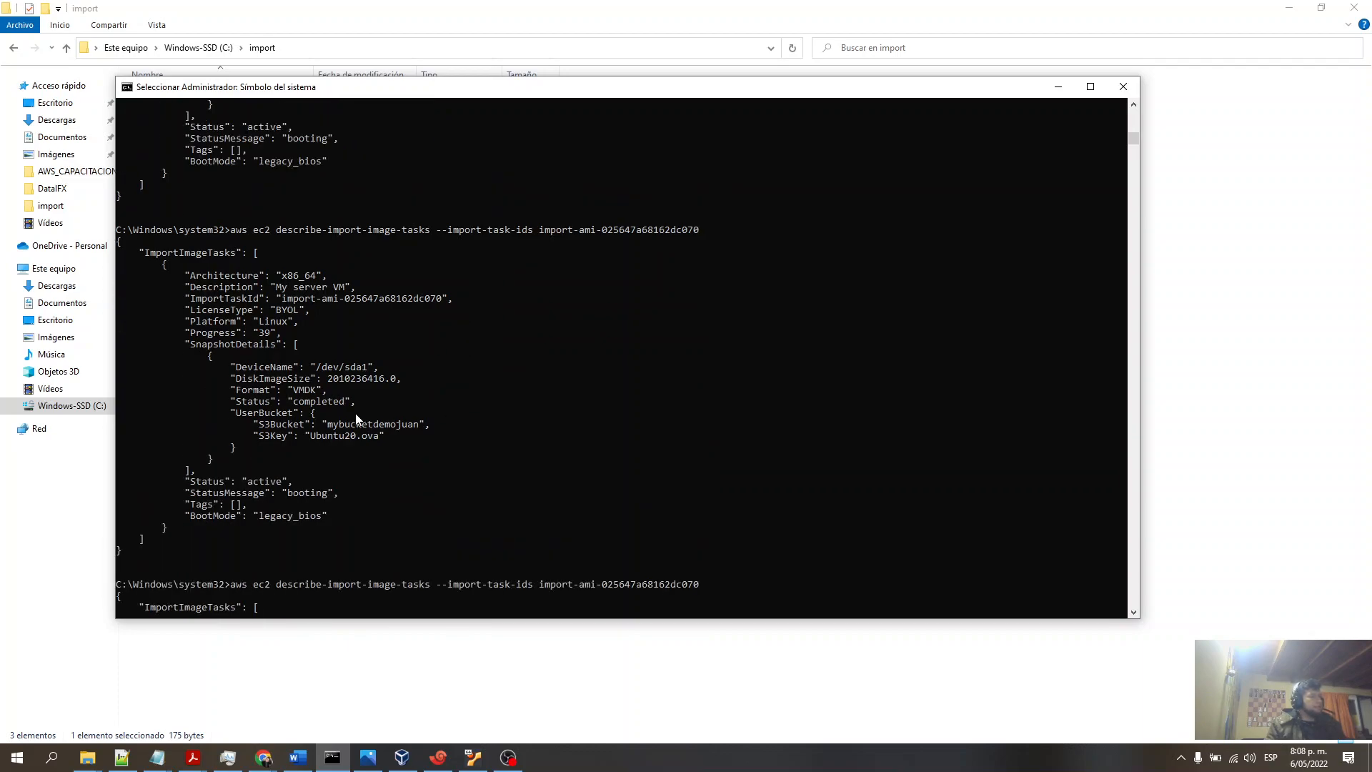
scroll(386, 389, "down", 8)
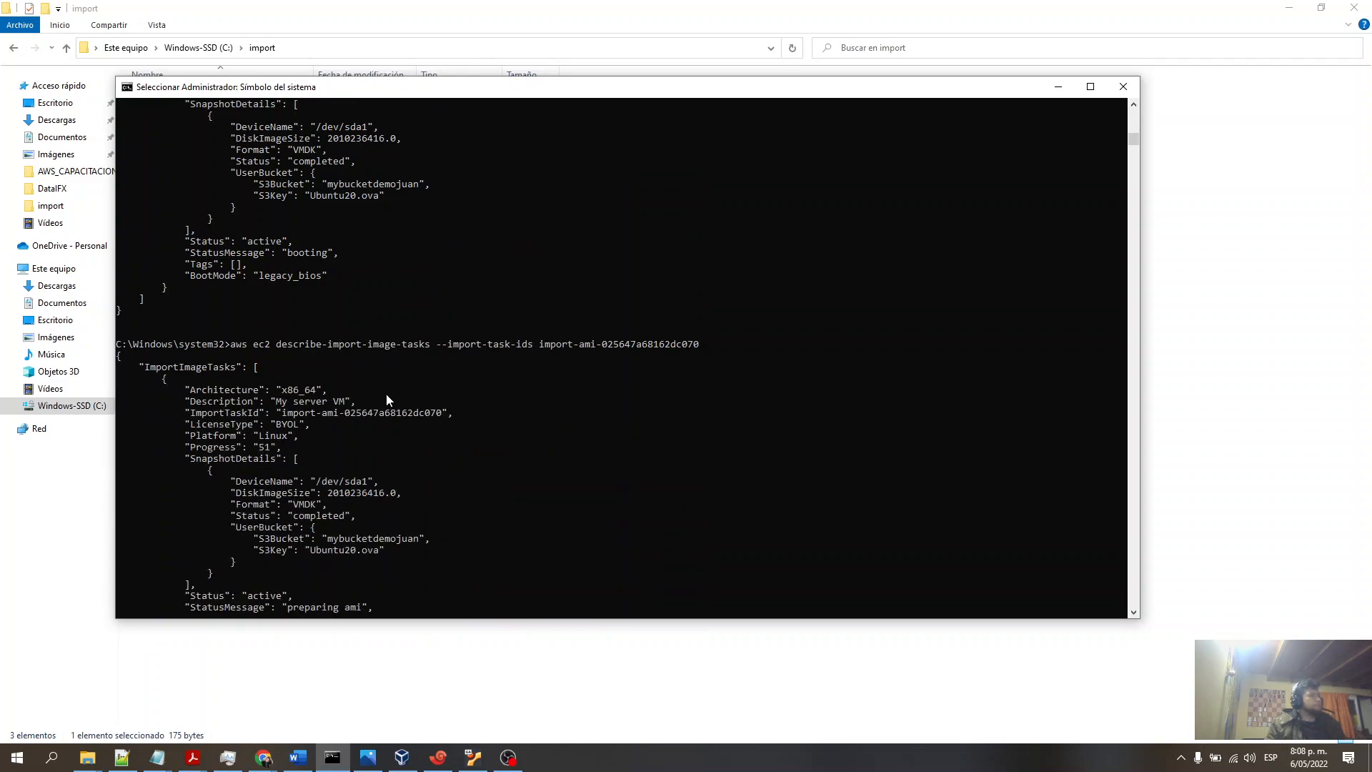
scroll(387, 395, "up", 2)
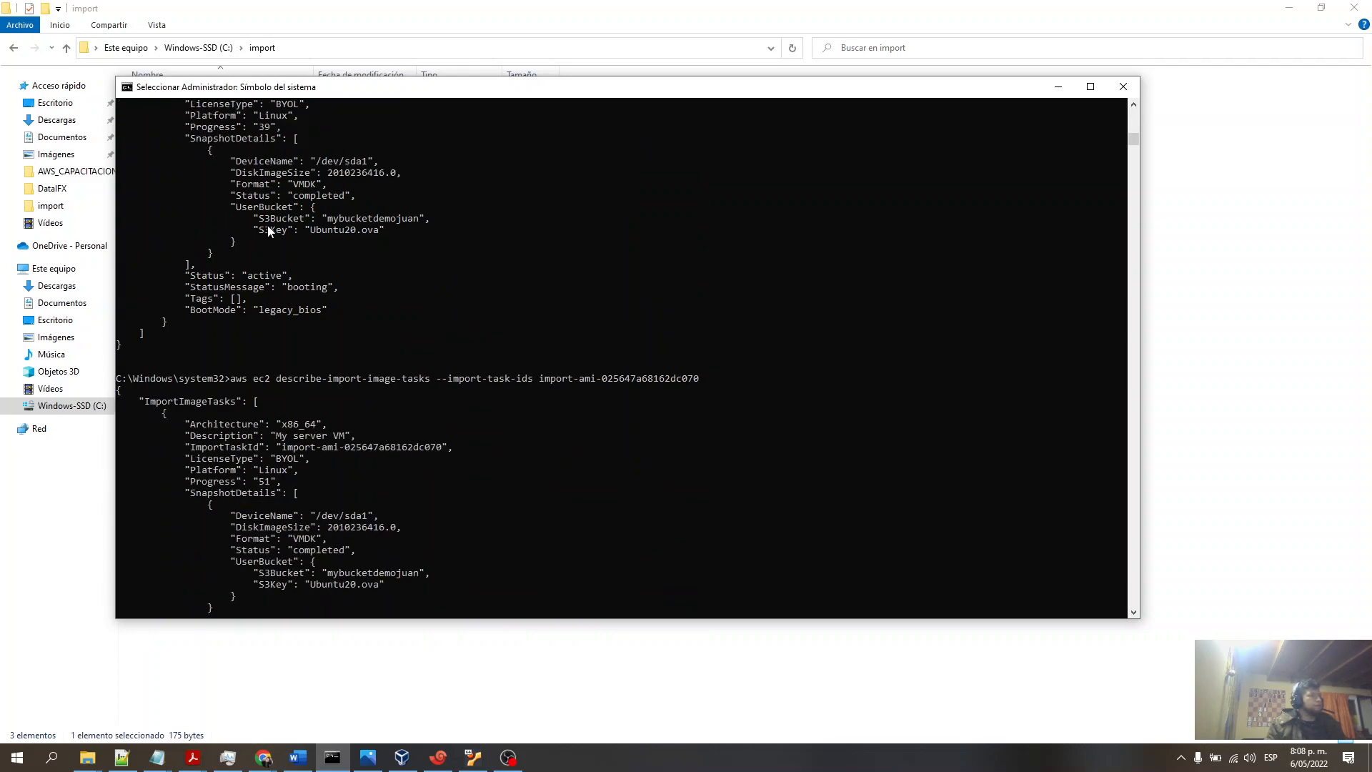
scroll(416, 315, "down", 6)
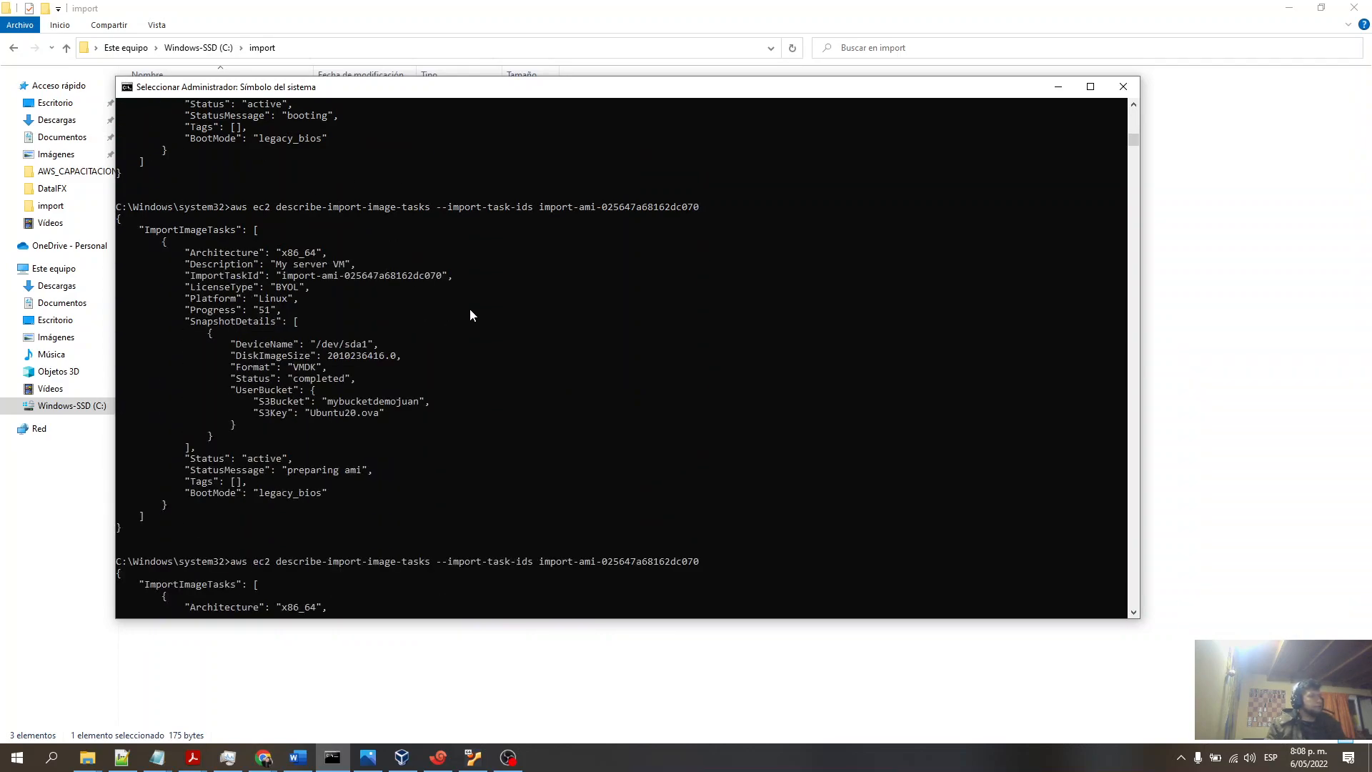
scroll(469, 315, "down", 1)
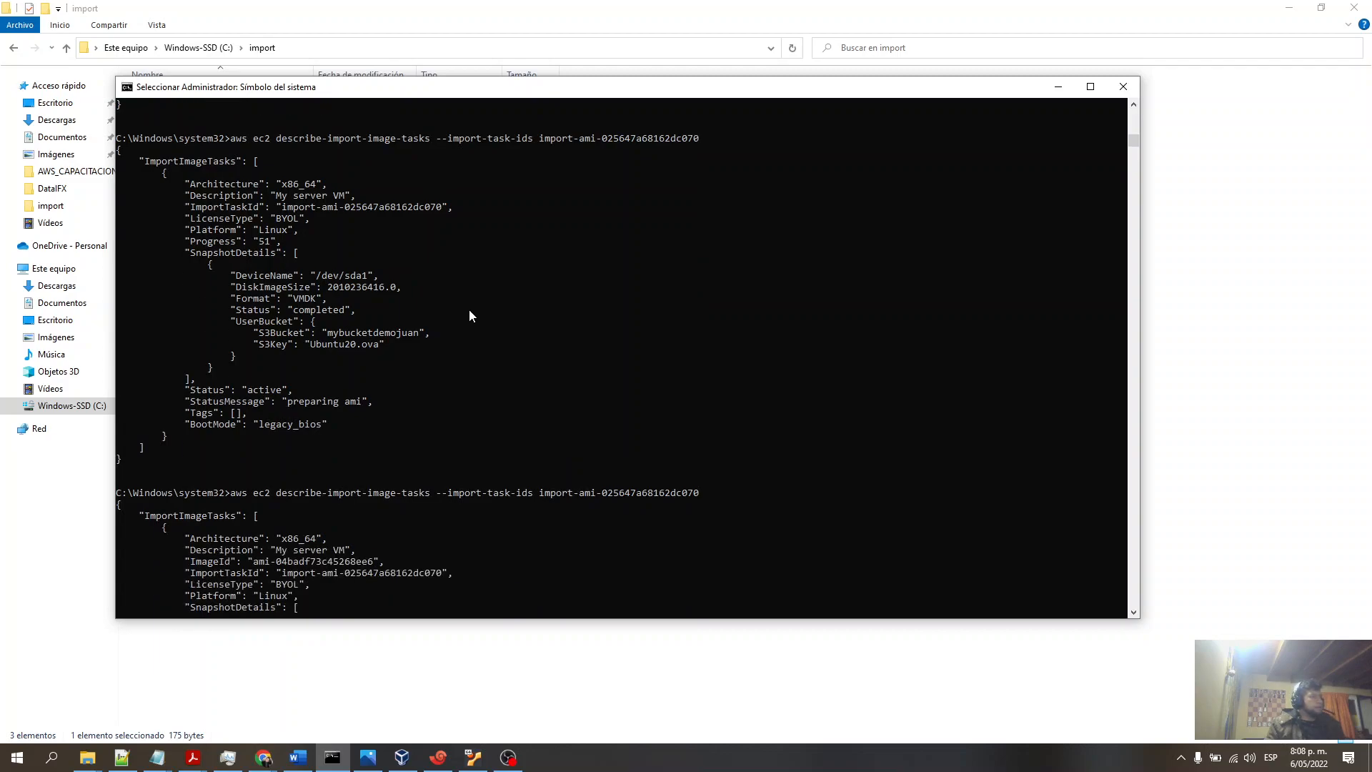
scroll(470, 316, "up", 1)
scroll(470, 316, "up", 2)
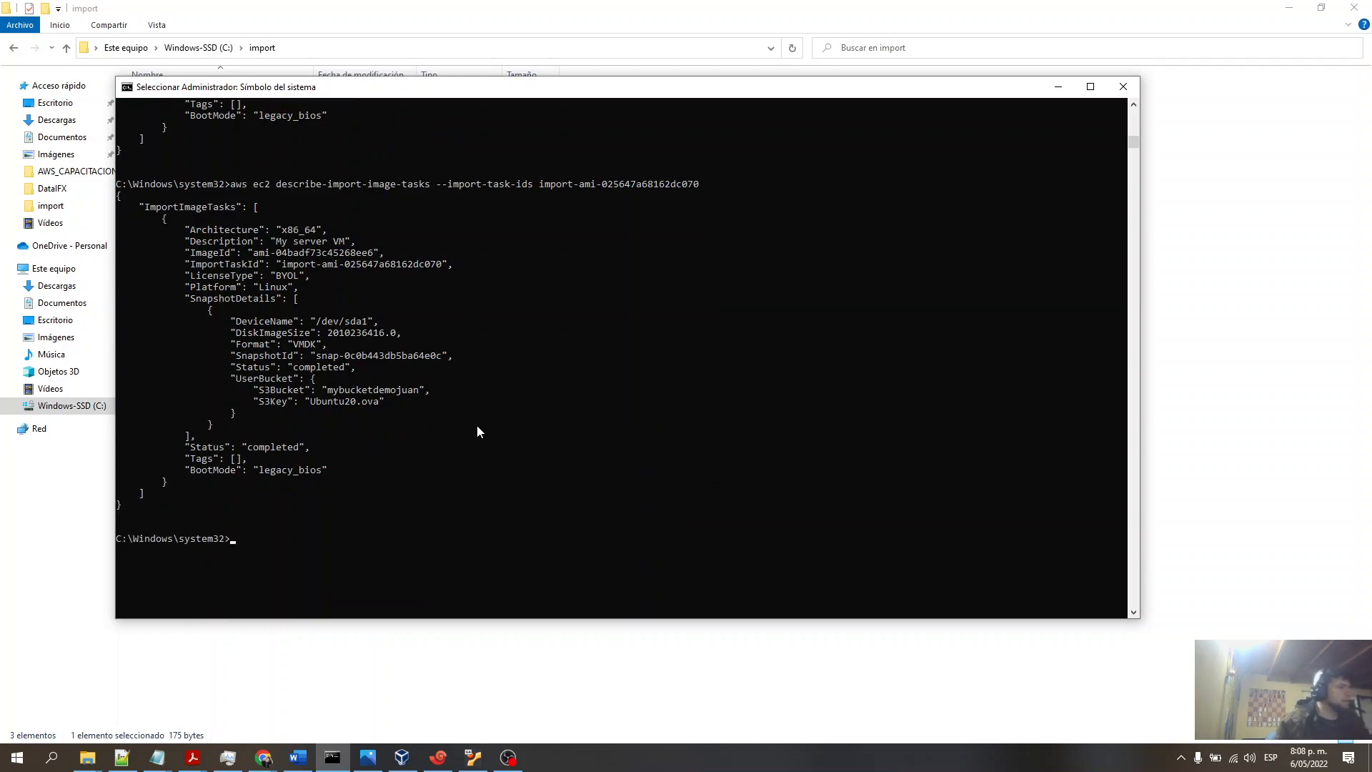
scroll(474, 426, "up", 1)
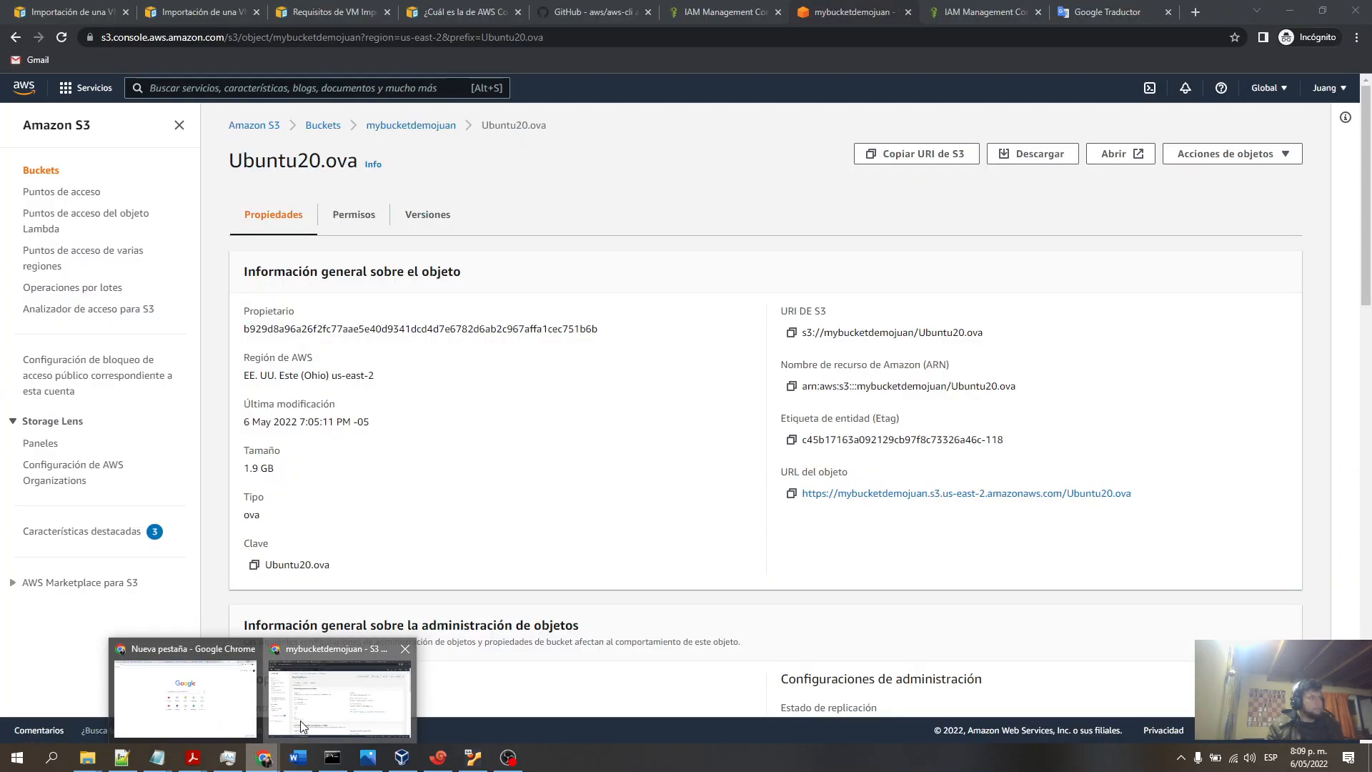
- Open the EC2 AMI list and compare the details and descriptions of the two imported AMIs
left_click(307, 704)
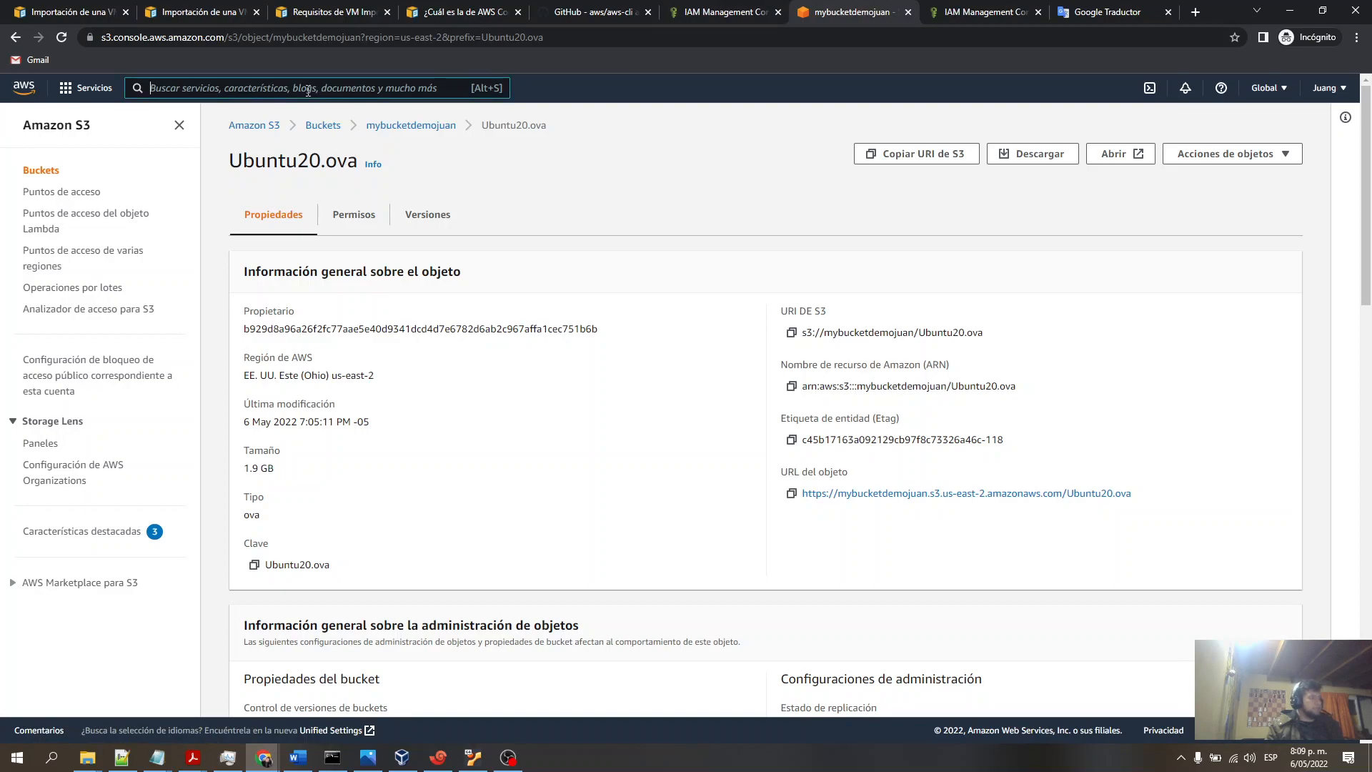
type("ec2")
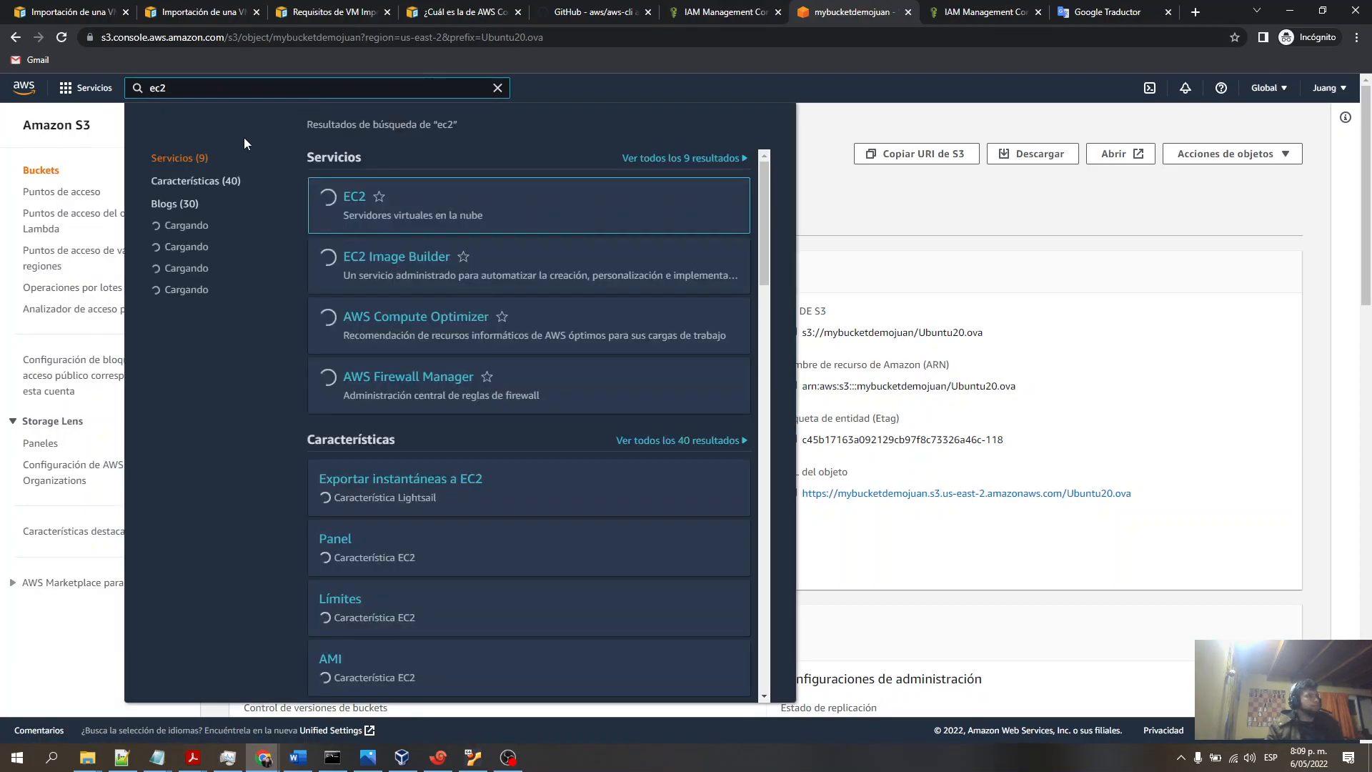
left_click(361, 199)
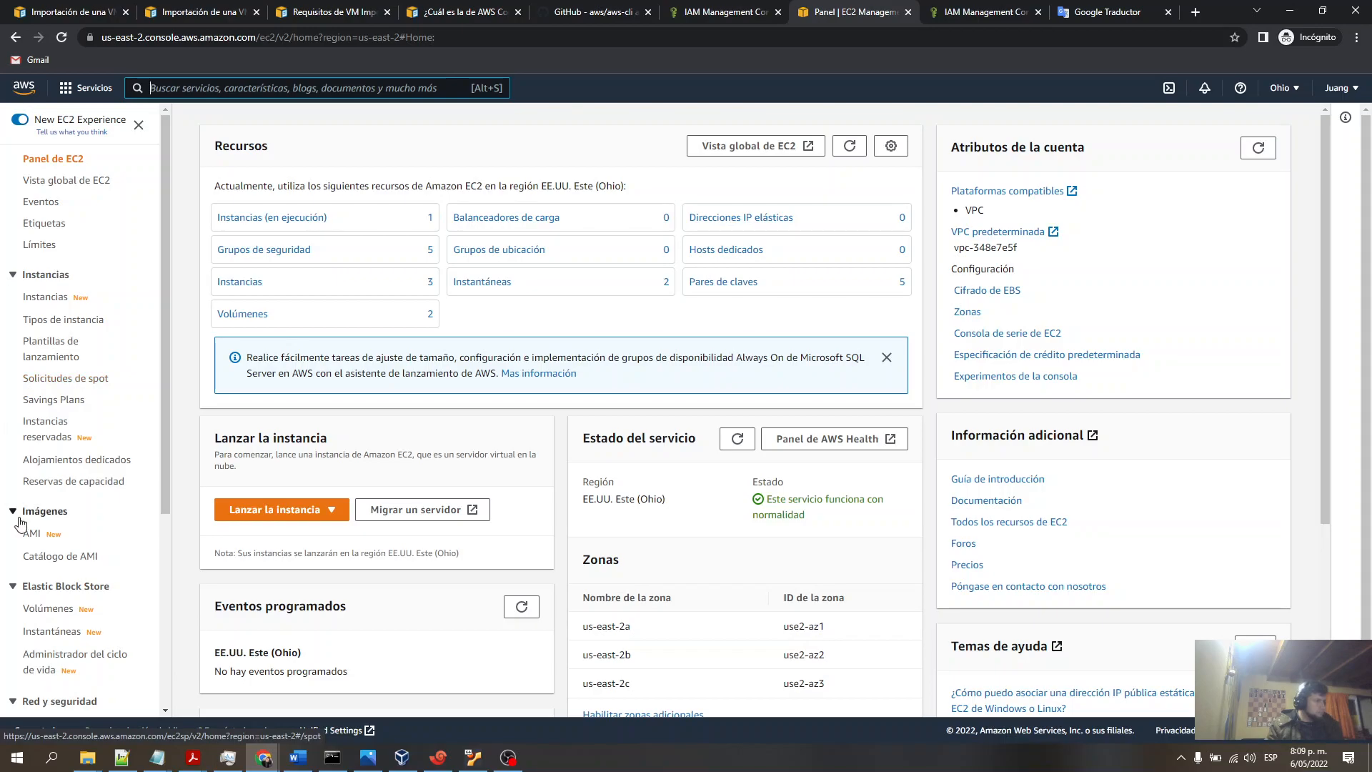
left_click(31, 534)
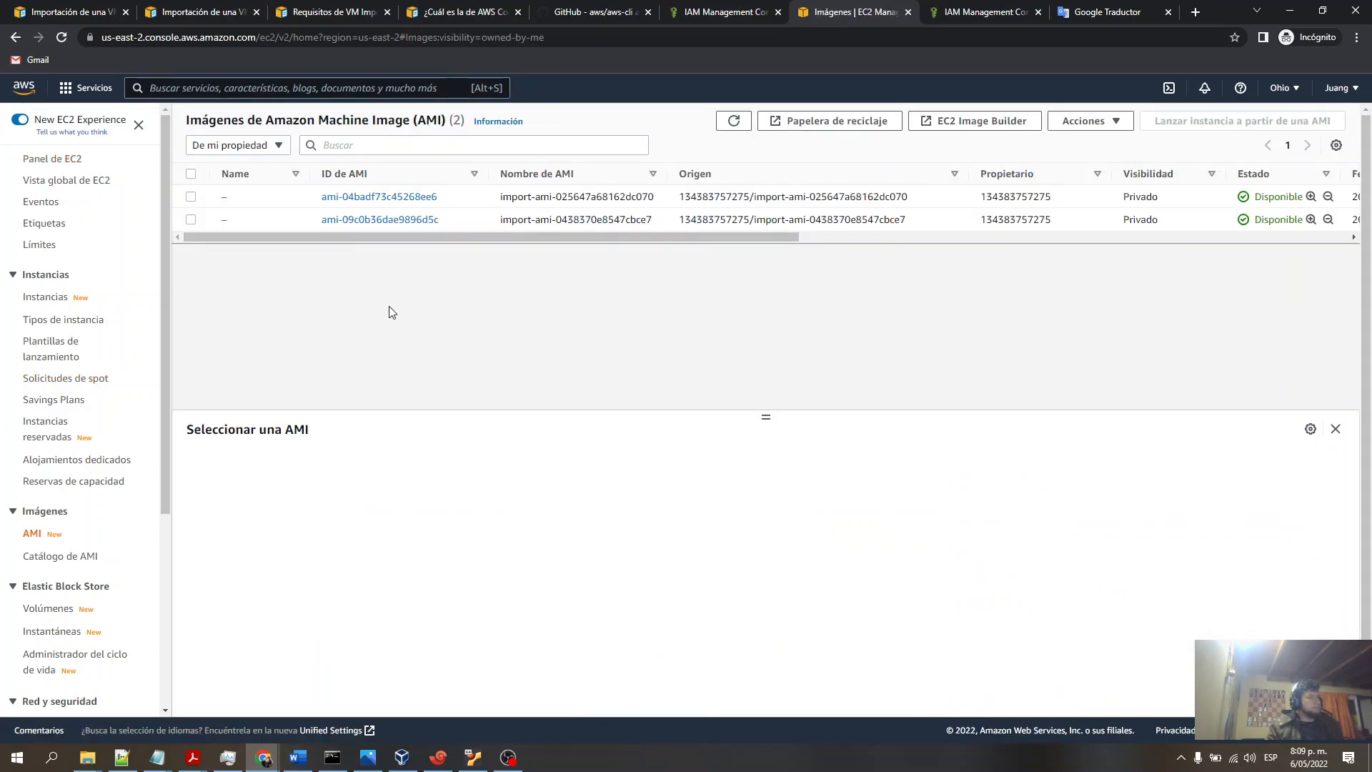
left_click(603, 203)
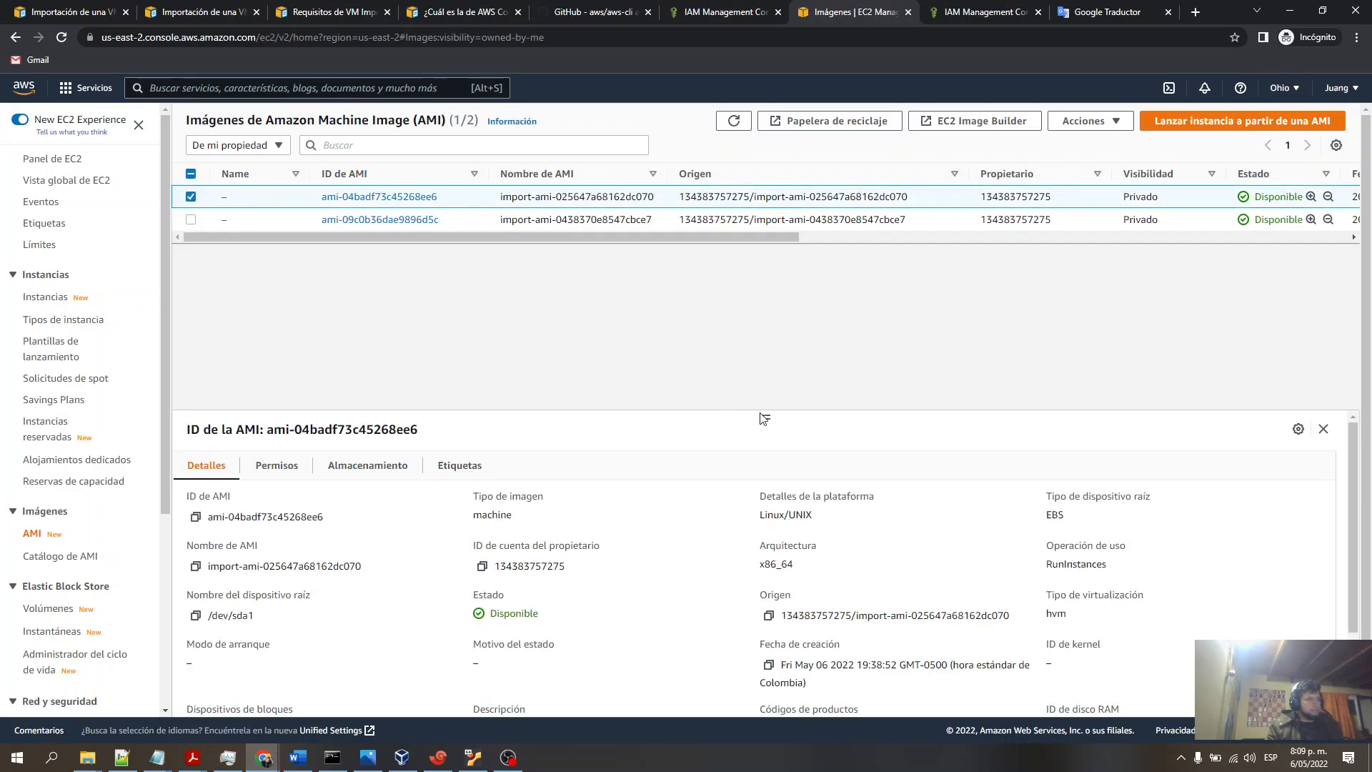
left_click_drag(763, 409, 768, 254)
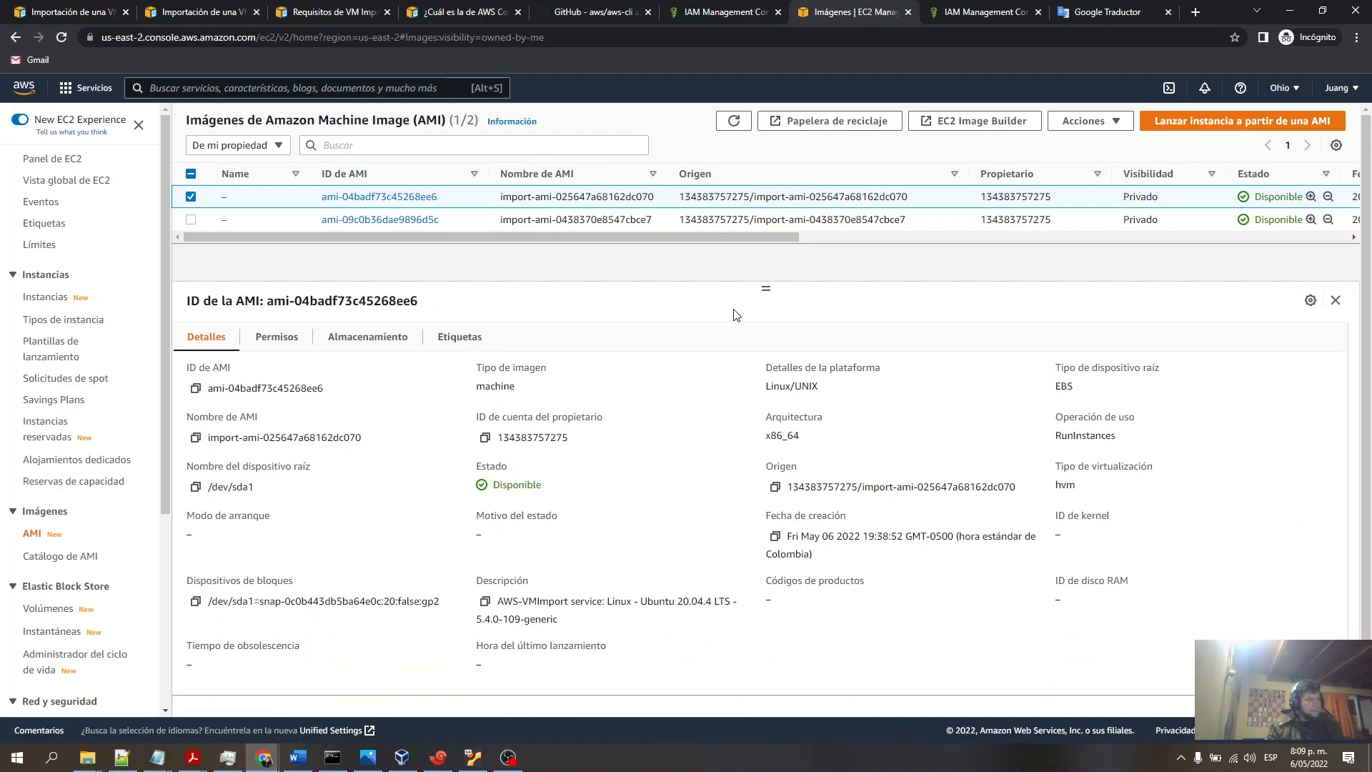
triple_click(682, 602)
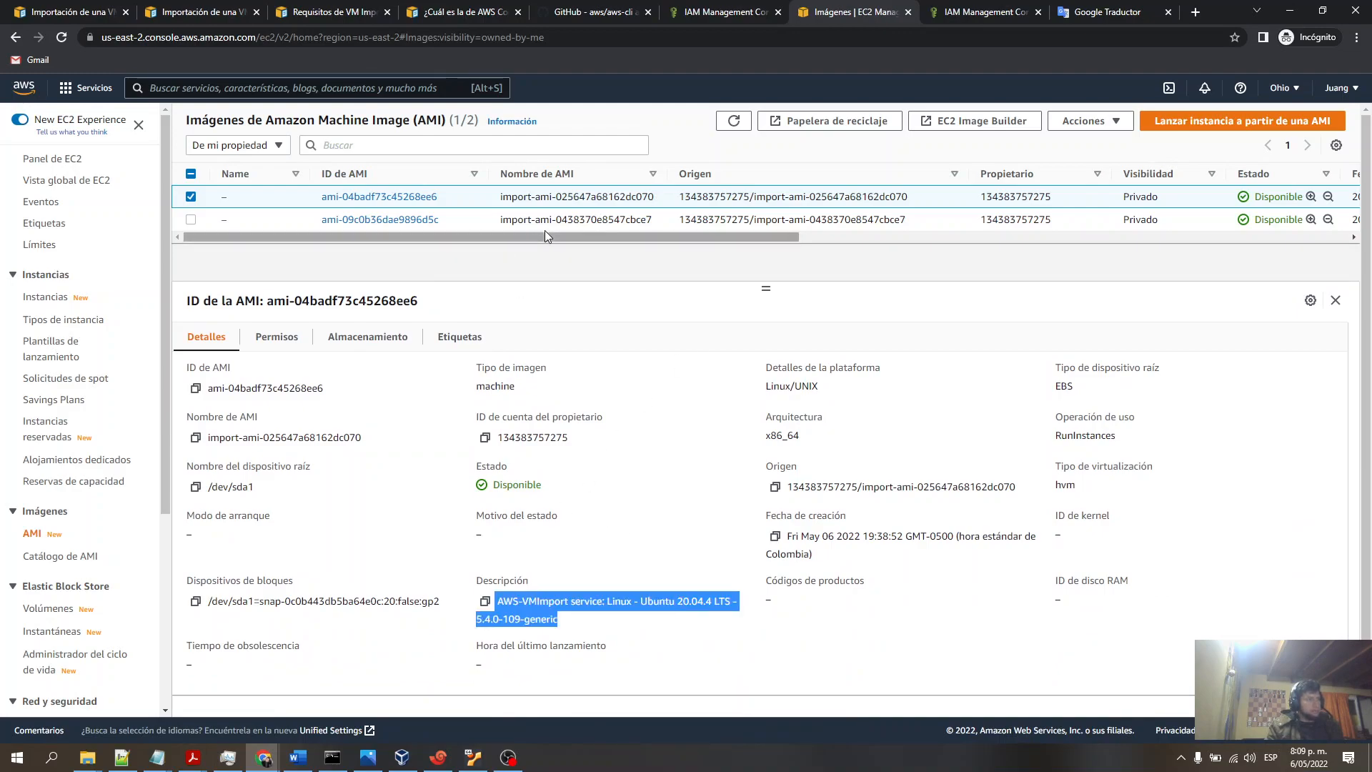
left_click(433, 219)
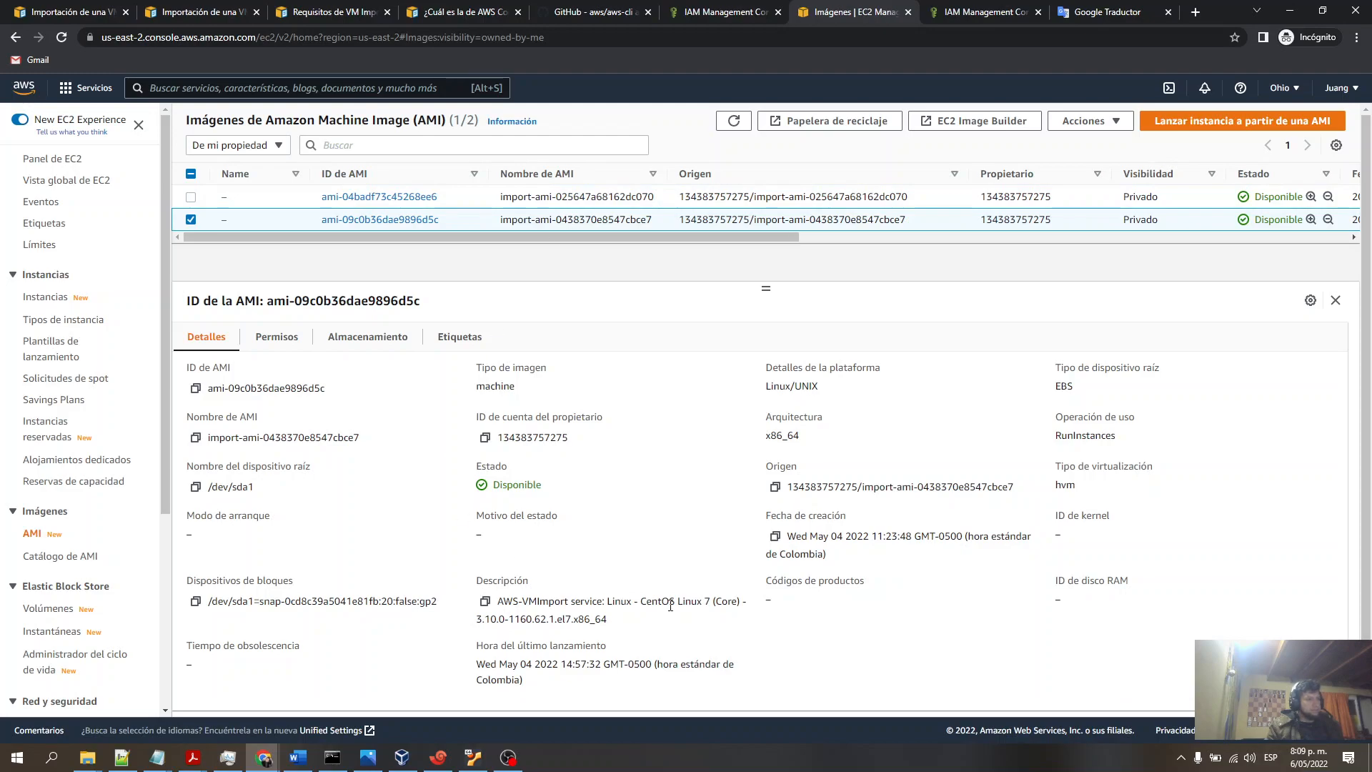
triple_click(673, 619)
left_click(620, 201)
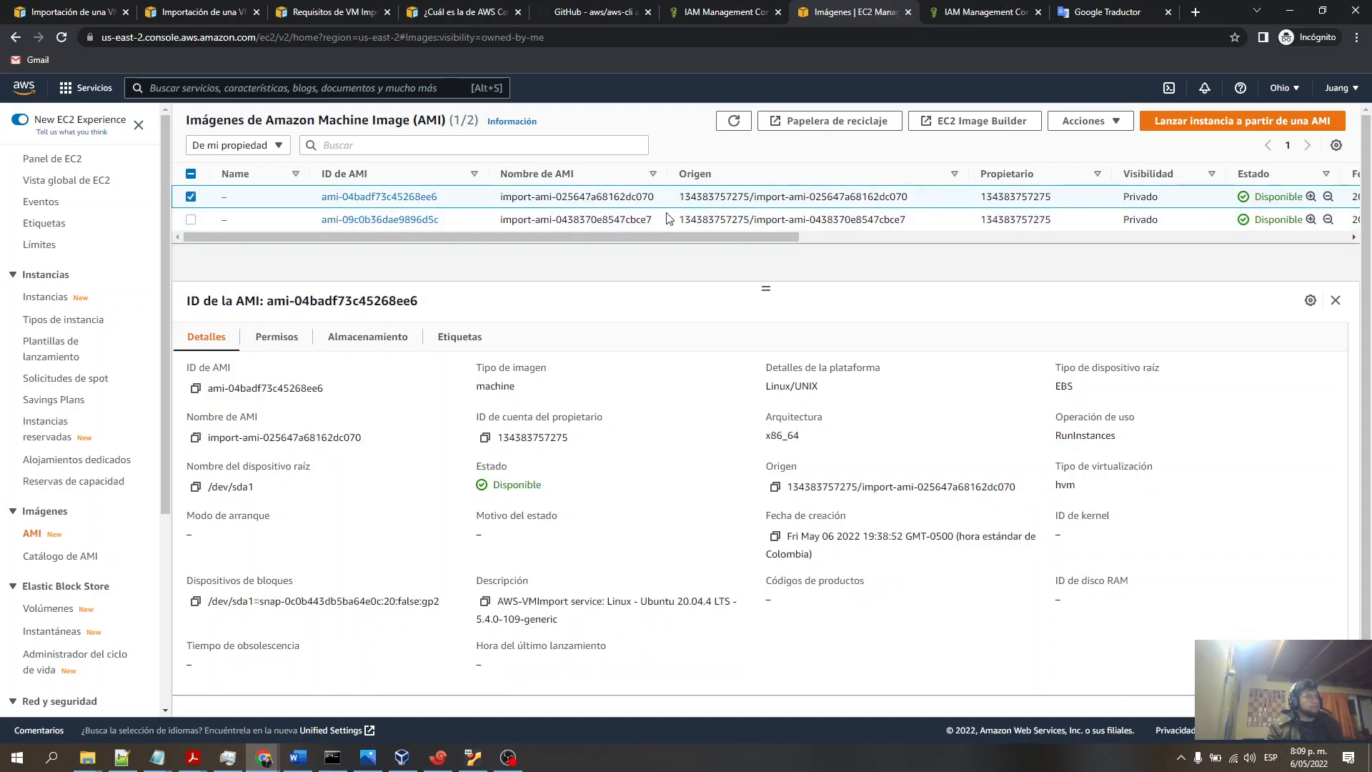
left_click_drag(619, 196, 655, 198)
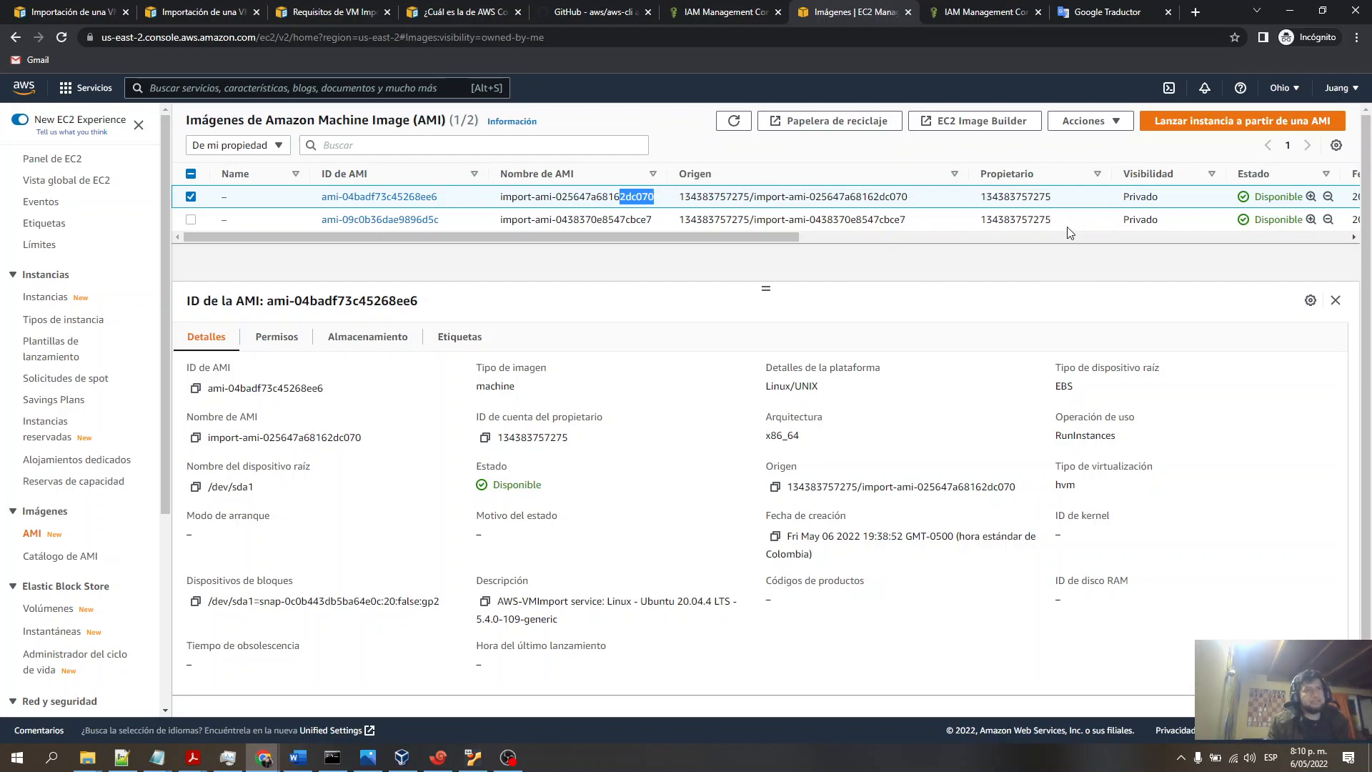
- Start launching an instance from the Ubuntu imported AMI and show it under My AMIs, owned by me
left_click(1243, 121)
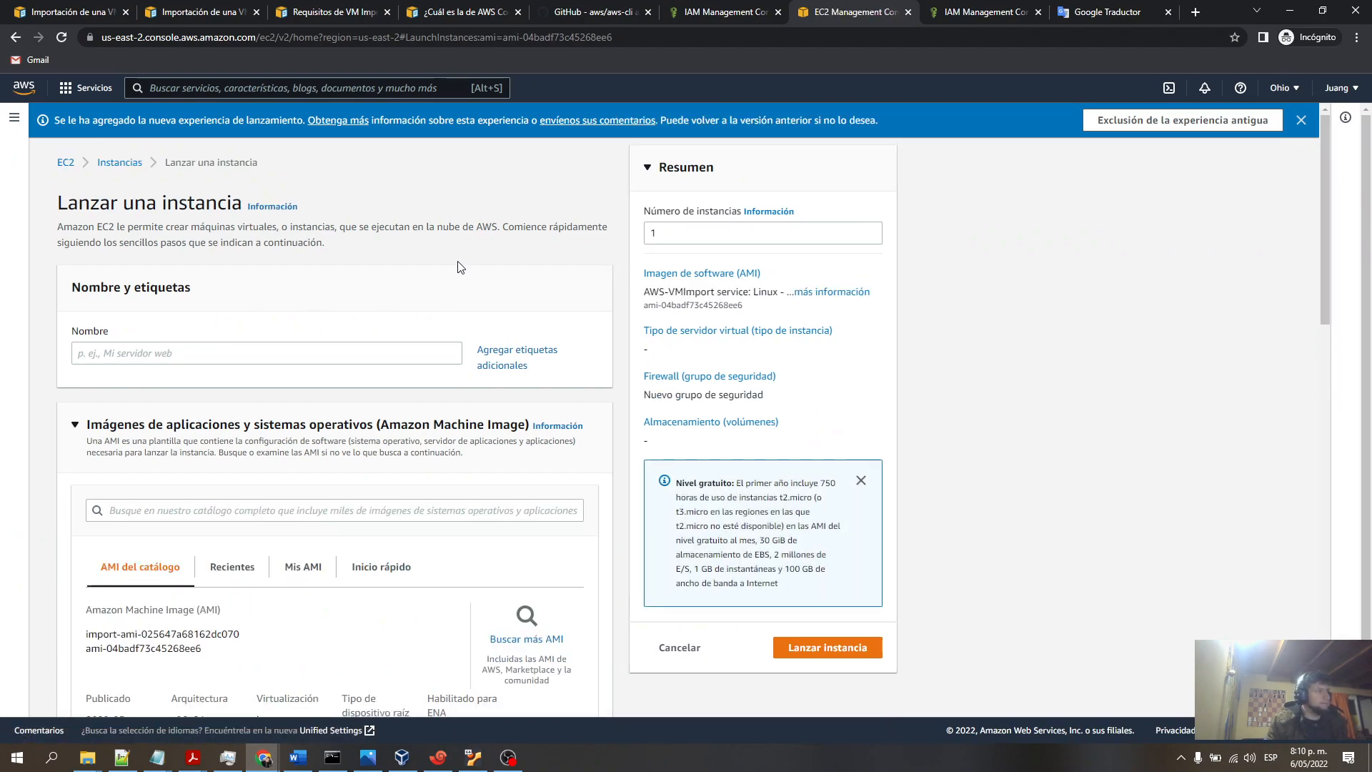
scroll(419, 245, "down", 3)
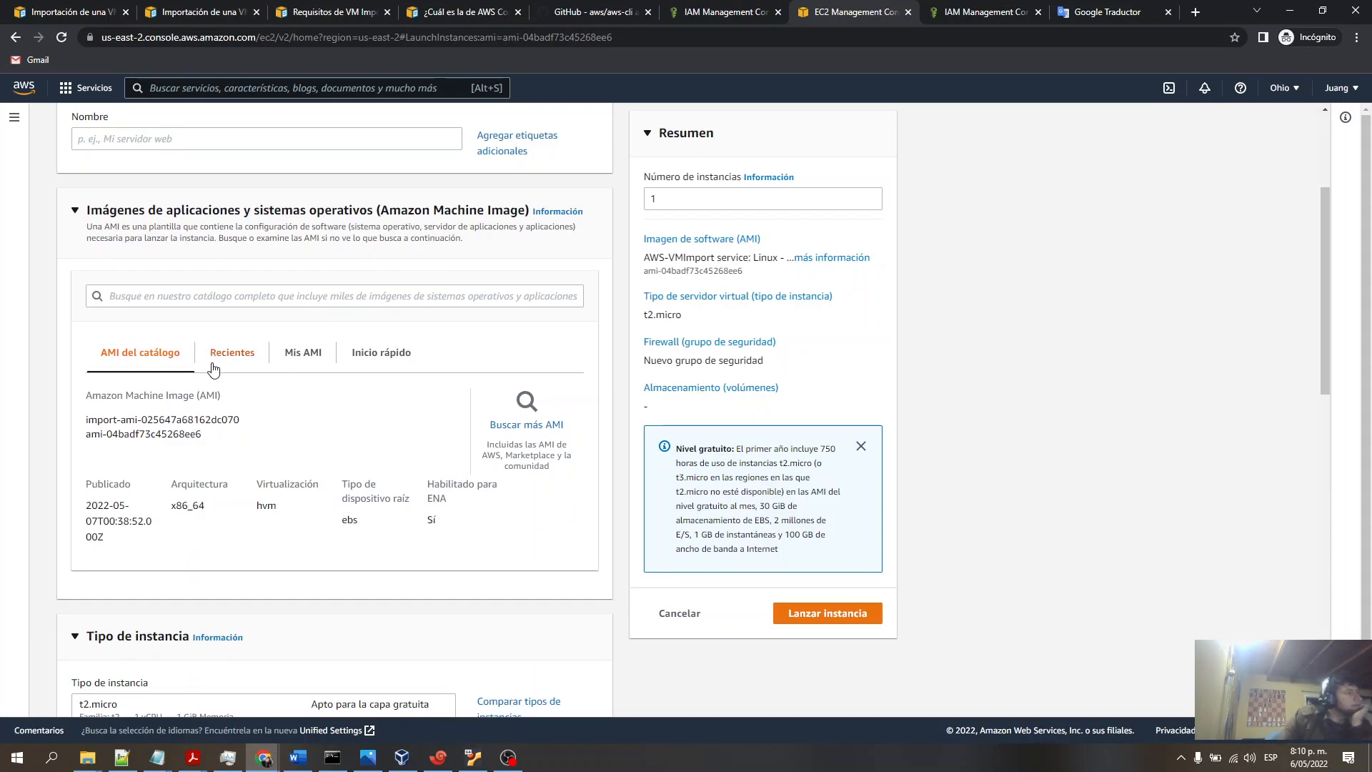
left_click(303, 359)
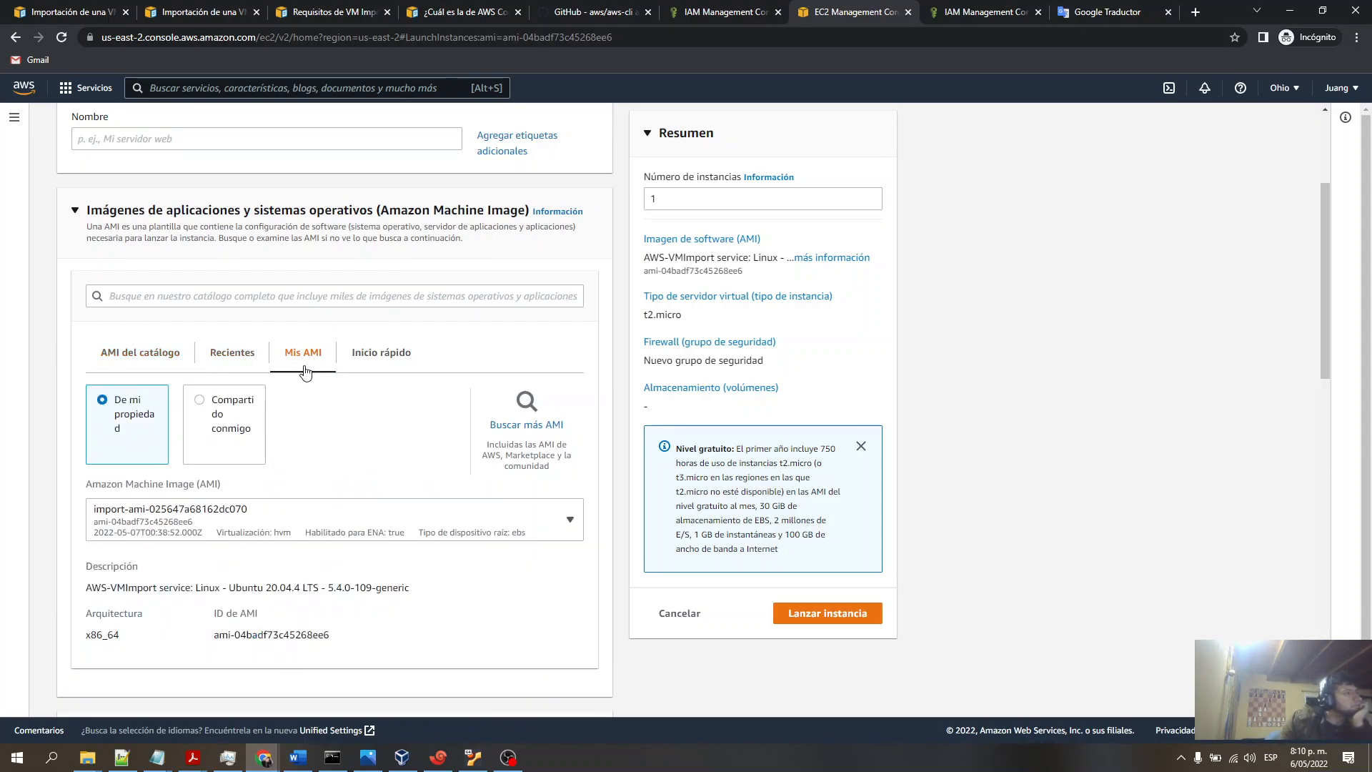
left_click(360, 354)
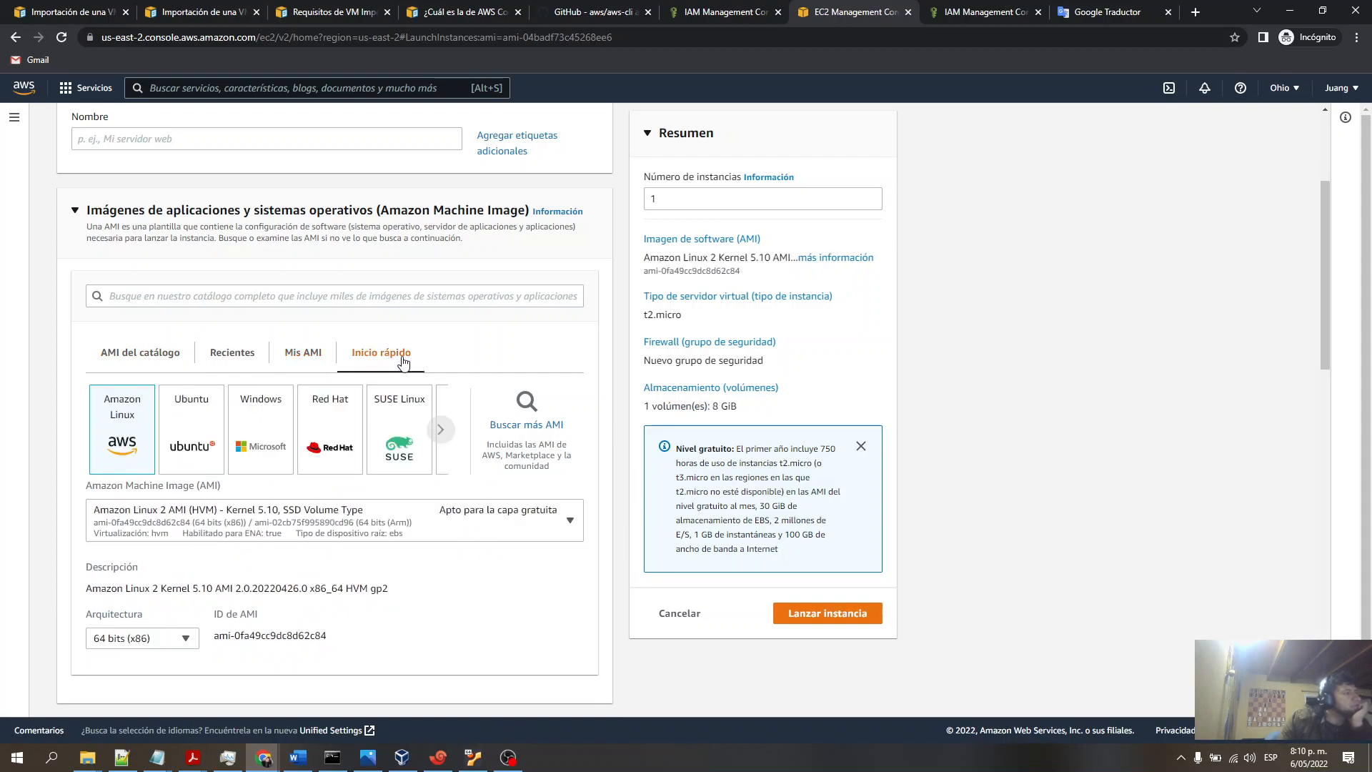
left_click(302, 355)
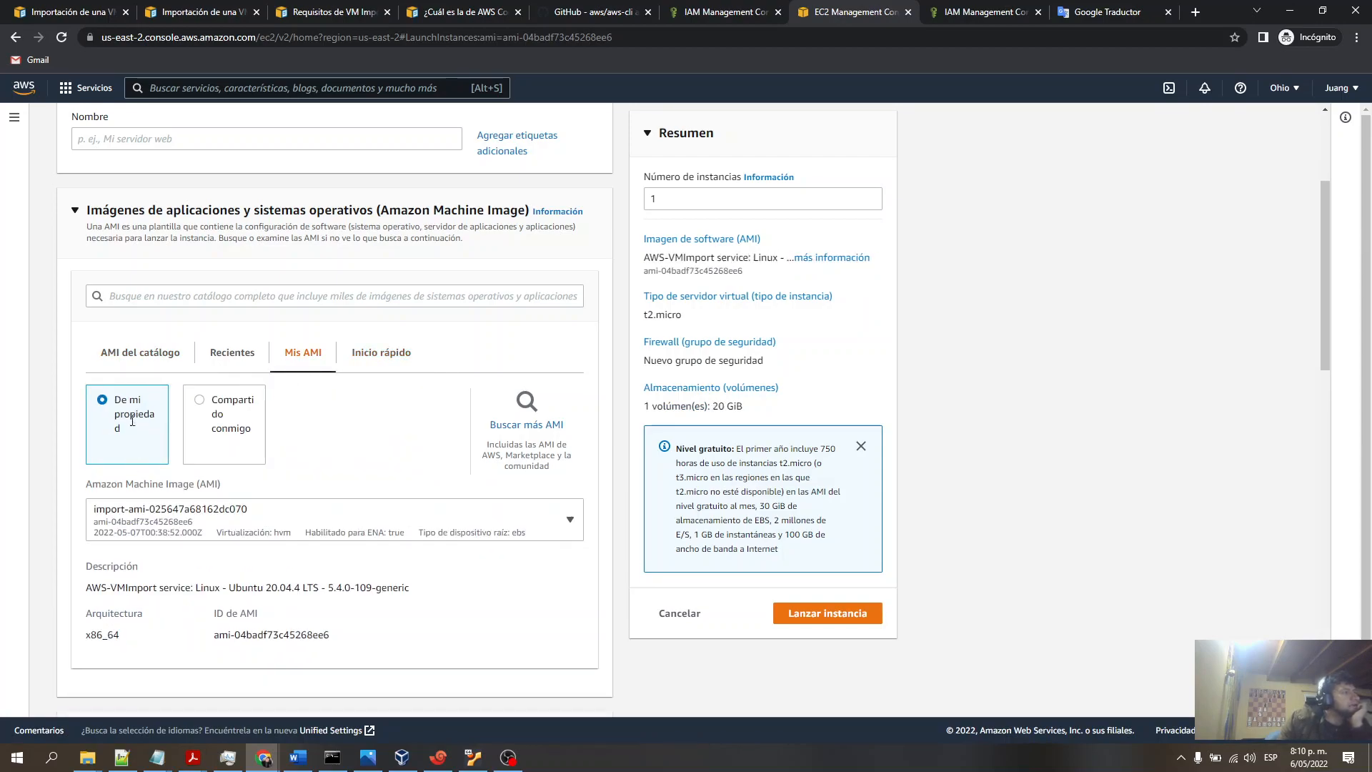
- Switch between the two imported AMIs in the AMI selector to compare their details, keeping import-ami-025647a68162dc070
left_click(257, 527)
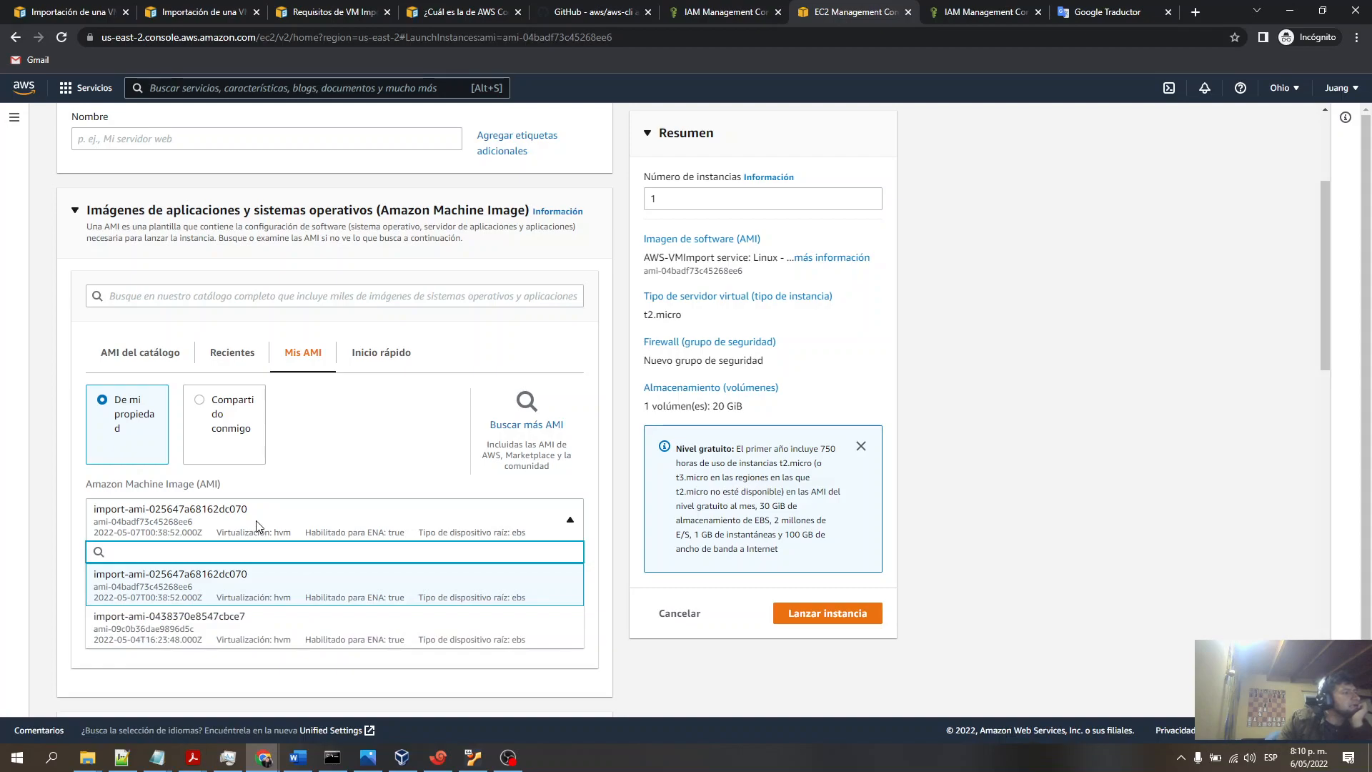
left_click(258, 526)
scroll(257, 526, "down", 2)
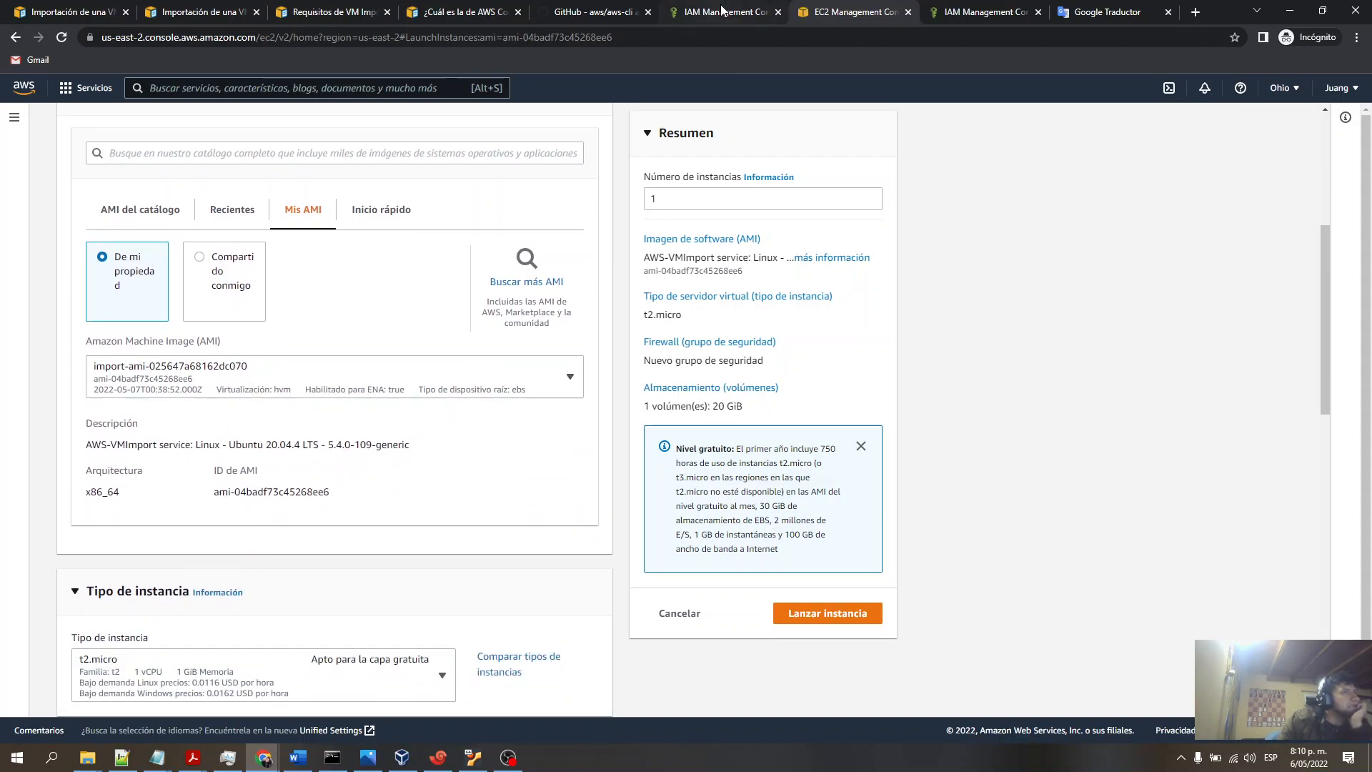
left_click(271, 384)
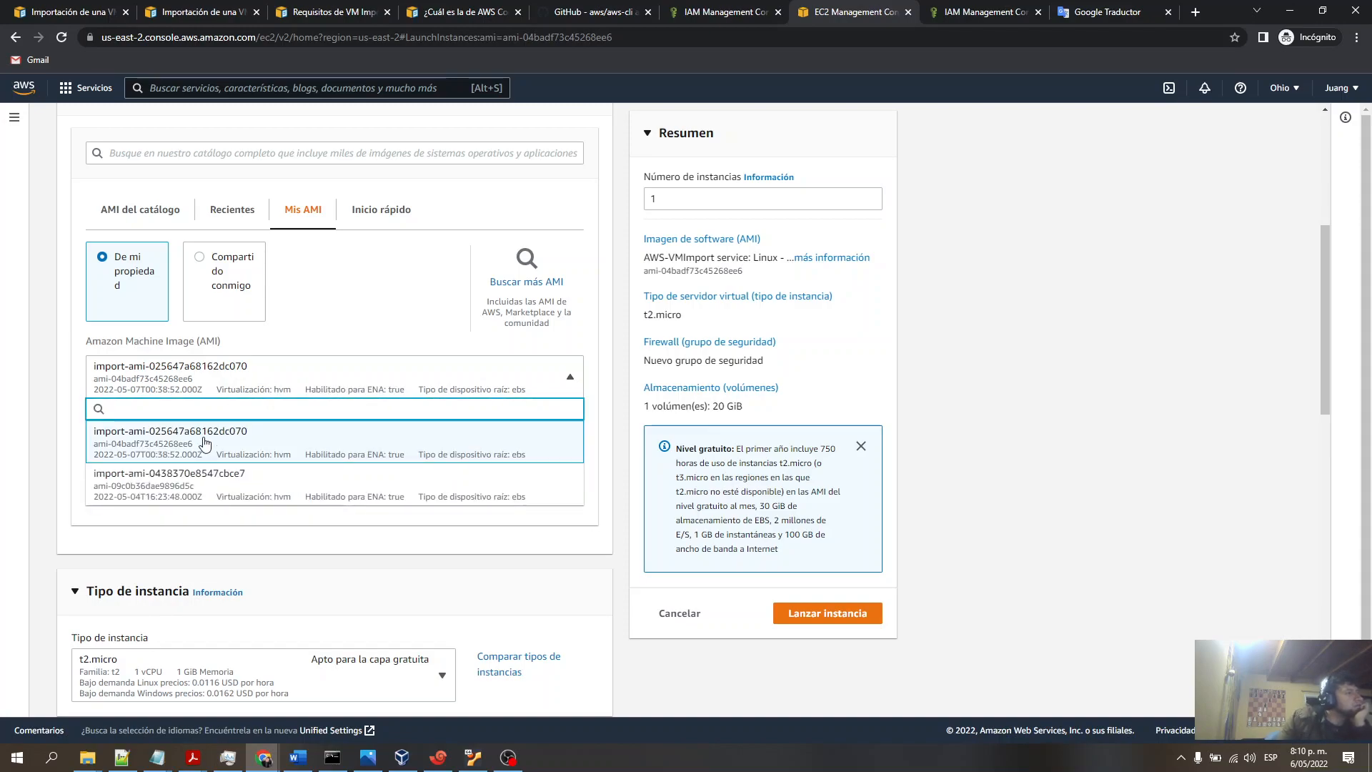
left_click(205, 439)
scroll(308, 390, "down", 1)
double_click(293, 373)
triple_click(294, 374)
left_click(325, 320)
left_click(260, 429)
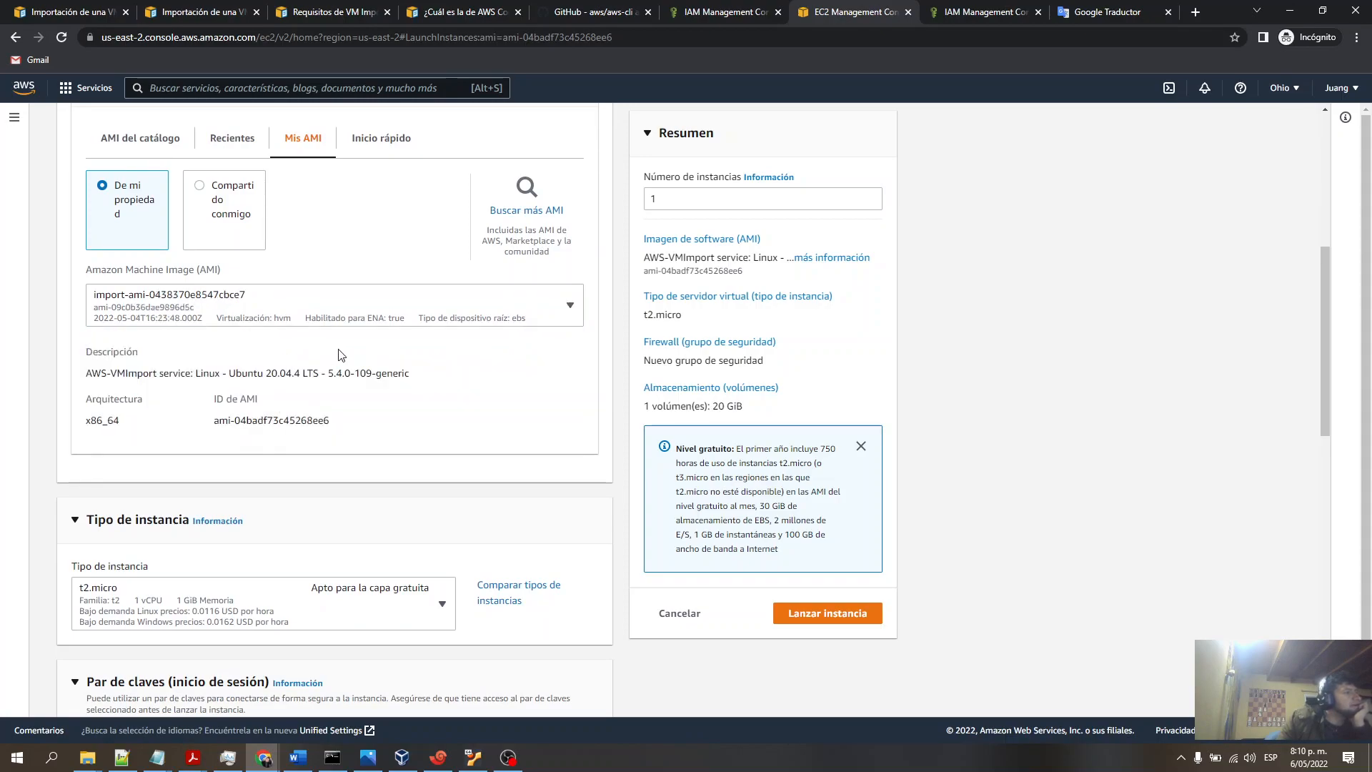
left_click(303, 319)
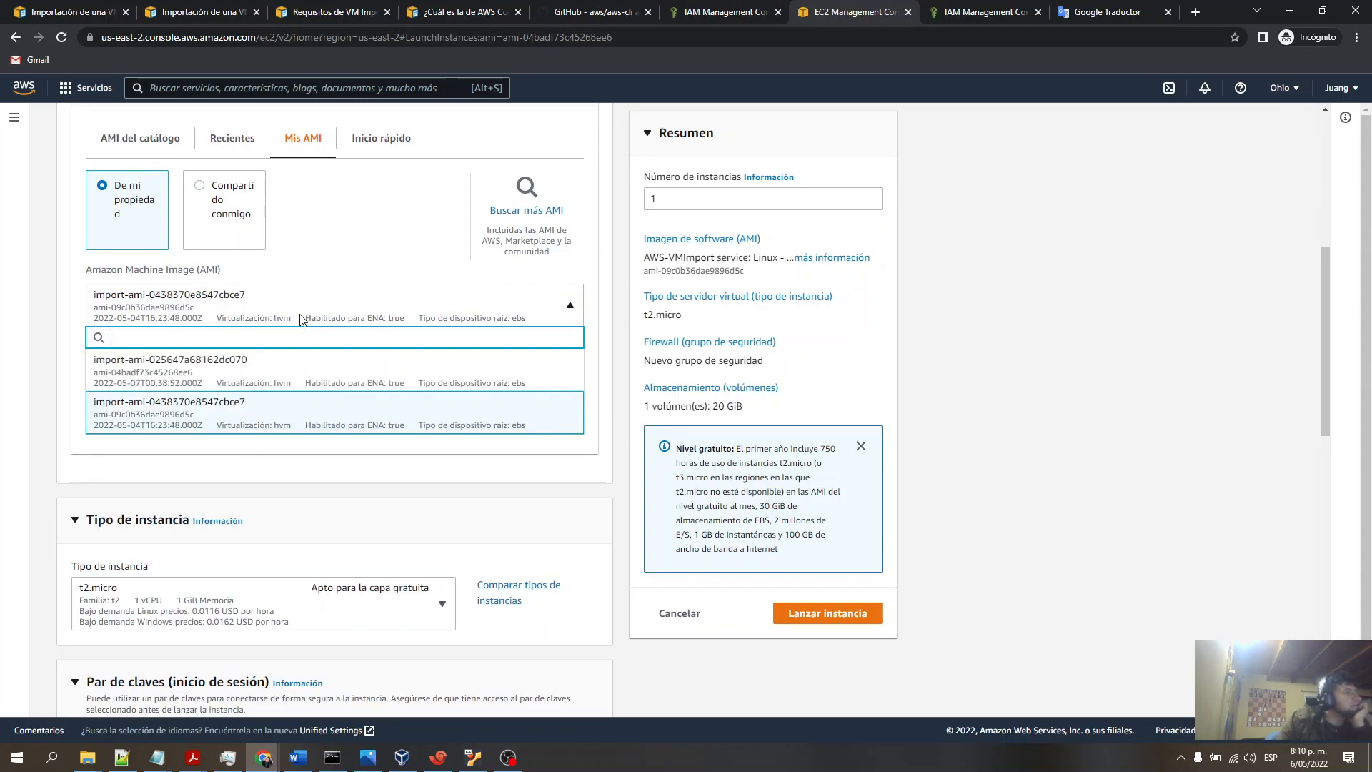
left_click(250, 368)
- Review the launch form's instance type, key pair, network and storage settings
scroll(371, 444, "down", 3)
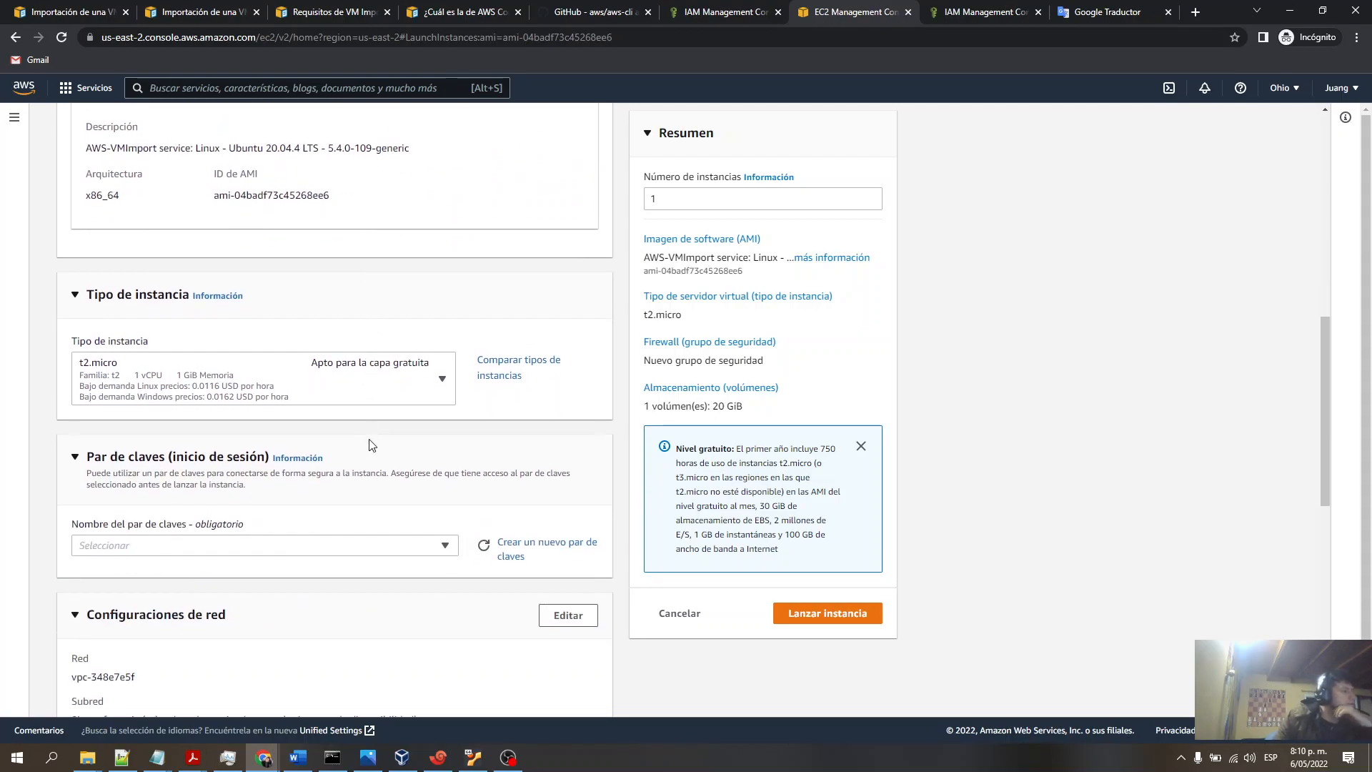
scroll(364, 440, "down", 2)
scroll(389, 435, "down", 2)
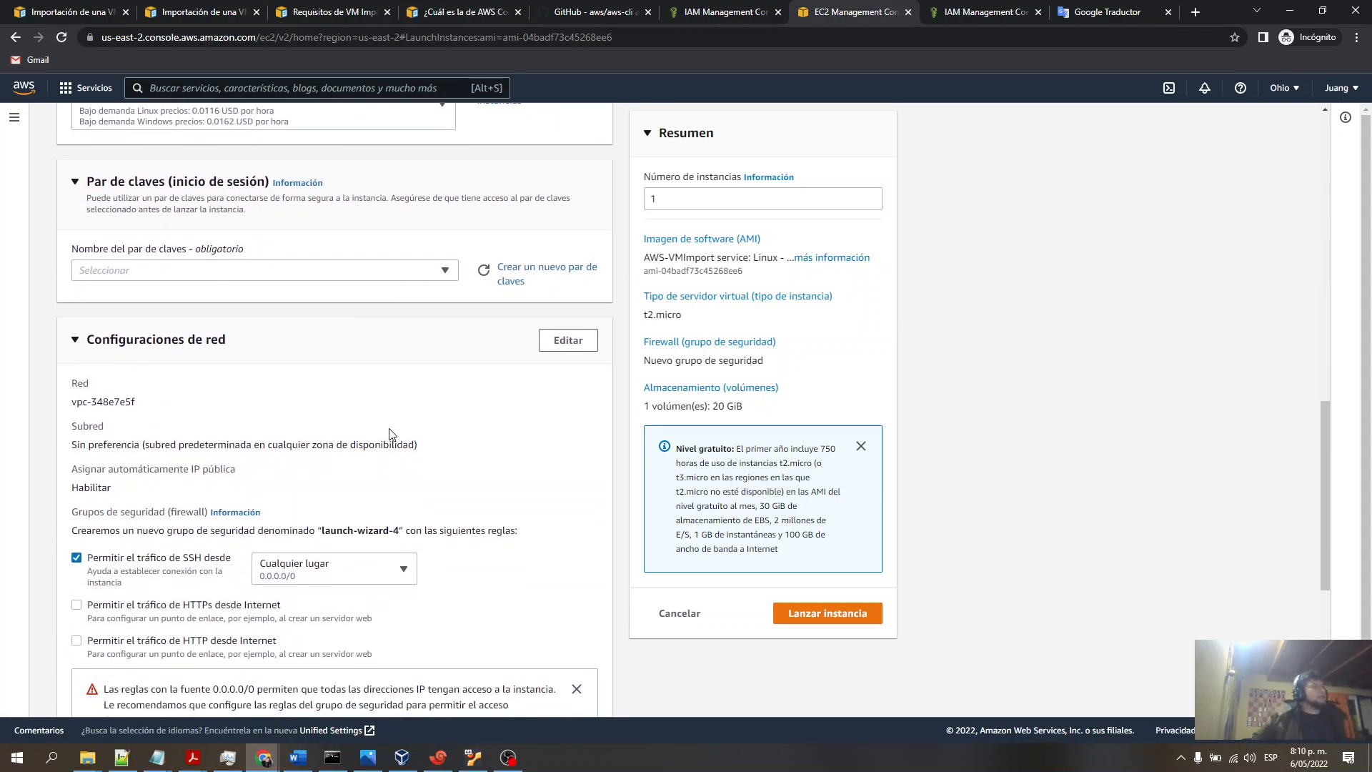
scroll(375, 432, "up", 3)
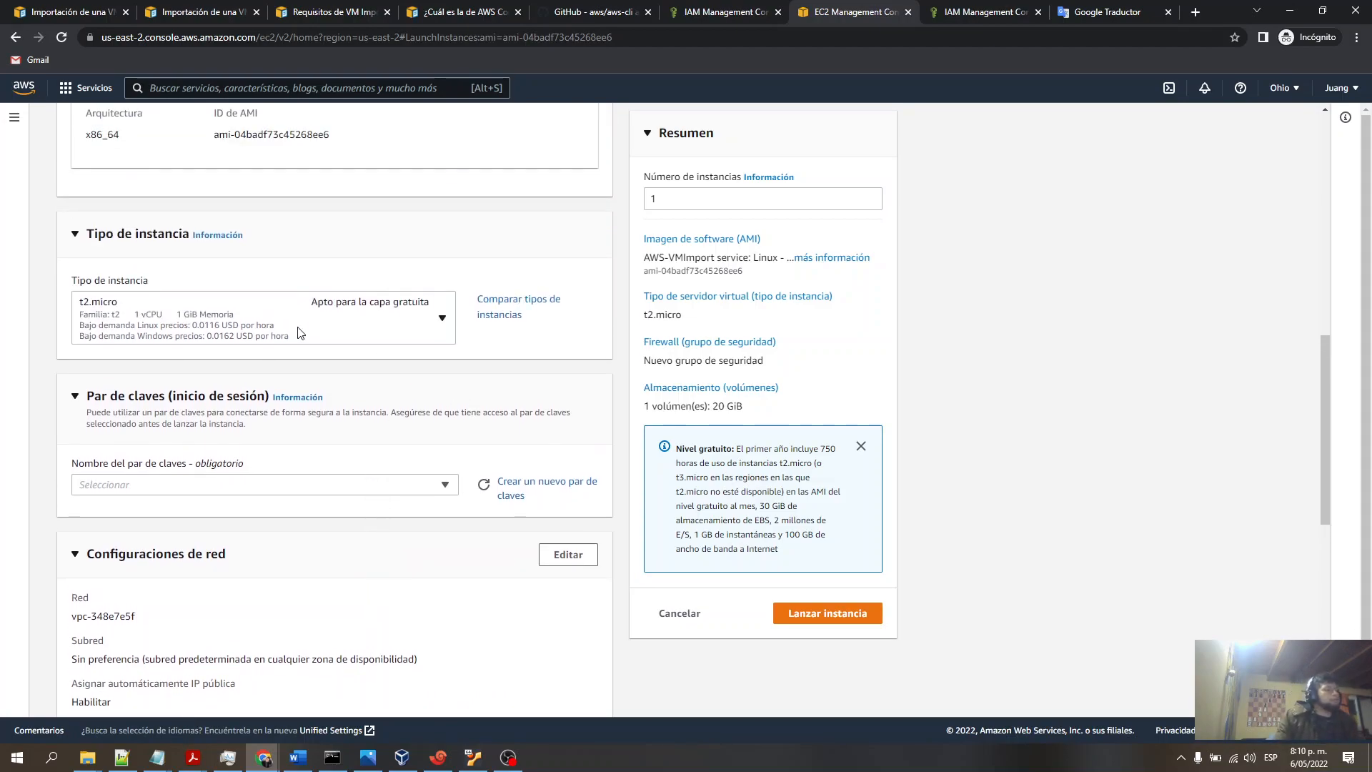
scroll(336, 348, "down", 3)
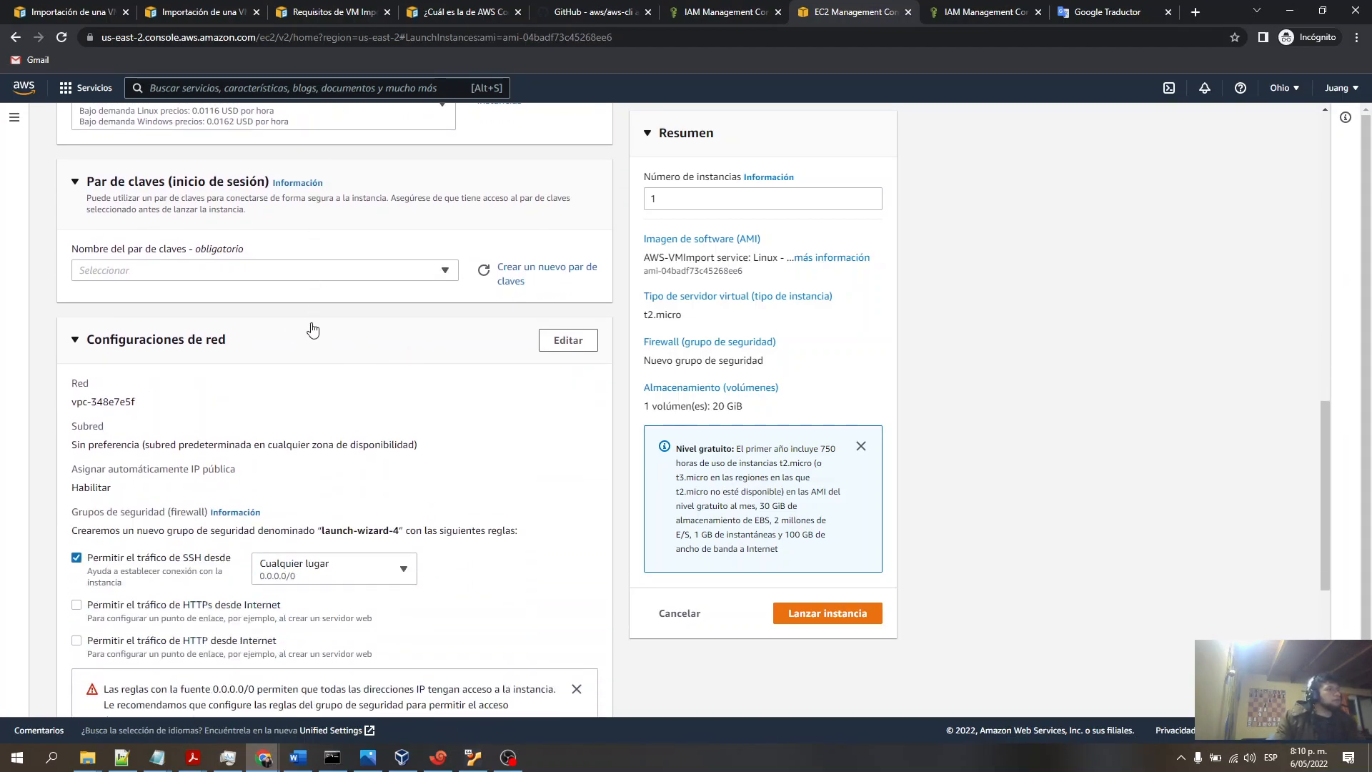
scroll(293, 358, "down", 3)
scroll(254, 368, "down", 2)
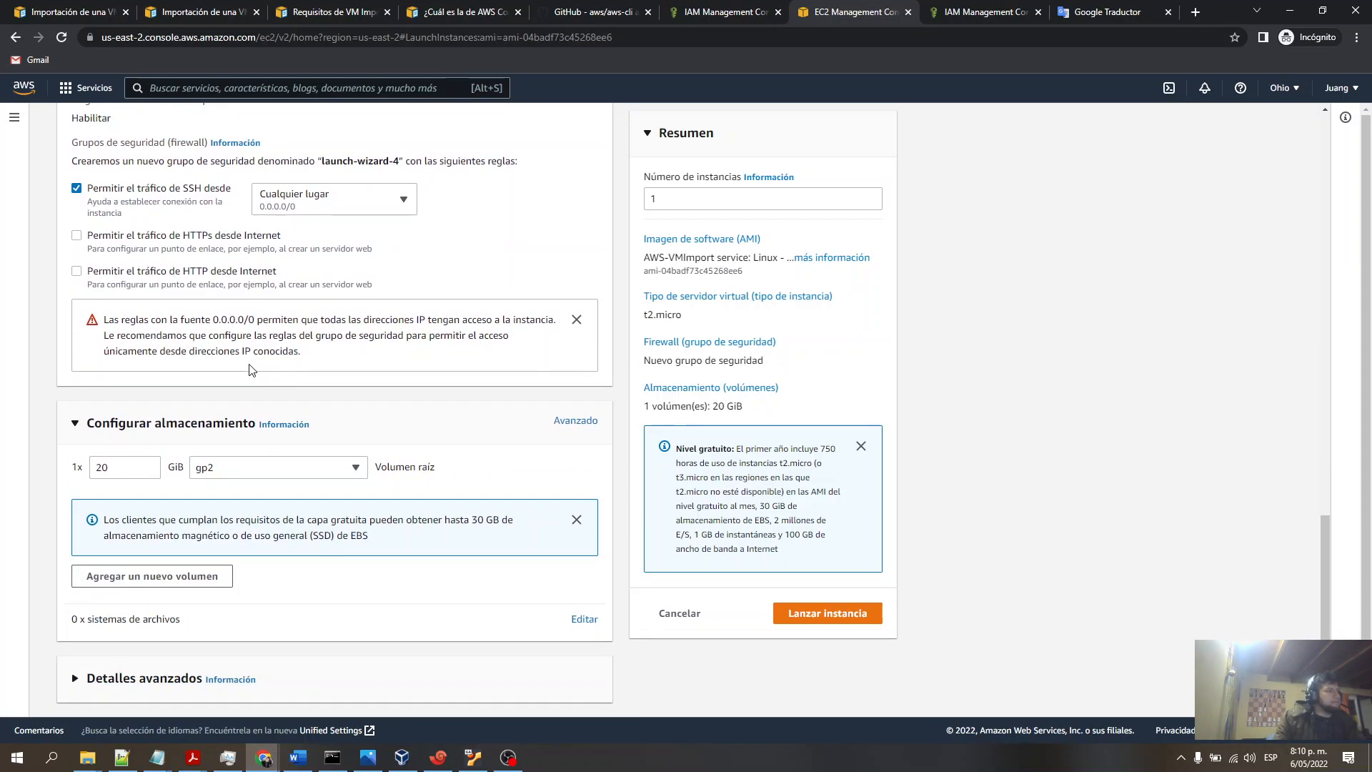
scroll(255, 475, "up", 4)
scroll(255, 475, "up", 10)
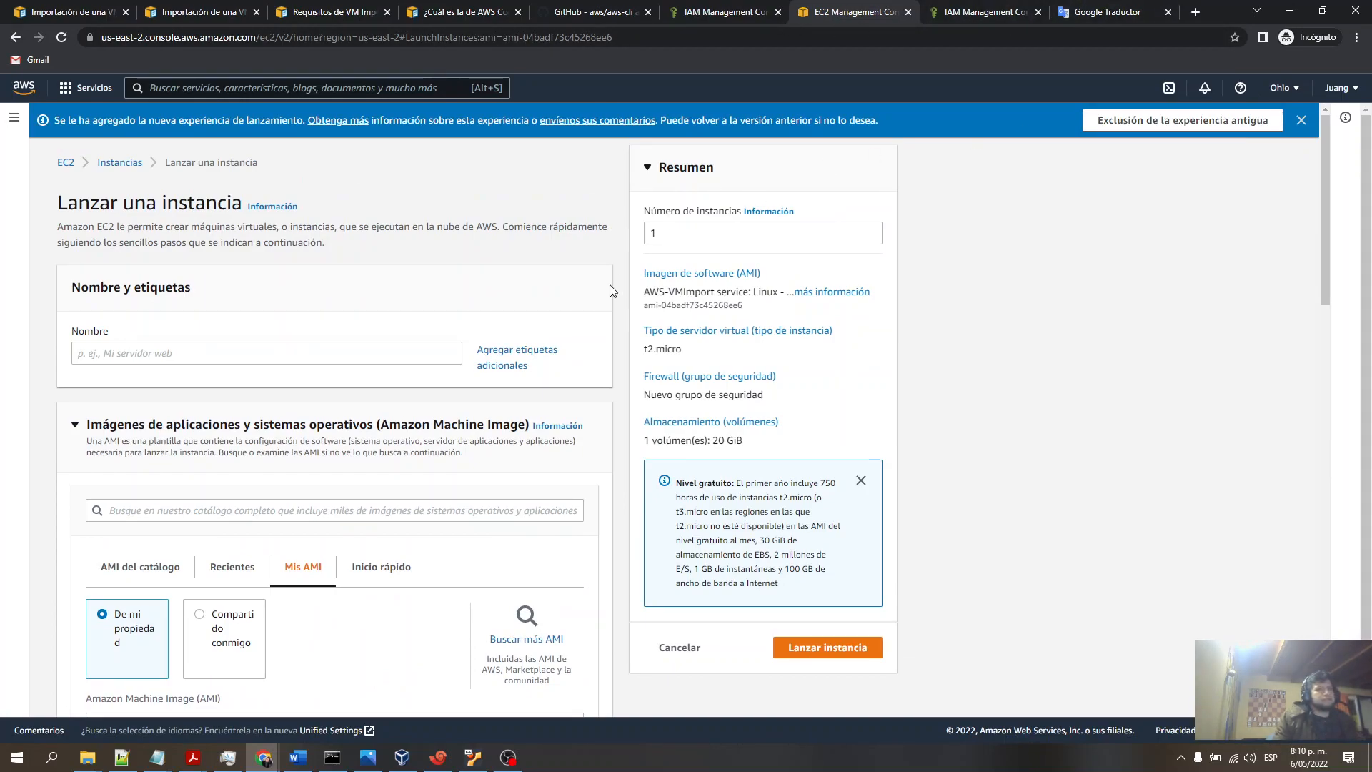
- Open the instances list and inspect the running instance's details, including its AMI name
left_click(120, 163)
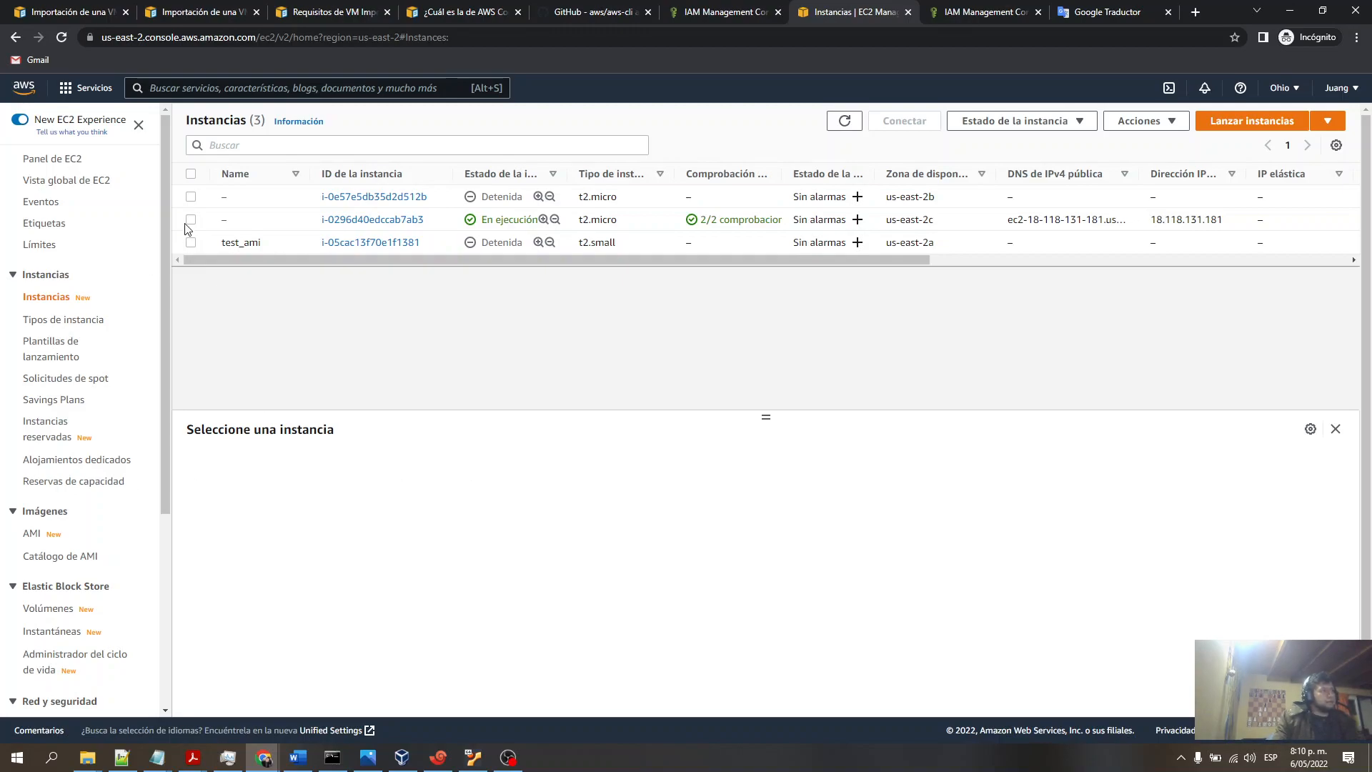
left_click(190, 221)
left_click_drag(766, 422, 762, 358)
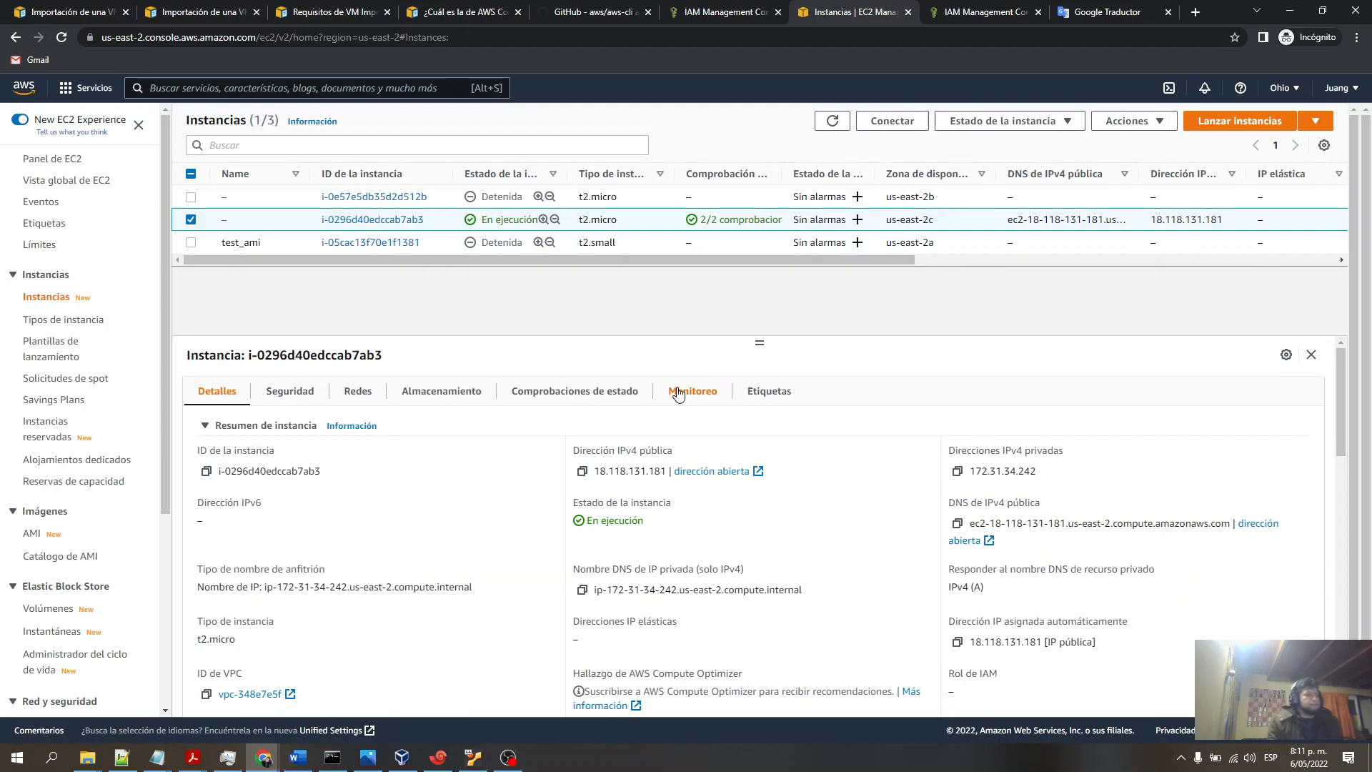
left_click_drag(759, 344, 770, 307)
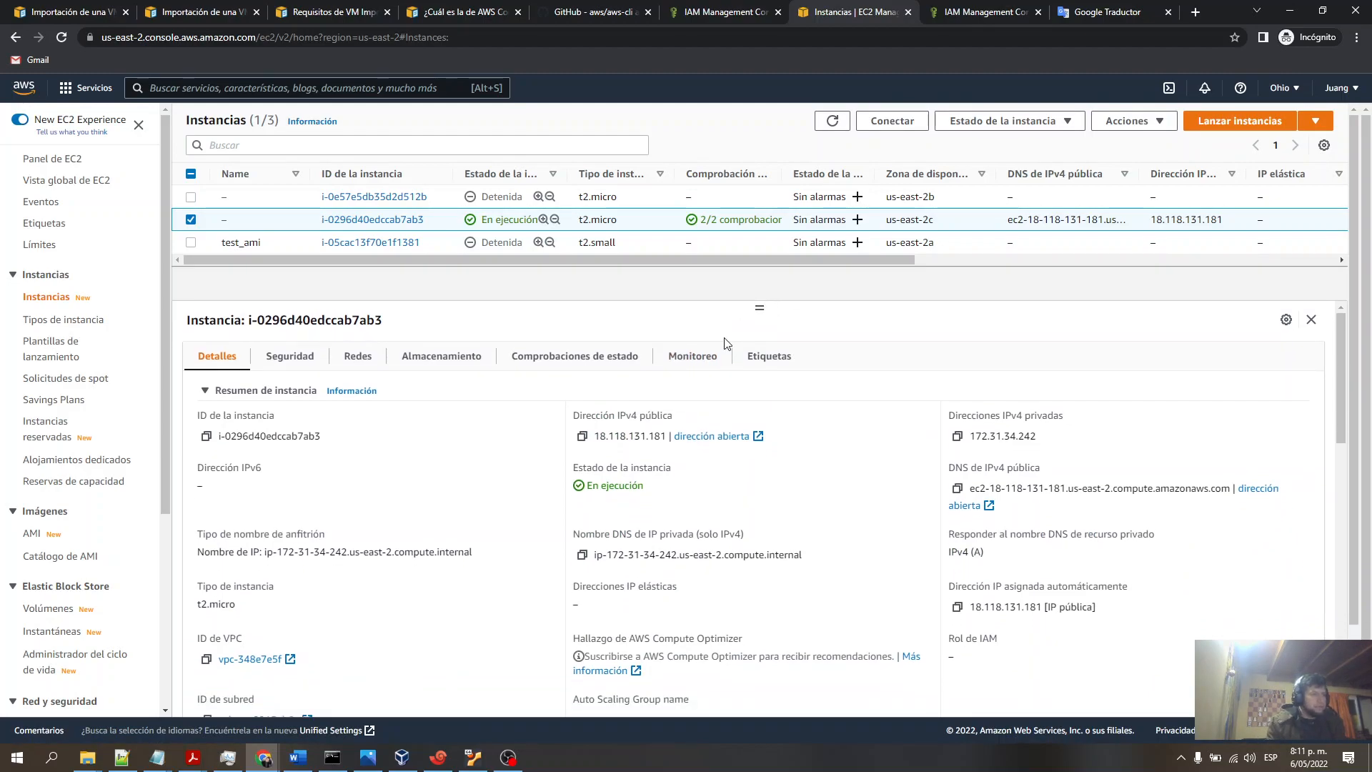
scroll(722, 372, "down", 5)
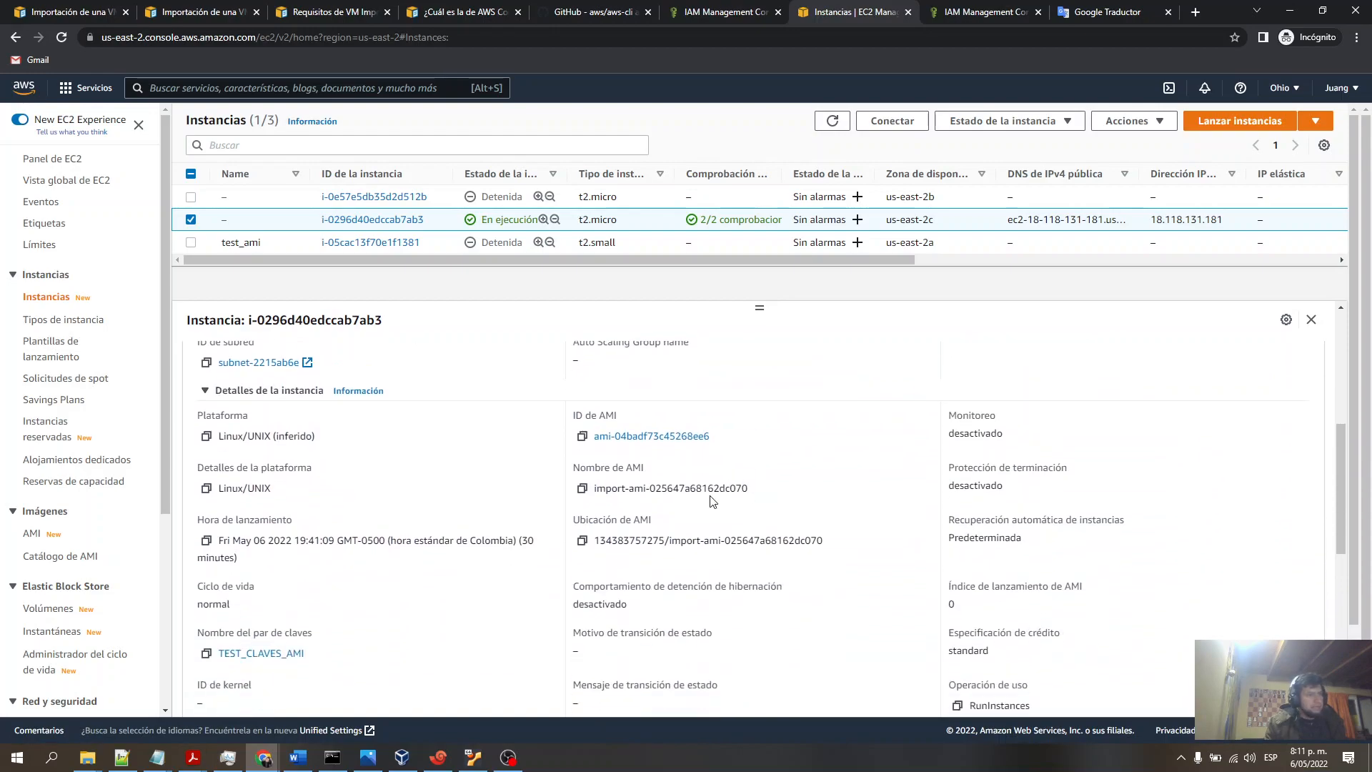
left_click_drag(713, 489, 748, 489)
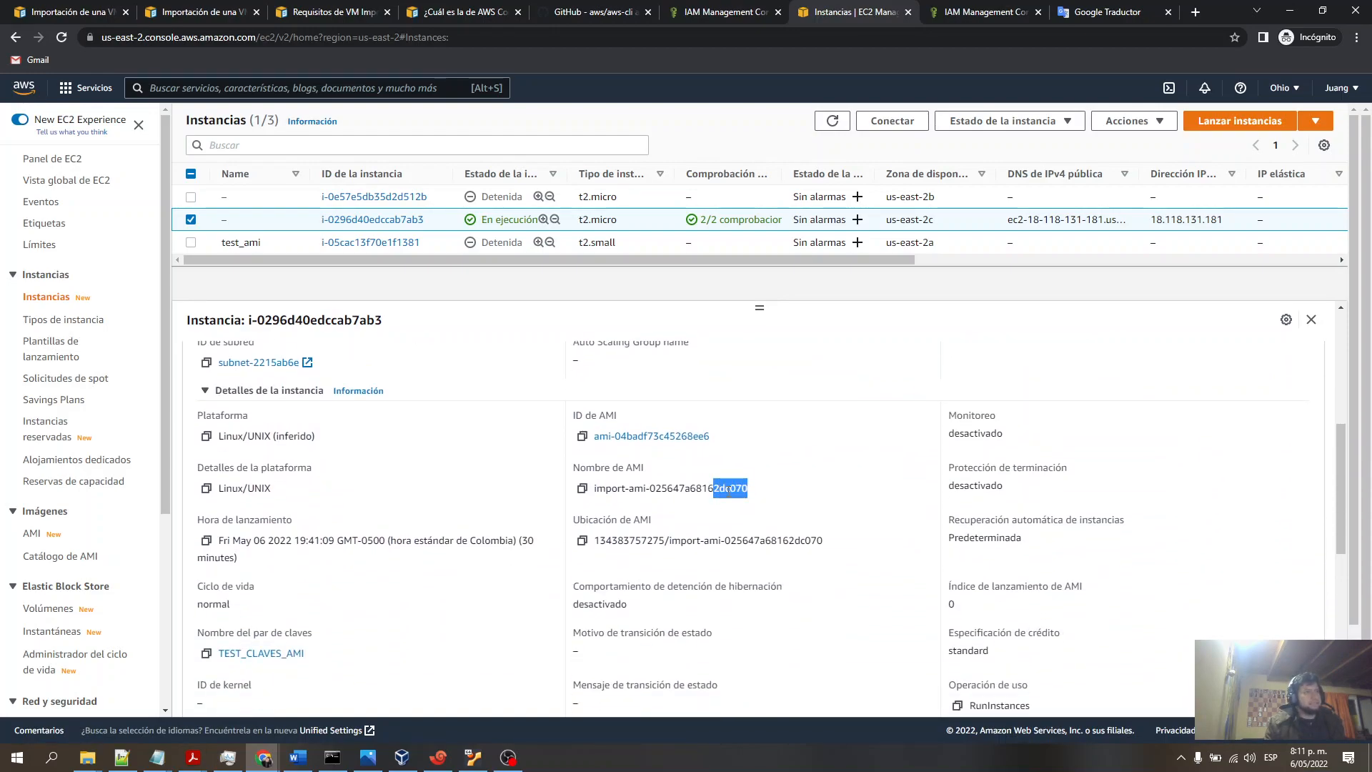
triple_click(639, 489)
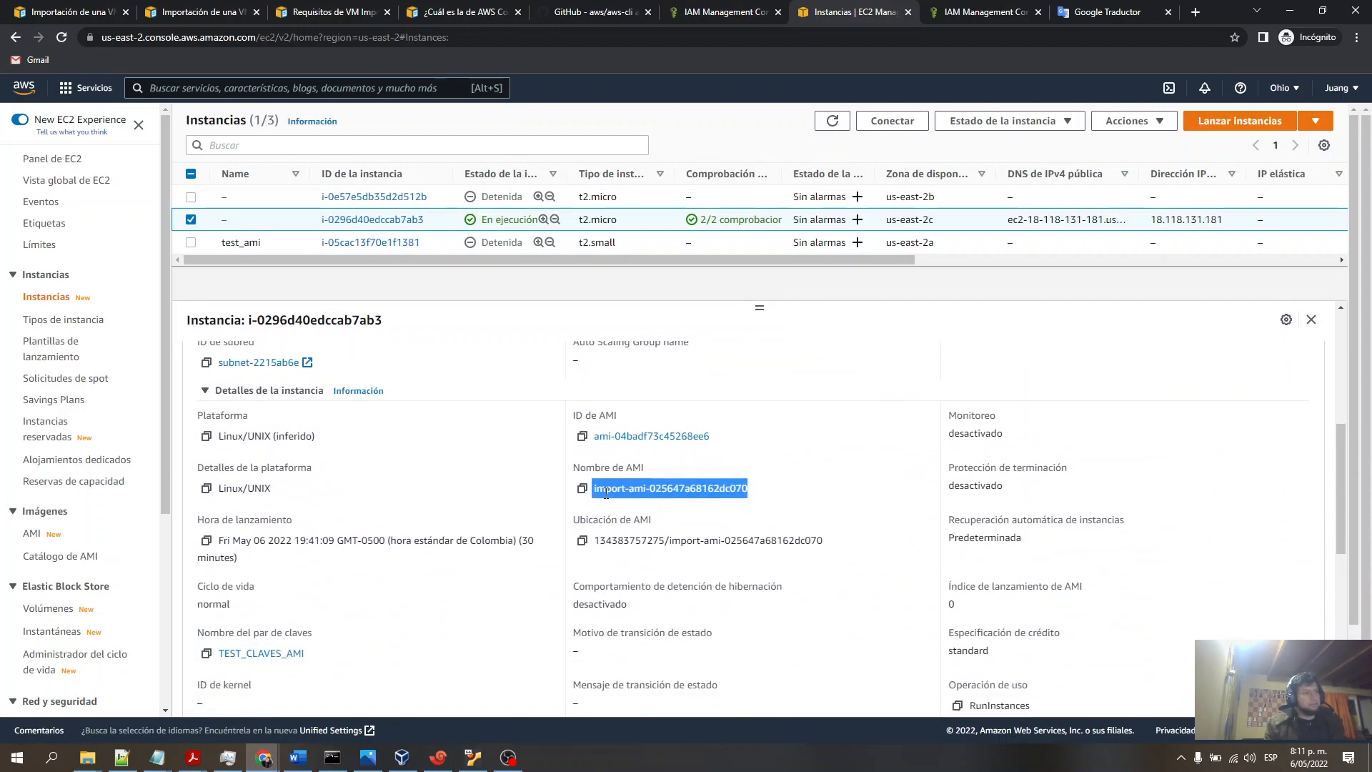
triple_click(646, 489)
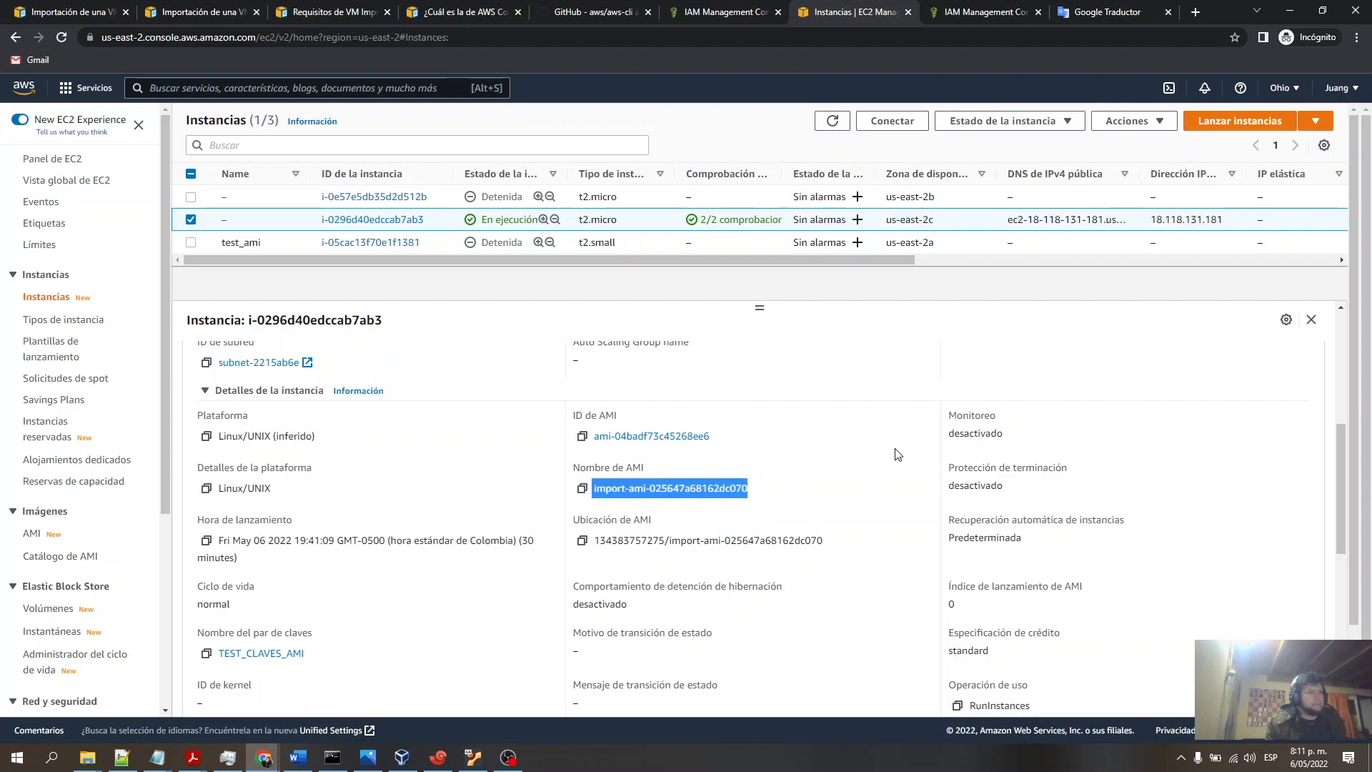
scroll(890, 461, "up", 3)
scroll(891, 463, "down", 2)
scroll(891, 463, "up", 1)
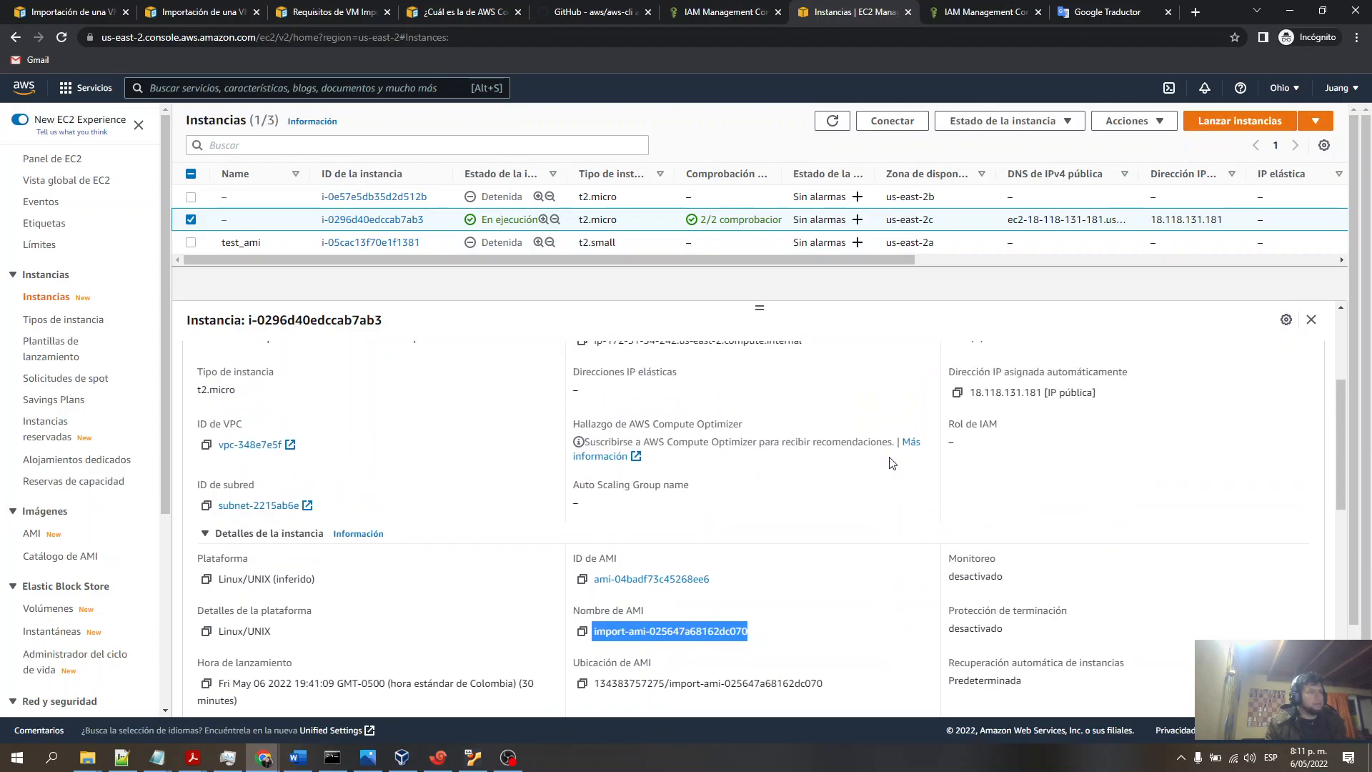
scroll(864, 436, "up", 3)
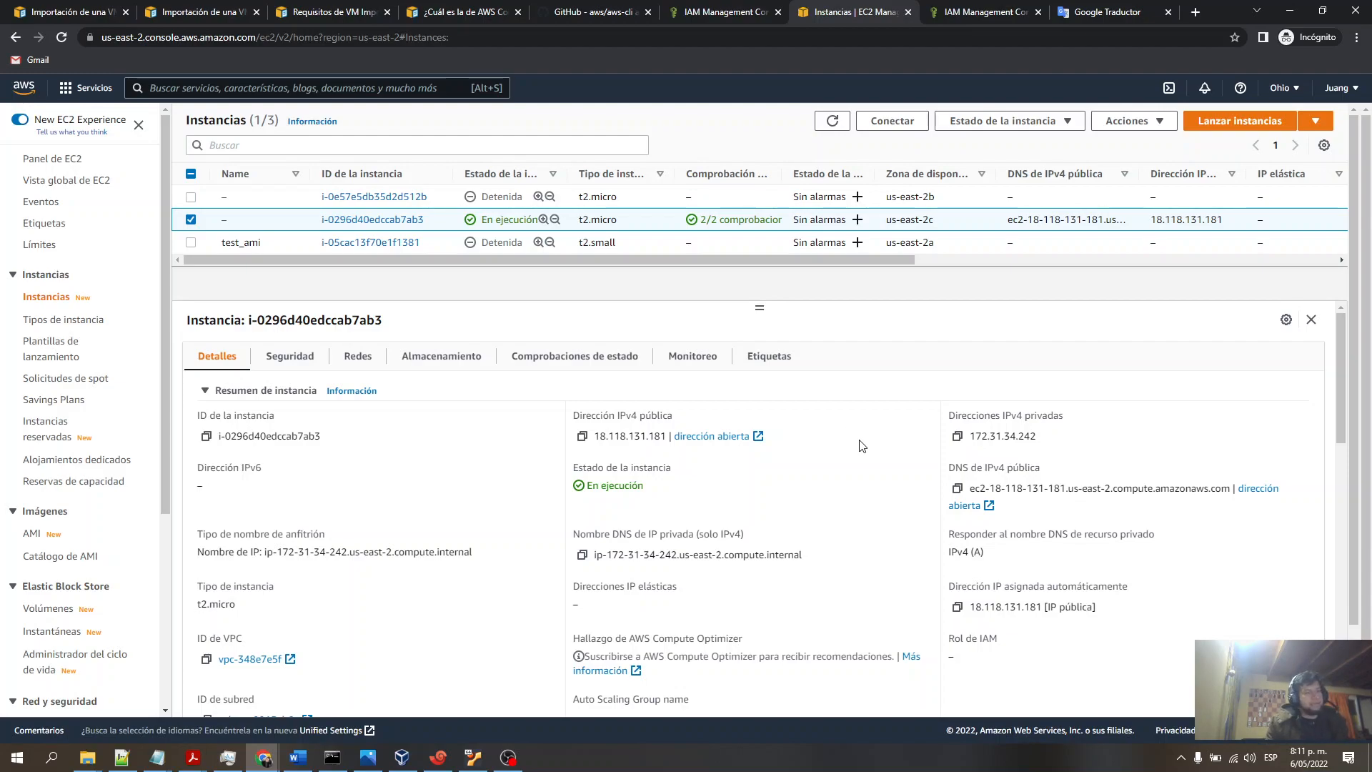
left_click_drag(760, 308, 761, 295)
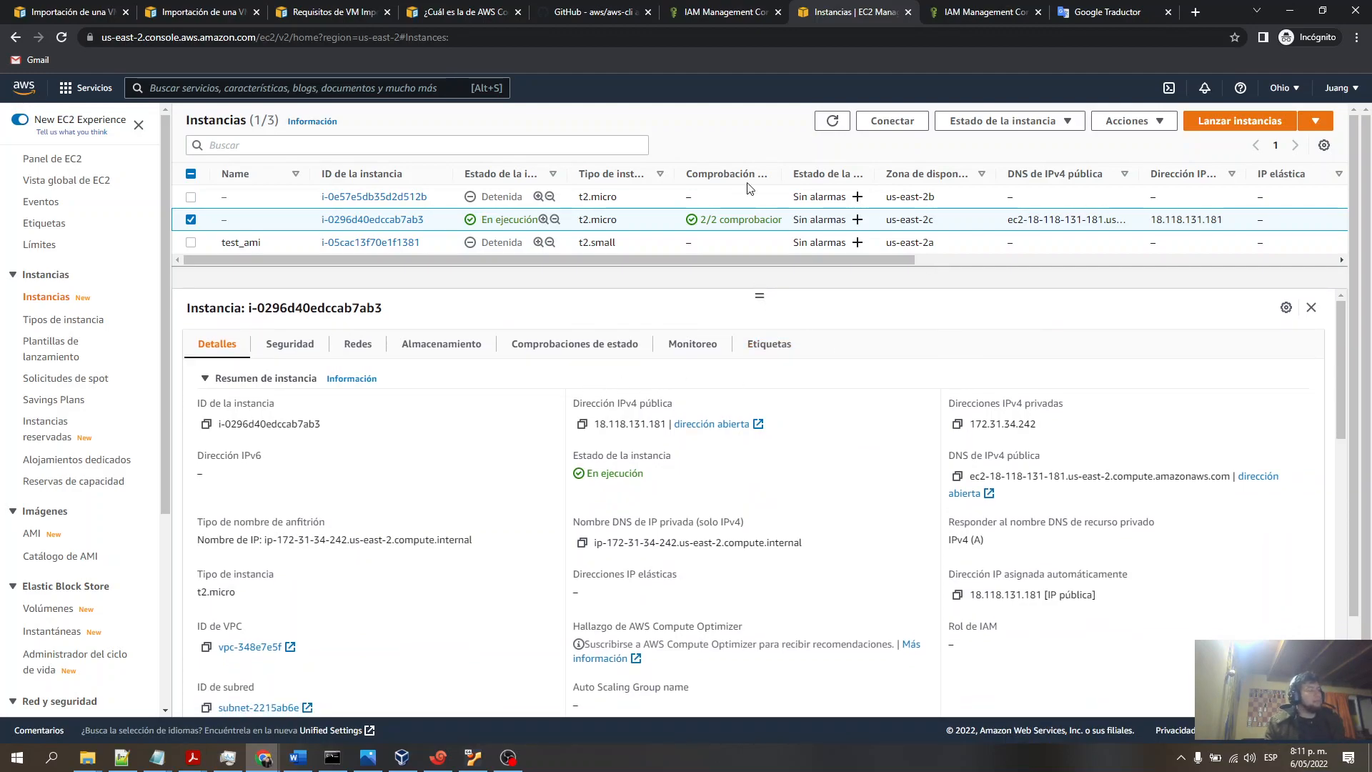
- Copy the running instance's public IPv4 address and open the UBUNTU_CLOUST_TEST SSH session to it in Xshell
left_click(582, 426)
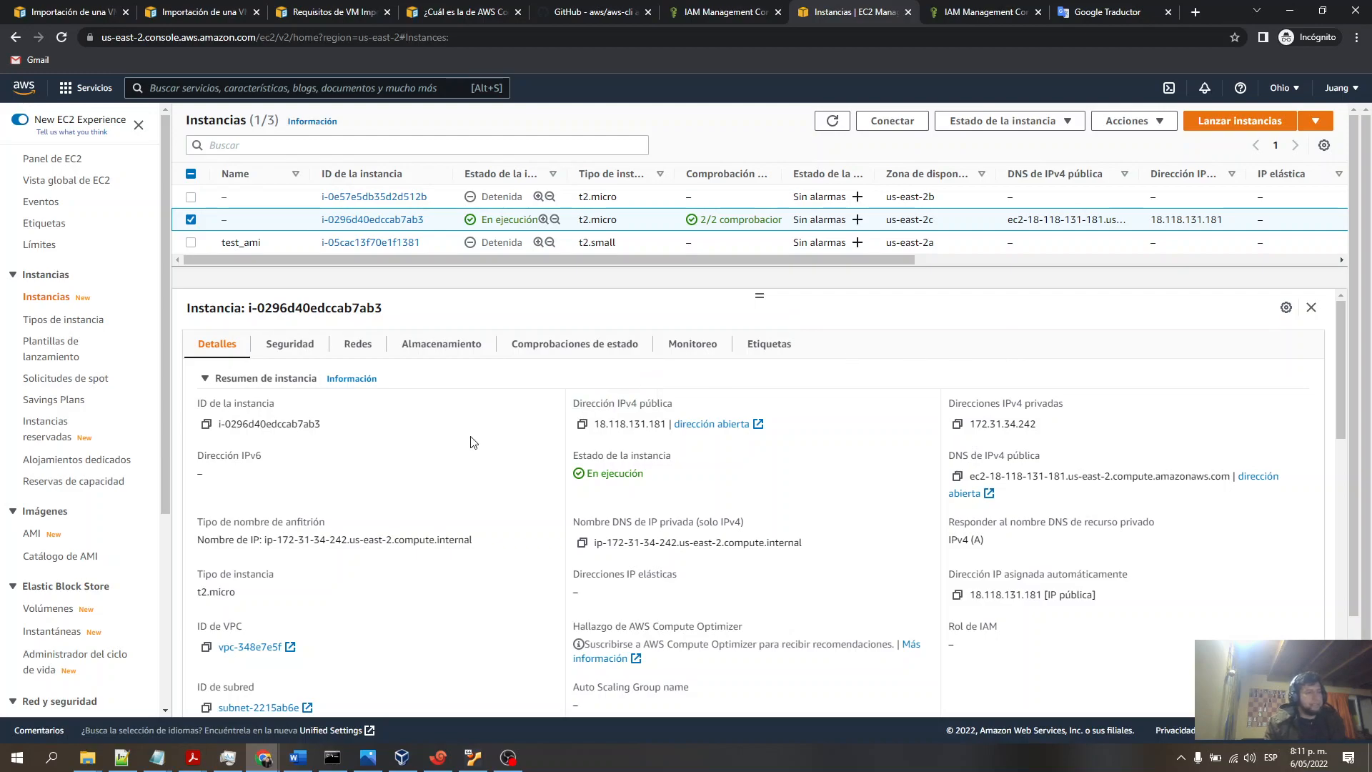
left_click(582, 424)
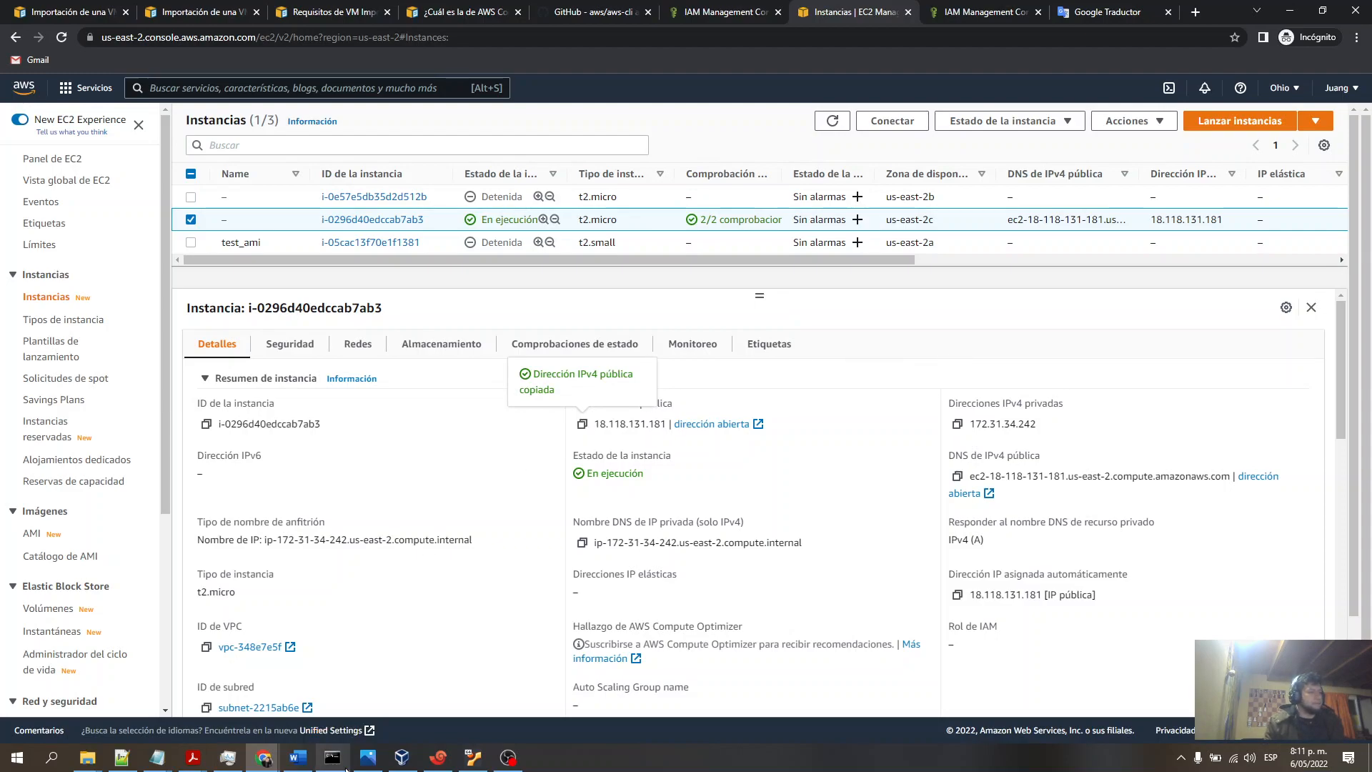
left_click(439, 757)
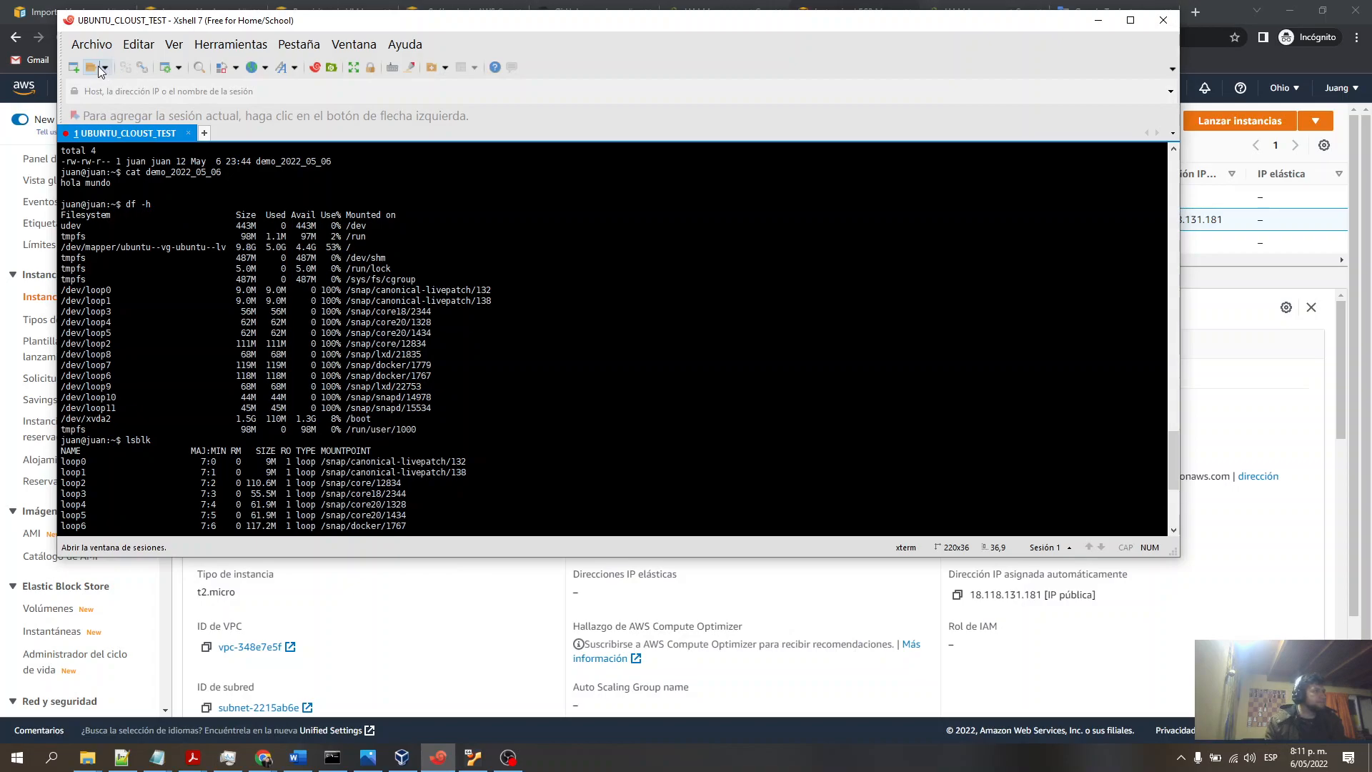
left_click(92, 67)
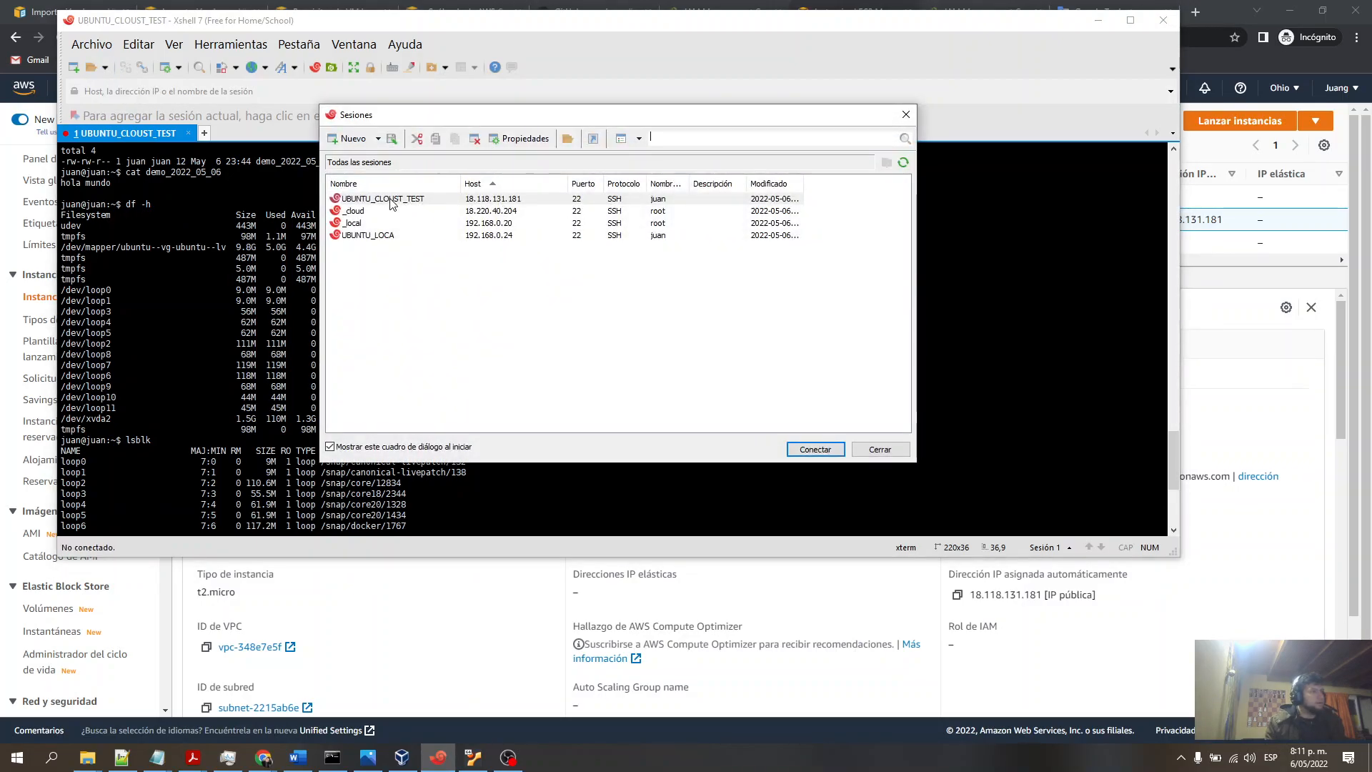
right_click(390, 202)
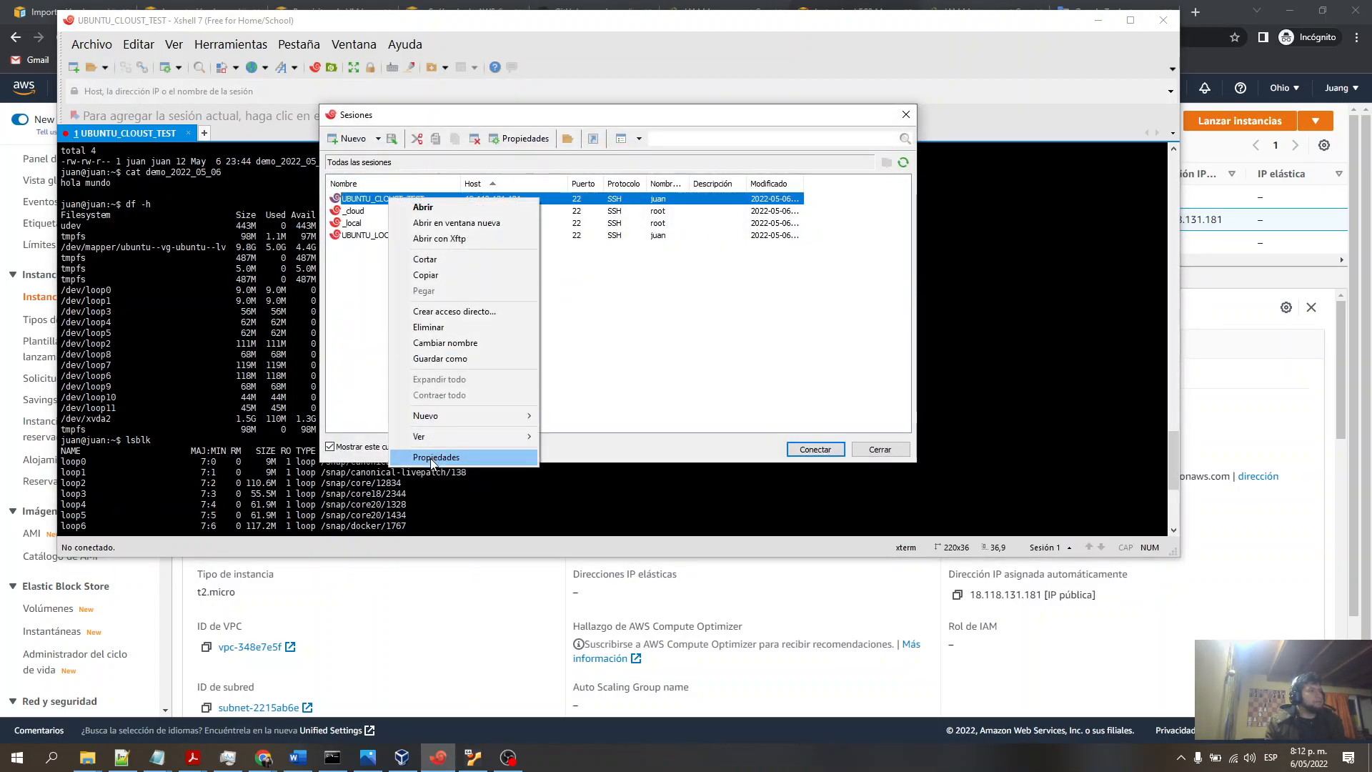
double_click(342, 196)
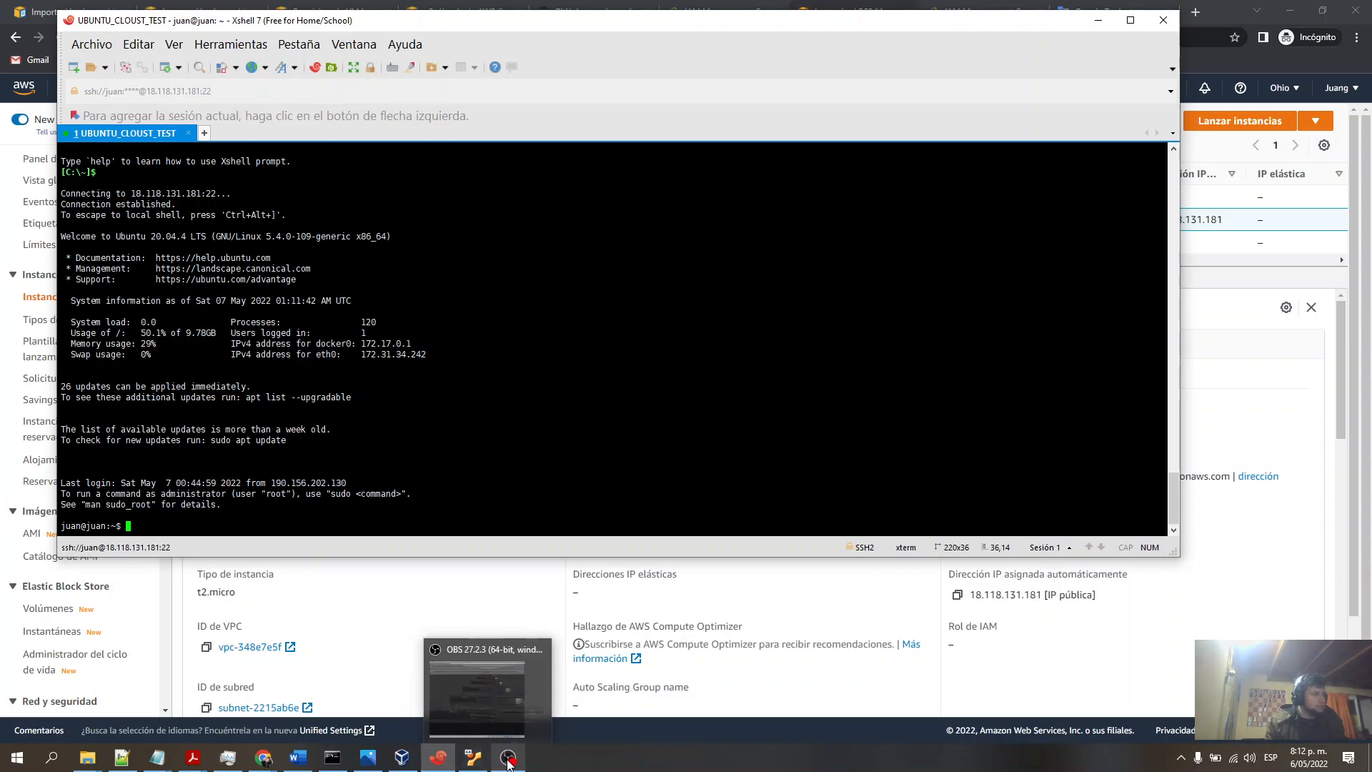
- Open a second SSH session to the local UBUNTU_LOCA machine and enlarge the terminal window
left_click(402, 757)
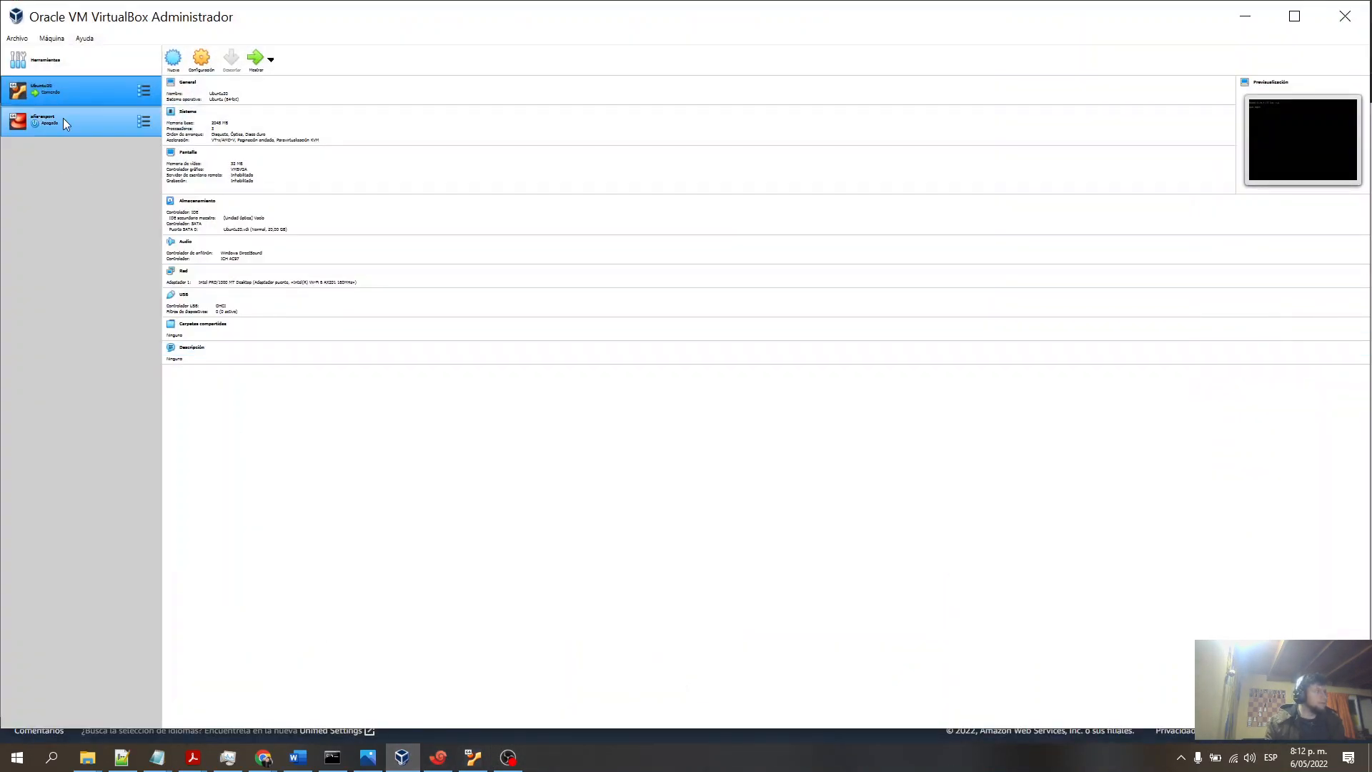
left_click(1245, 15)
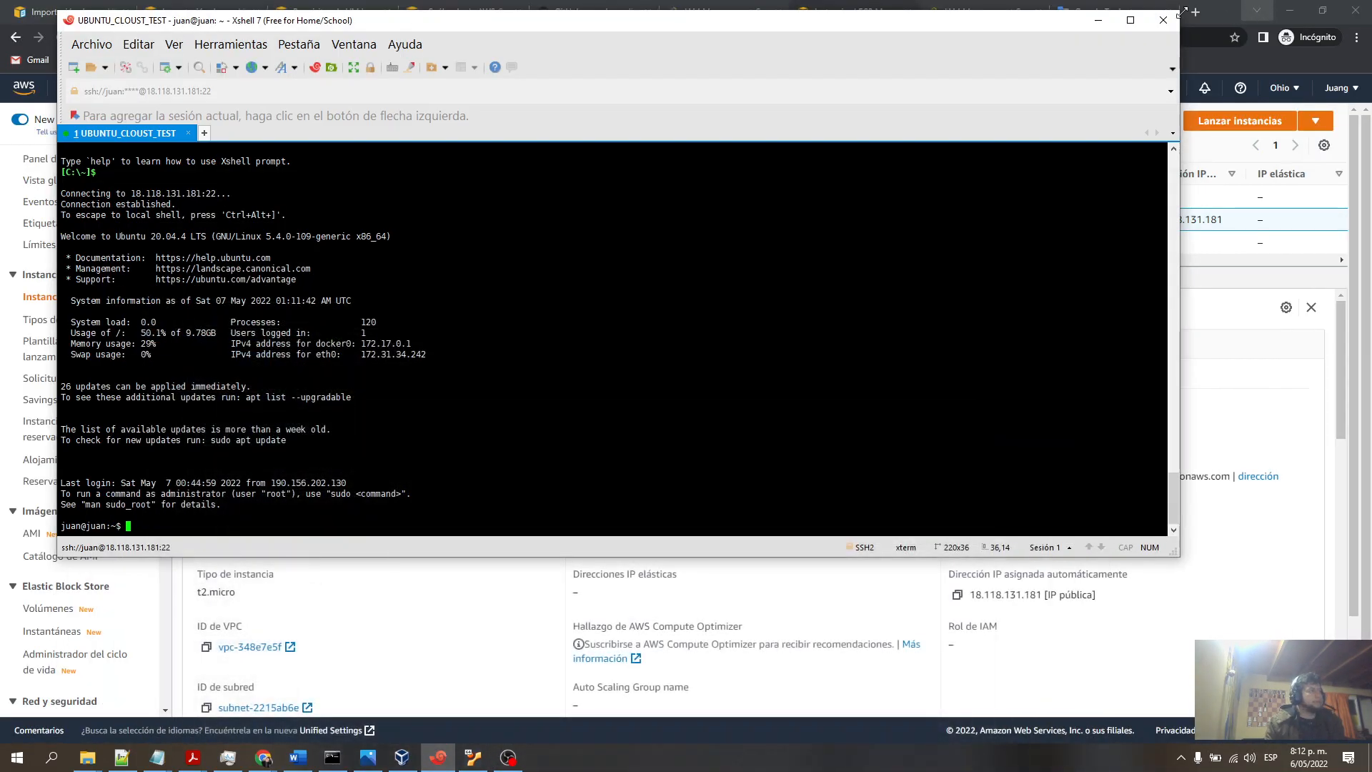
left_click(91, 68)
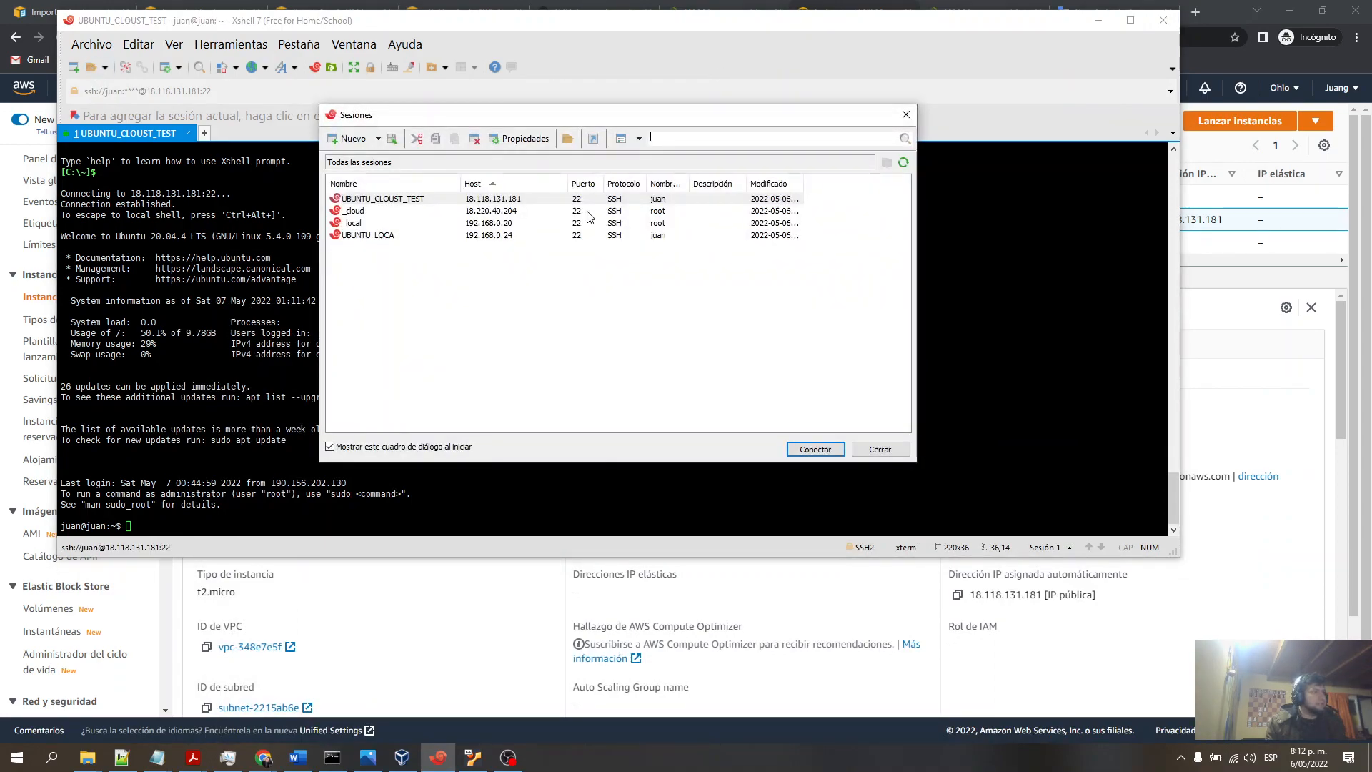
left_click(359, 238)
left_click(790, 451)
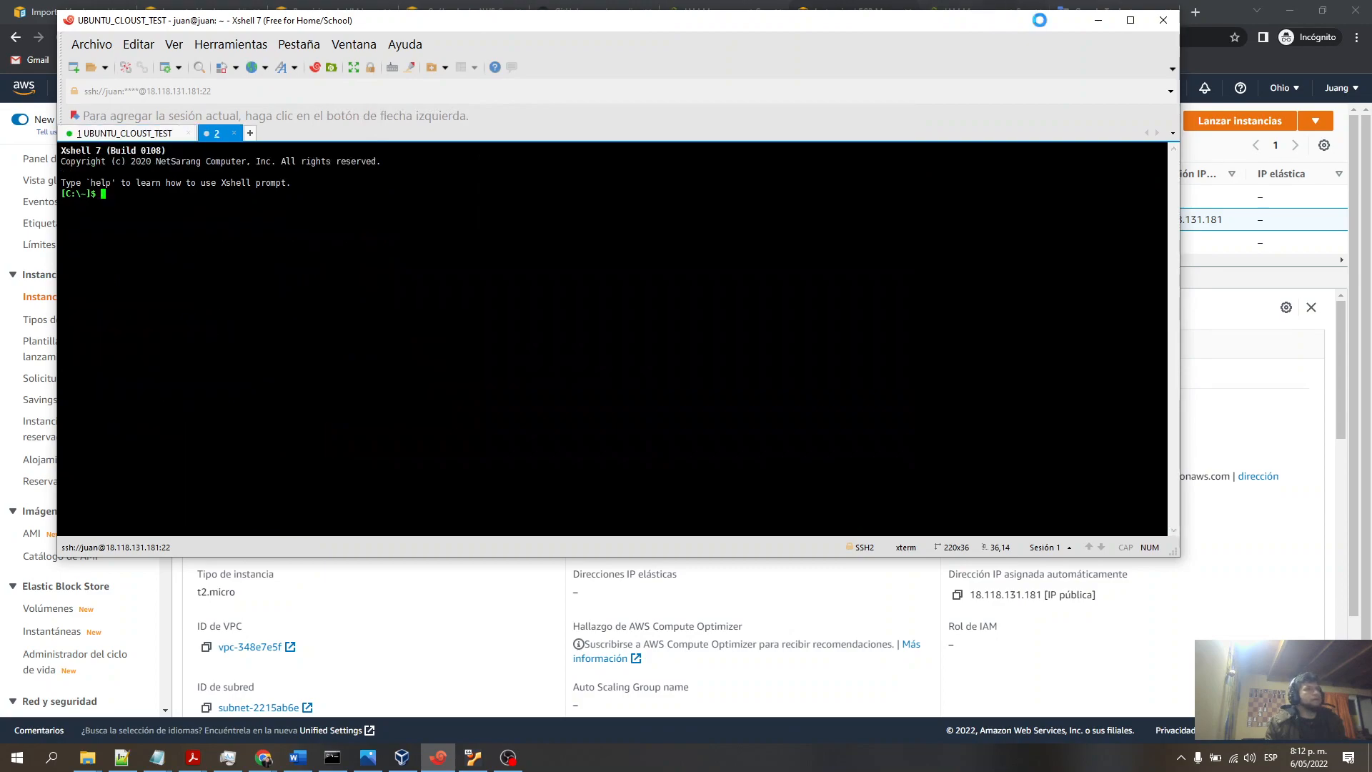
left_click(1117, 20)
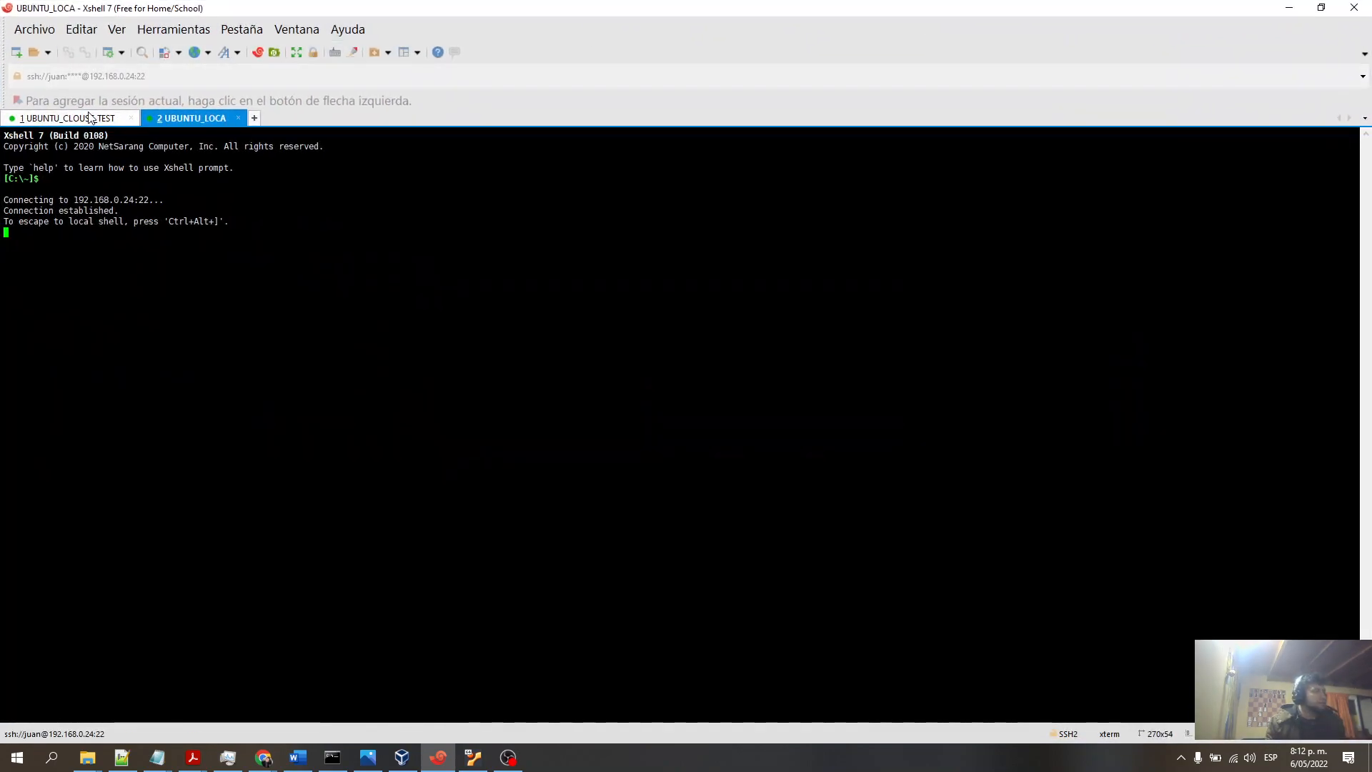
double_click(272, 9)
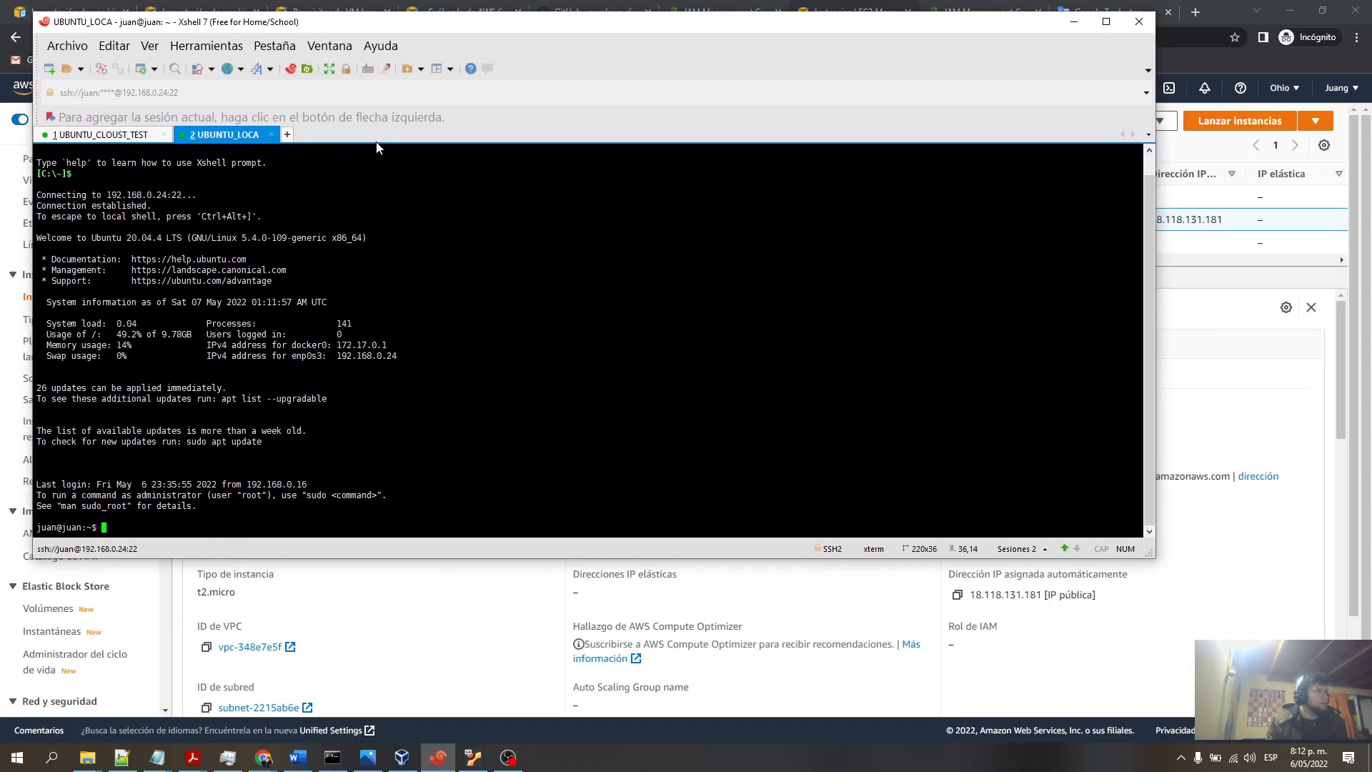
left_click_drag(1156, 558, 1320, 657)
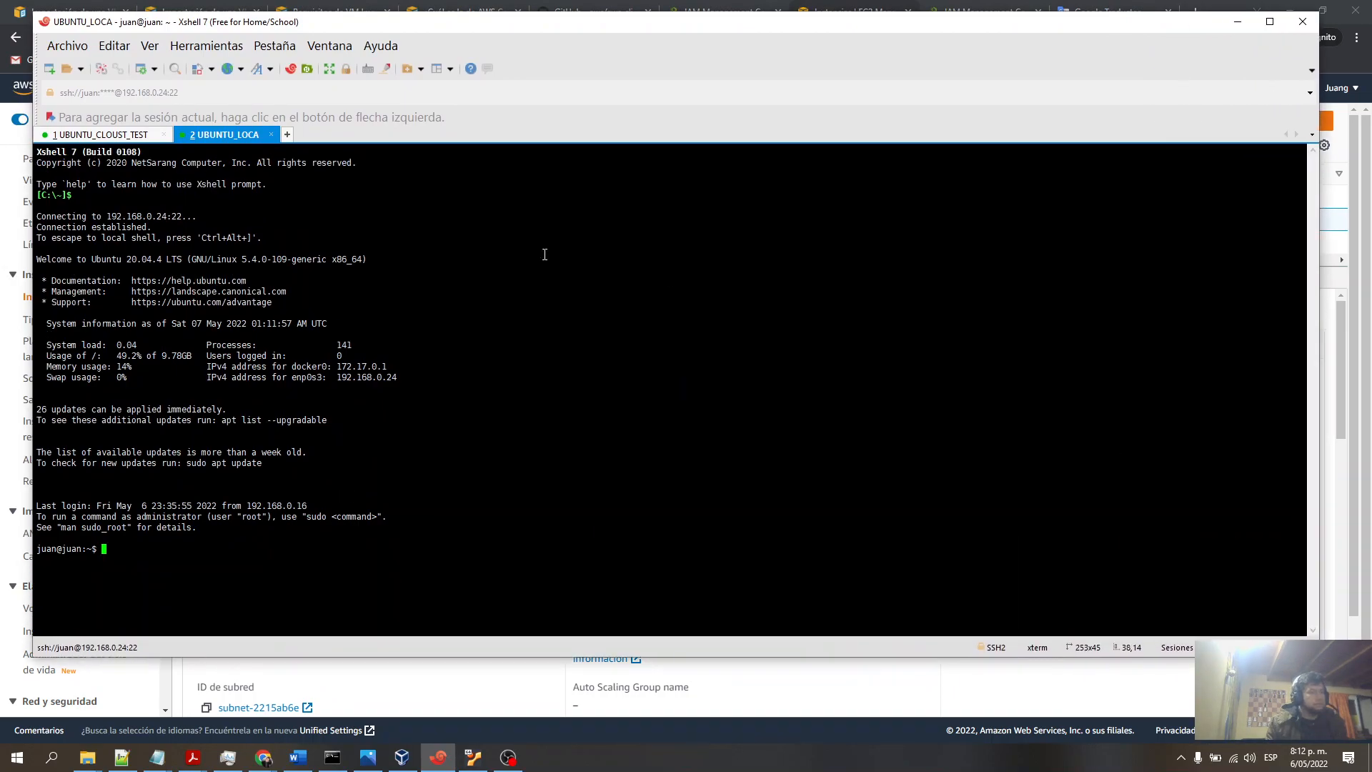
- List the local machine's home directory with ls -ltr and highlight the demo_2022_05_06 file's details
type("ls -ltr")
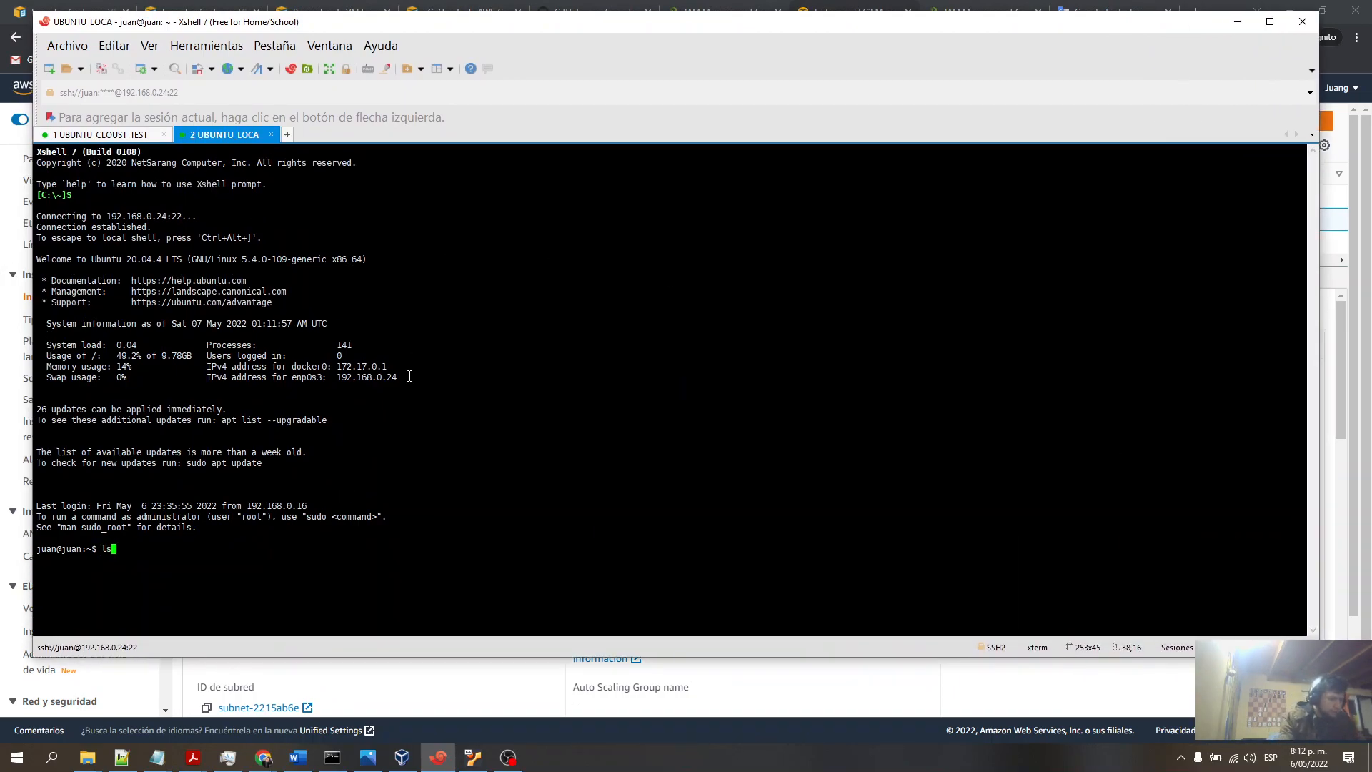
key("Return")
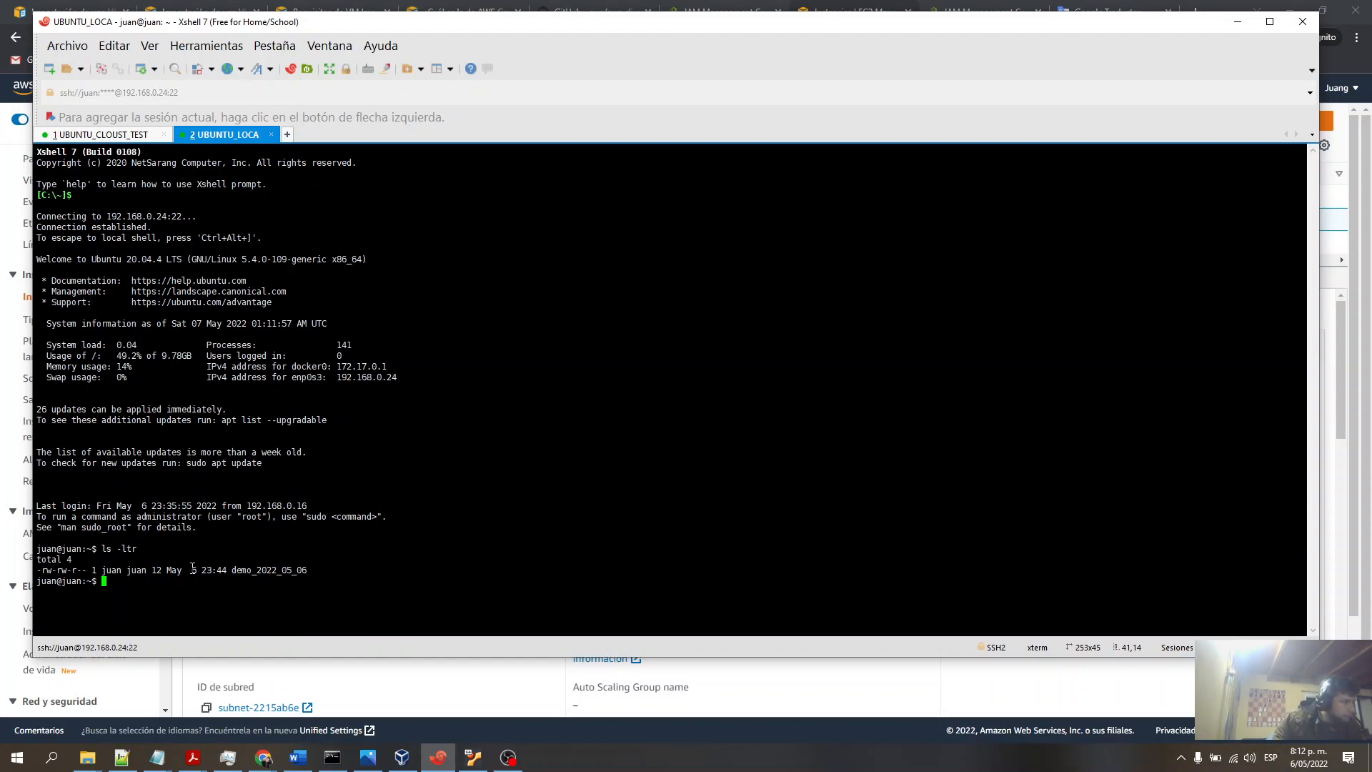
double_click(238, 570)
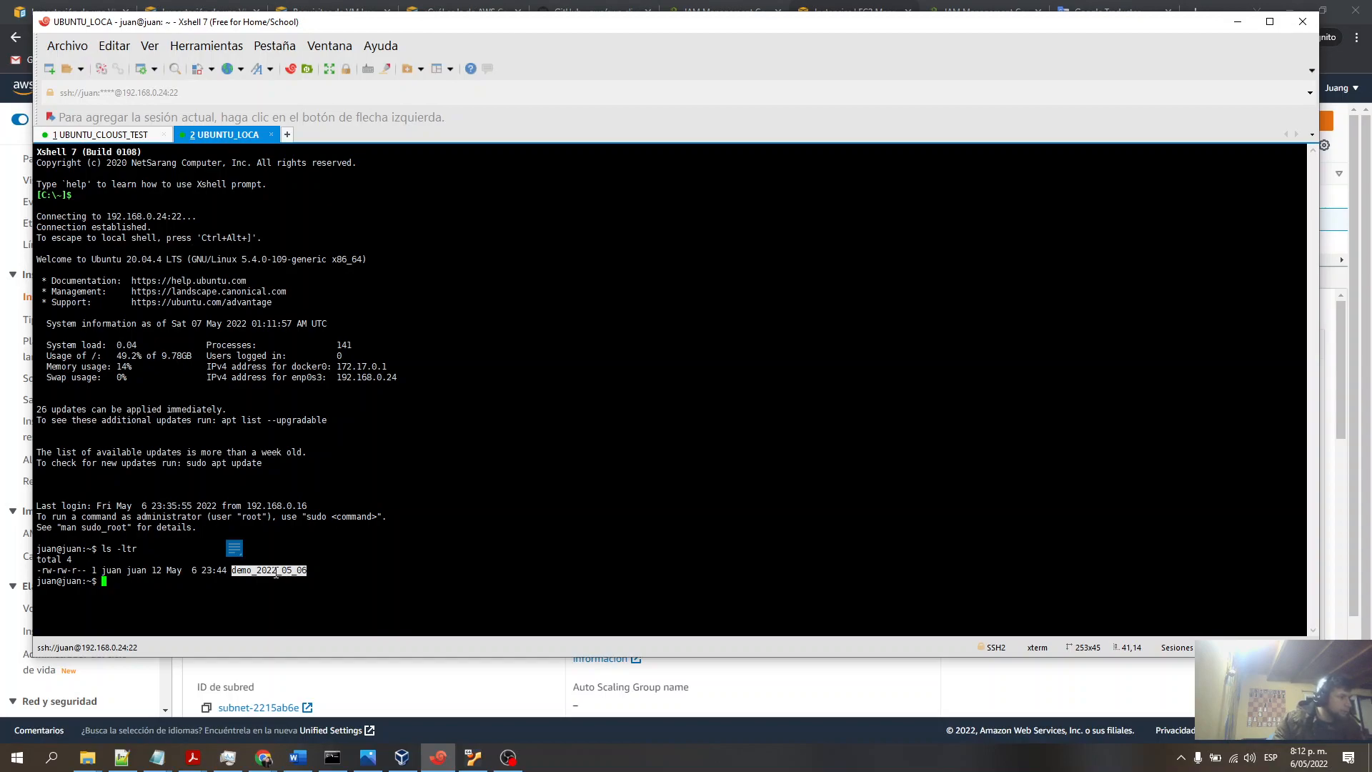
left_click_drag(229, 569, 132, 573)
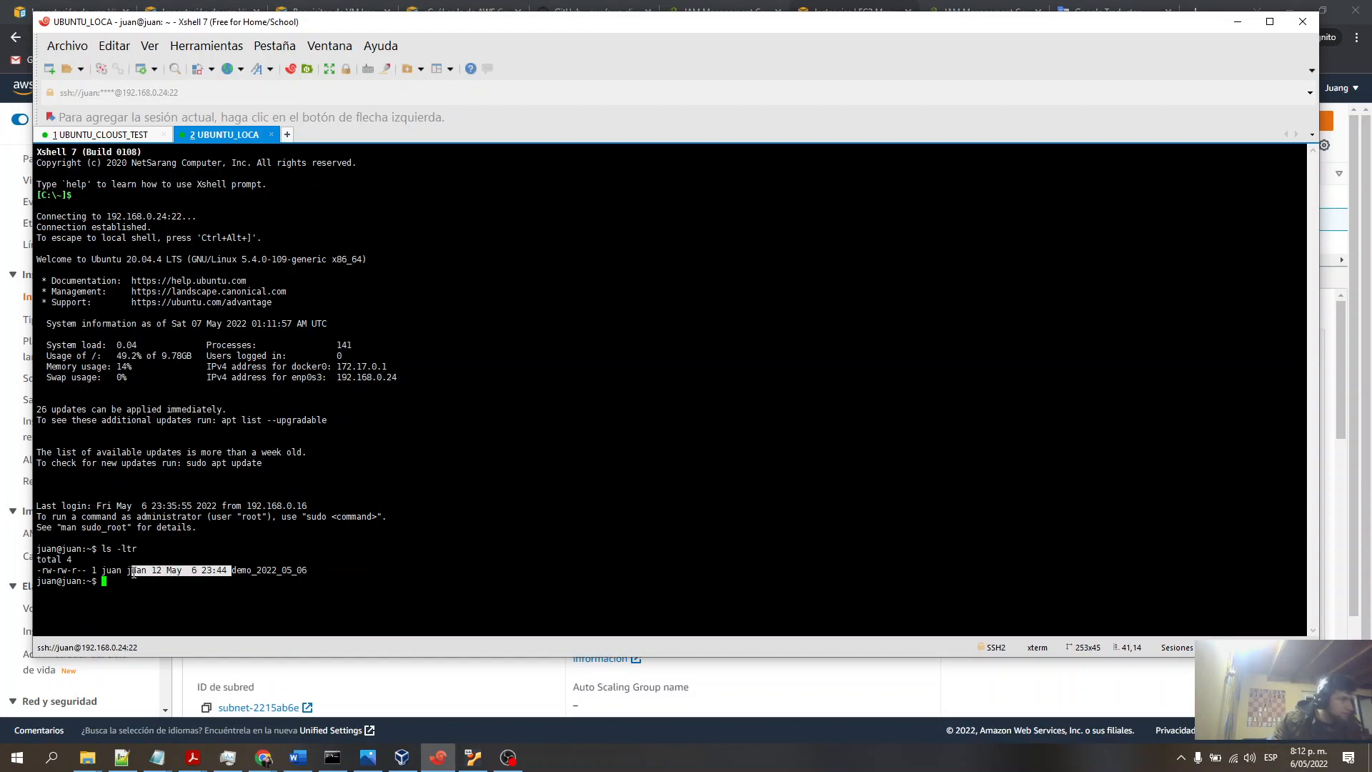
- Switch to the cloud instance session and list its home directory with ls -ltr to compare with the local machine
left_click(118, 135)
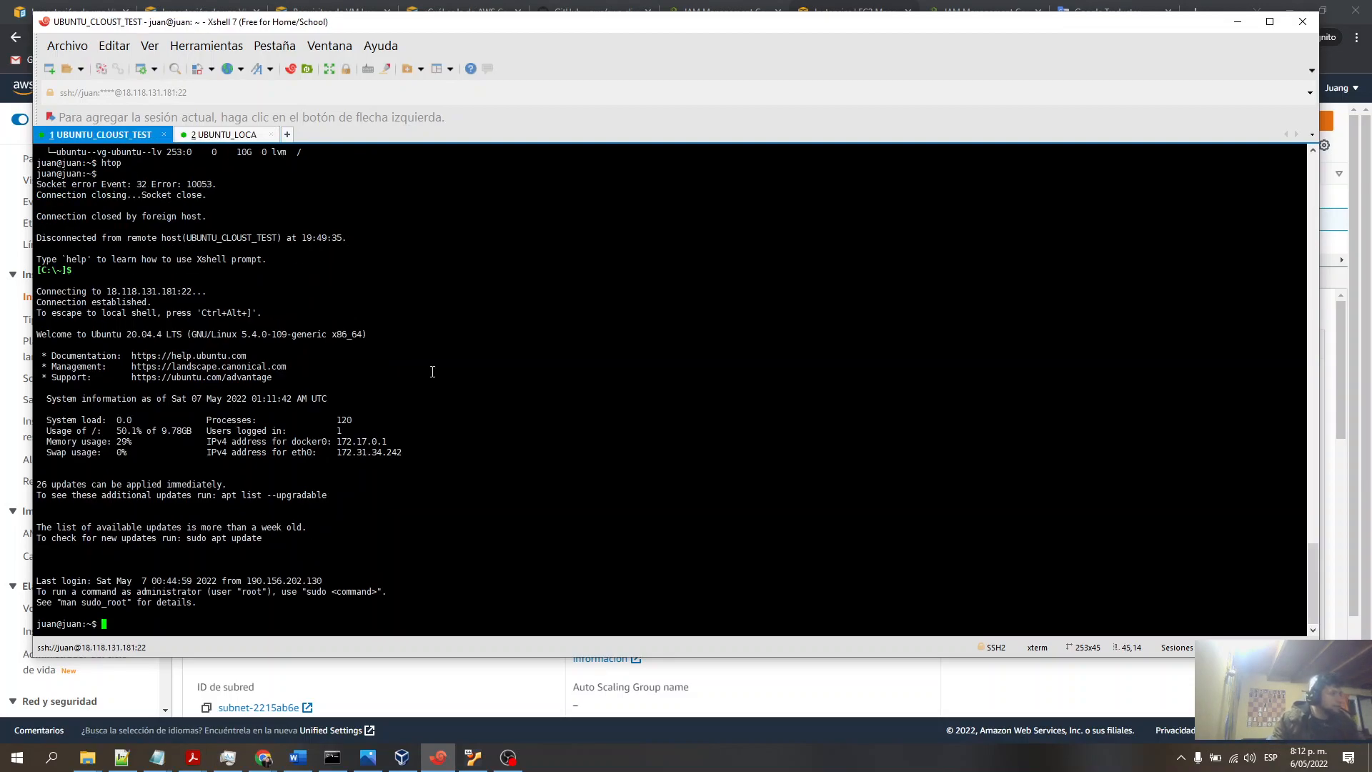
type("ls -ltr")
key("Return")
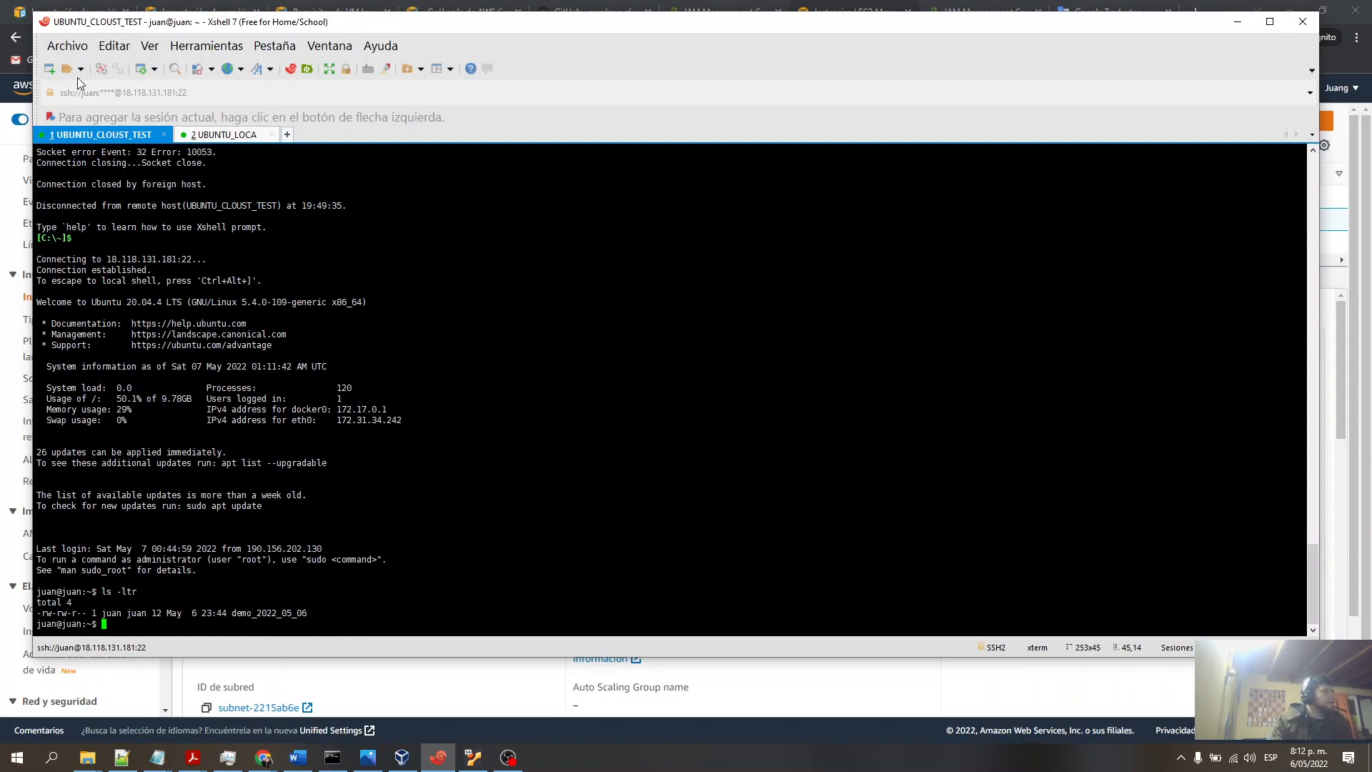
left_click_drag(190, 94, 69, 93)
left_click(132, 92)
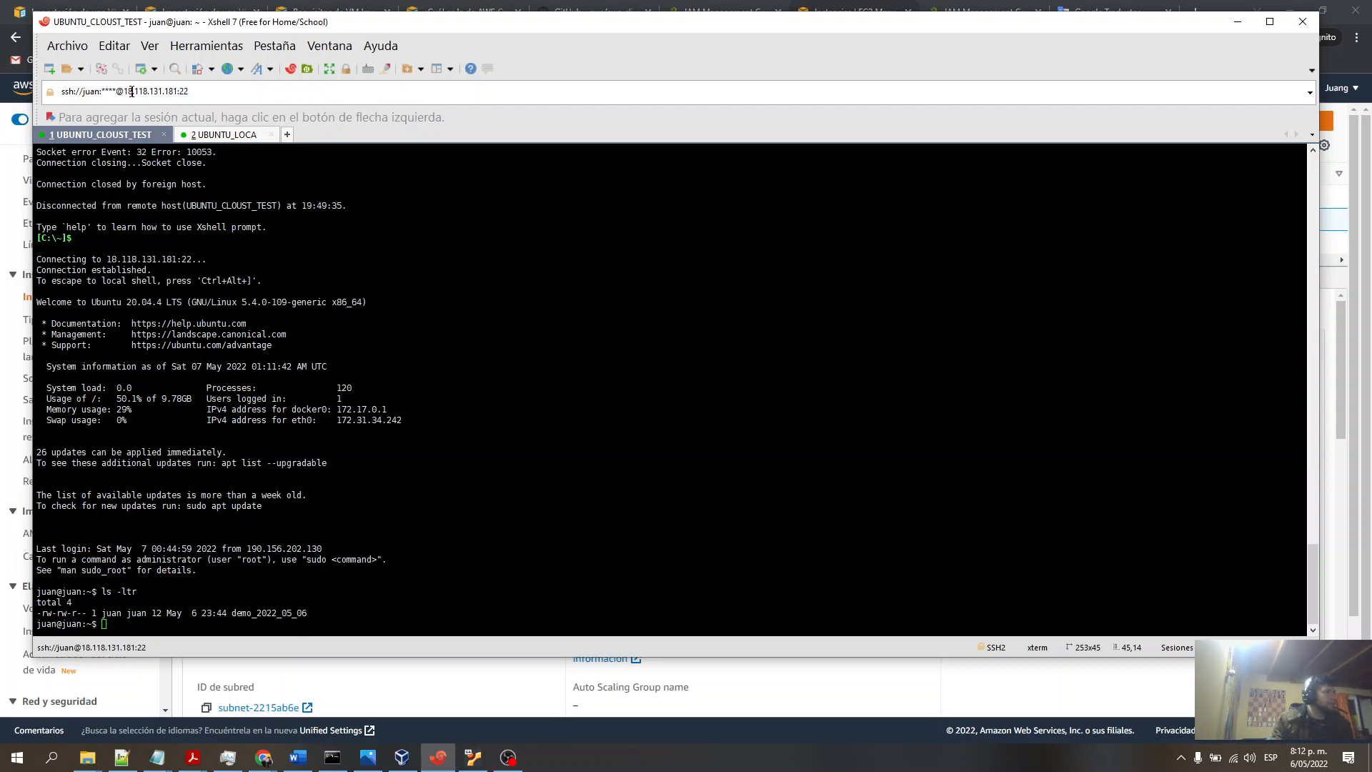
left_click(211, 135)
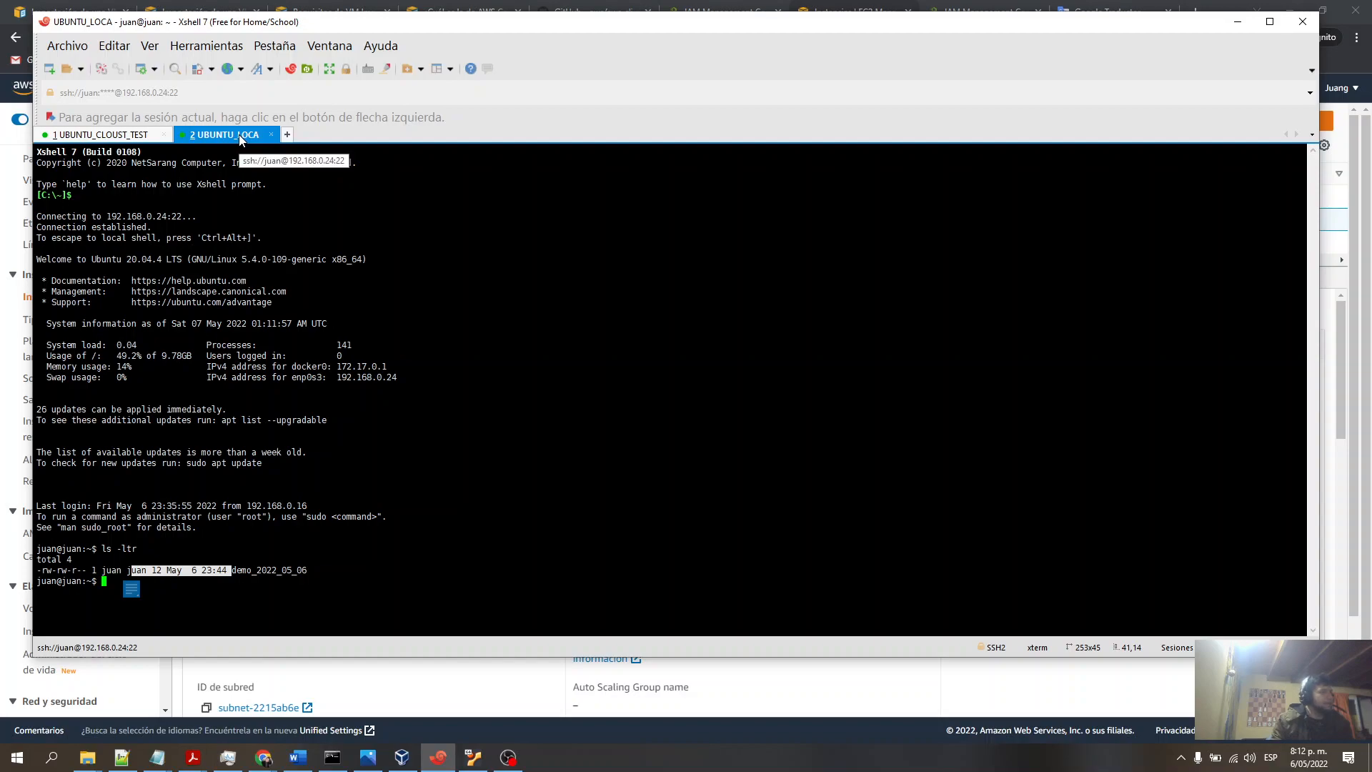
left_click(129, 135)
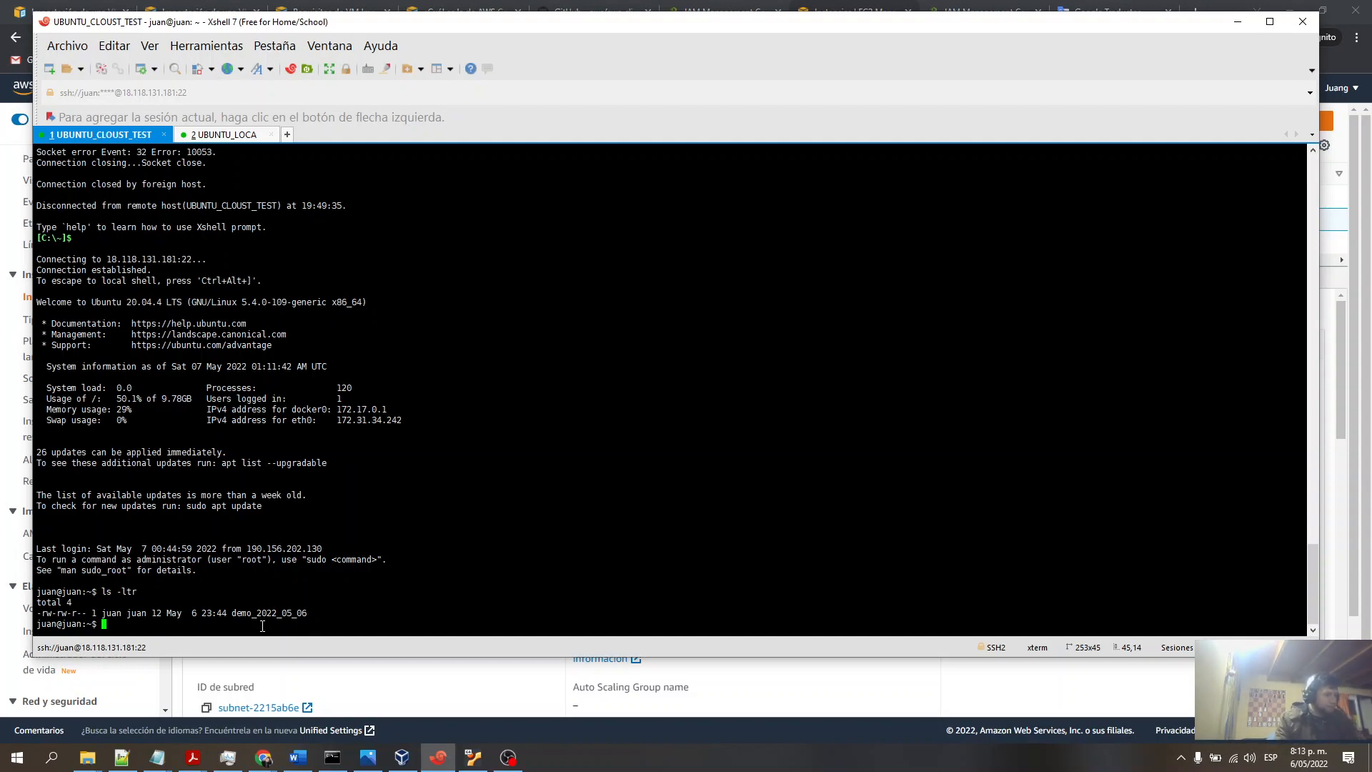
- Run lscpu on the cloud instance and highlight its CPU model name line
type("lscpu")
key("Return")
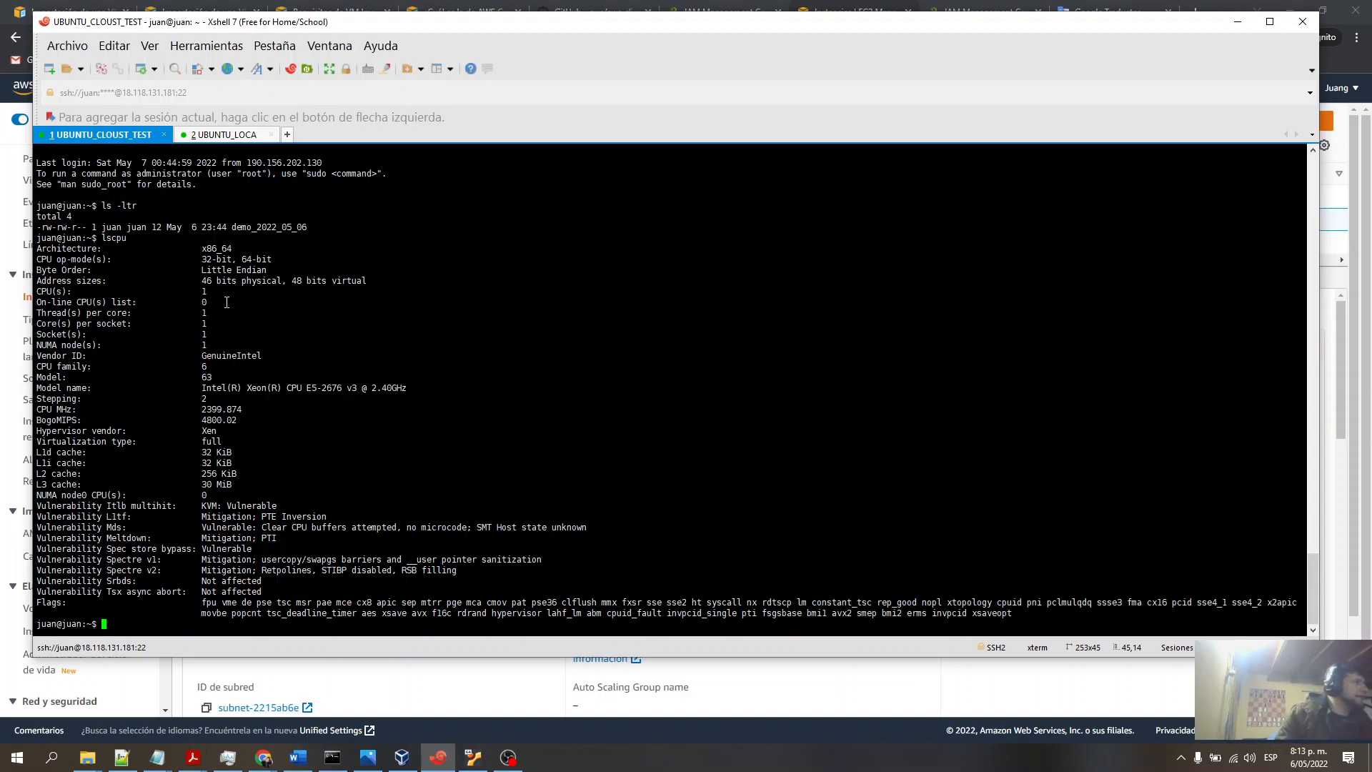
scroll(231, 282, "up", 2)
scroll(287, 306, "down", 2)
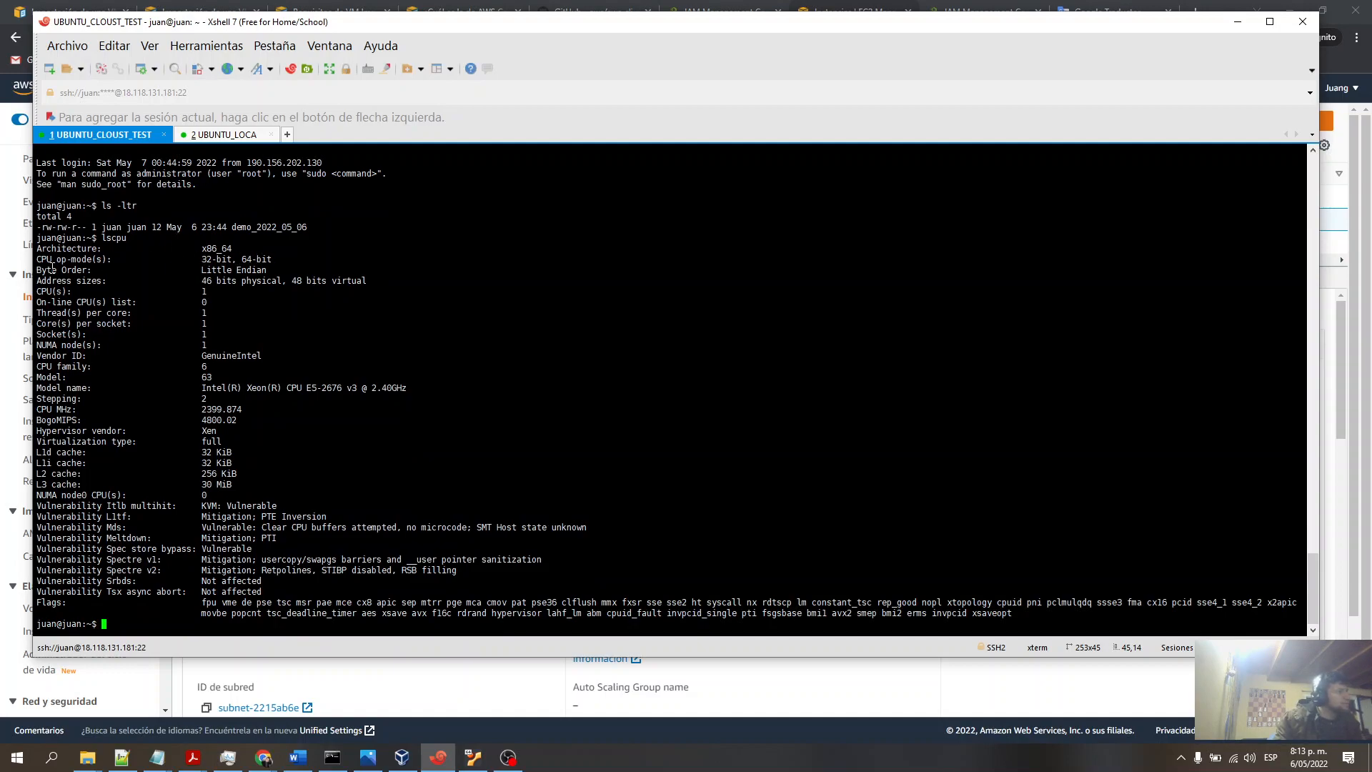
left_click_drag(406, 387, 40, 389)
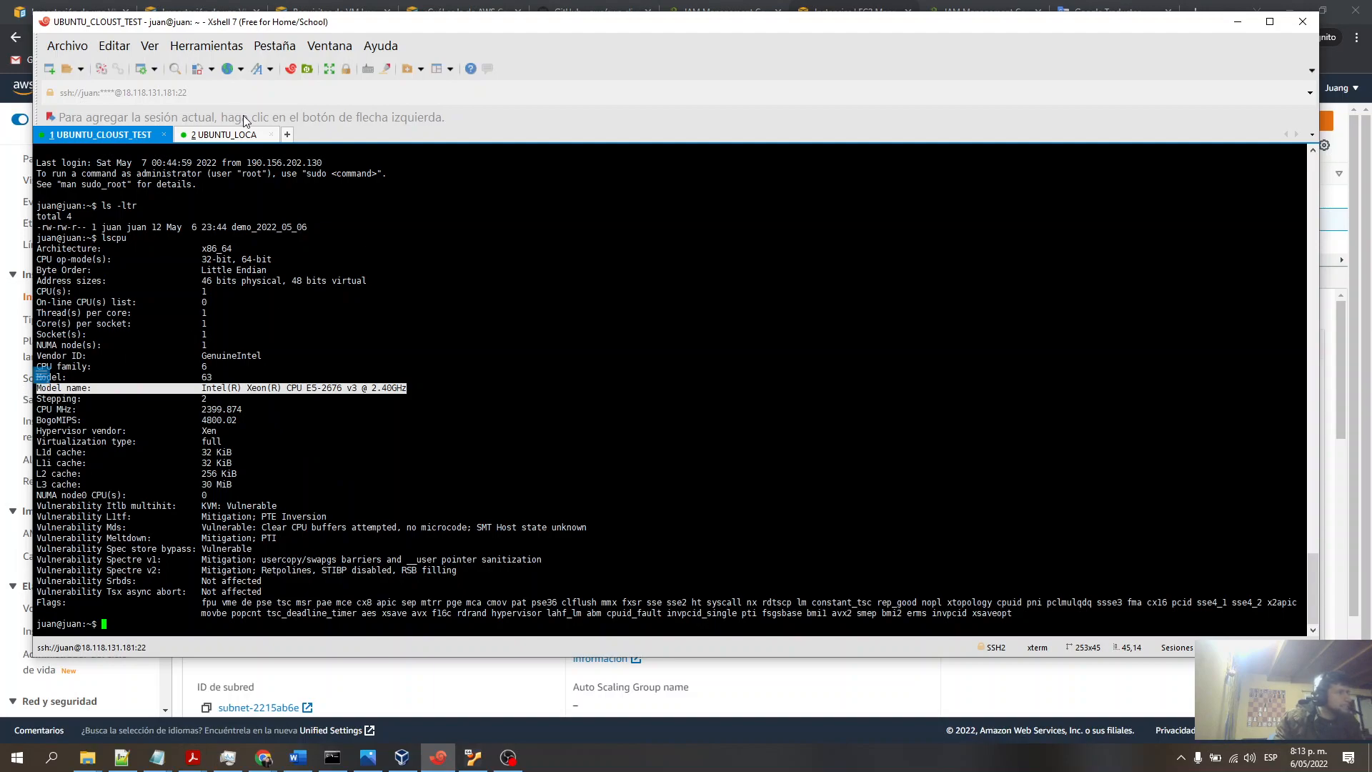
- Run lscpu on the local machine and highlight its CPU model name, switching between sessions to compare
left_click(228, 136)
type("lscpu")
key("Return")
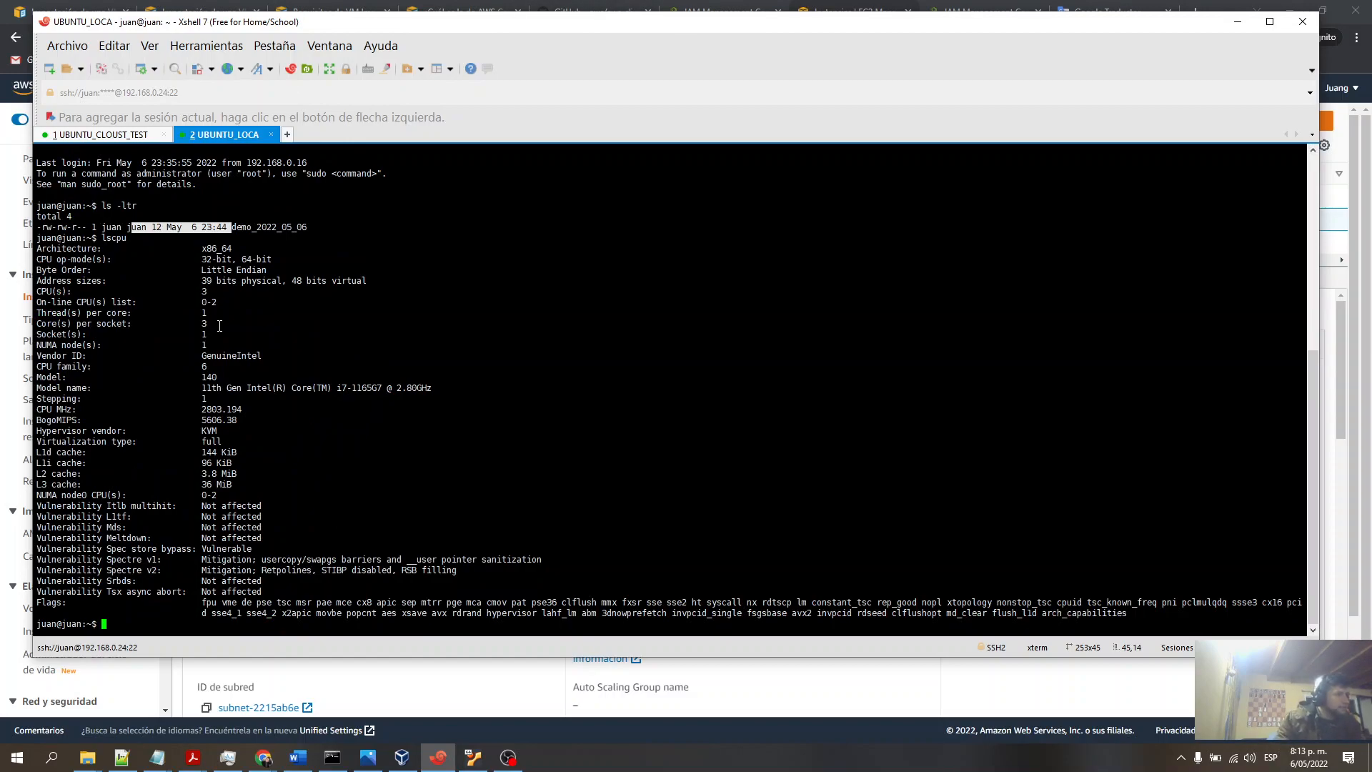
left_click(313, 387)
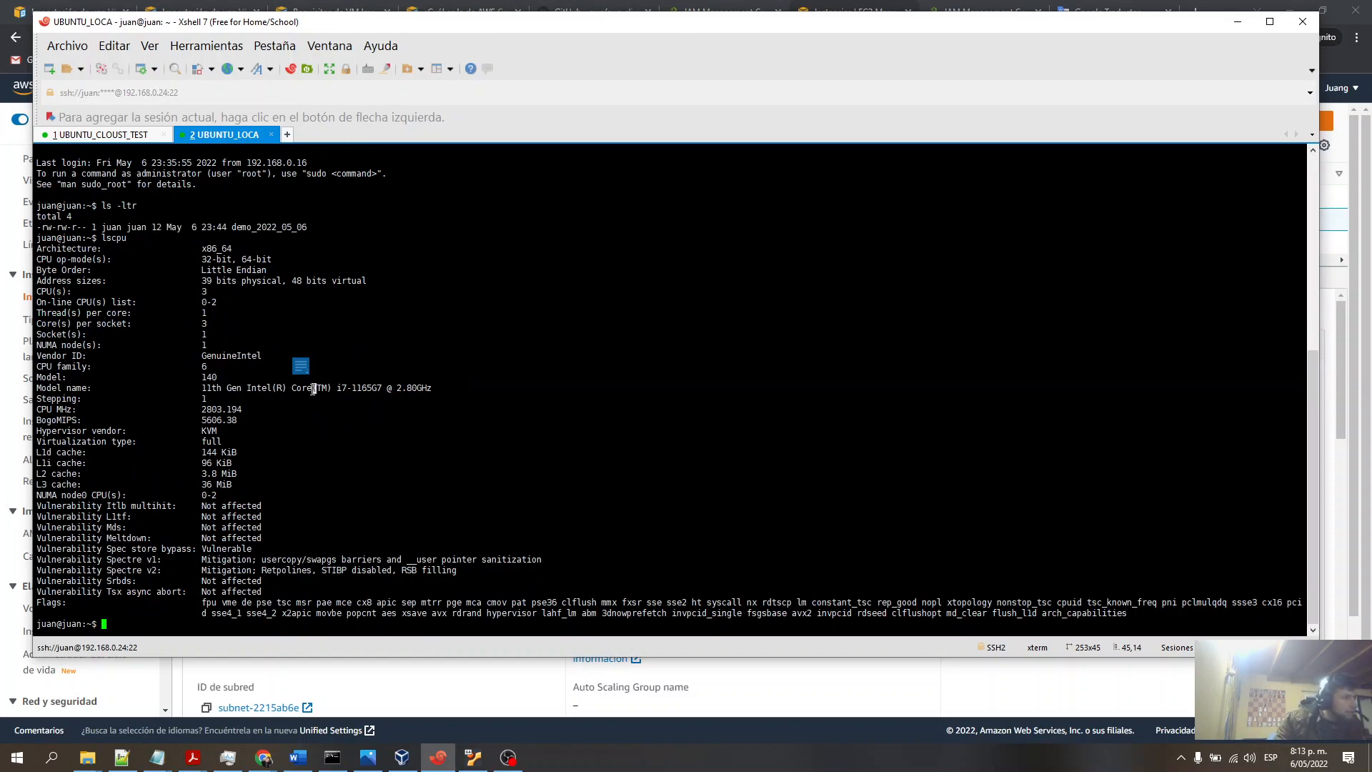
triple_click(313, 388)
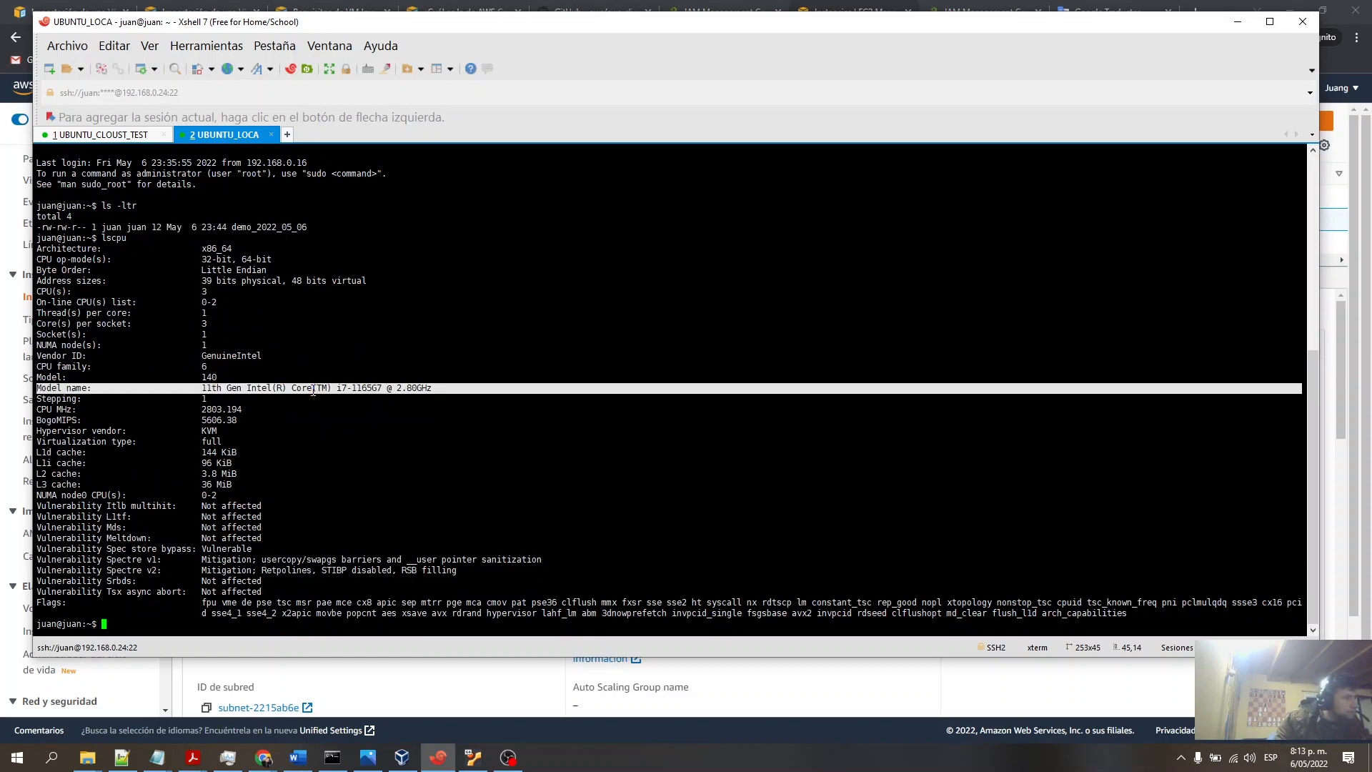
left_click(99, 136)
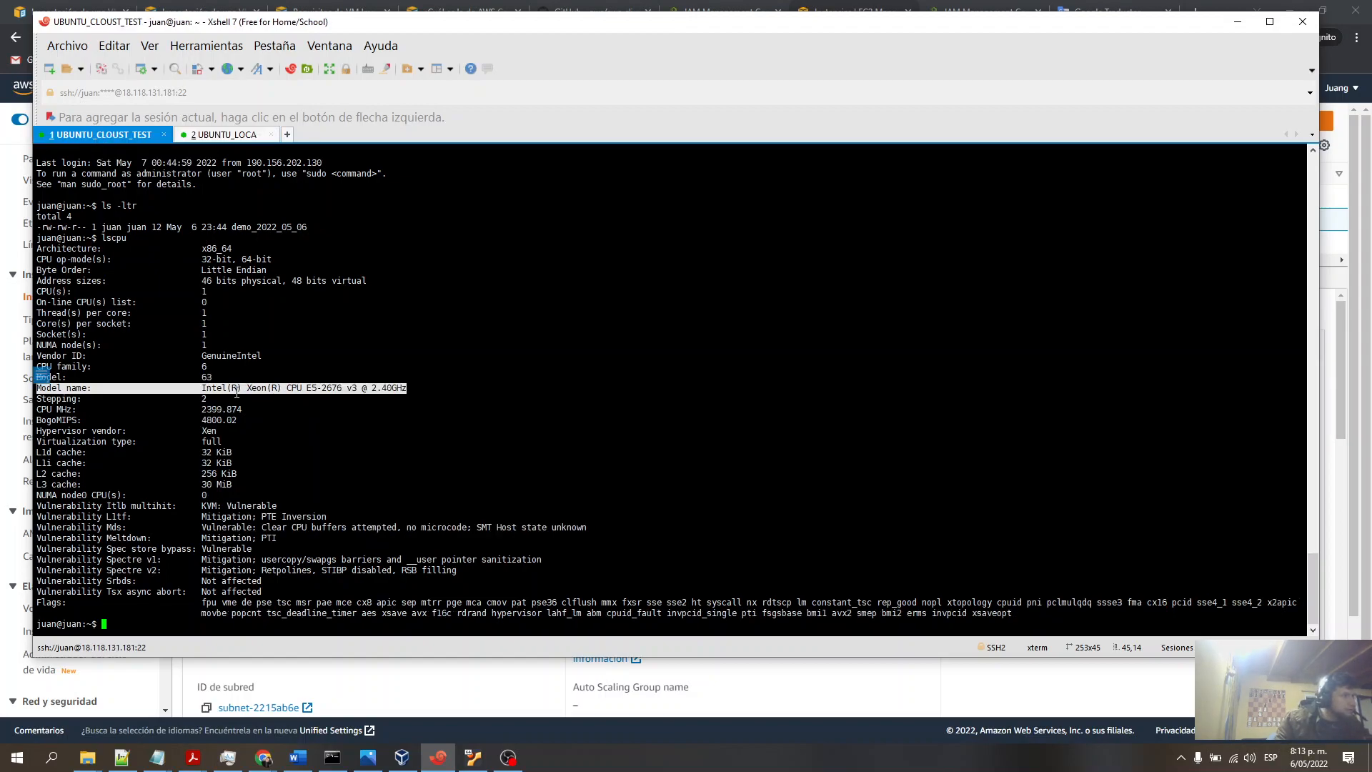
left_click(222, 136)
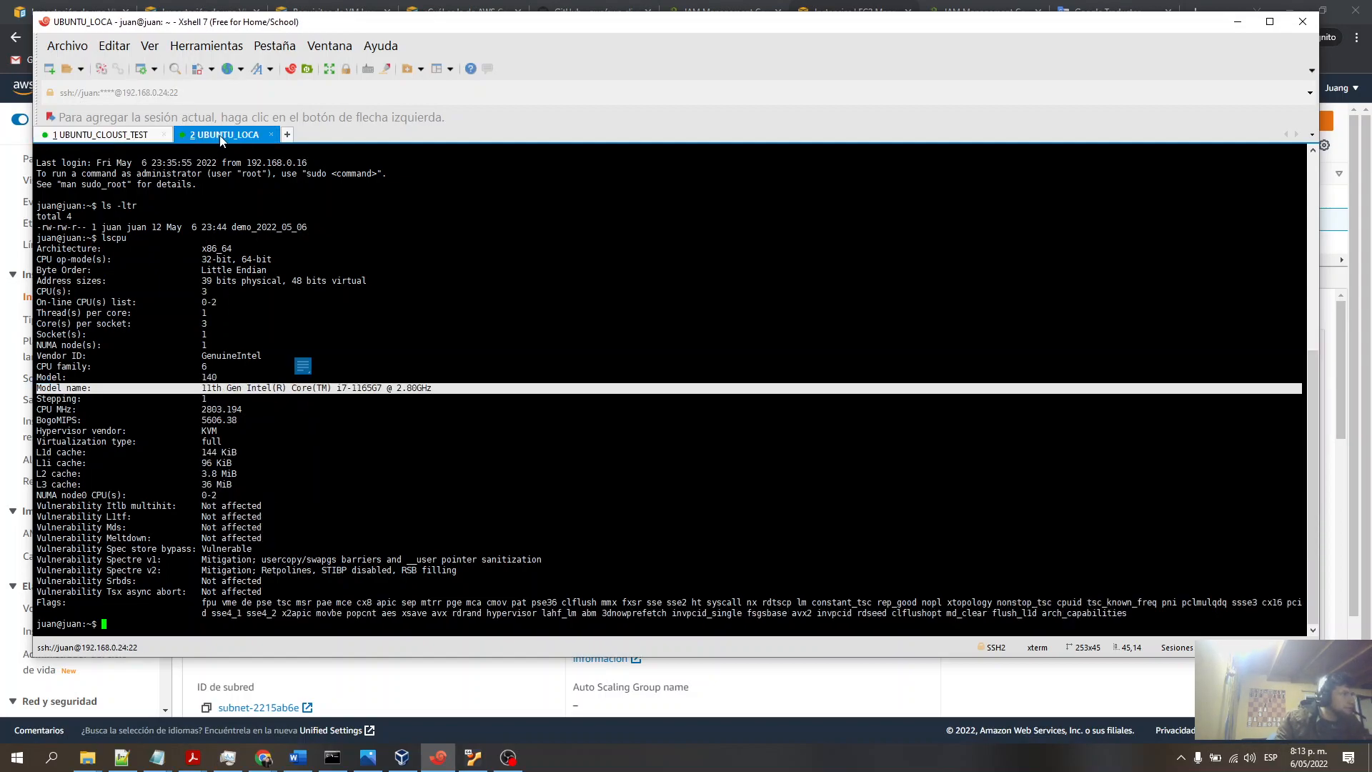
left_click(285, 390)
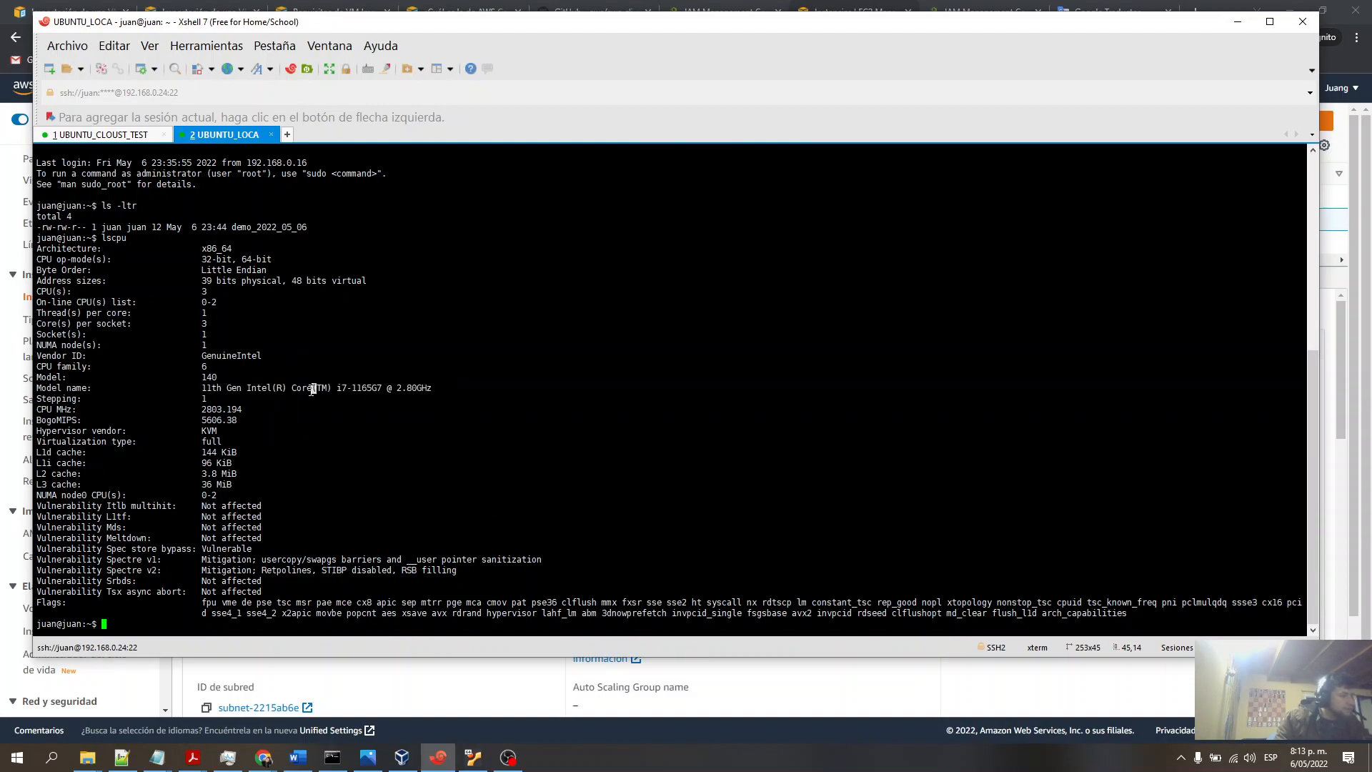
left_click_drag(433, 390, 41, 391)
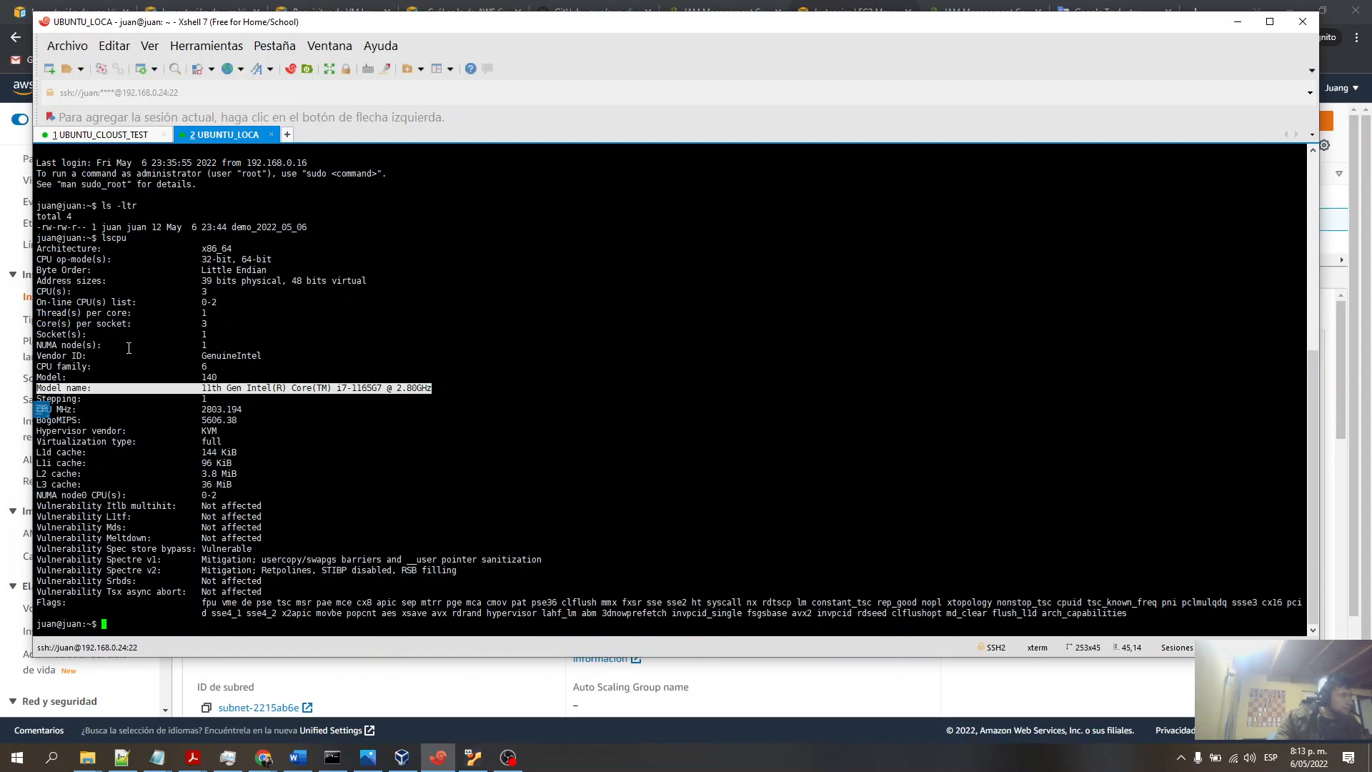
left_click(96, 133)
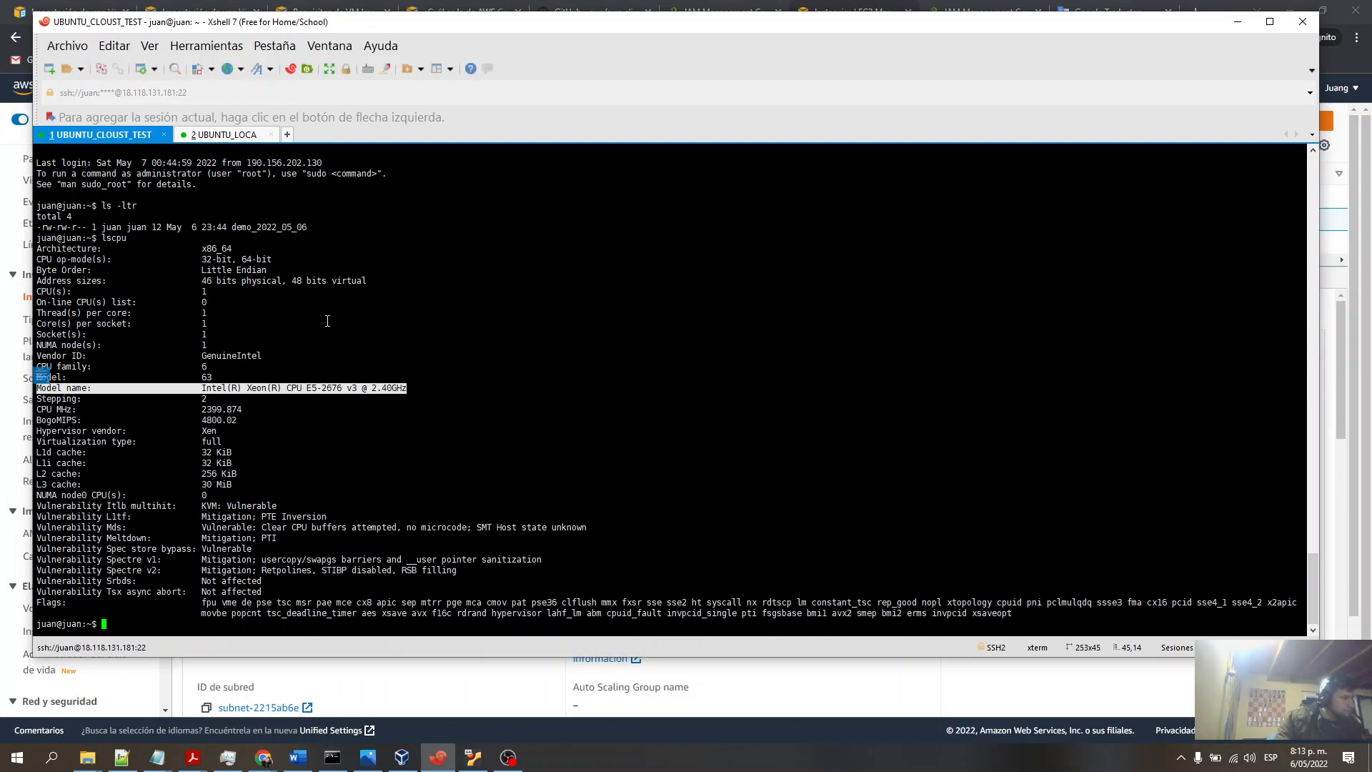
- Try to run the system info and sysmteinfo commands on the cloud instance
scroll(298, 394, "up", 2)
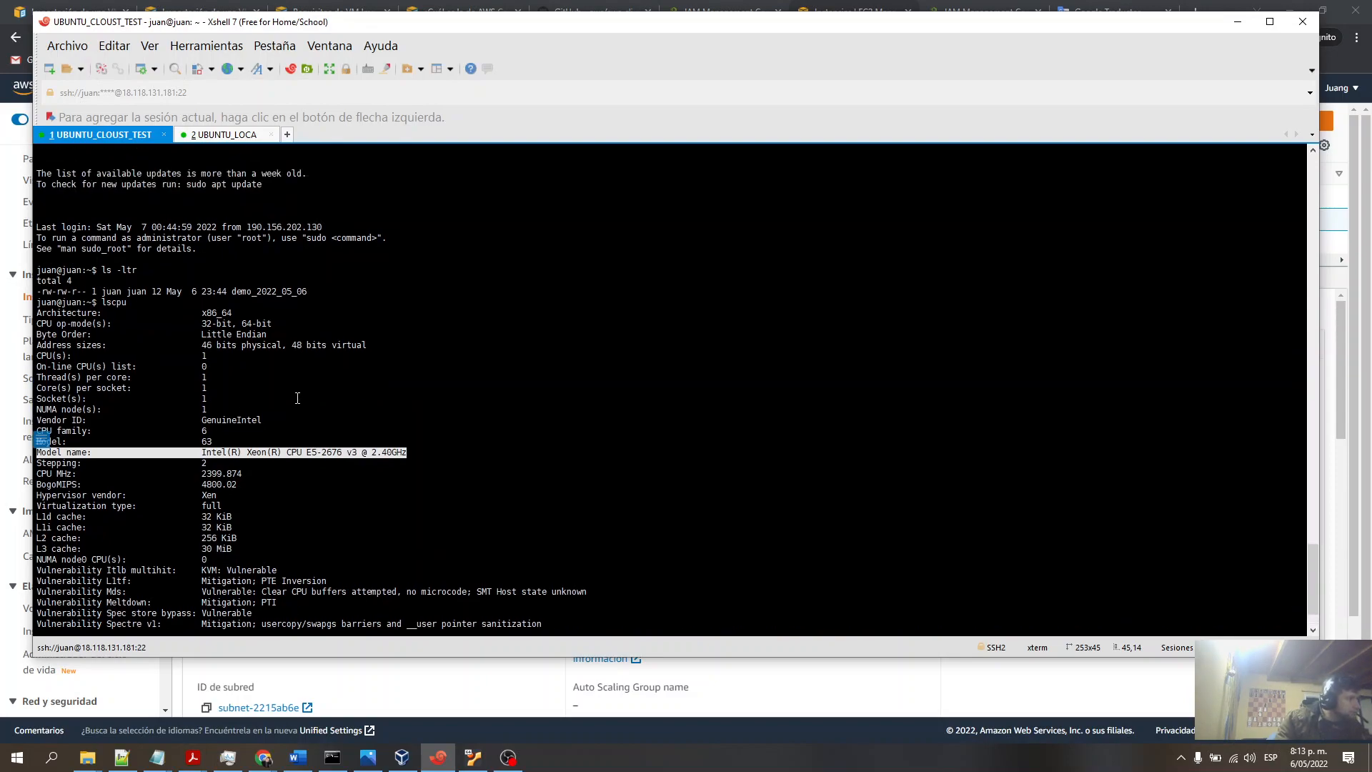
scroll(298, 398, "down", 2)
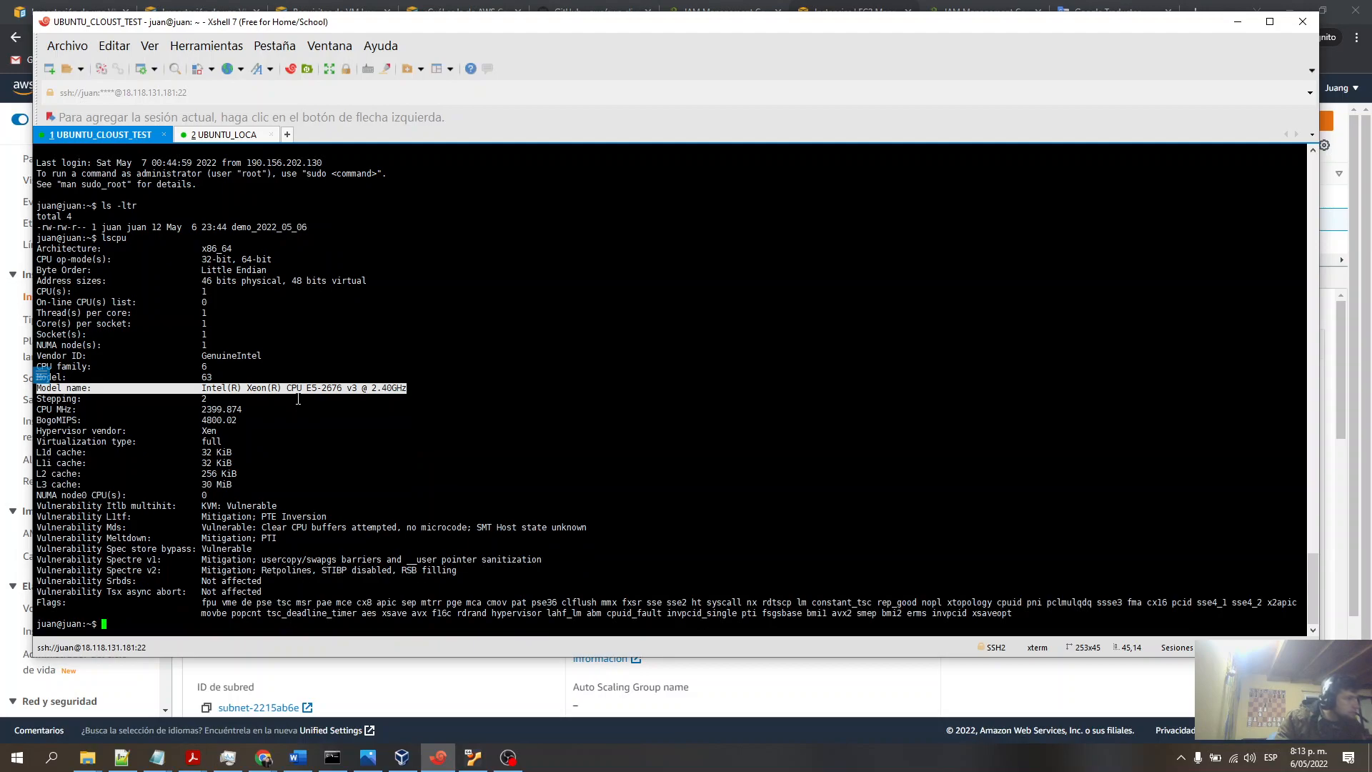
type("system info")
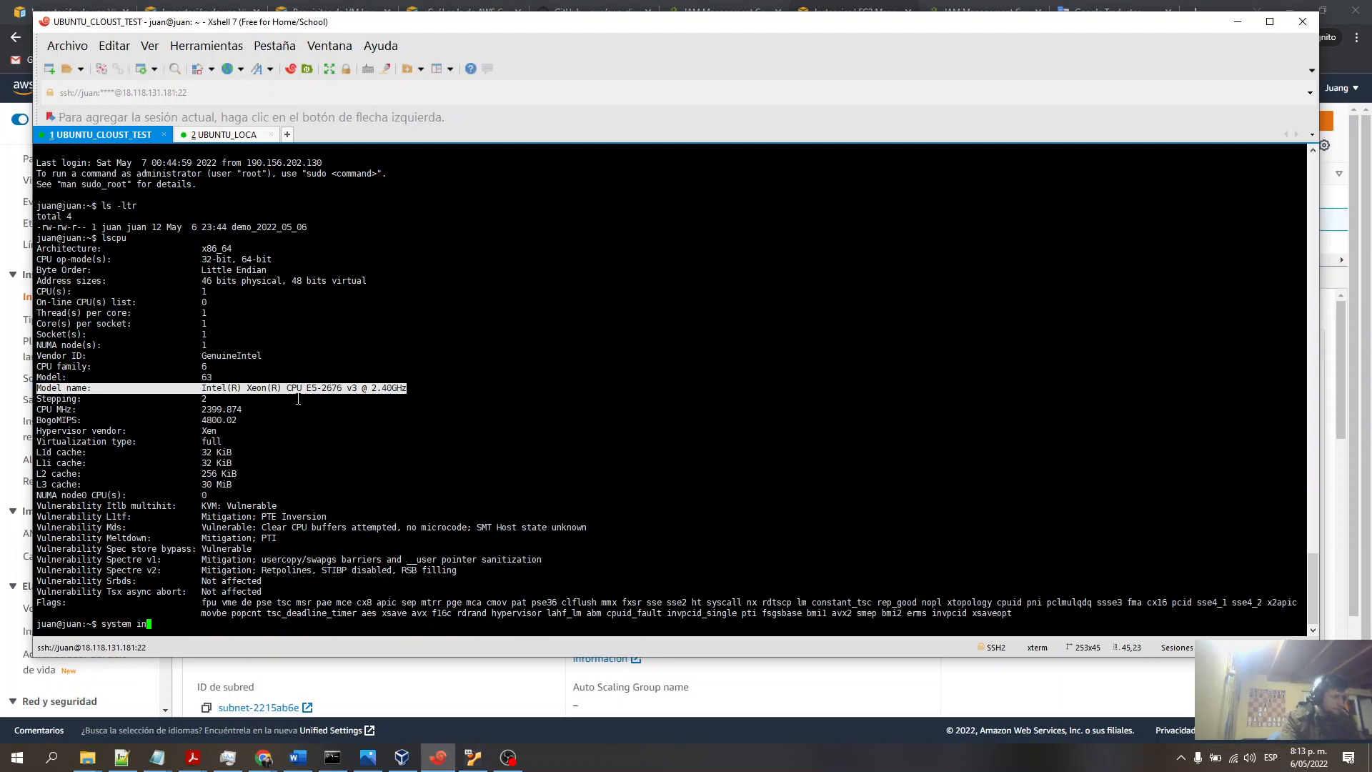
key("Return")
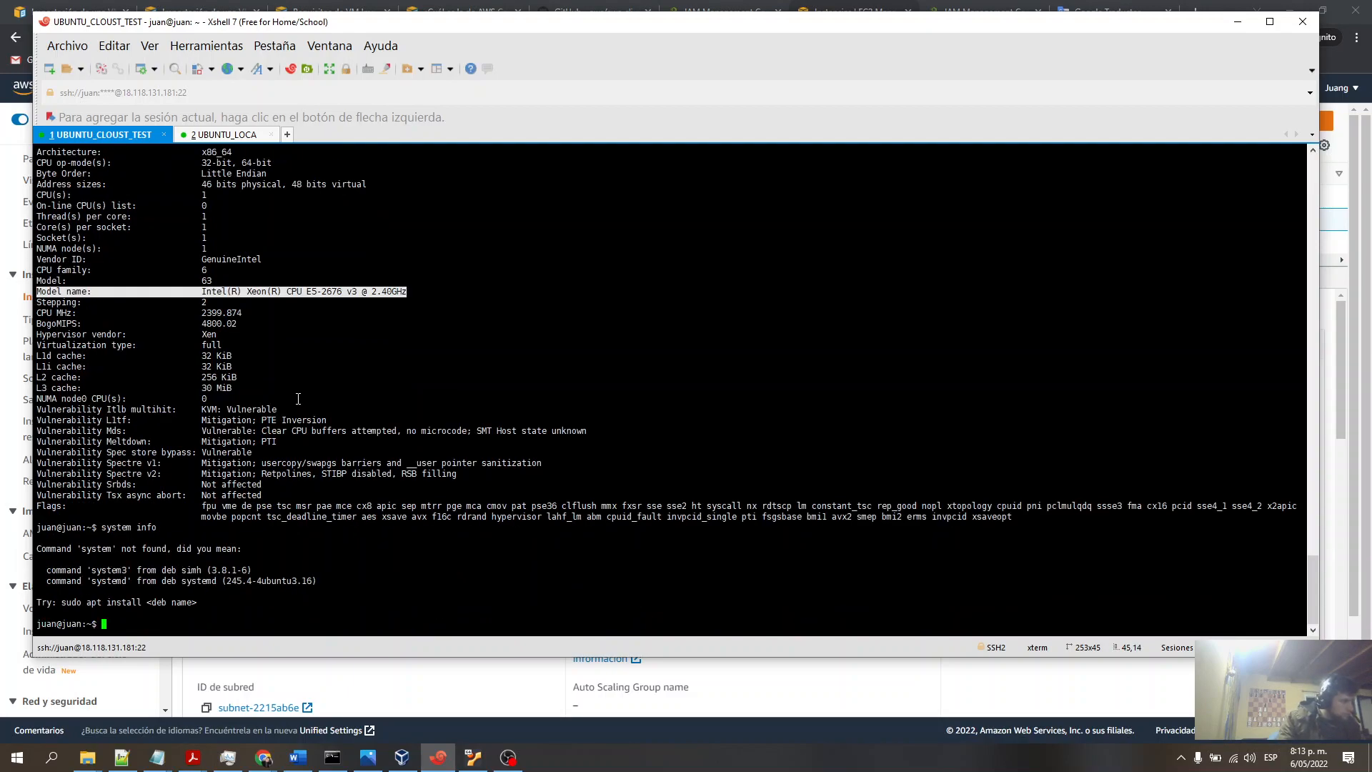
type("sysmteinfo")
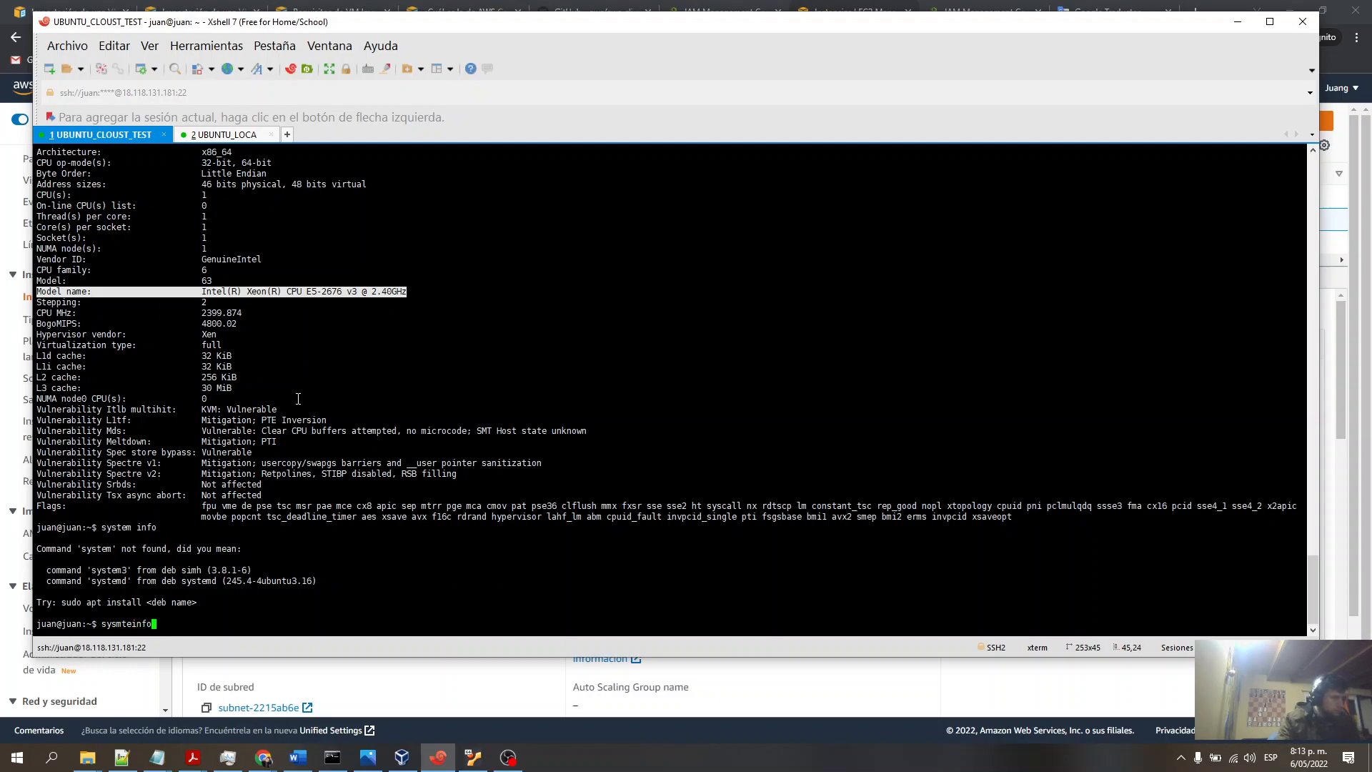
key("Return")
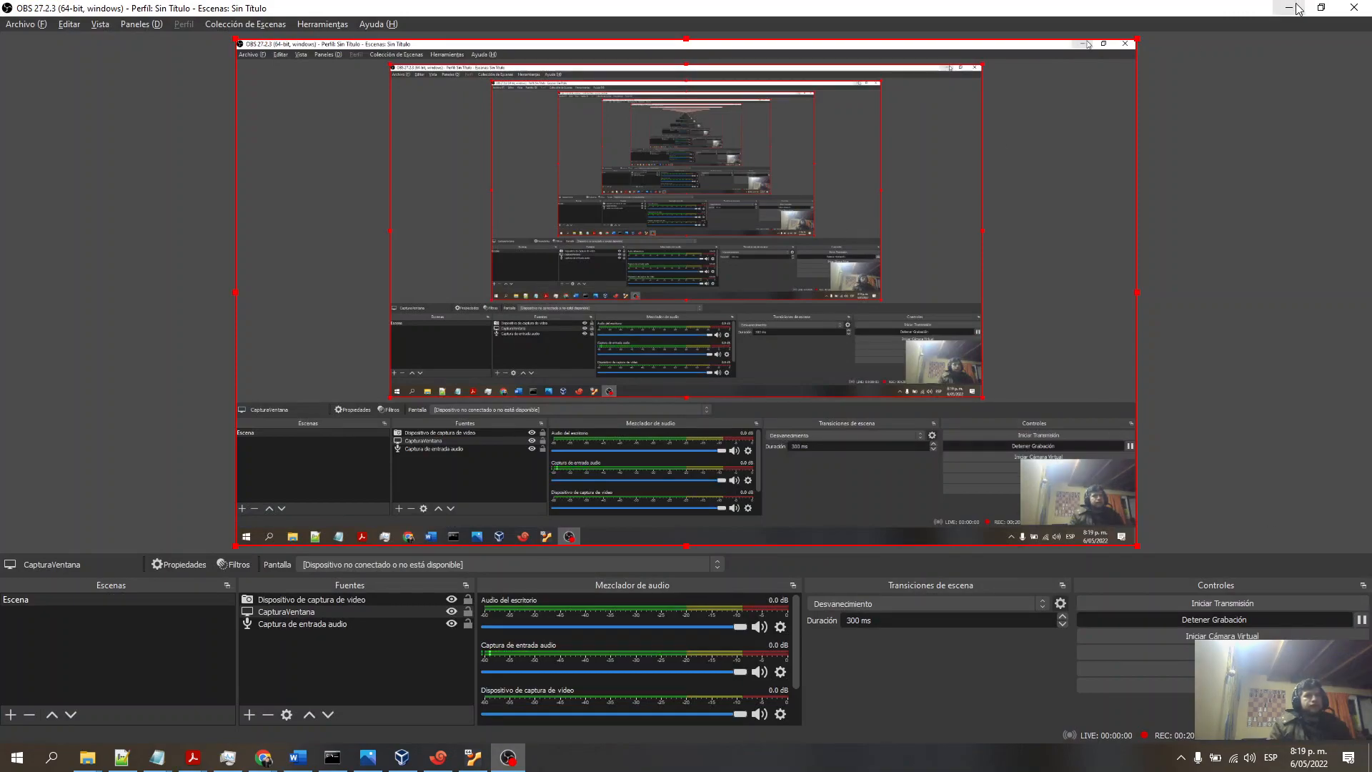
- Scroll through the local machine's lshw hardware listing and interrupt it
left_click(1297, 8)
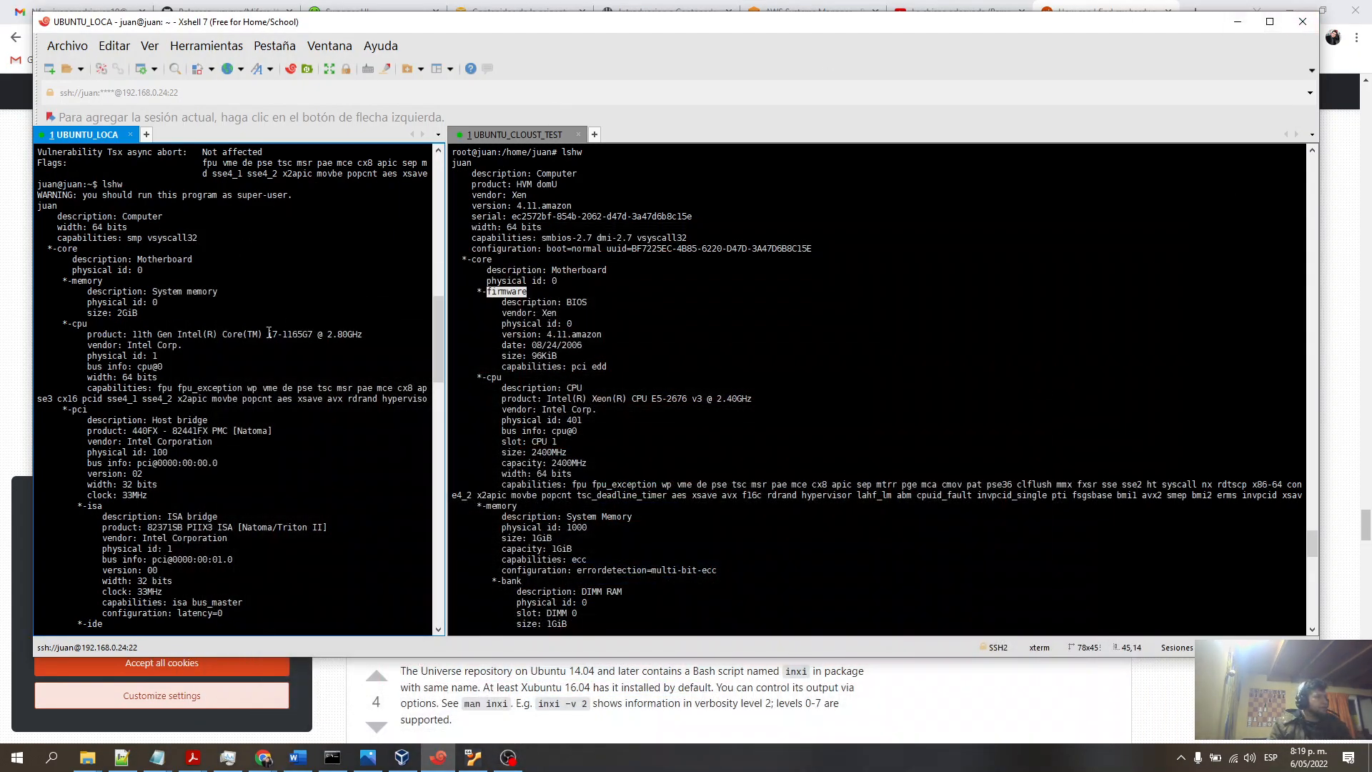
scroll(278, 326, "down", 15)
key("ctrl+c")
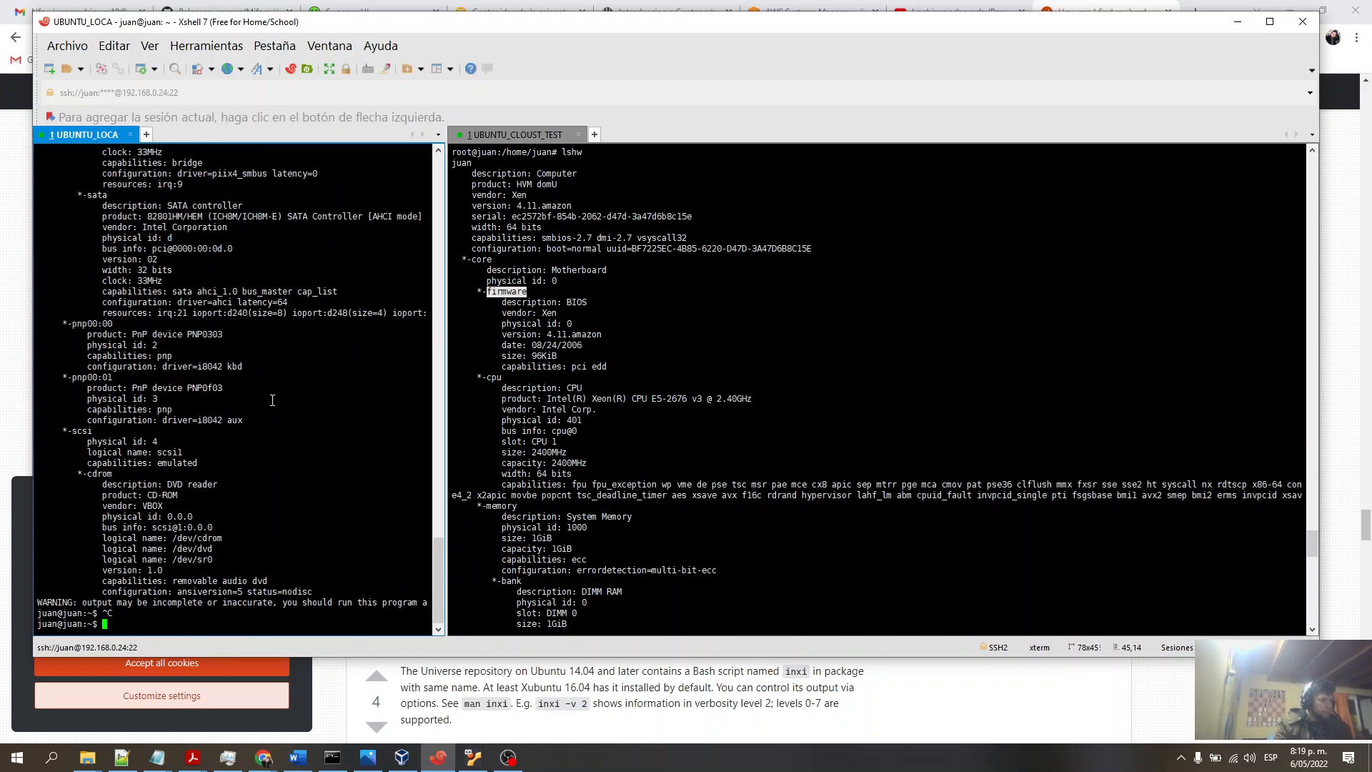
- Try ifconfig, then run ip add to show the local machine's network addresses
type("ifconfig")
key("Return")
type("ip add")
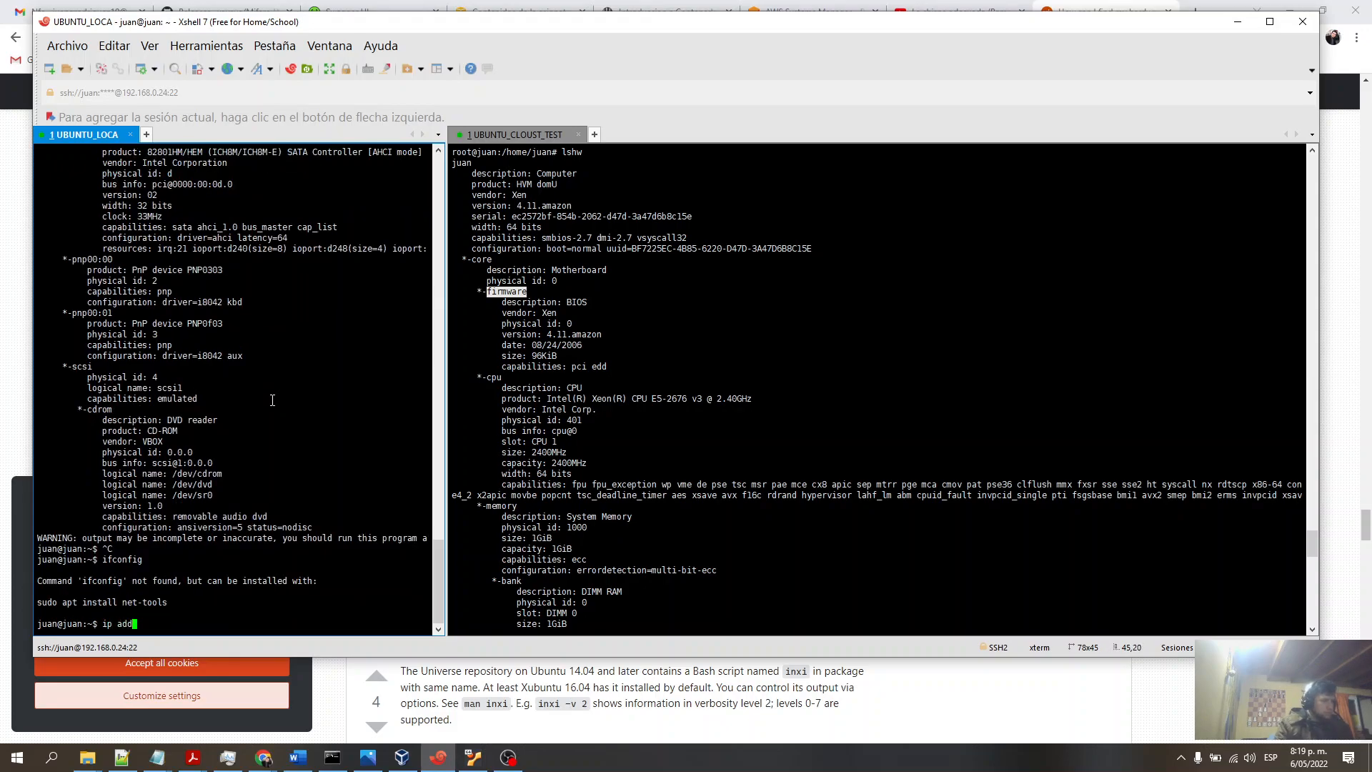
key("Return")
- Run ip add in the cloud instance's session to show its network addresses
left_click(773, 489)
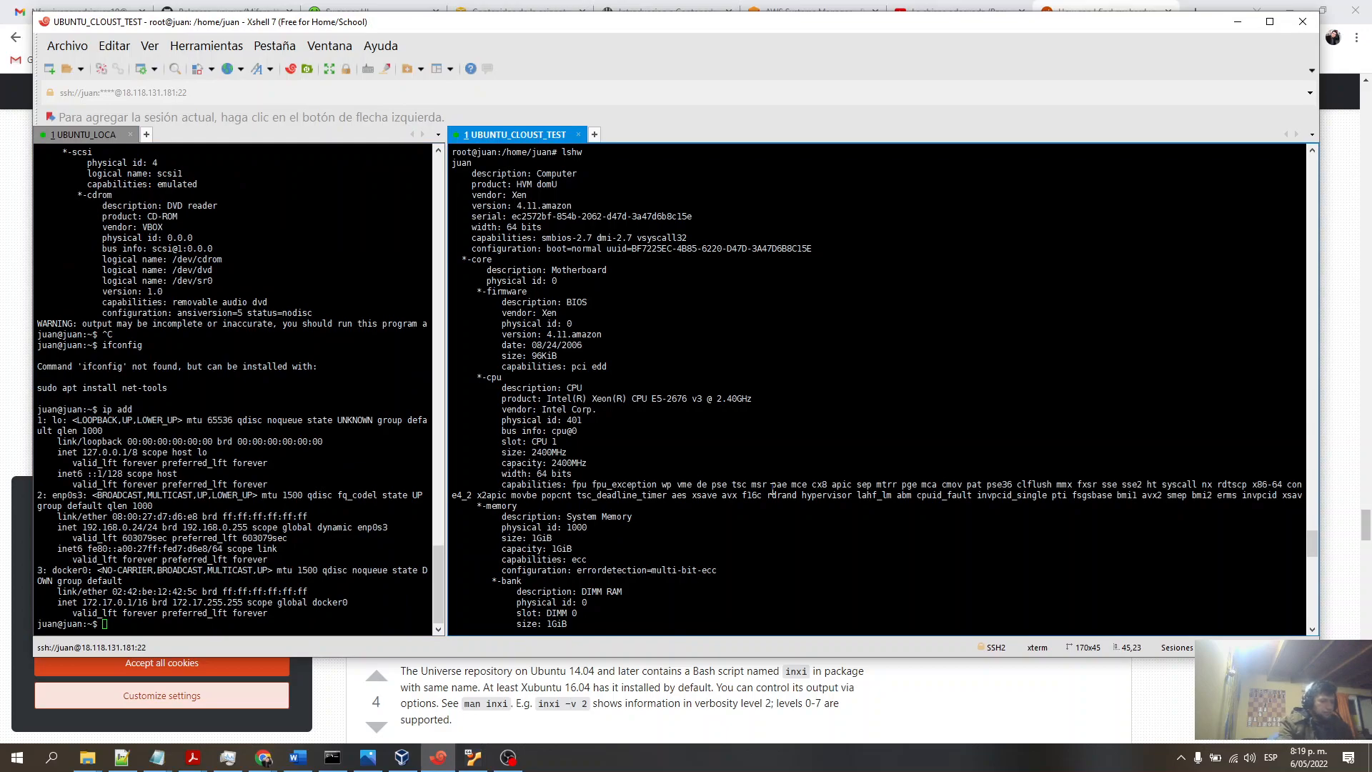
type("ip add")
key("Return")
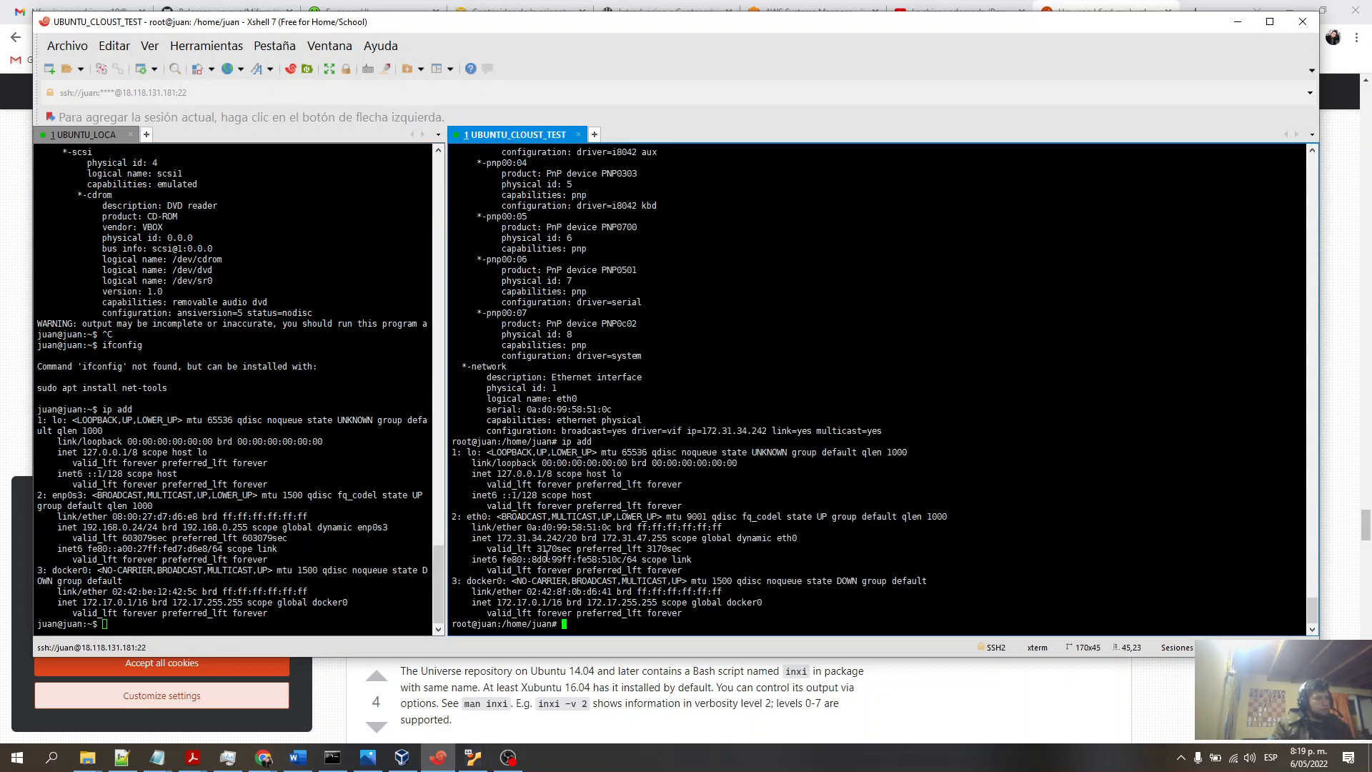
- Highlight the private IPv4 addresses of the cloud instance and the local machine for comparison
left_click_drag(498, 538, 577, 542)
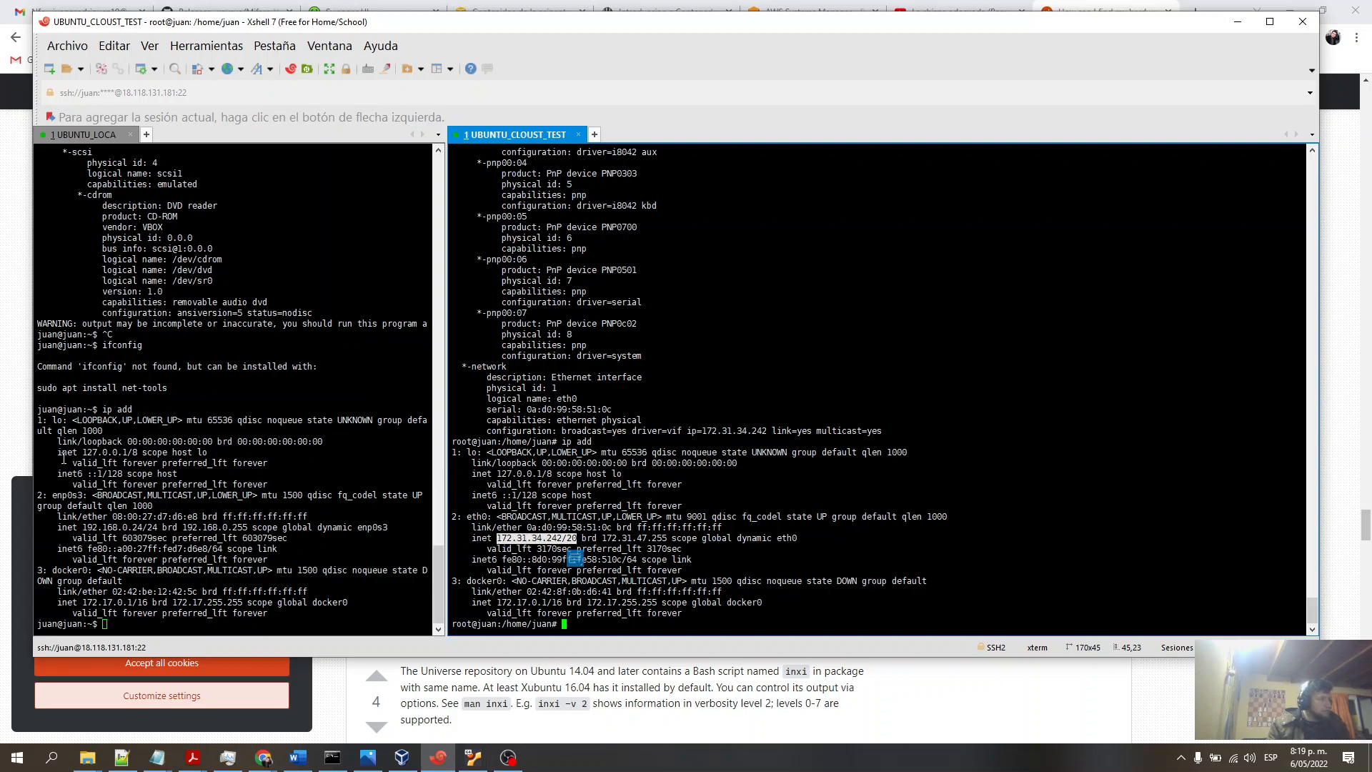
left_click_drag(82, 527, 163, 528)
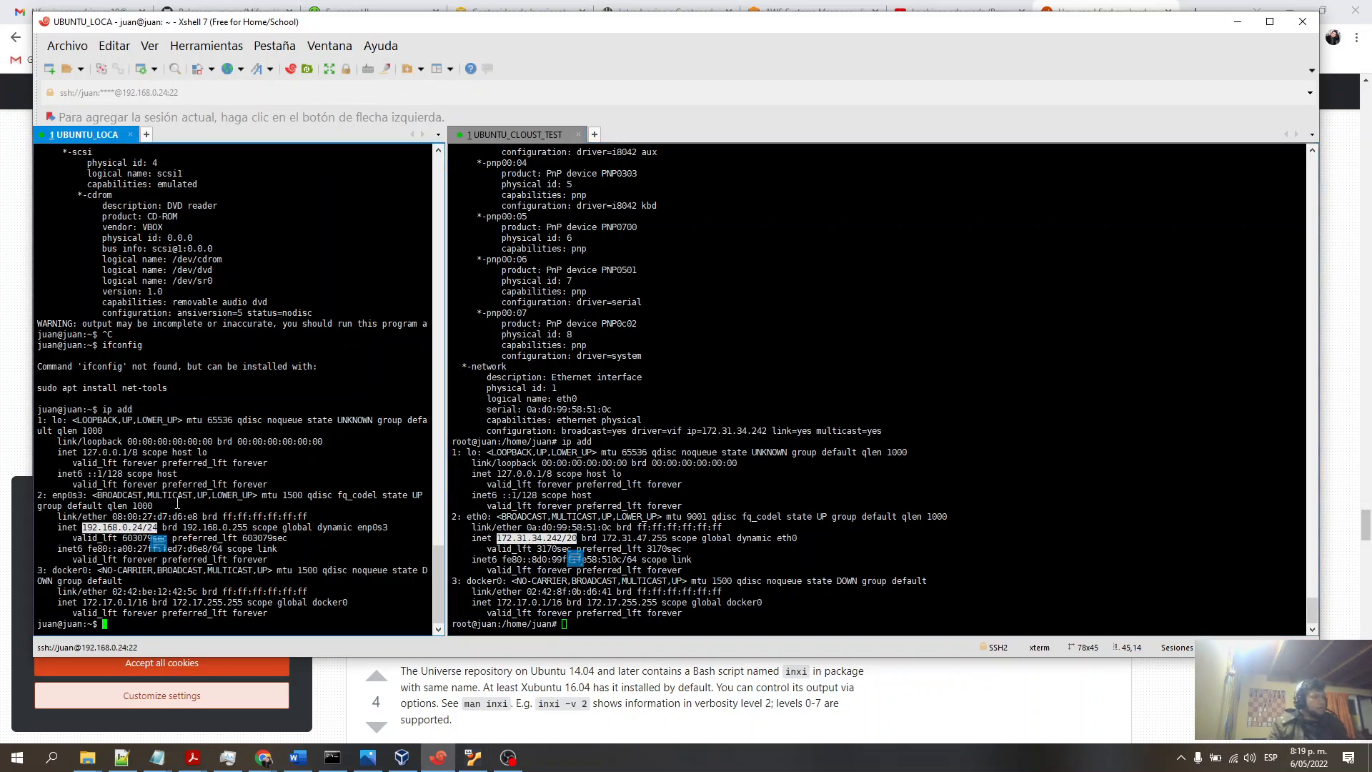
left_click(208, 520)
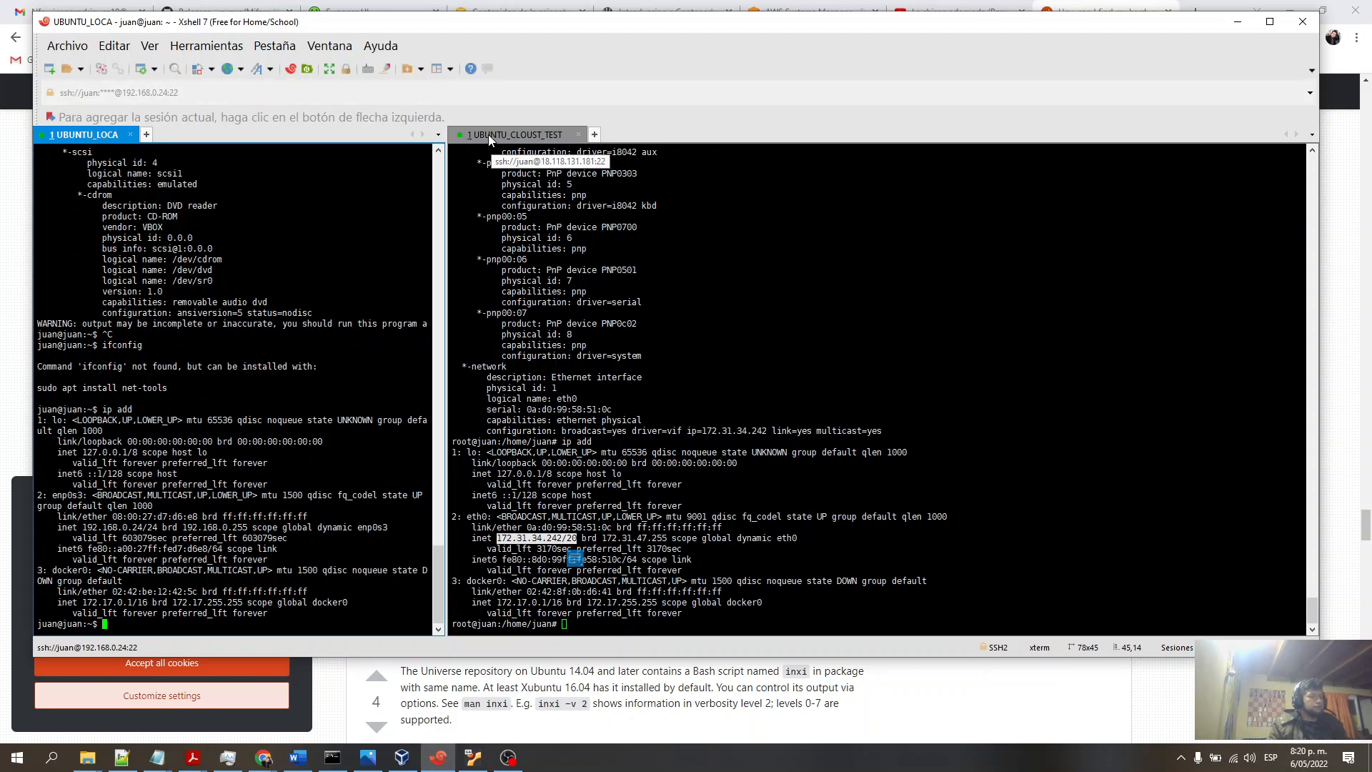
- Scroll back through the cloud instance's lshw hardware listing
scroll(618, 342, "up", 4)
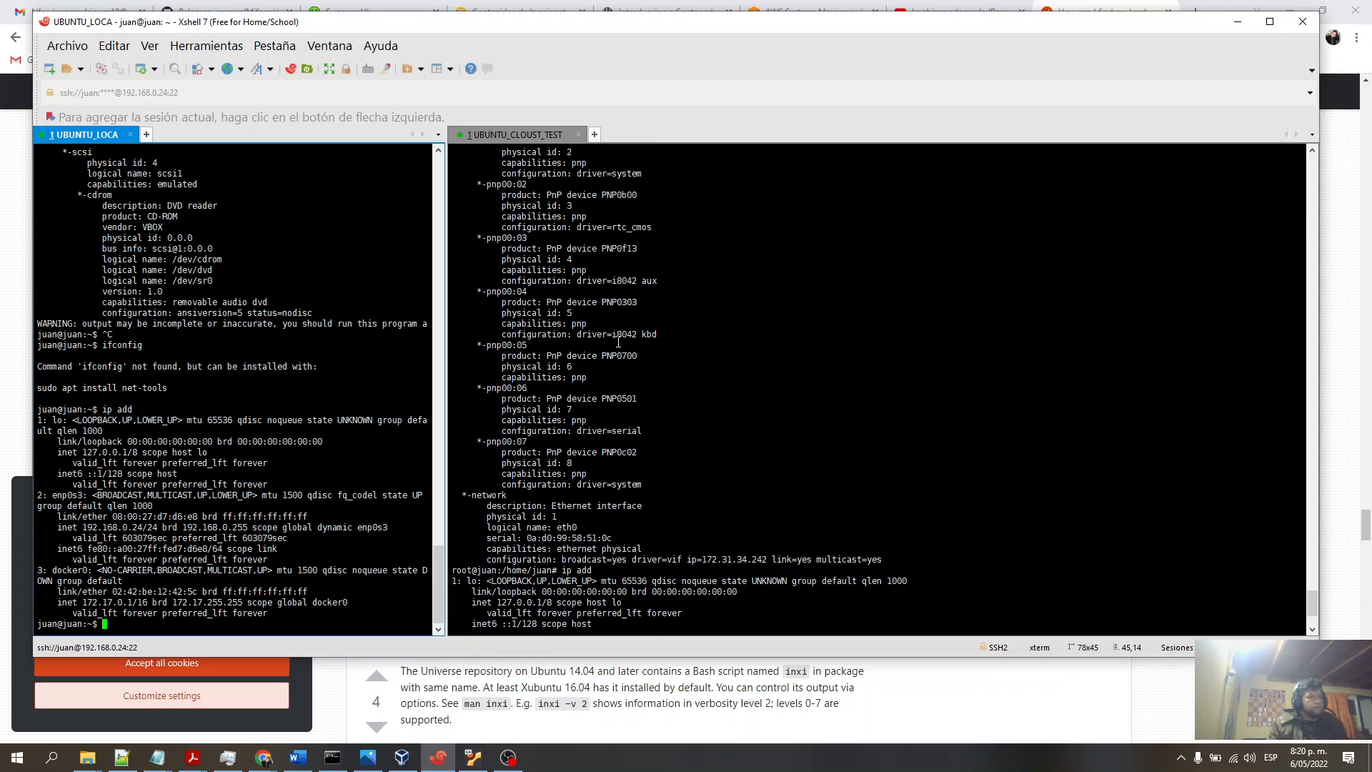
scroll(619, 342, "up", 11)
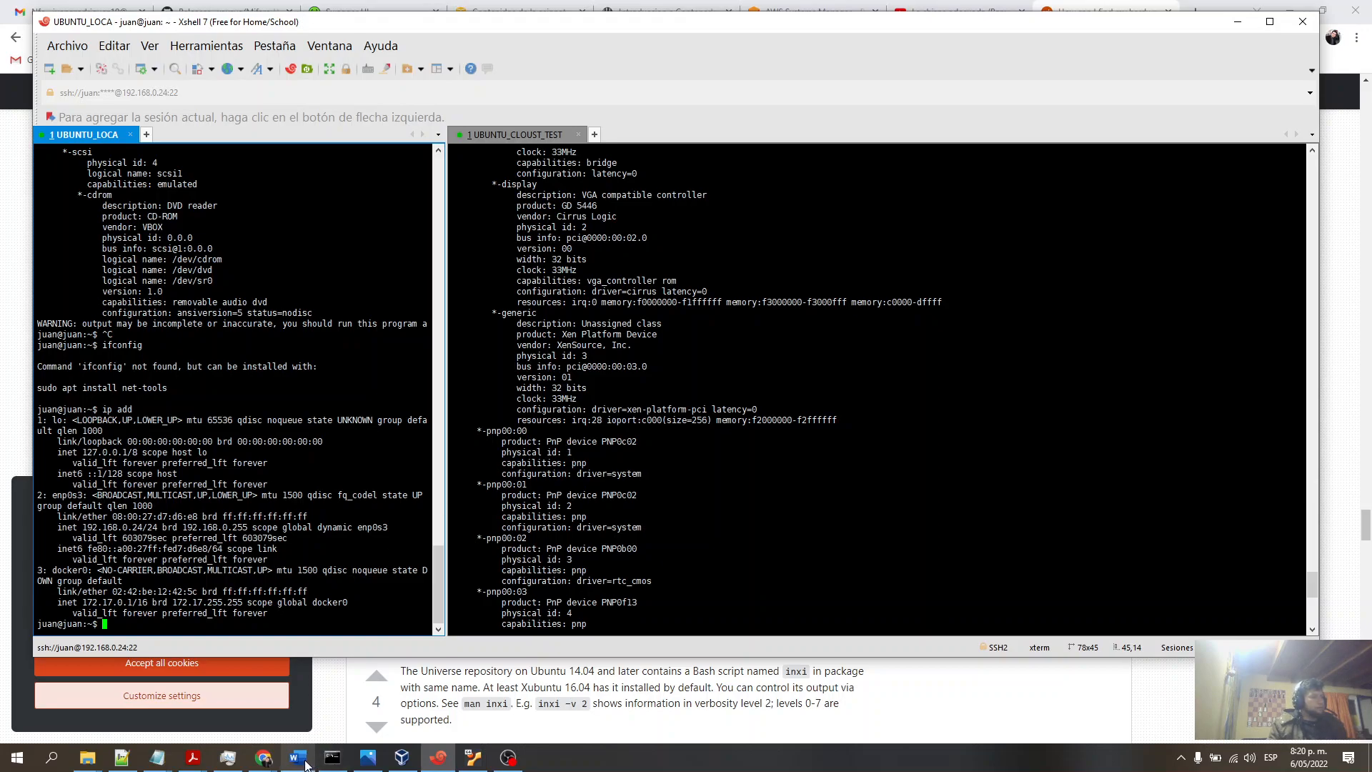
mouse_move(306, 763)
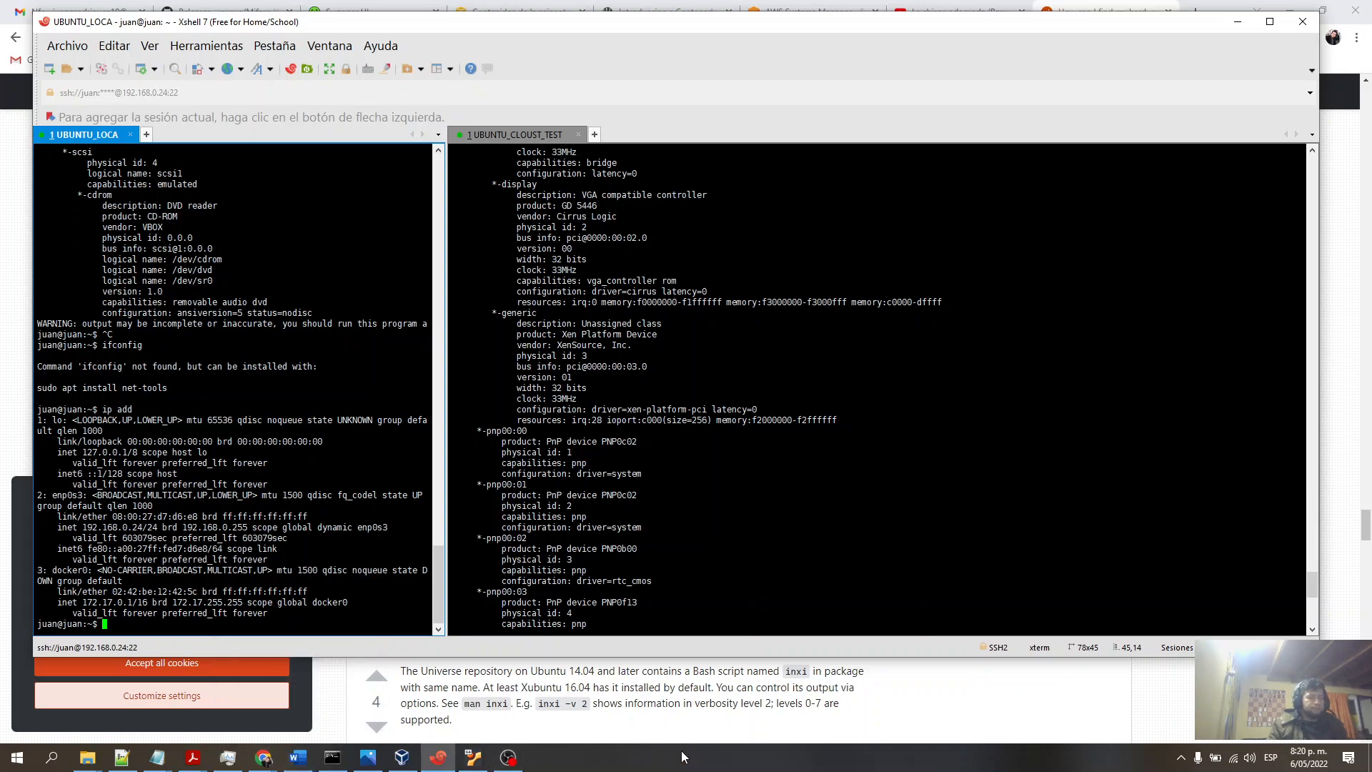
left_click(509, 759)
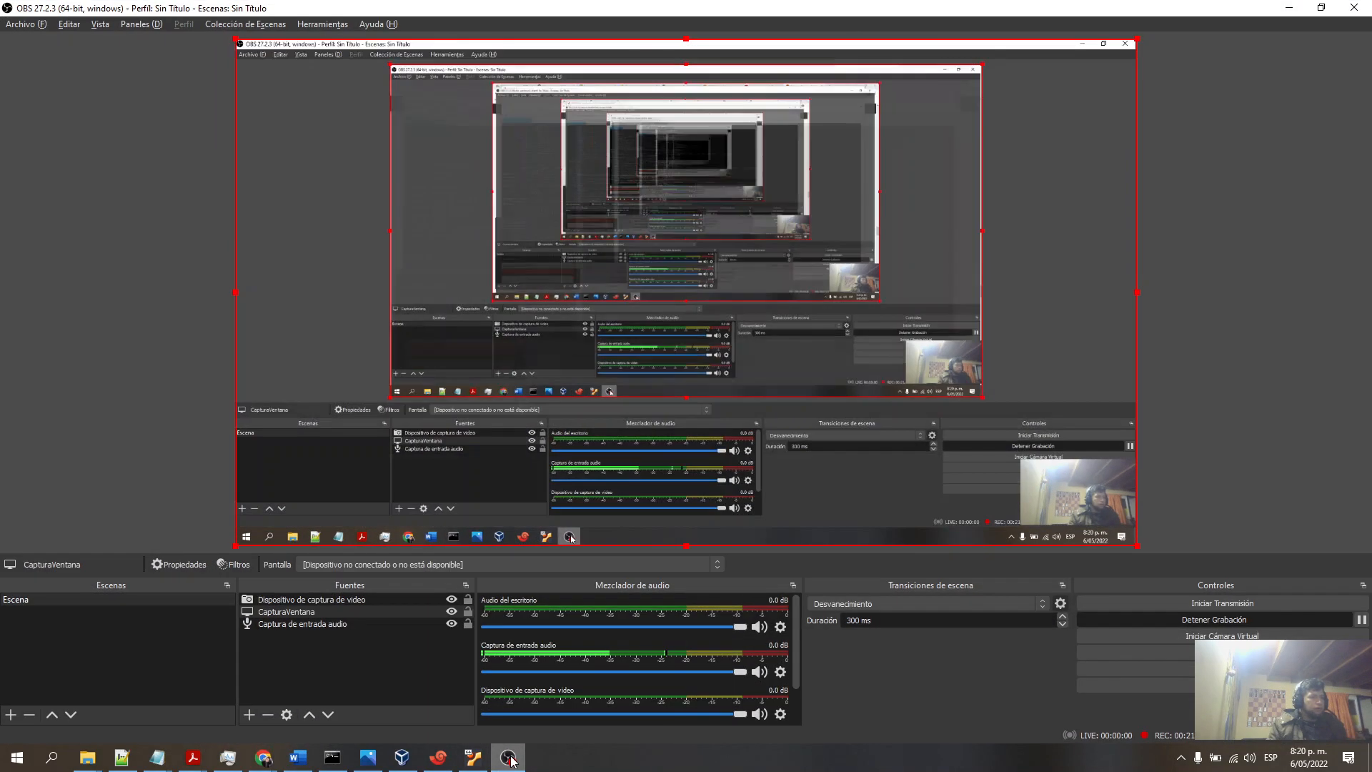